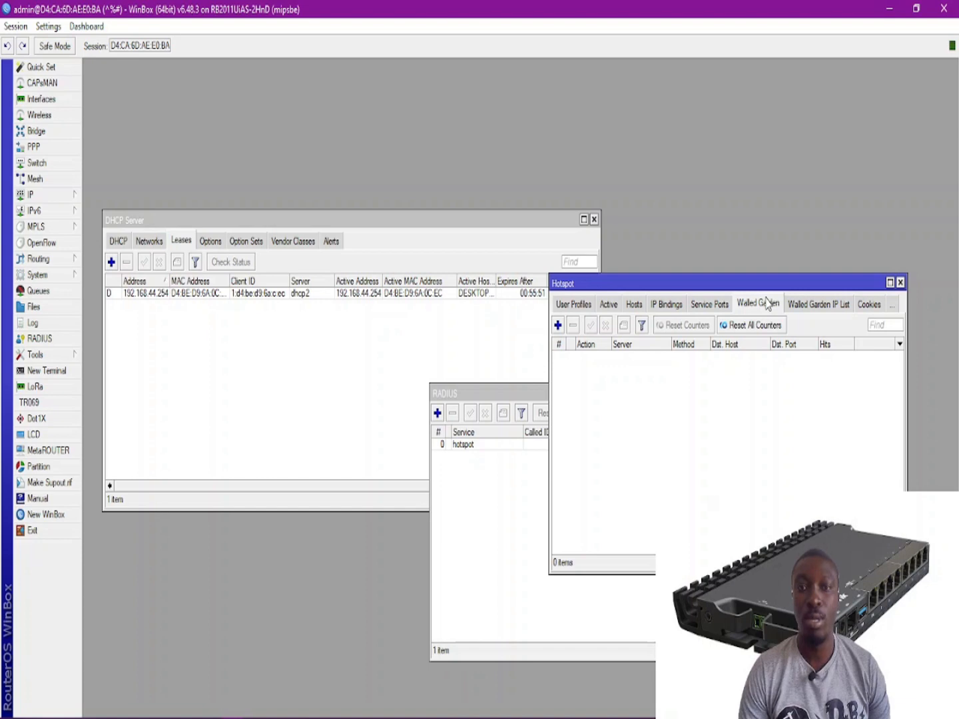
Minimize WinBox to reveal the hotspot login page in Chrome.
click(890, 9)
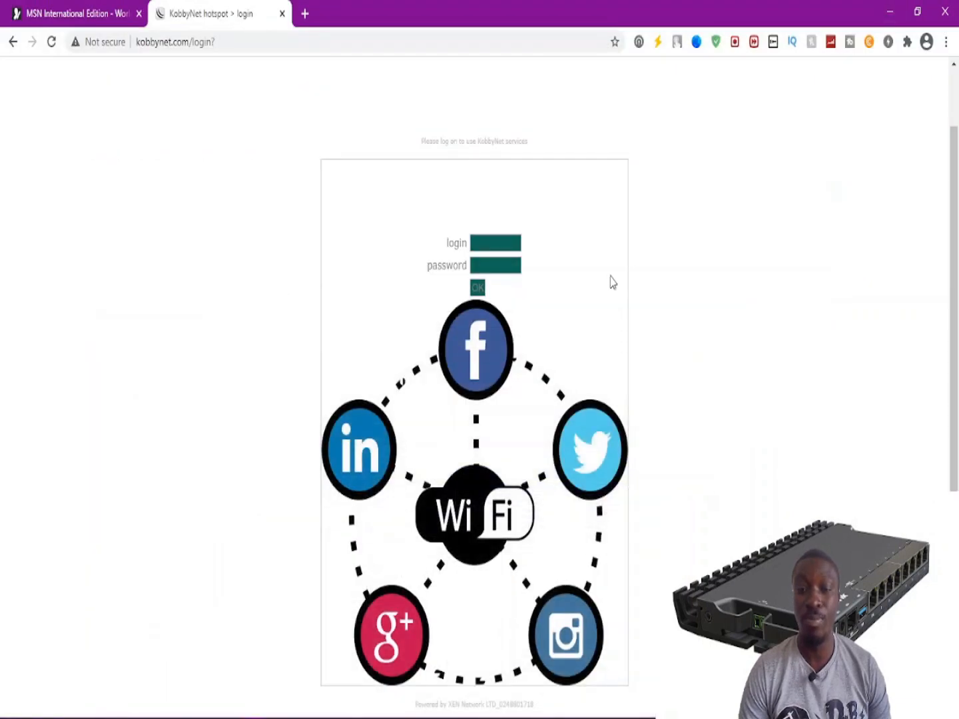
Log in to the hotspot as admin with the account password.
click(504, 242)
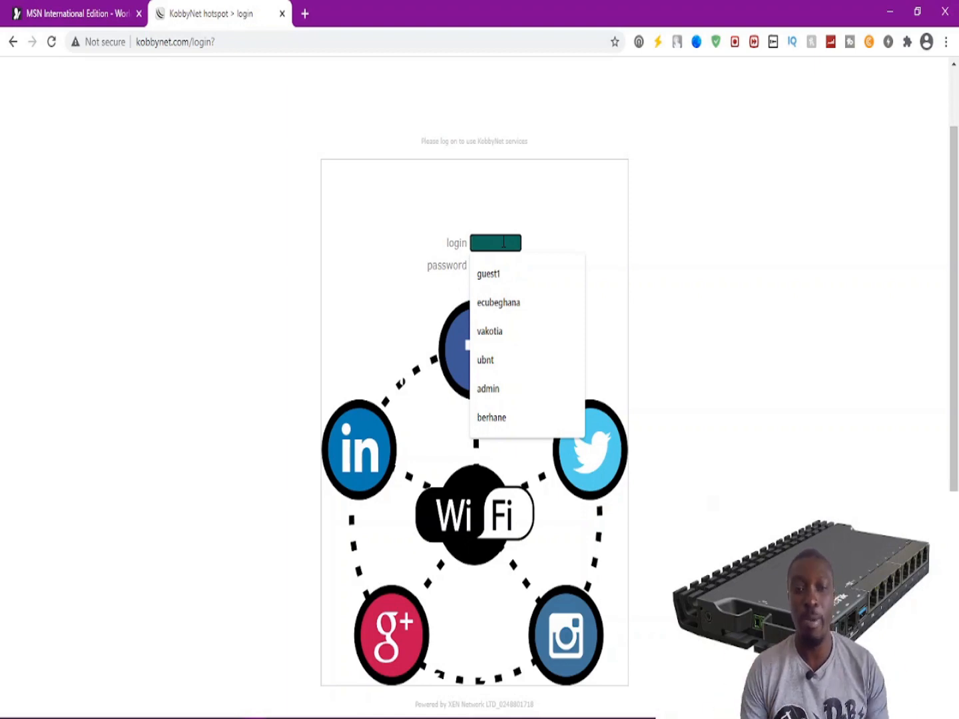
click(801, 252)
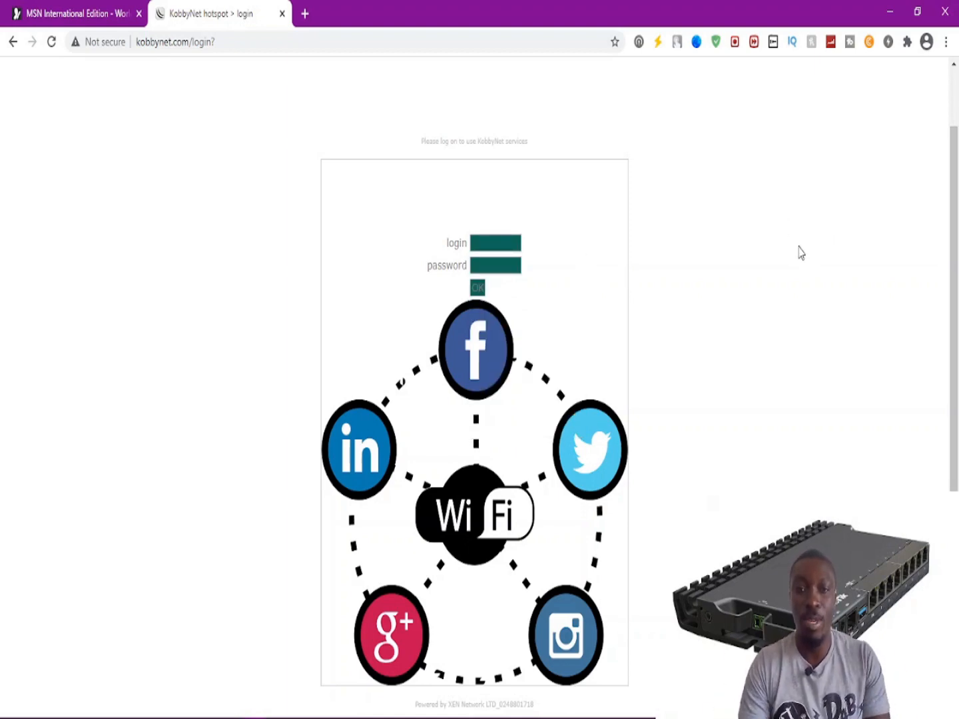
click(496, 243)
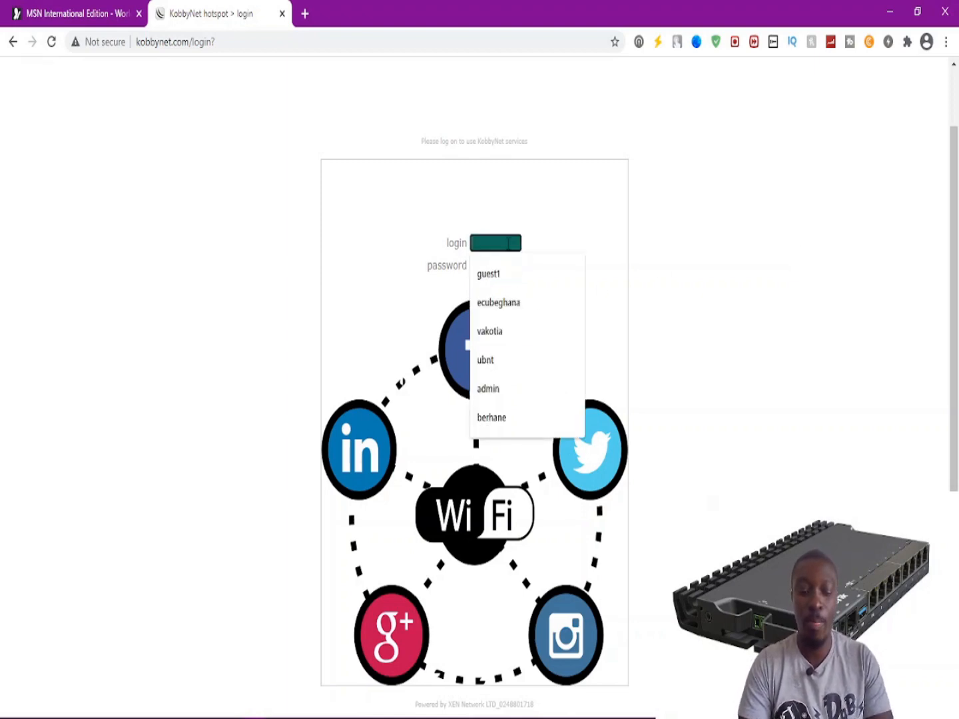
text(admin)
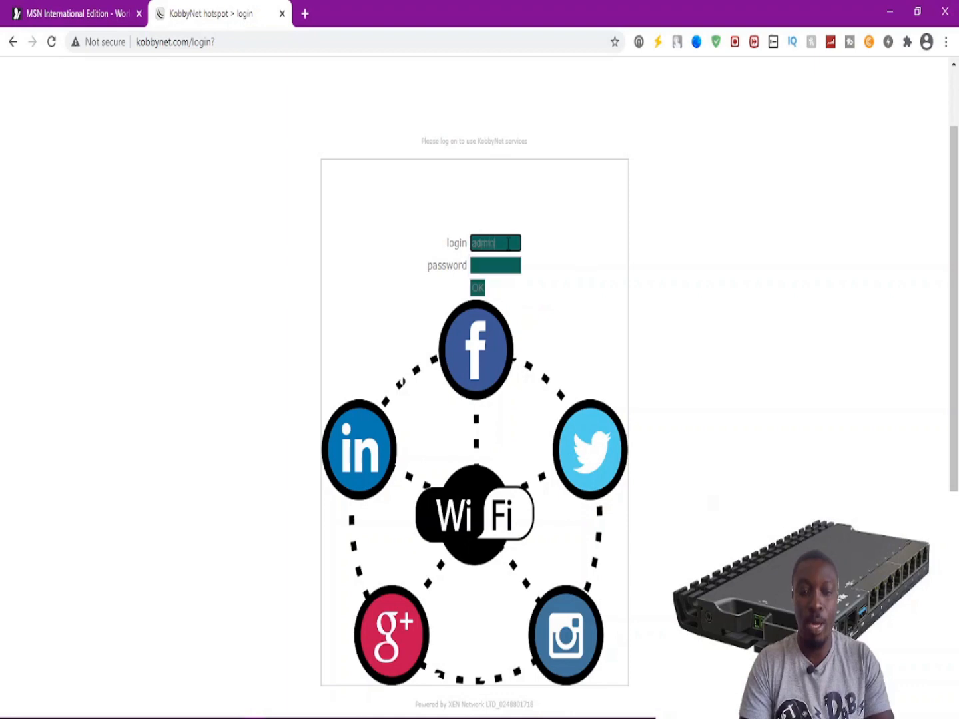
key(Tab)
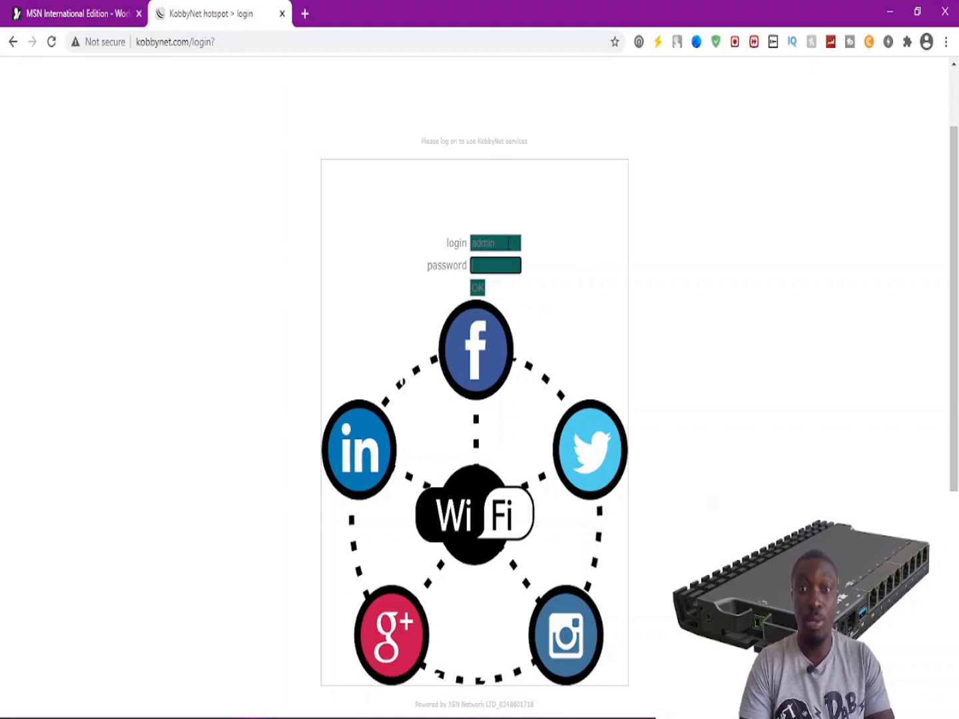
text(•••)
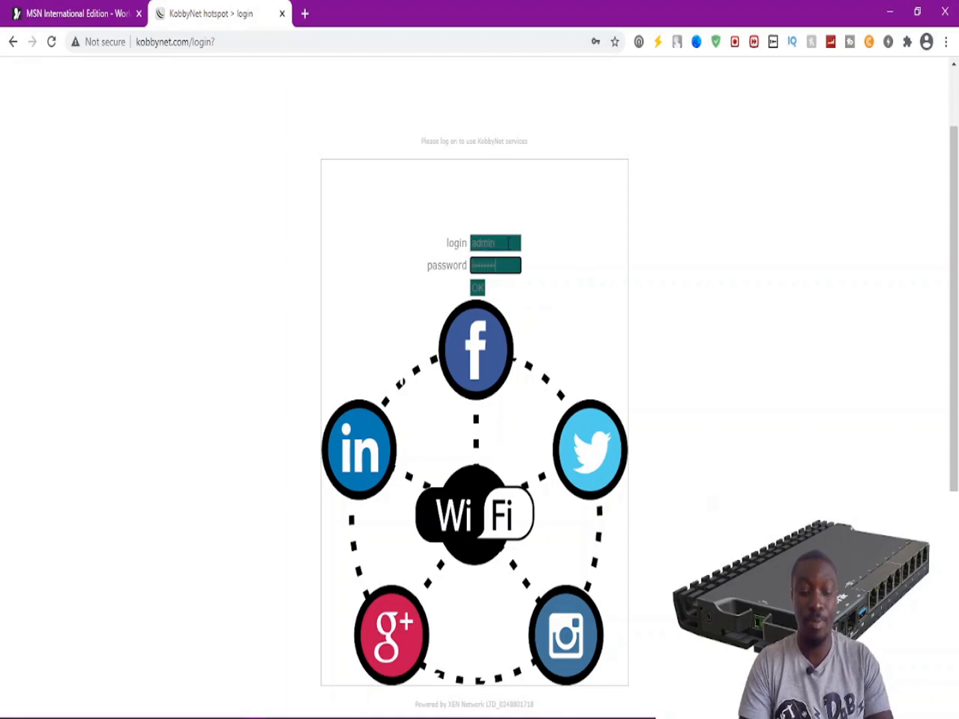
key(Return)
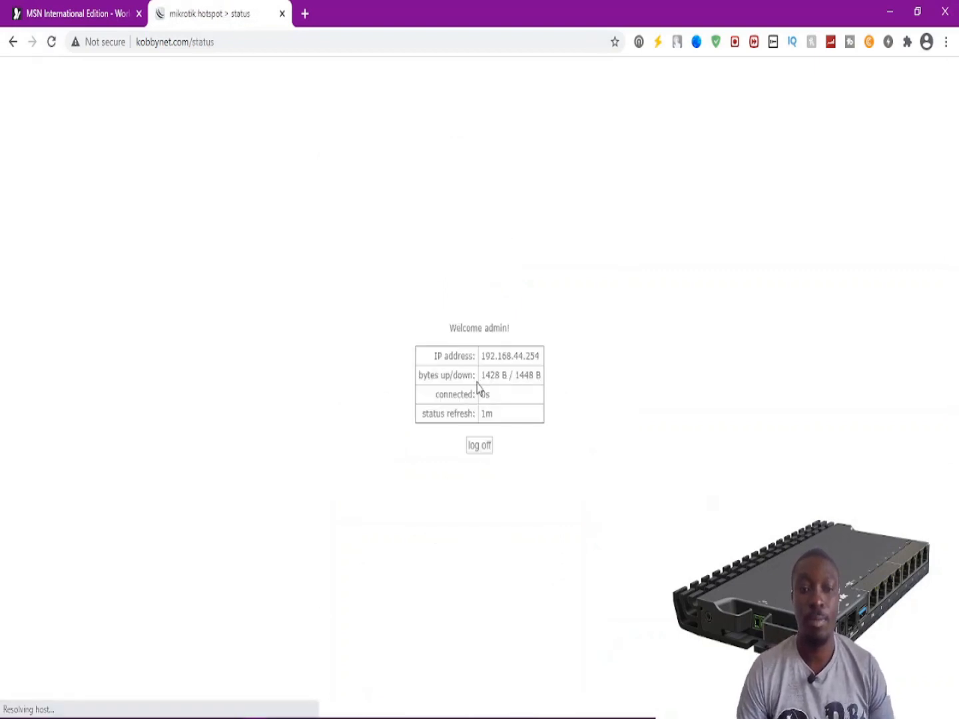
click(247, 44)
double_click(243, 41)
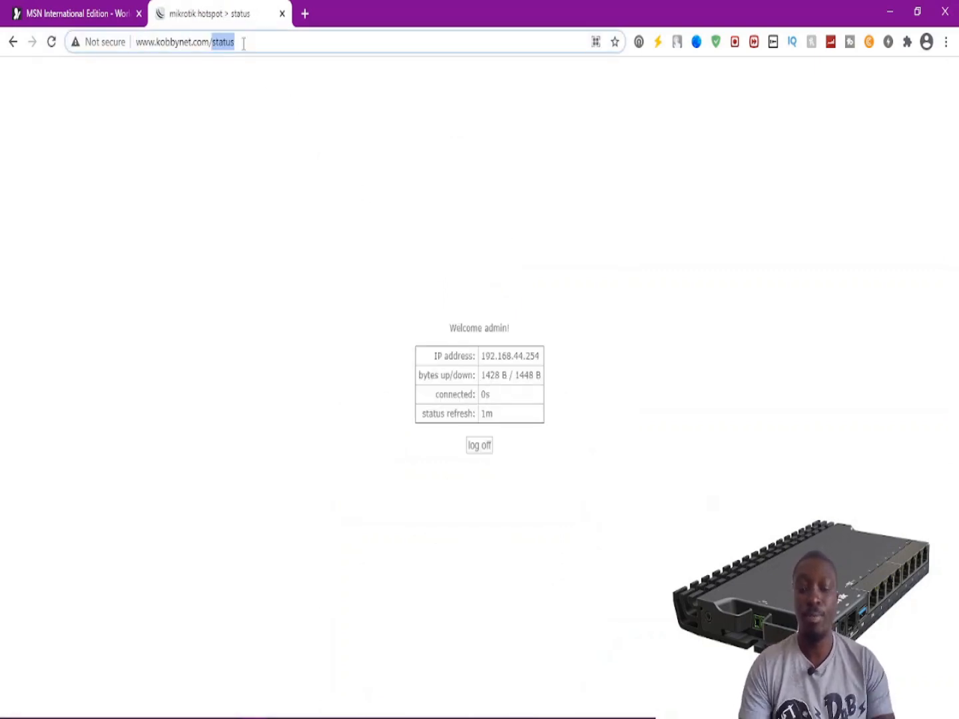
key(BackSpace)
key(BackSpace)
key(BackSpace)
text(m)
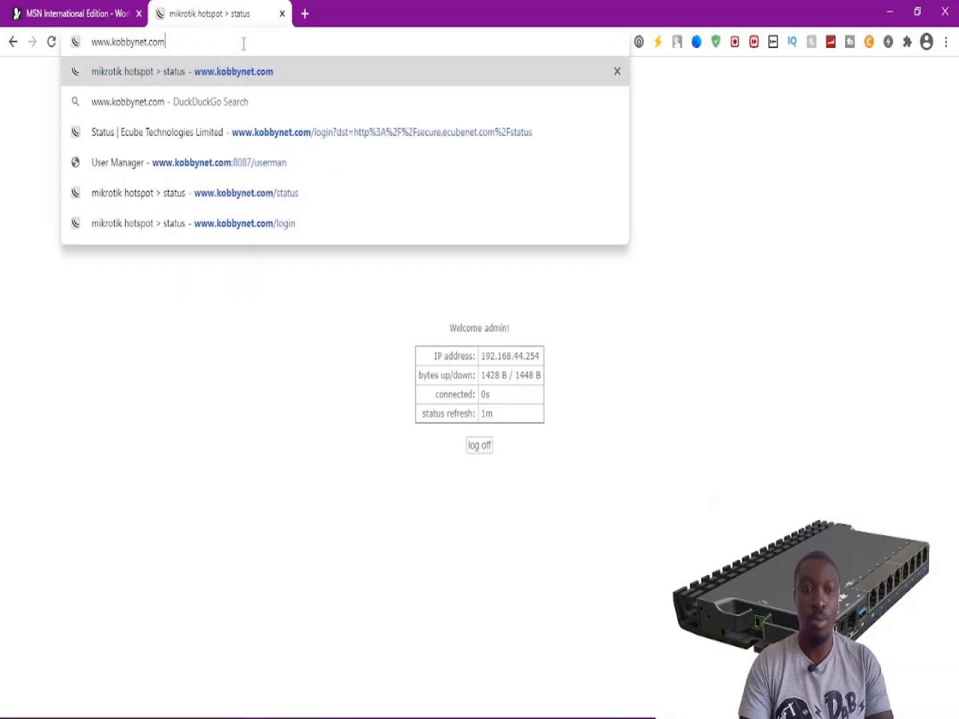
key(Down)
key(Down)
key(Down)
key(Return)
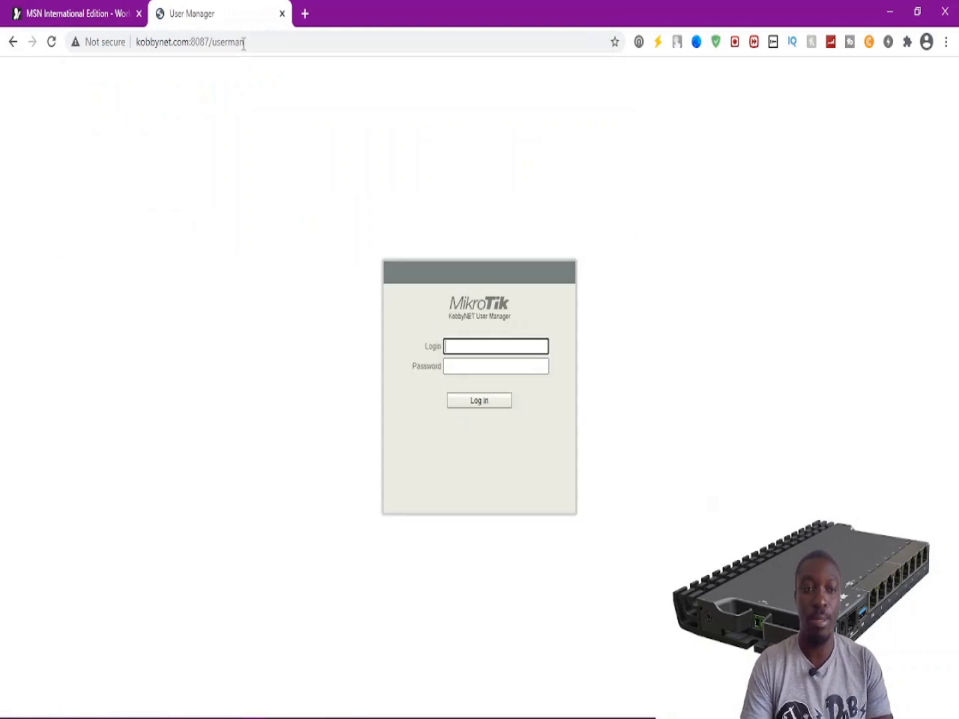
Look over the User Manager address, then return to the WinBox console.
drag(252, 41, 136, 41)
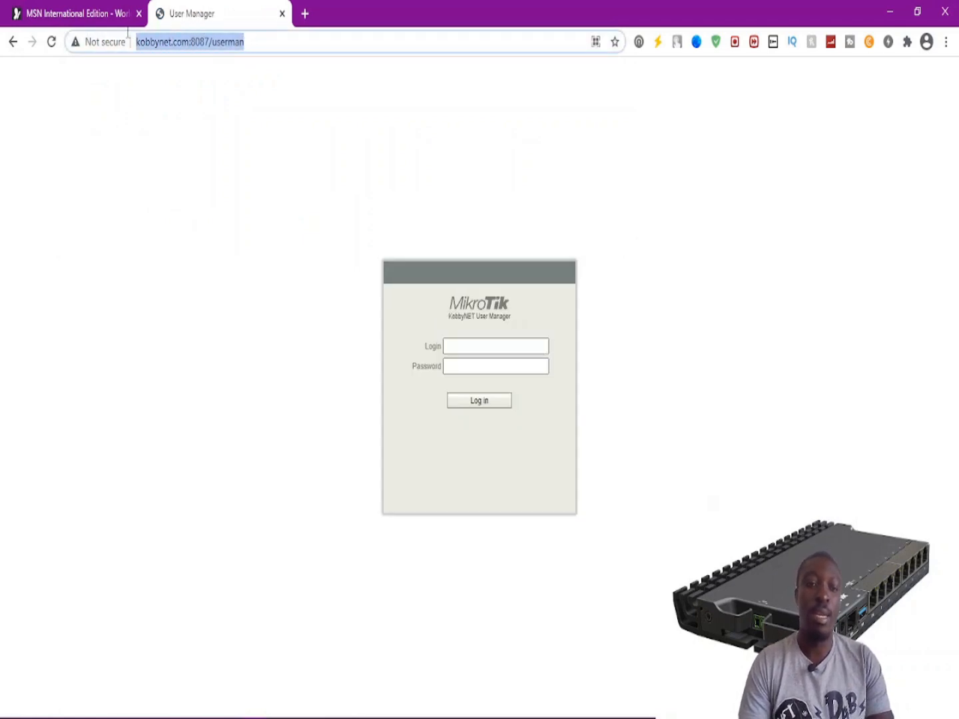
click(252, 37)
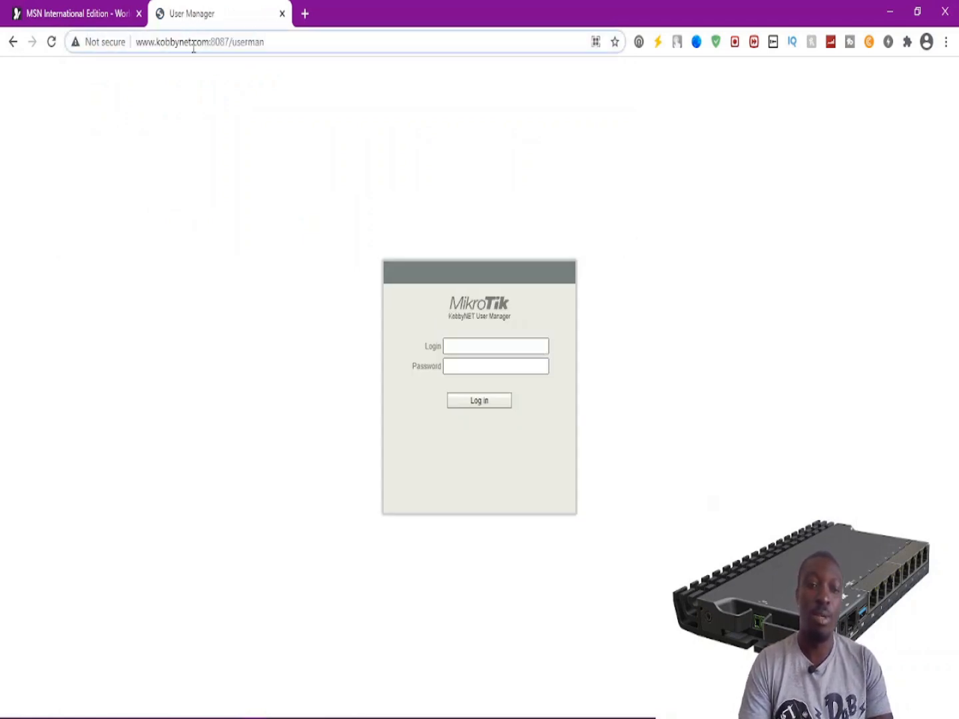
drag(207, 40, 107, 58)
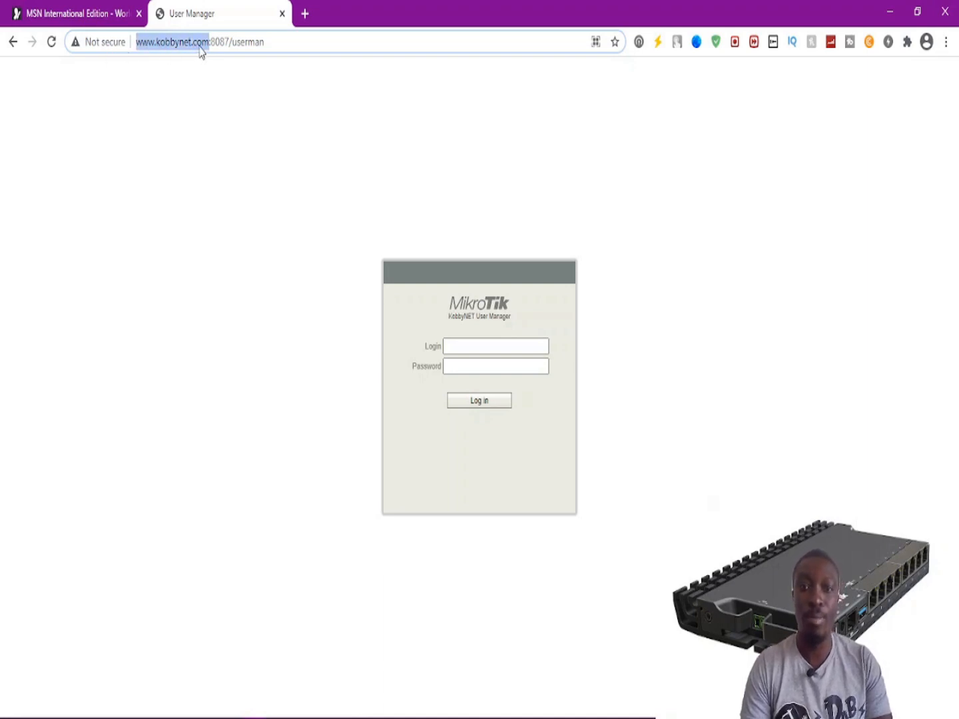
click(292, 41)
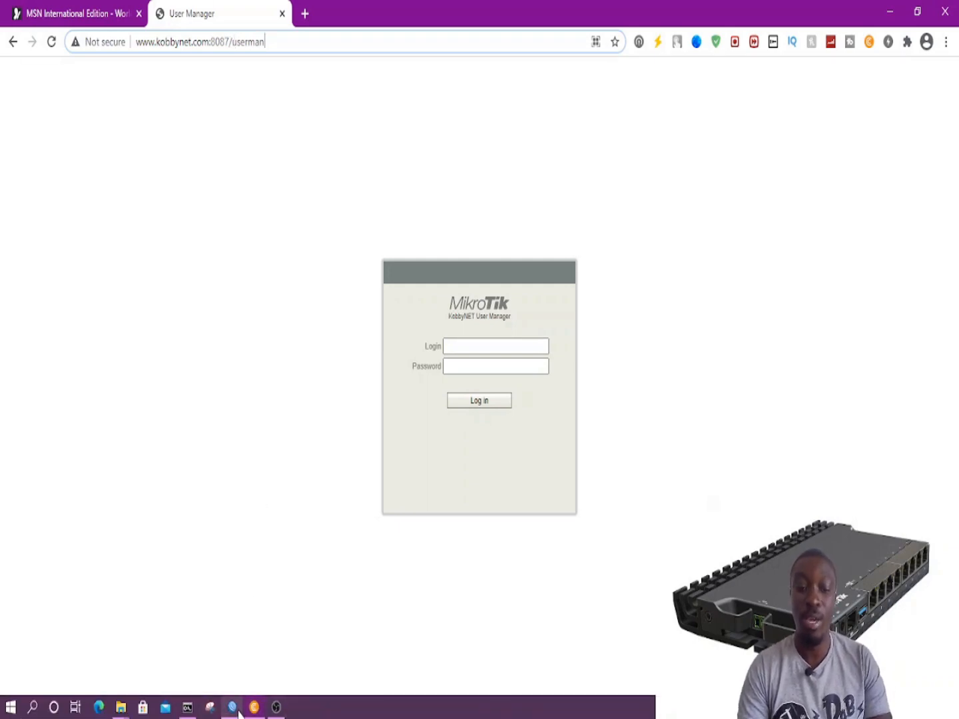
click(232, 707)
click(53, 196)
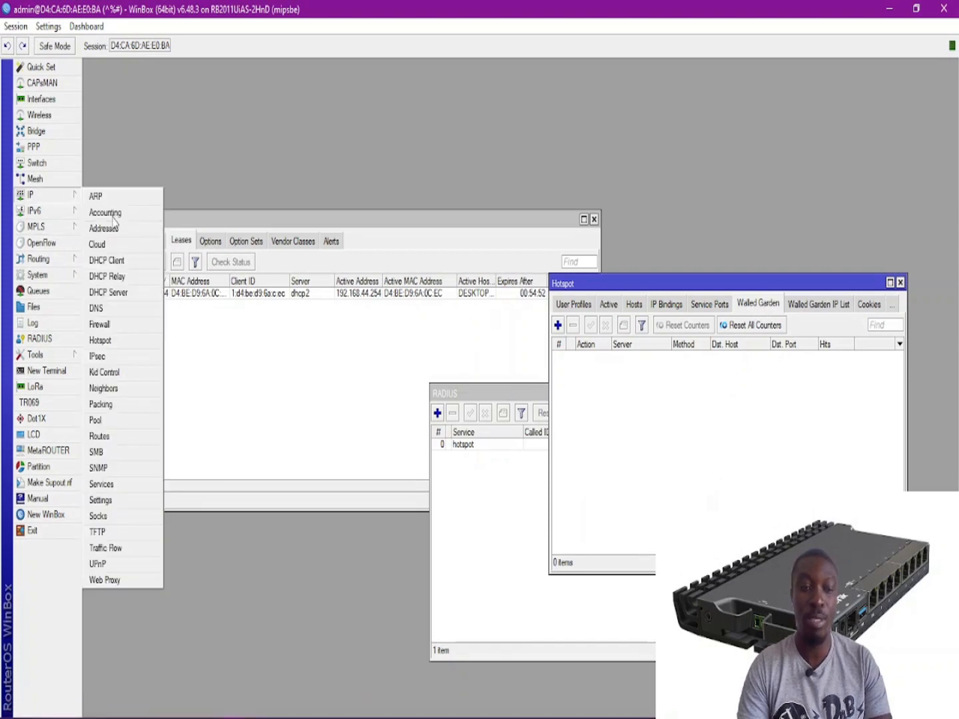
click(100, 483)
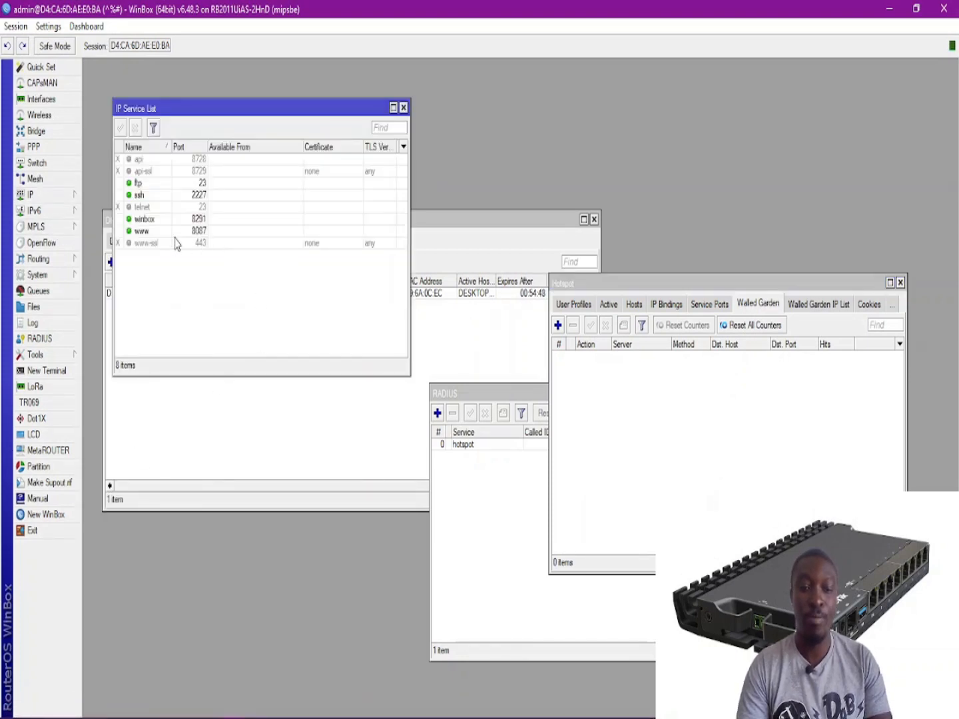
click(199, 233)
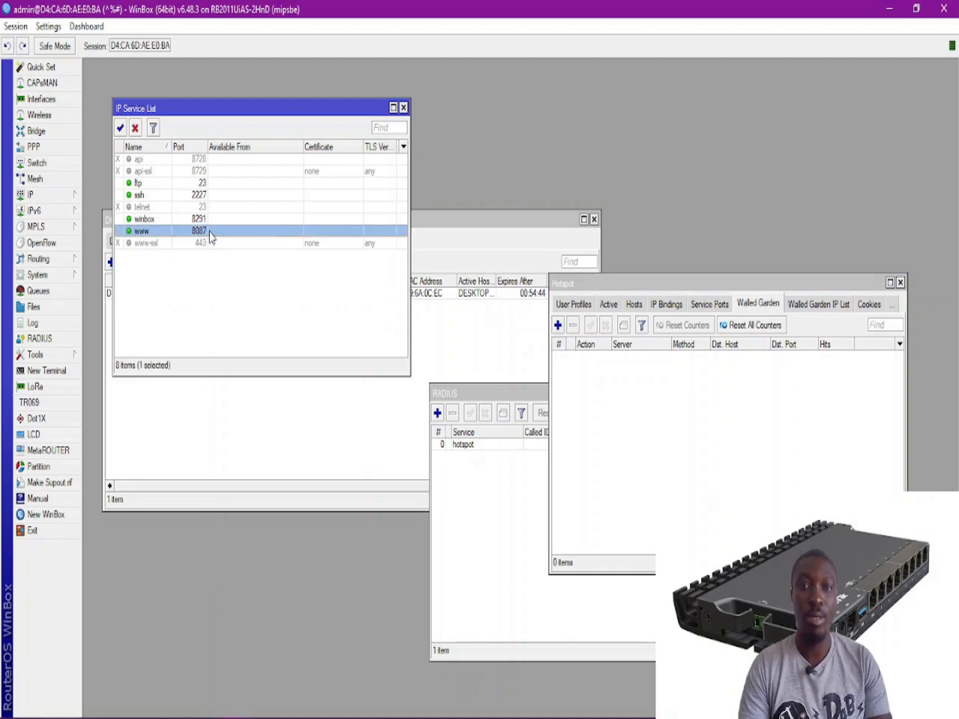
click(889, 9)
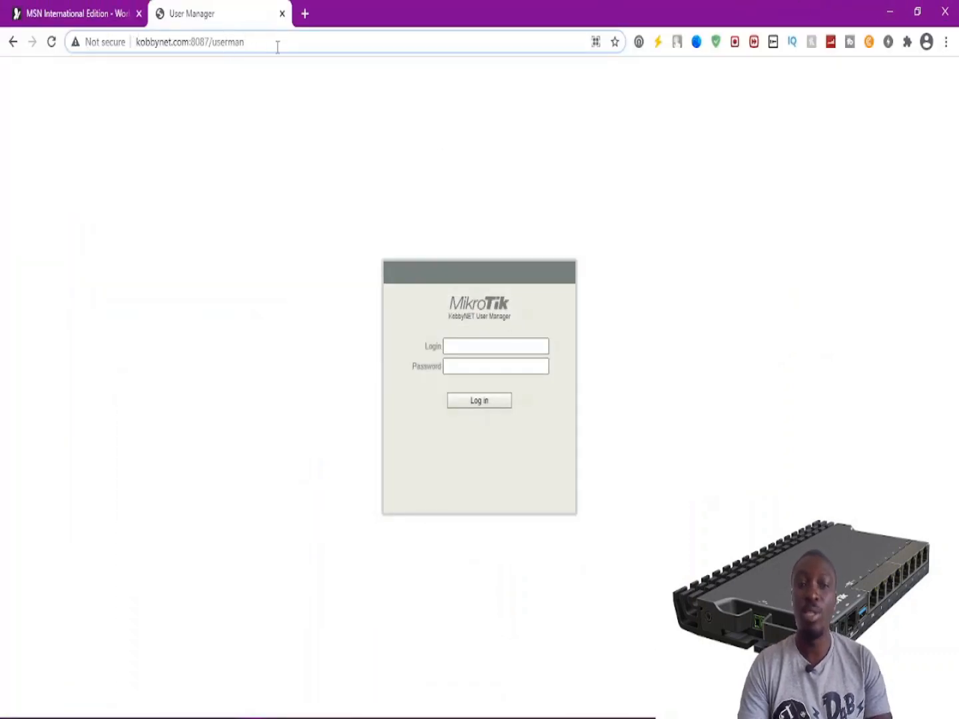
click(484, 345)
Sign in to User Manager as admin with the account password.
text(admin)
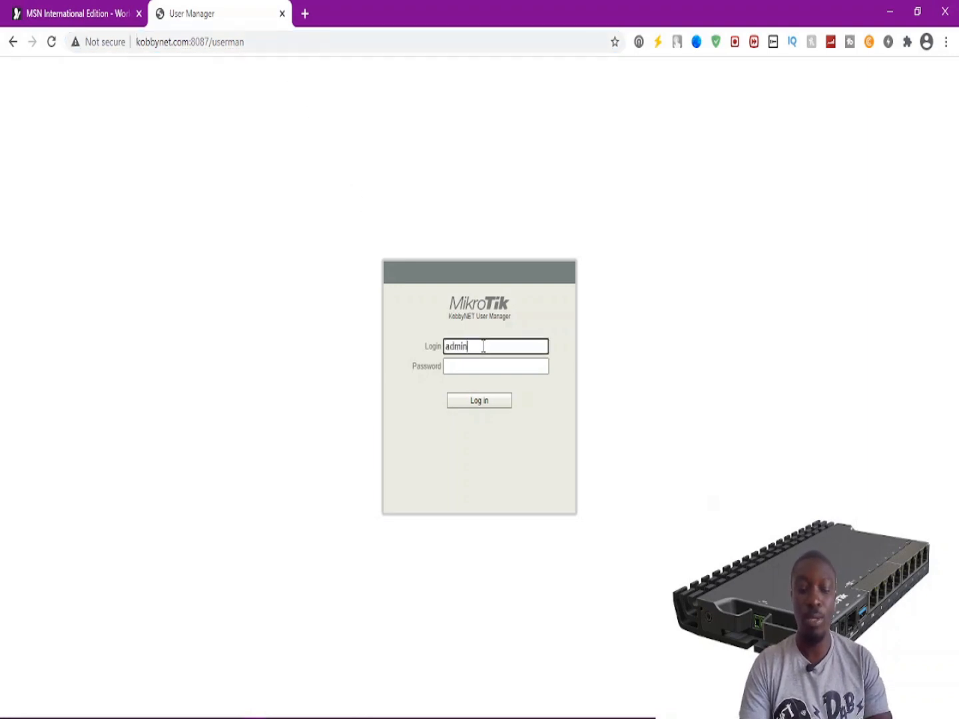
key(Tab)
text(*****)
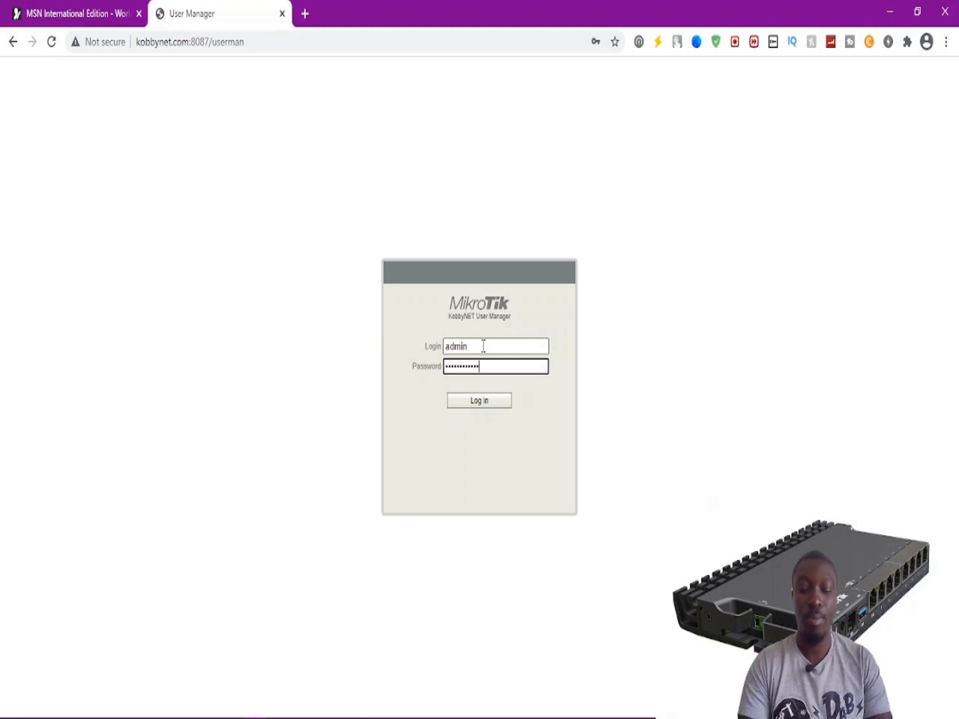
key(Return)
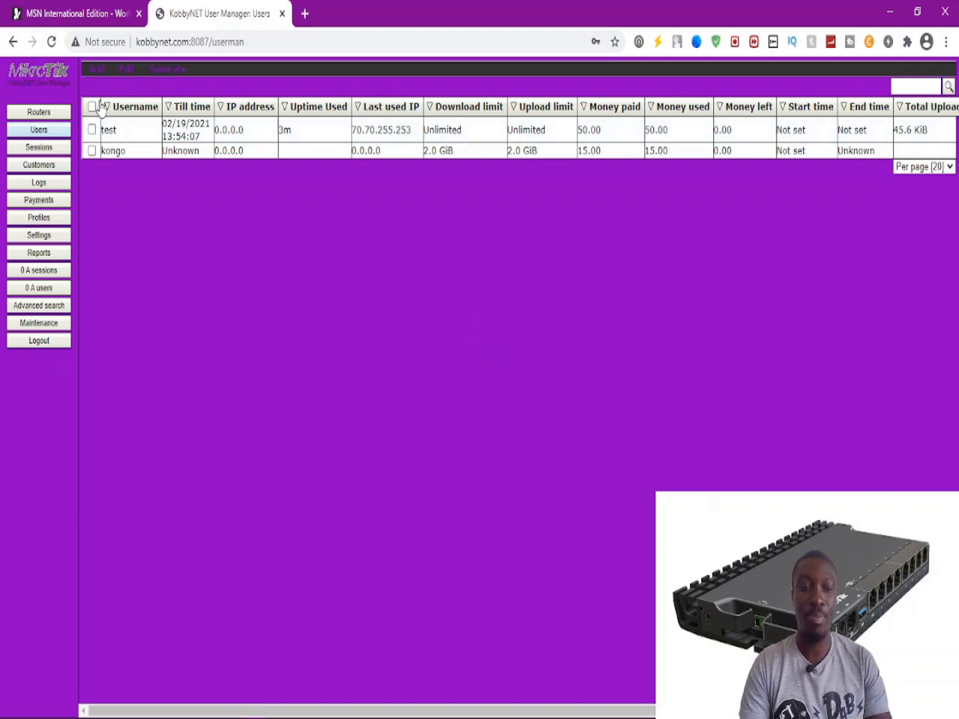
Select all users and permanently remove them.
click(93, 107)
mouse_move(126, 71)
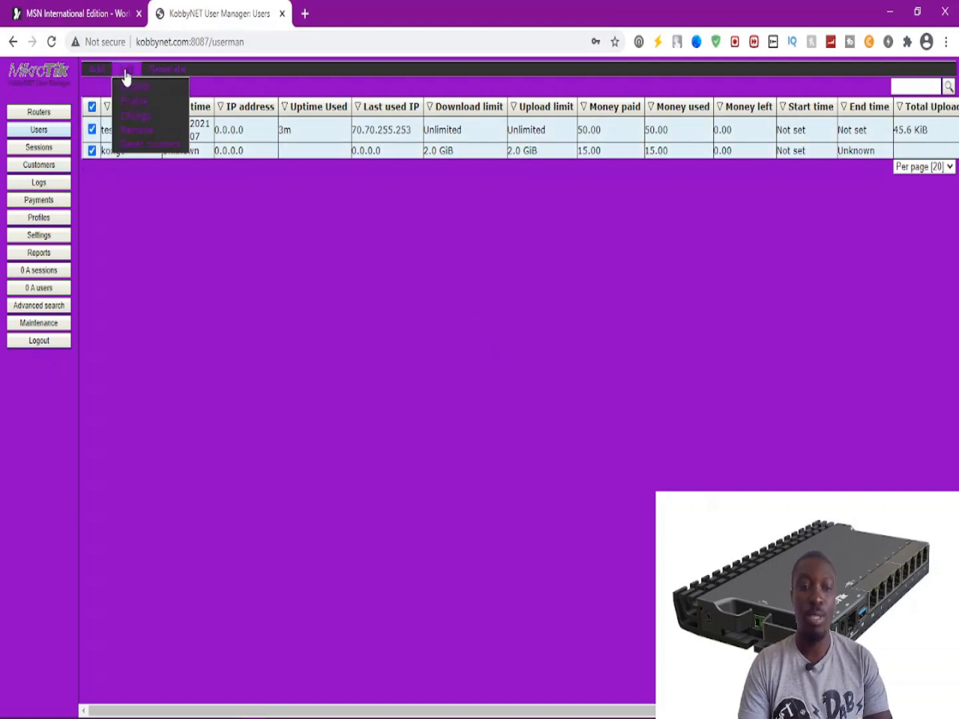
click(166, 134)
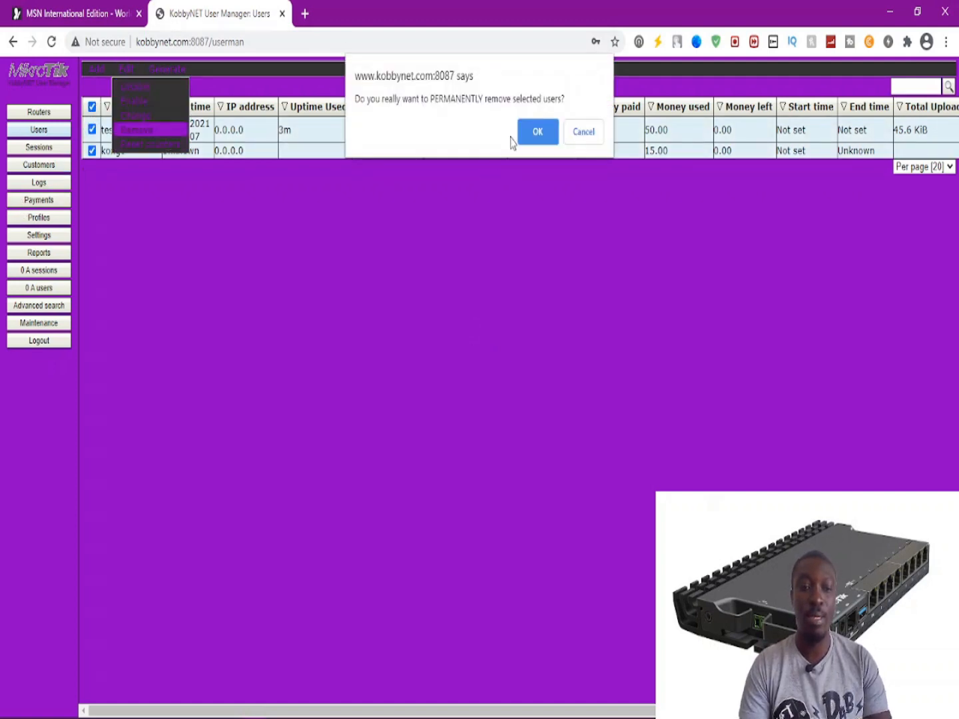
click(536, 126)
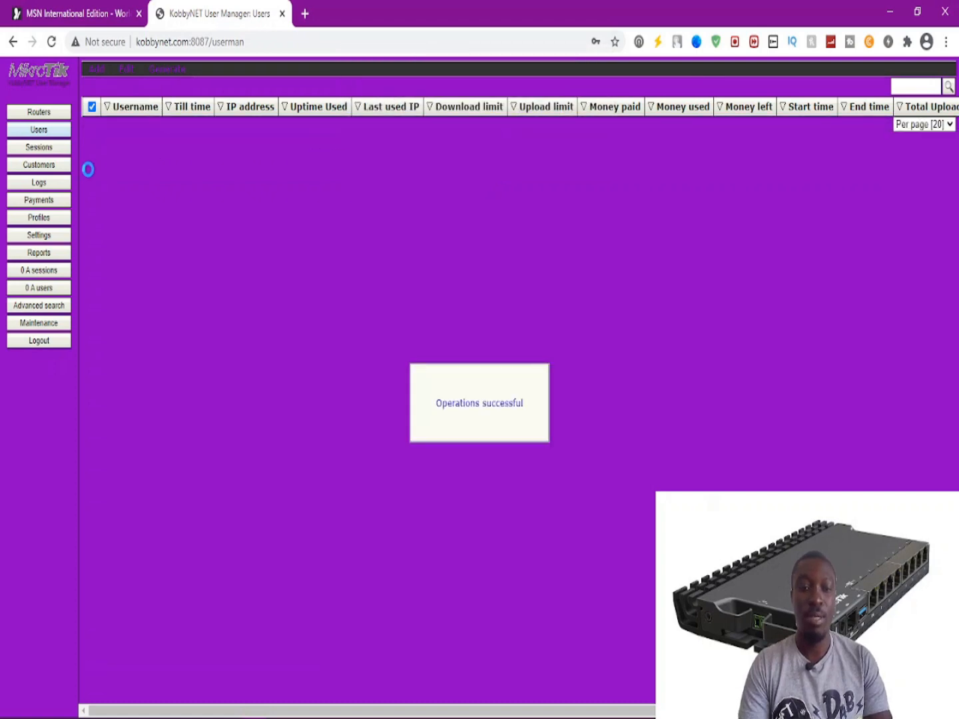
Remove the existing entry from the Routers list.
click(43, 115)
mouse_move(126, 70)
click(144, 113)
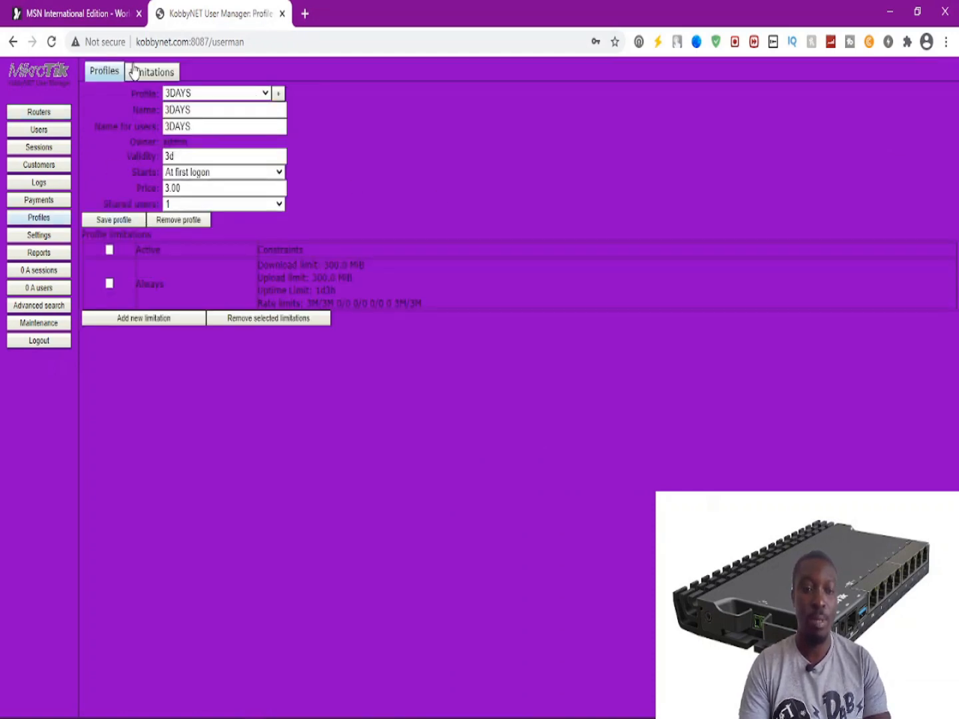
Select all limitations and permanently remove them.
click(134, 72)
click(106, 131)
click(143, 112)
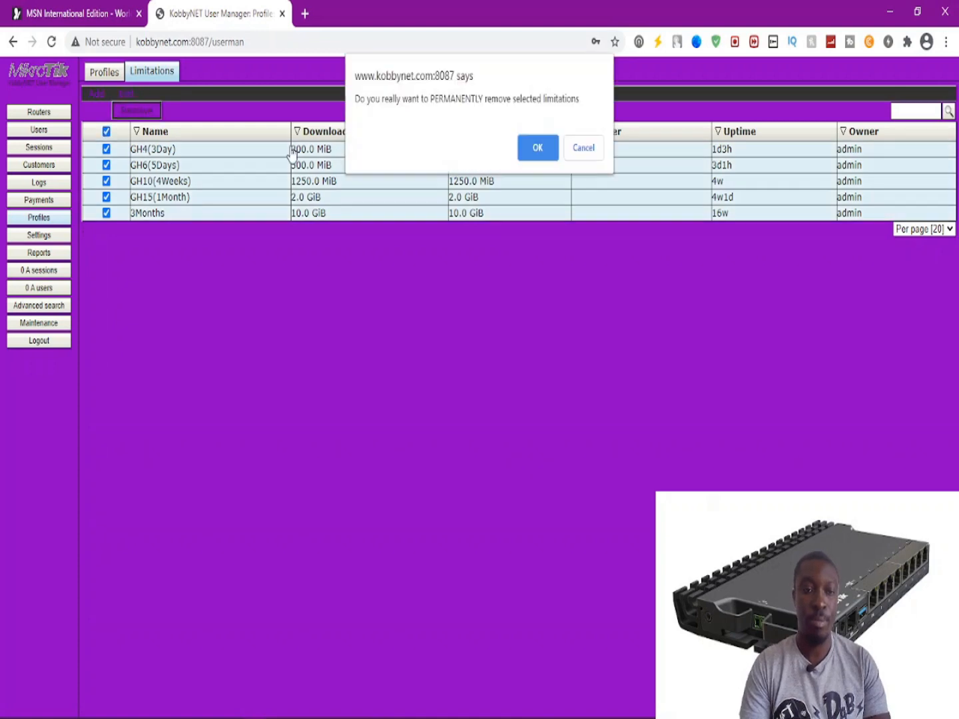
click(537, 148)
Delete the 3DAYS and 4Weeks profiles, plus the next loaded profile.
click(112, 75)
click(265, 93)
click(201, 107)
click(190, 223)
click(172, 223)
click(191, 93)
click(186, 136)
click(175, 220)
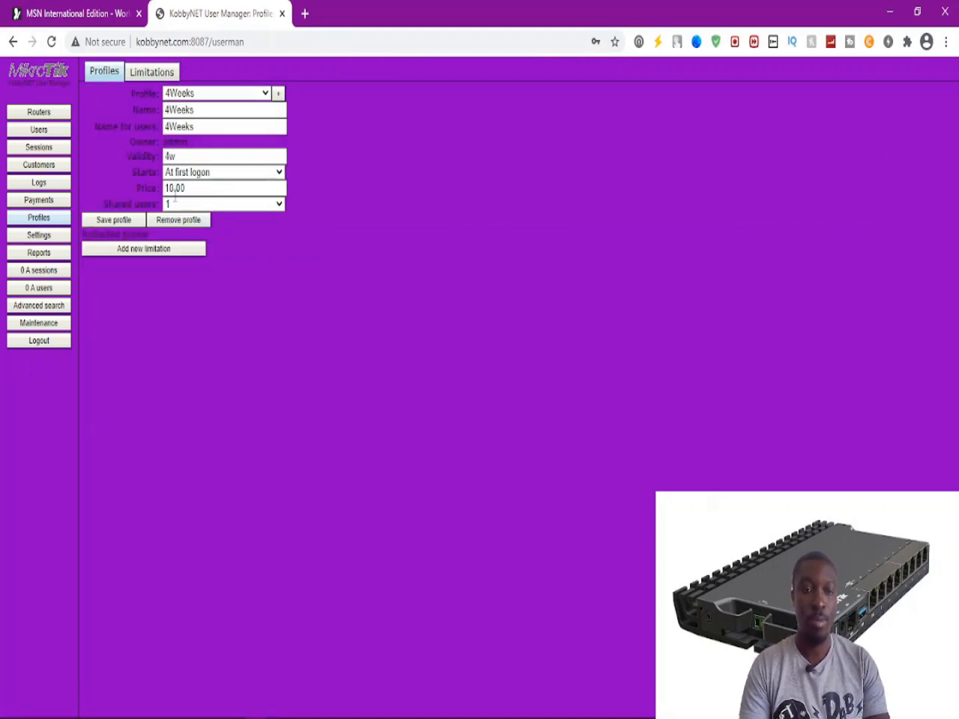
Delete the 1MONTH, 3Months and 5Days profiles and confirm the limitations list is empty.
click(192, 94)
click(191, 107)
click(164, 219)
click(195, 93)
click(185, 118)
click(168, 219)
click(179, 96)
click(176, 107)
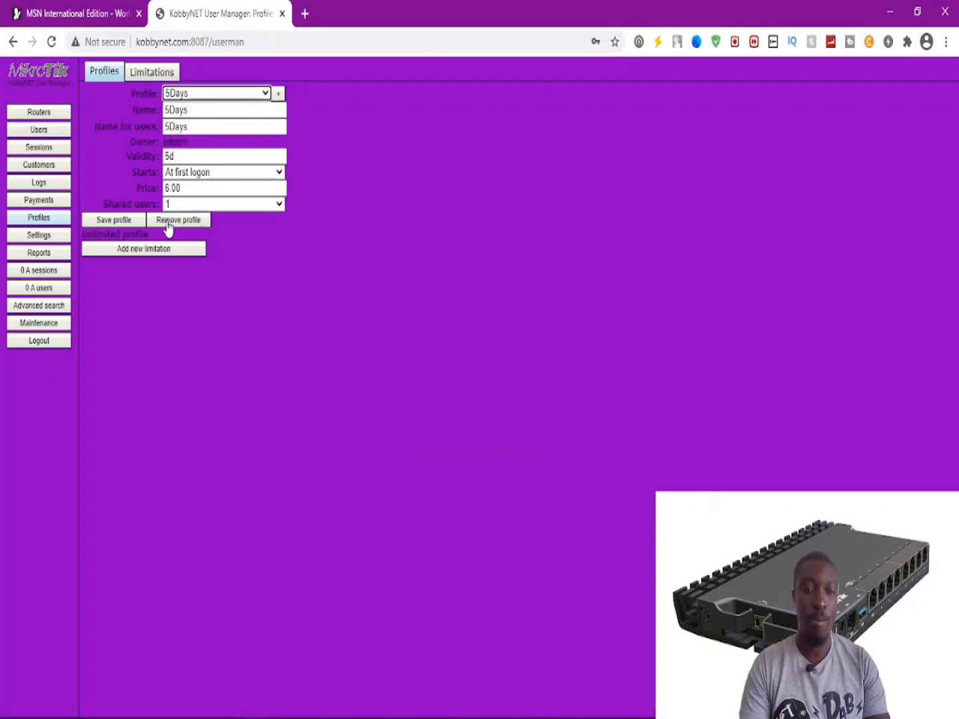
click(168, 224)
click(602, 302)
click(147, 75)
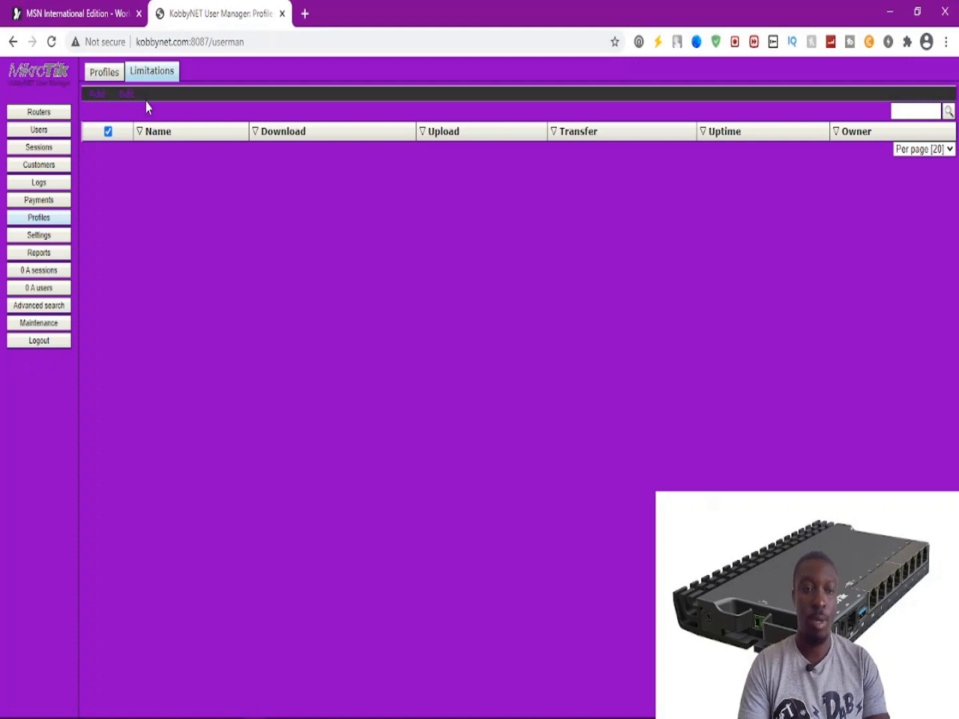
click(117, 75)
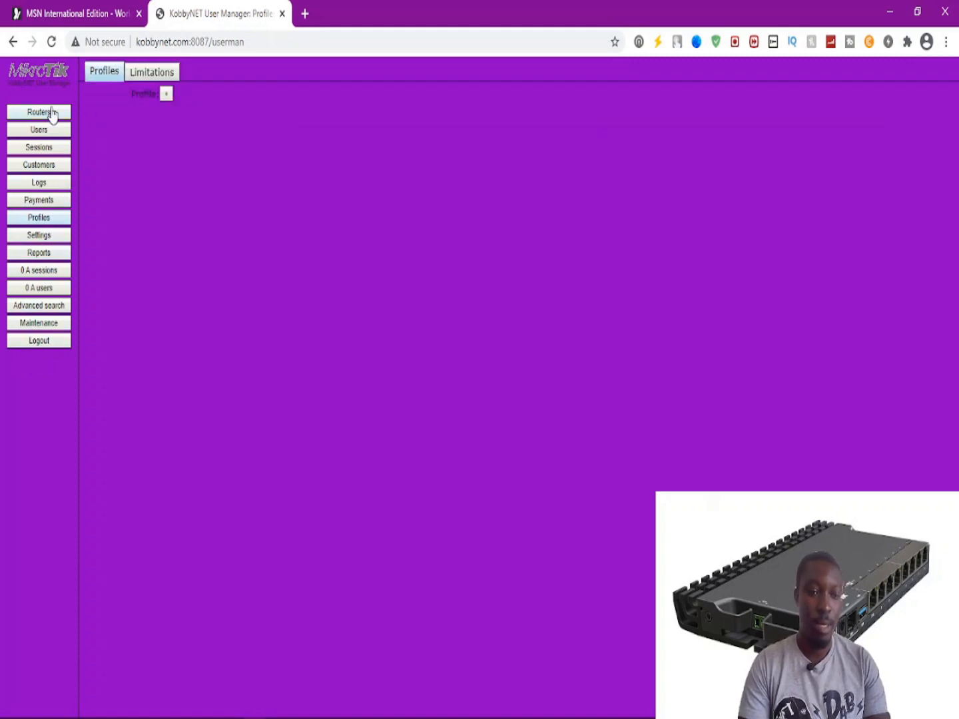
Start a new router entry from the Routers list.
click(45, 111)
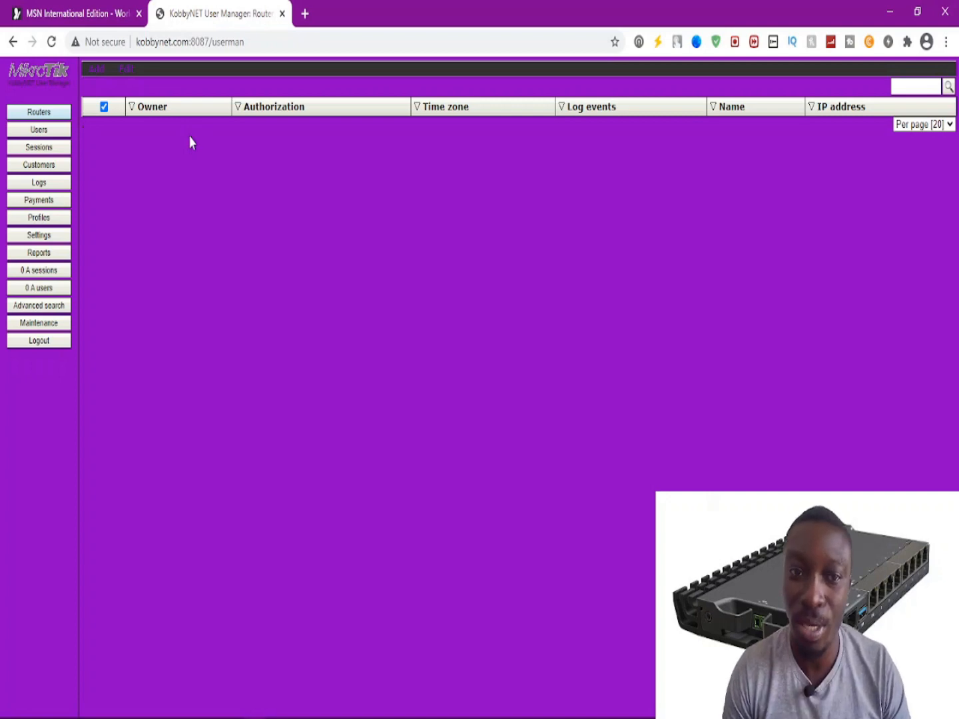
click(95, 68)
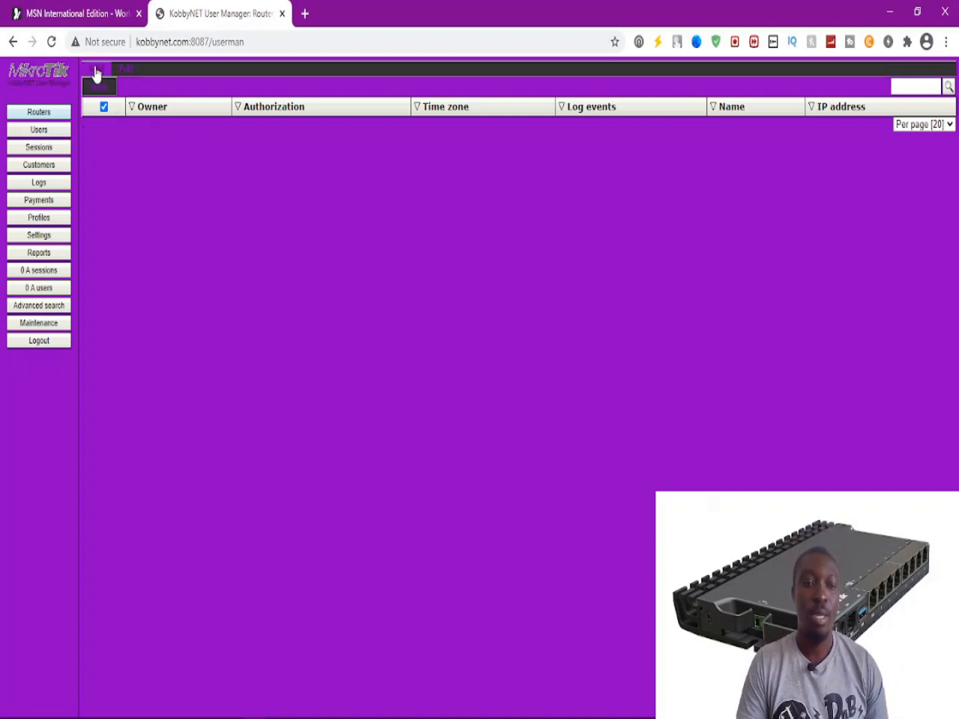
click(96, 86)
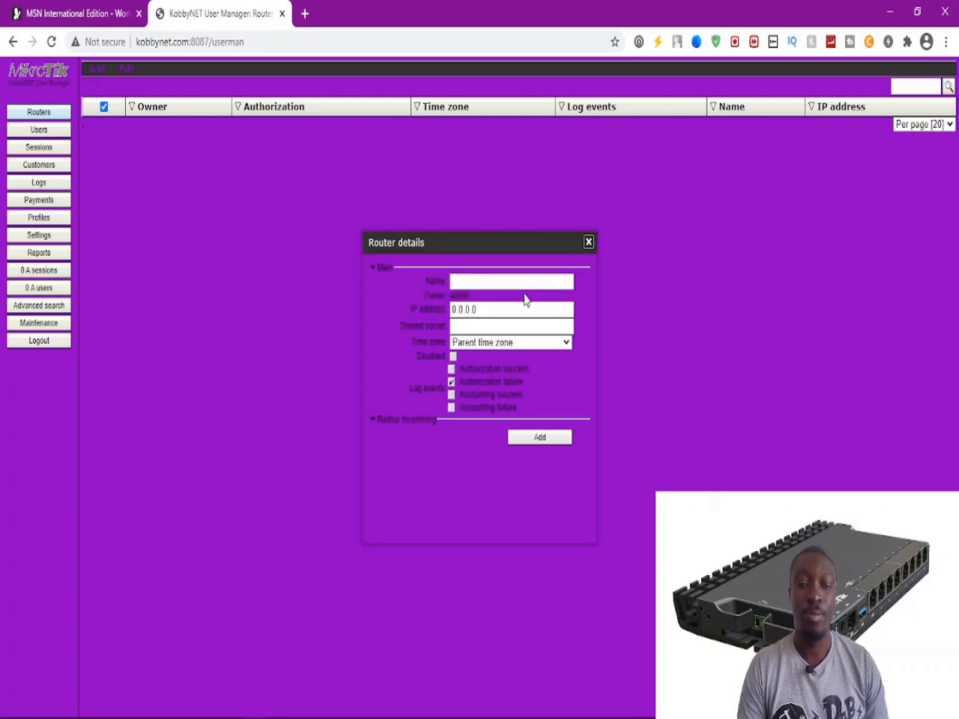
Name the router and set its IP address to 192.168.2.58.
click(508, 282)
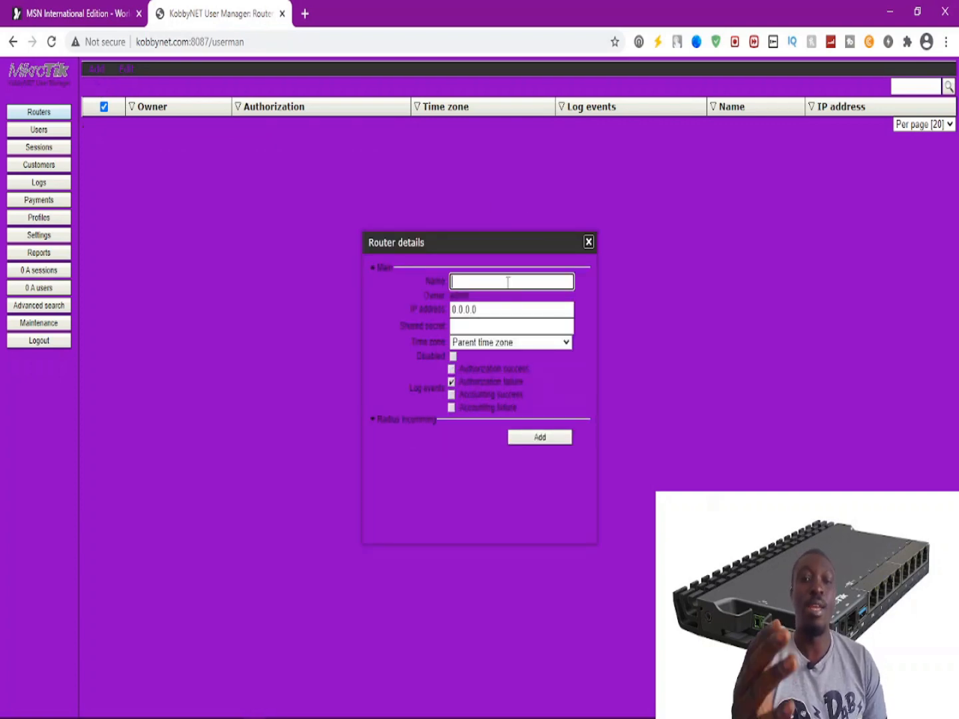
text(Owuubii)
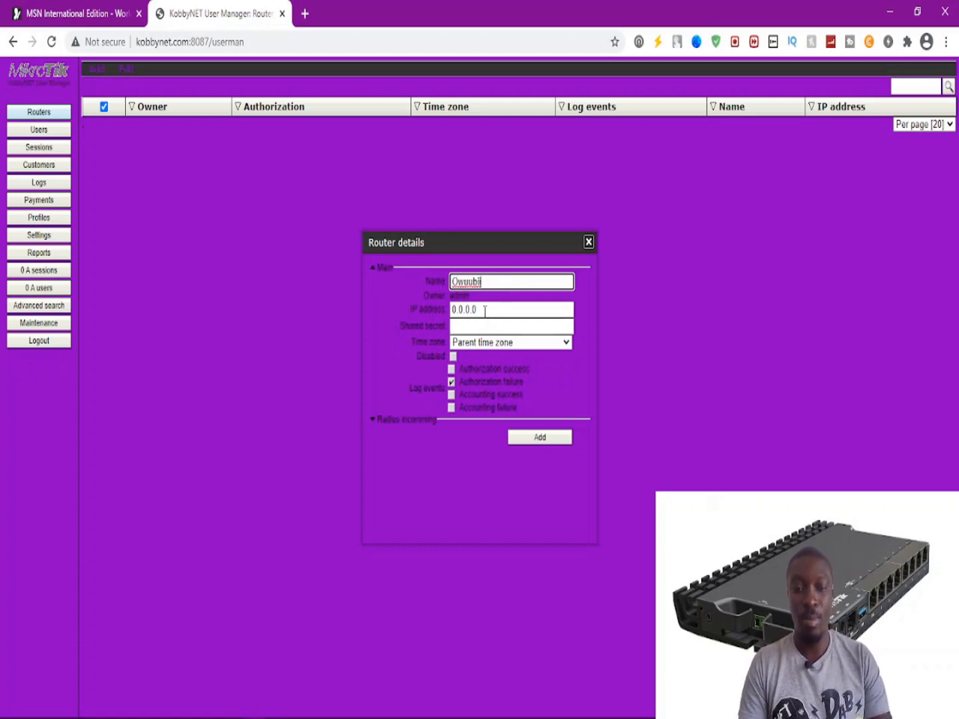
drag(484, 309, 447, 305)
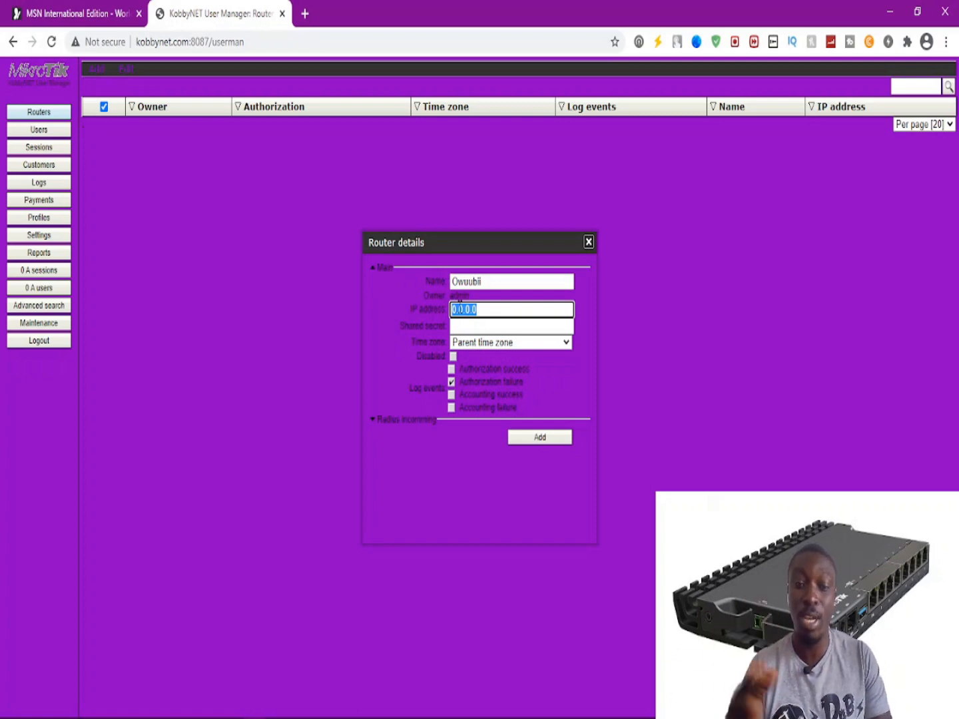
text(192.168.2.58)
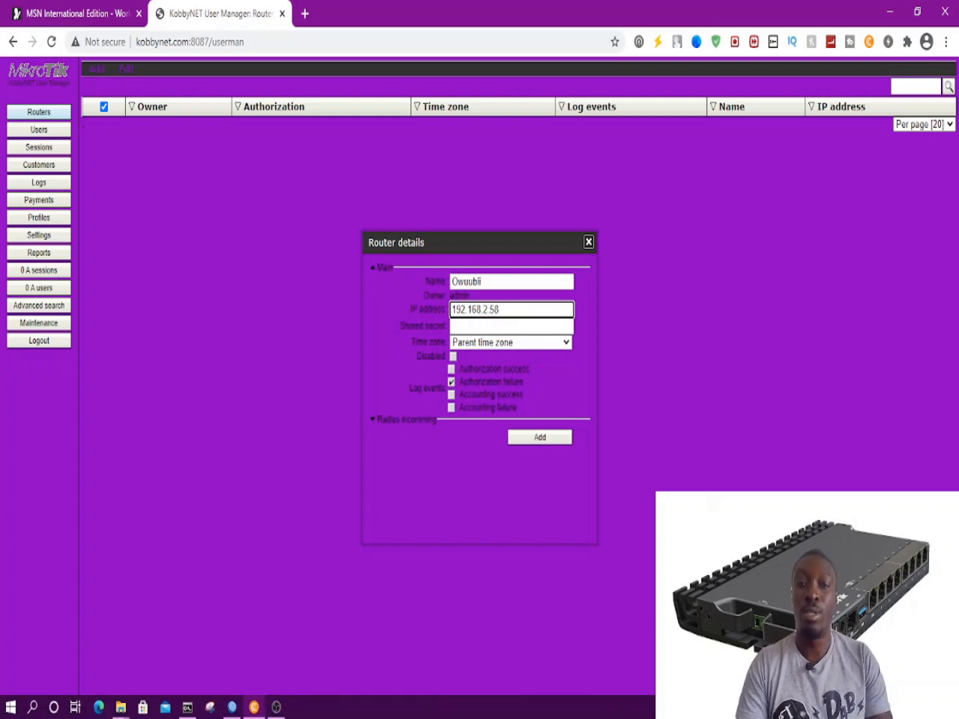
click(232, 706)
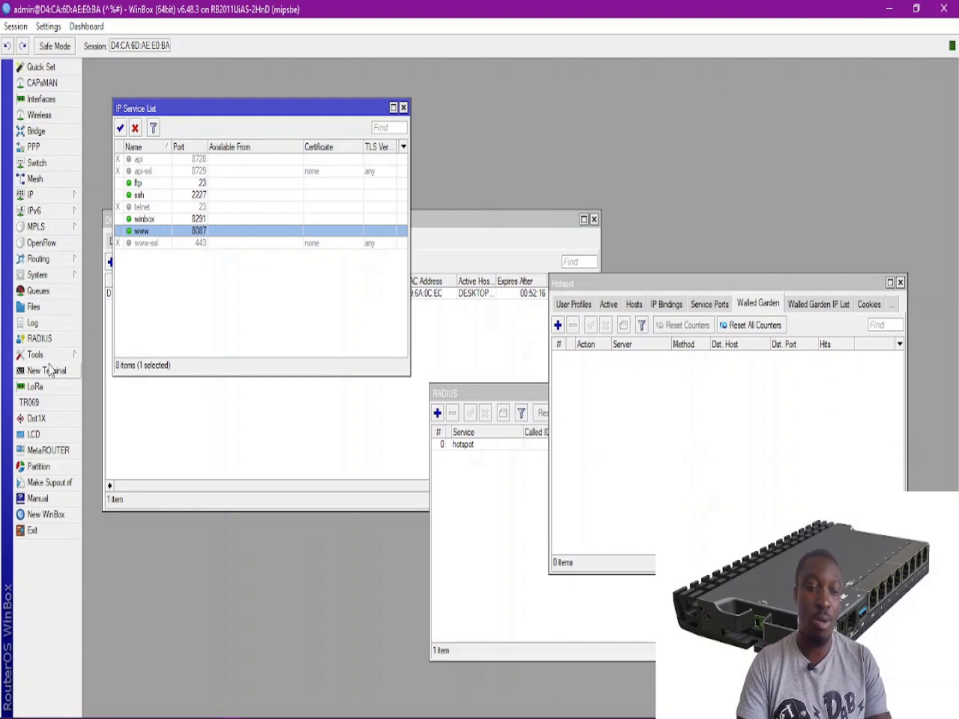
click(39, 338)
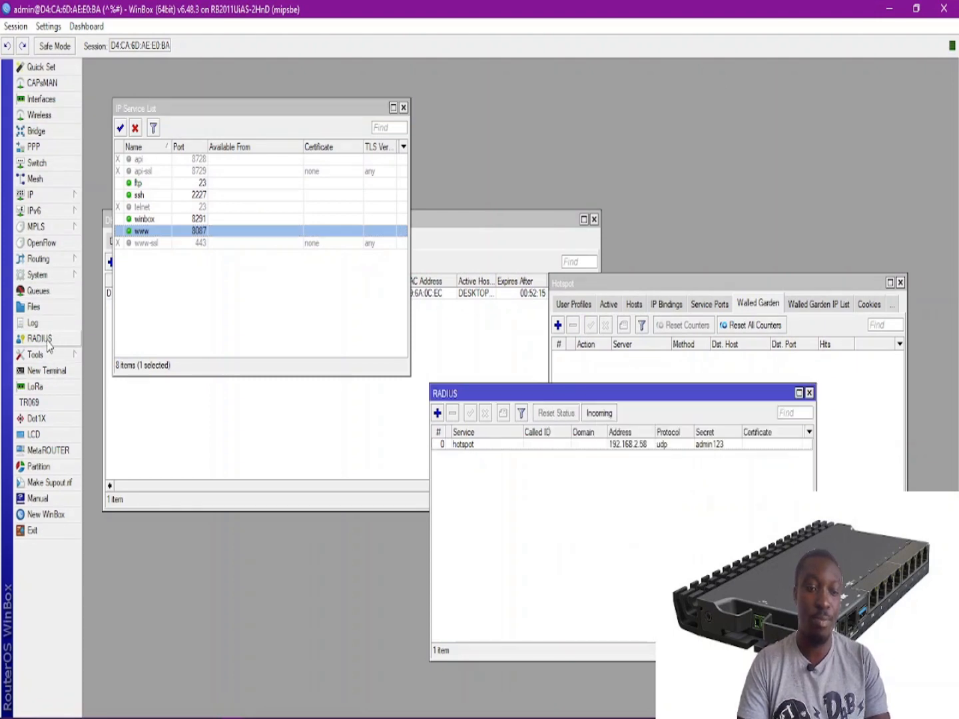
double_click(532, 444)
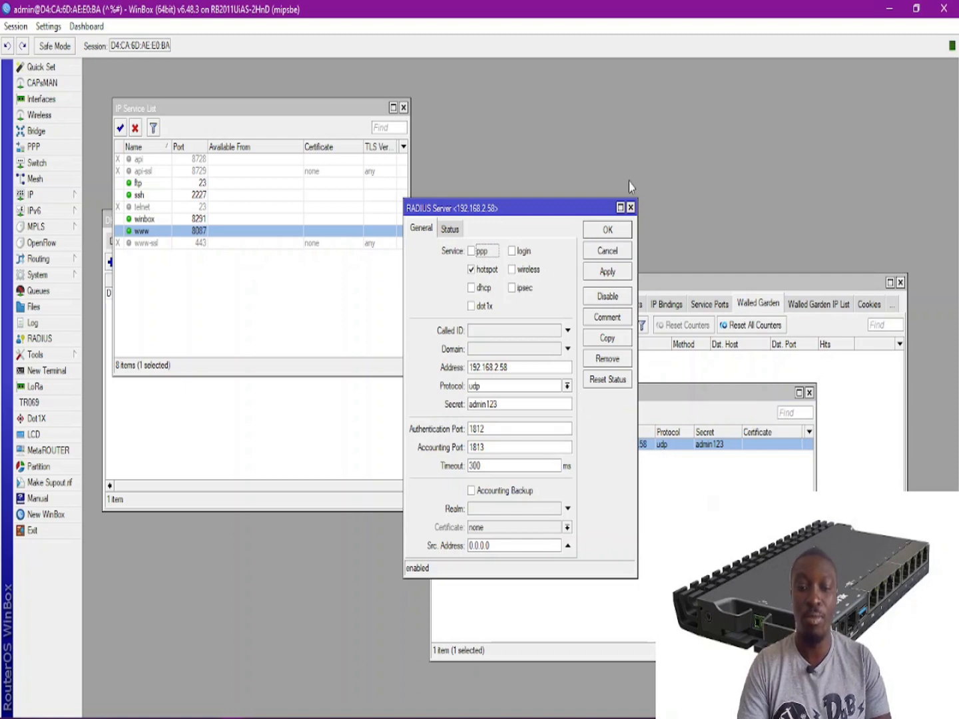
click(607, 230)
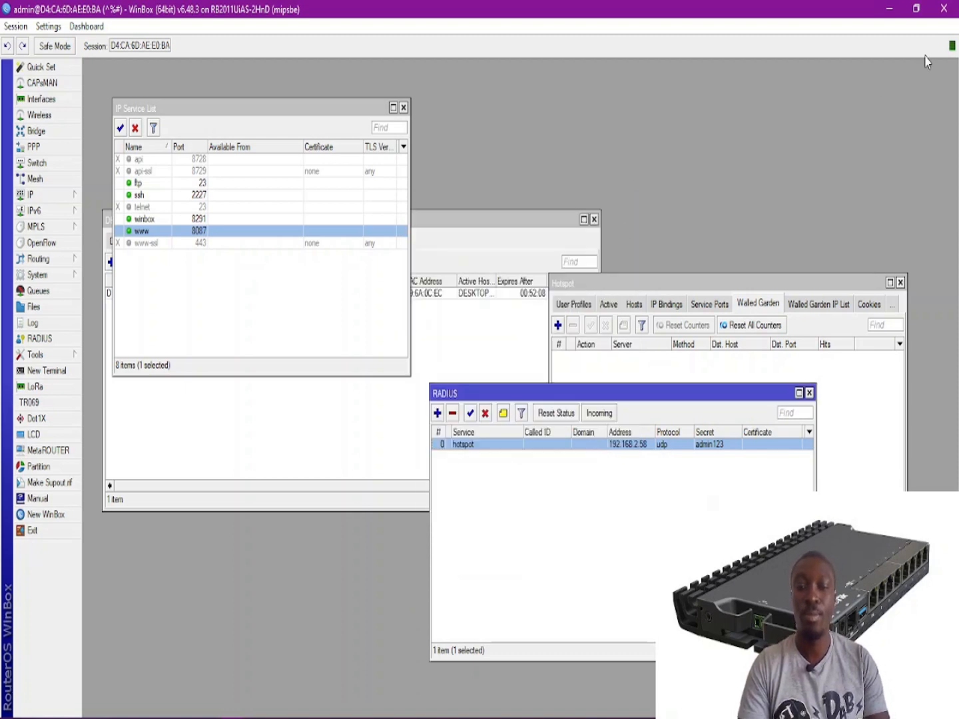
click(890, 8)
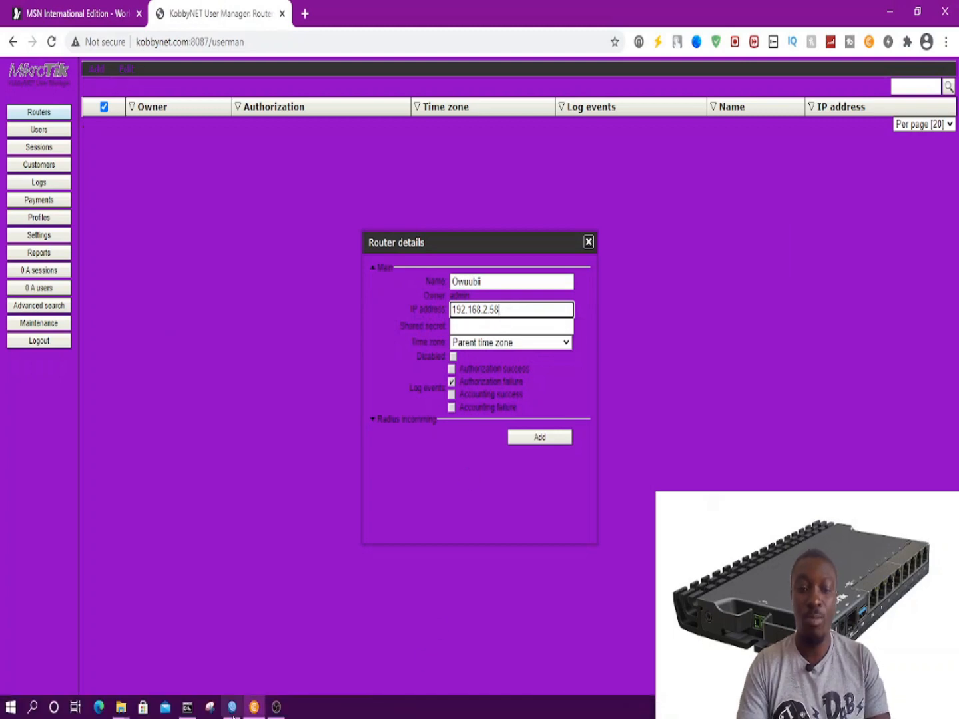
click(231, 713)
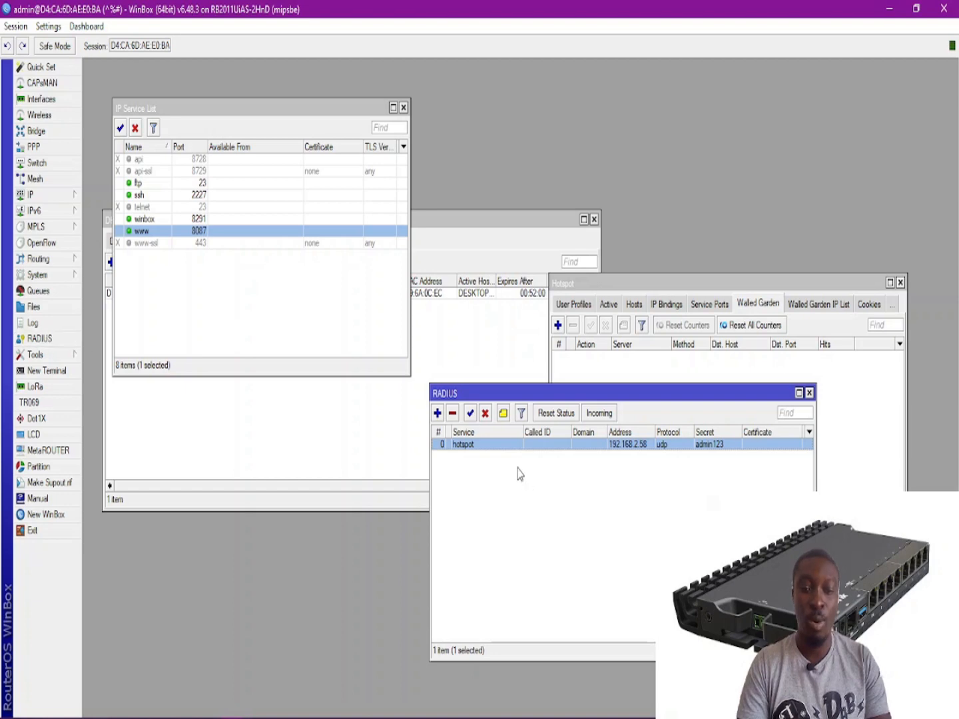
double_click(512, 447)
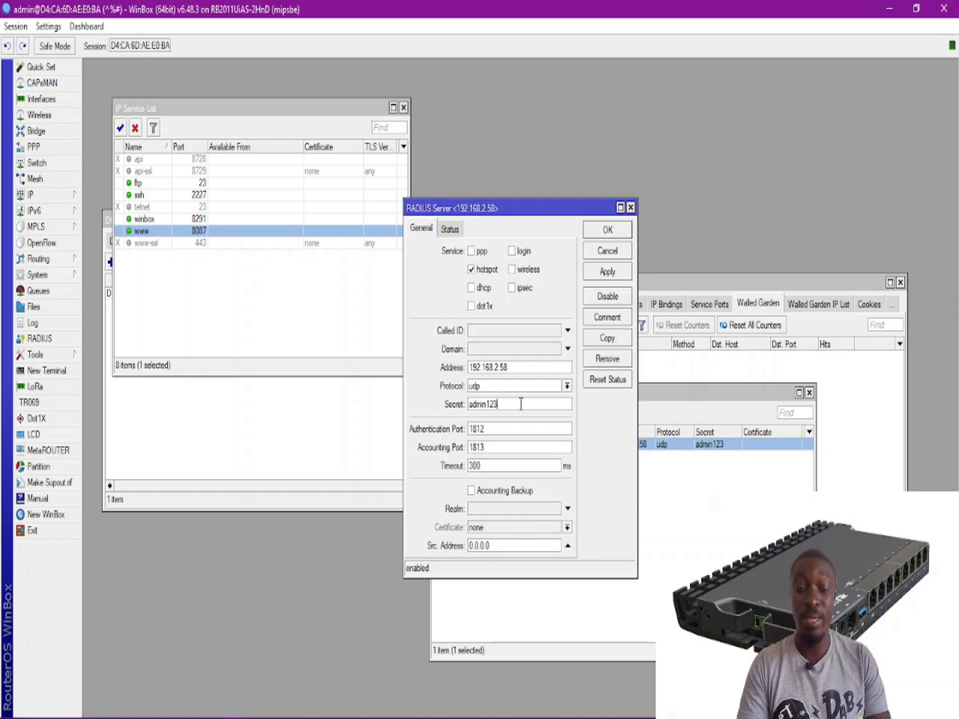
click(625, 231)
click(890, 9)
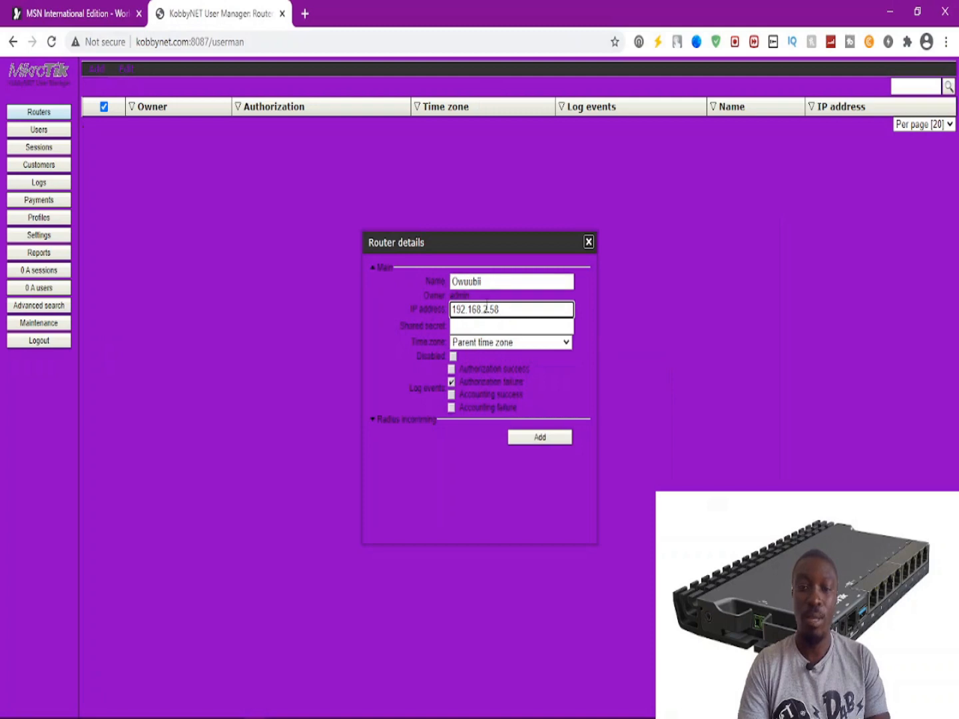
Enter the router's shared secret and add it to the list.
click(469, 326)
text(adm)
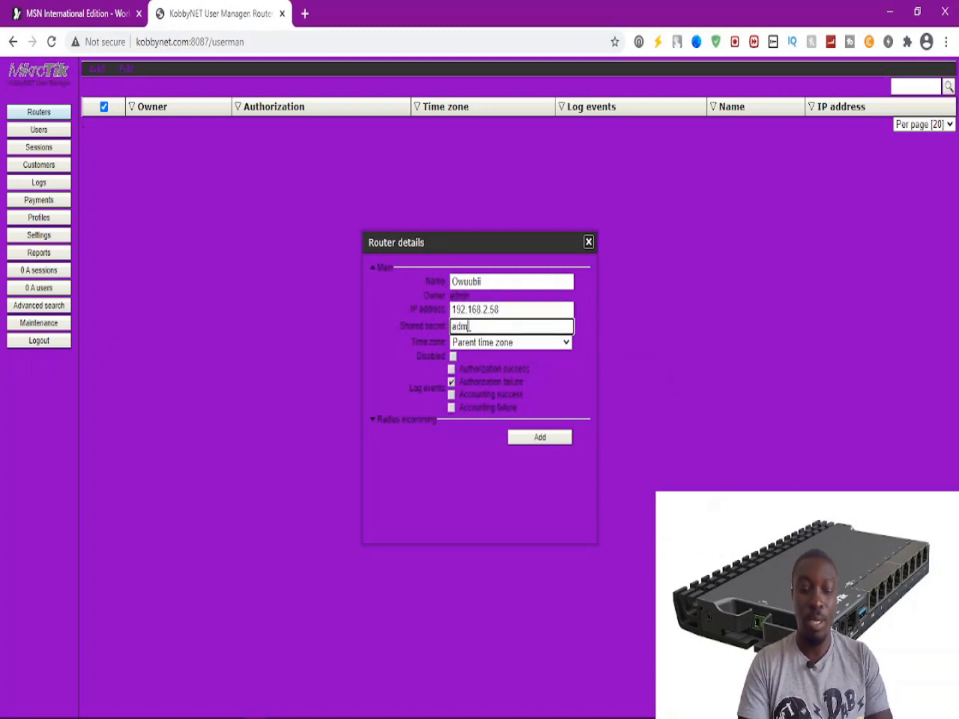
text(in123)
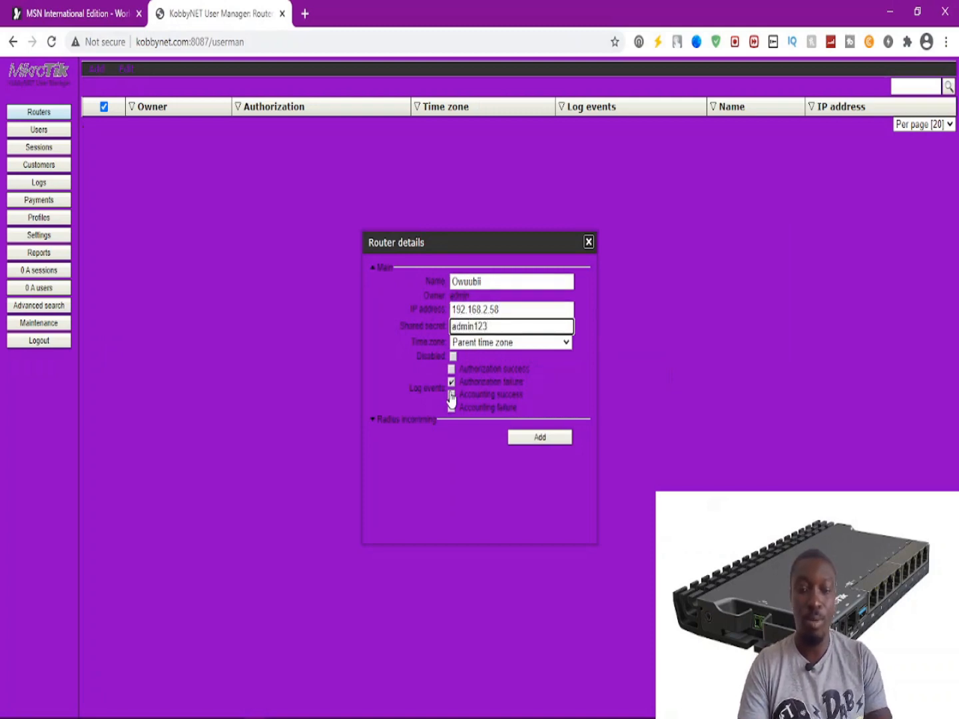
click(539, 439)
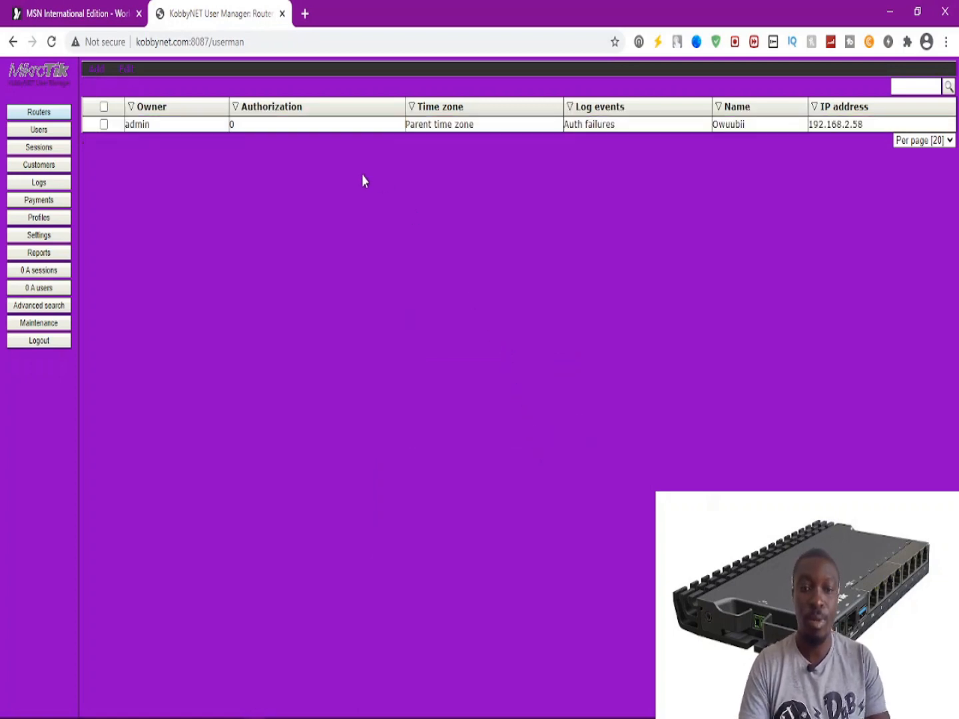
Select all routers and open the Edit options.
click(103, 105)
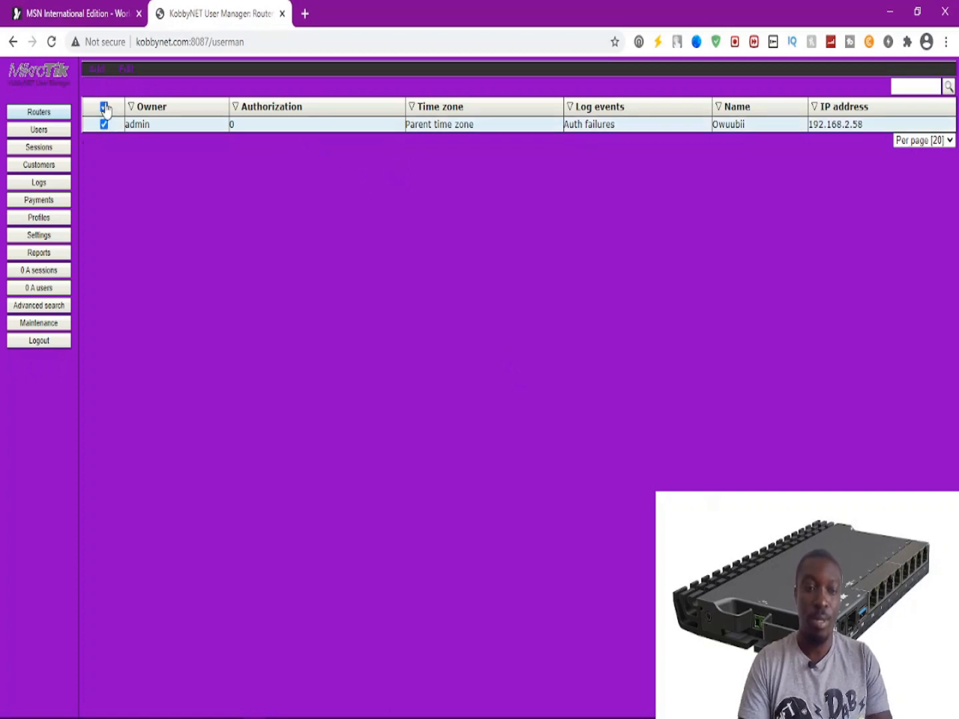
click(124, 74)
click(133, 102)
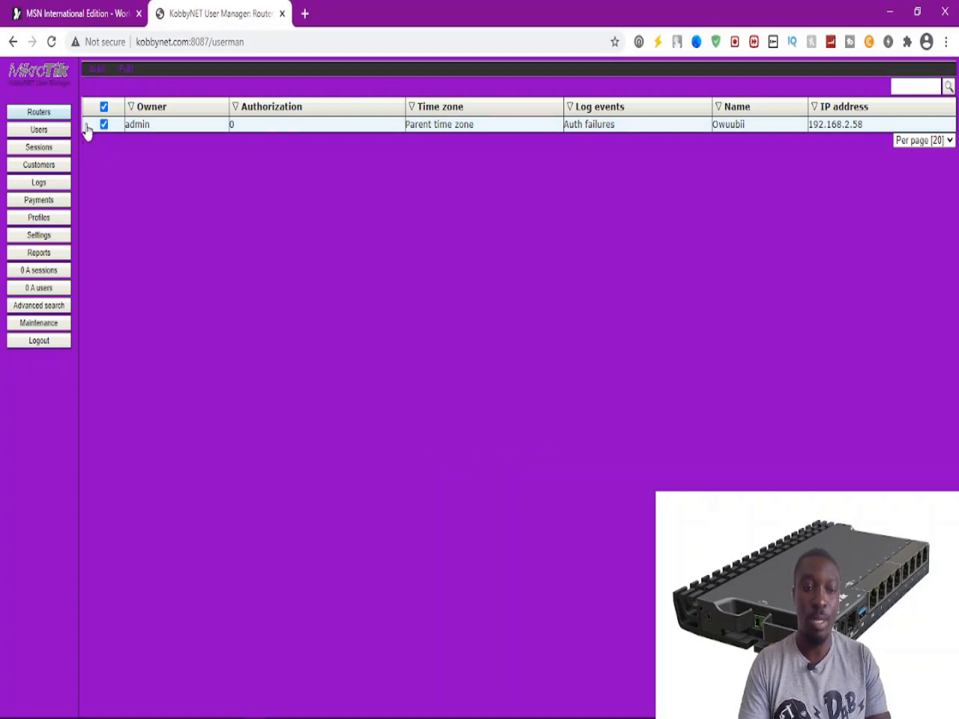
Go to Profiles in the left-hand menu.
click(41, 222)
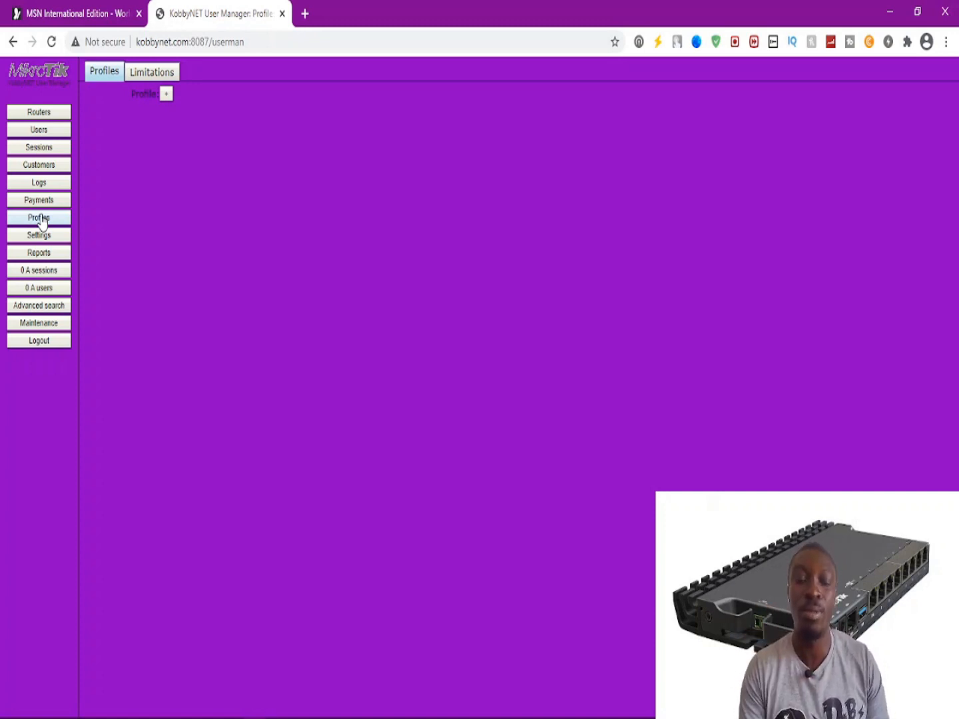
Check the Limitations add options, then start a new profile and focus its Name field.
click(153, 75)
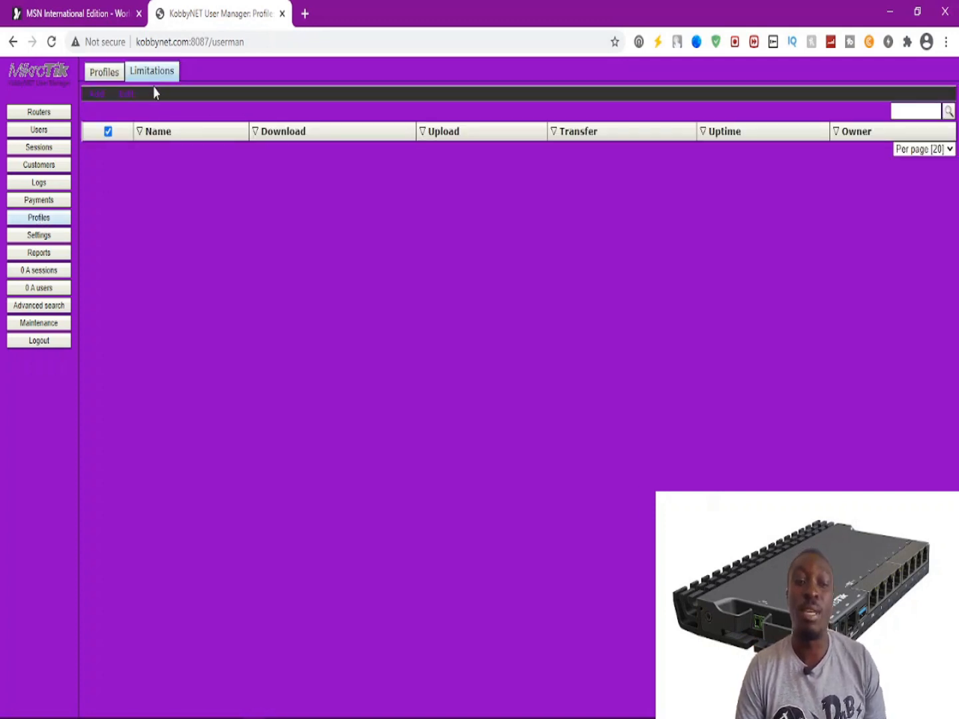
click(97, 95)
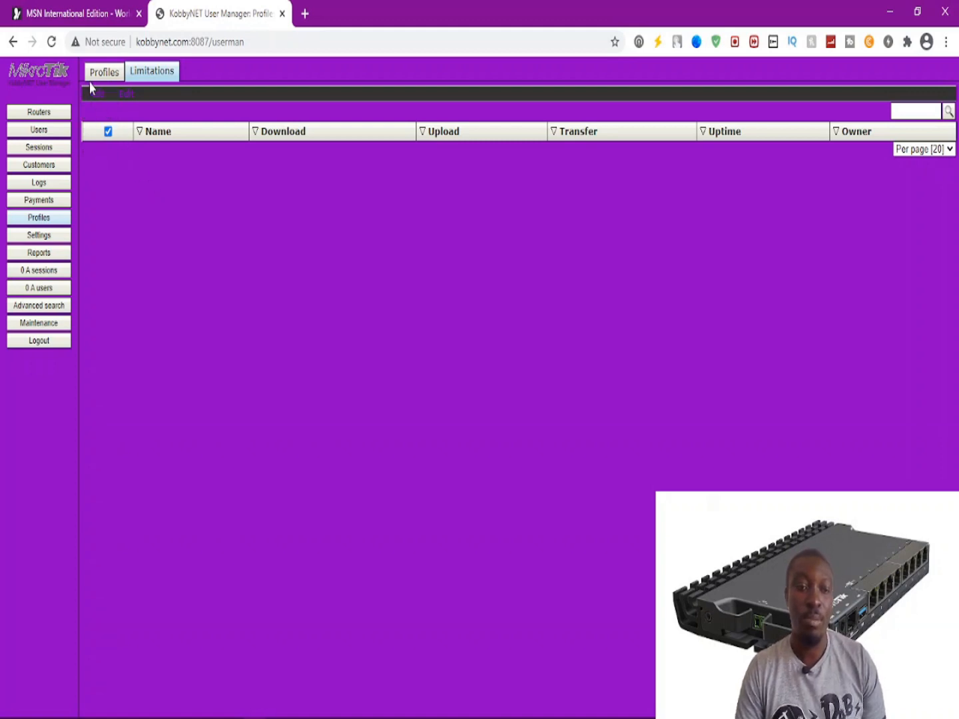
mouse_move(94, 95)
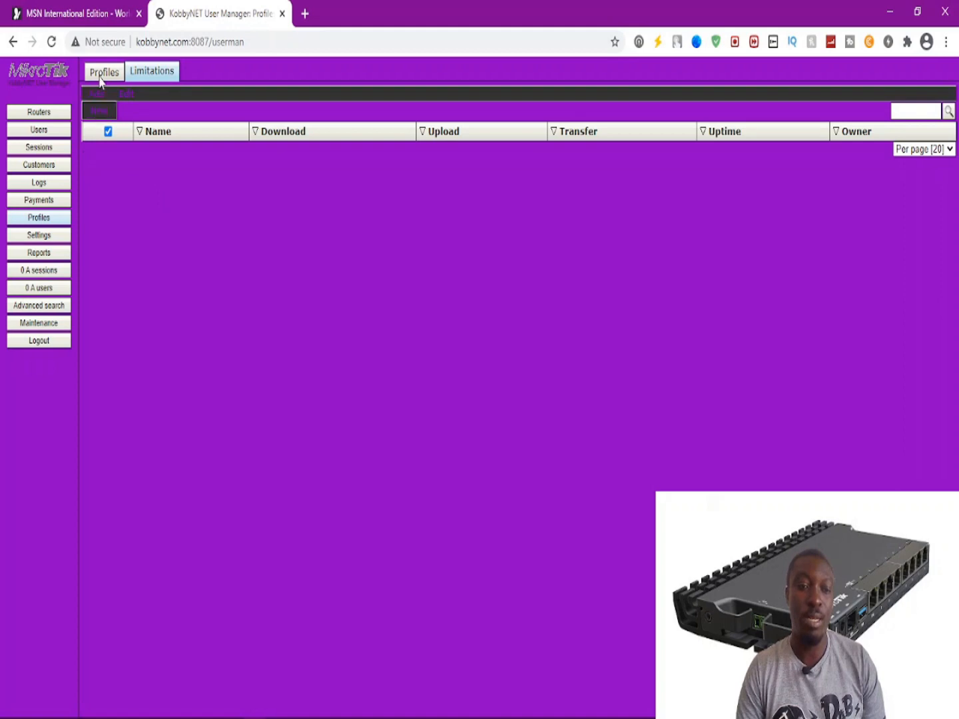
click(102, 74)
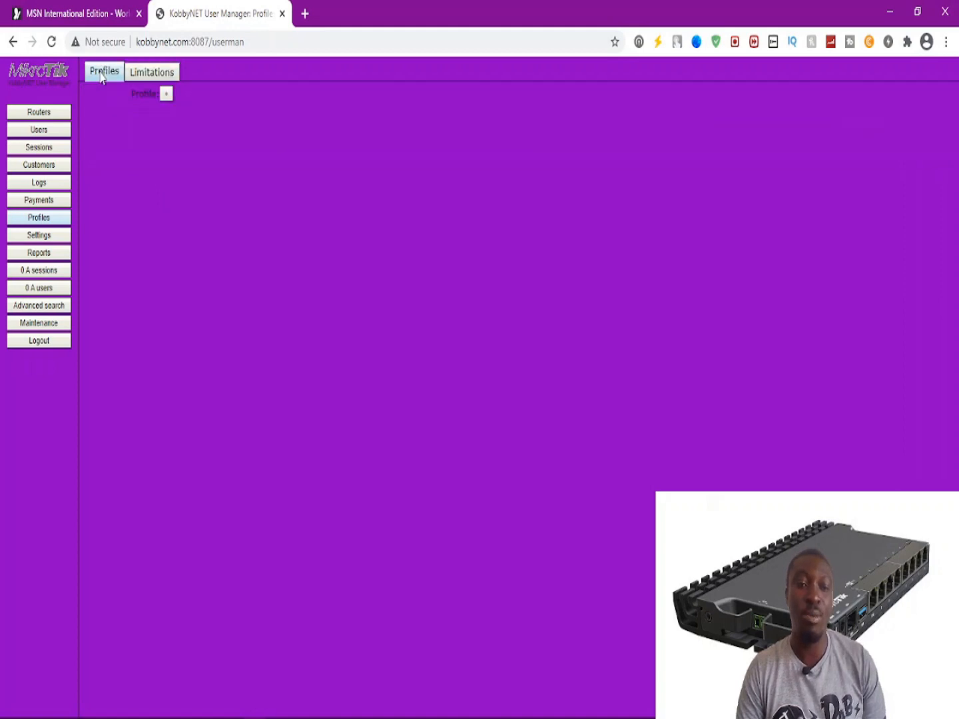
click(139, 75)
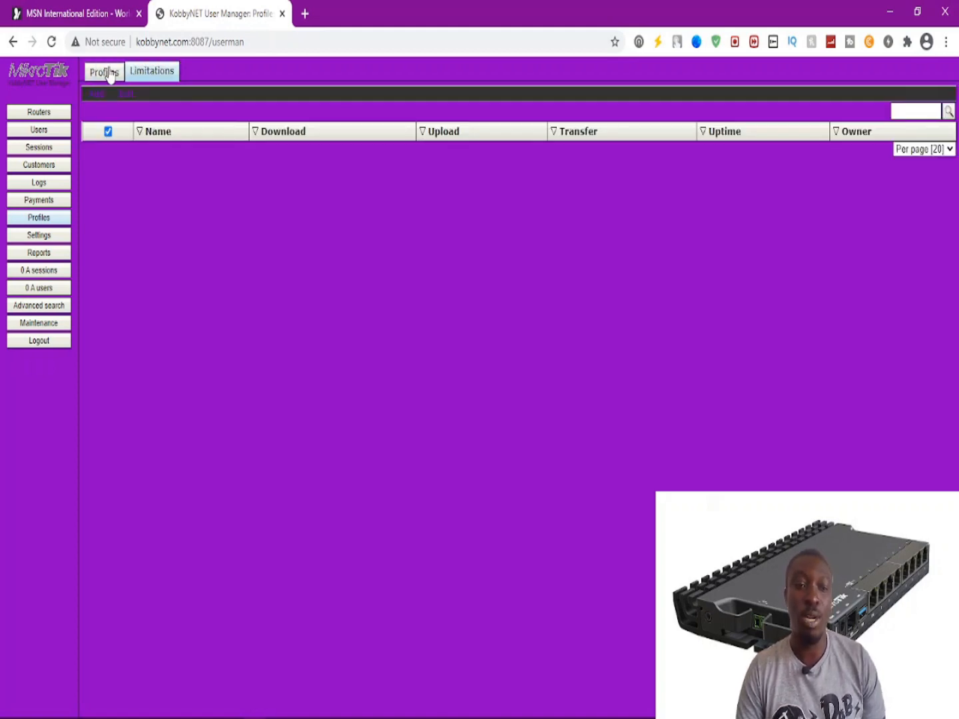
click(99, 99)
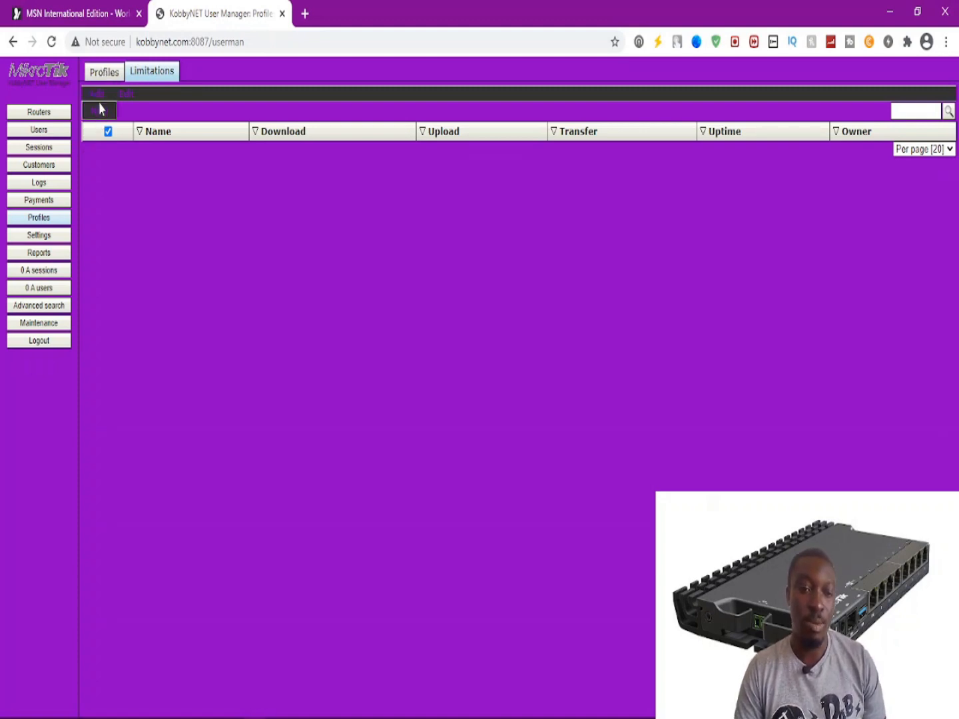
click(100, 79)
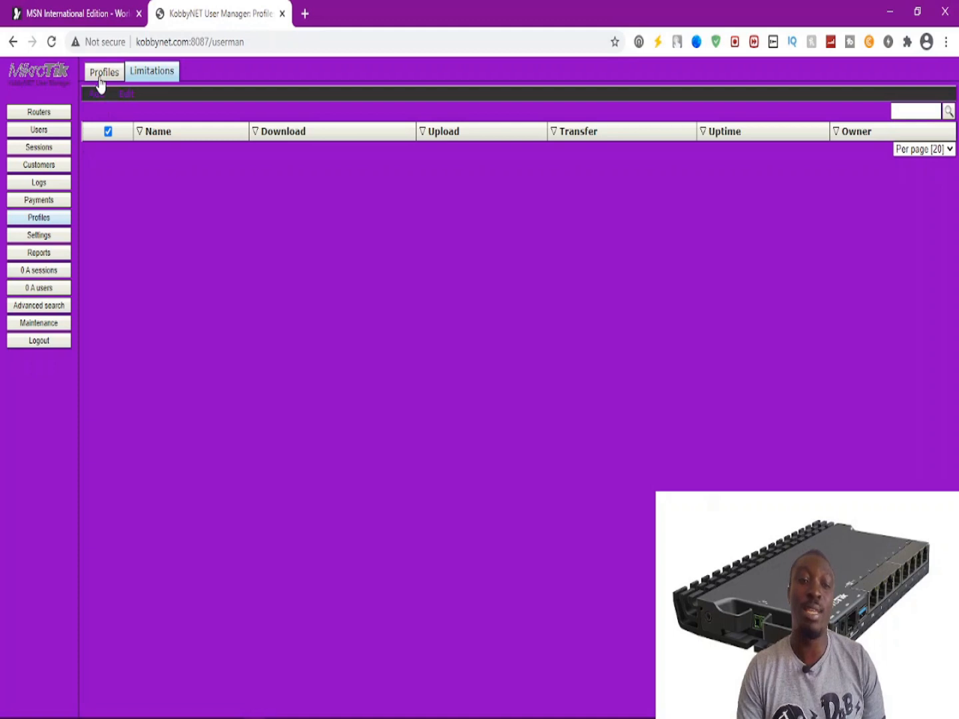
click(165, 95)
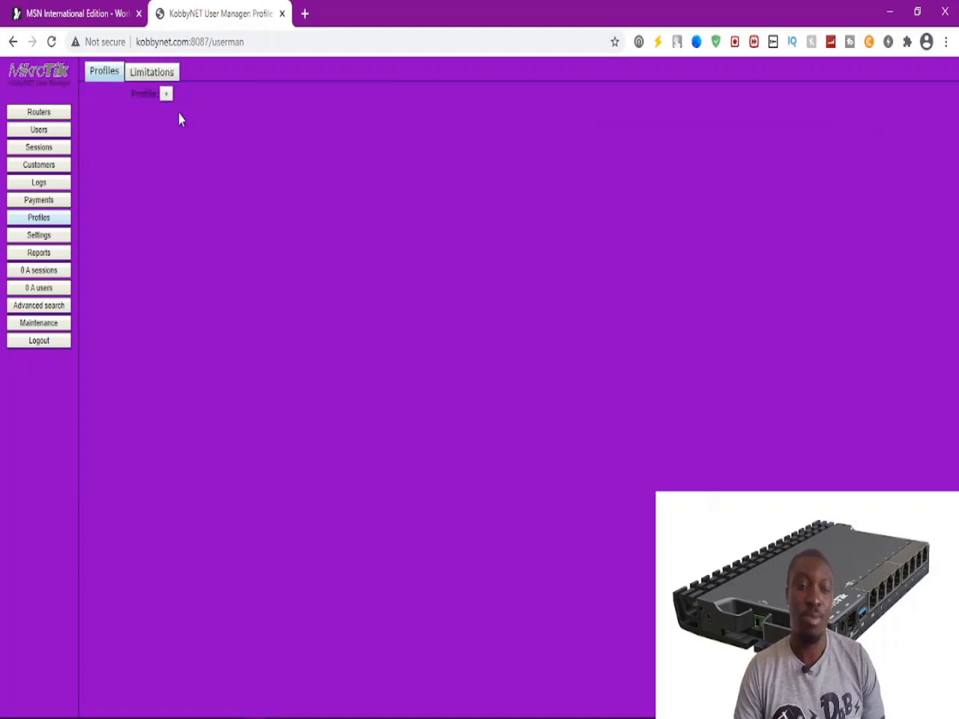
click(458, 380)
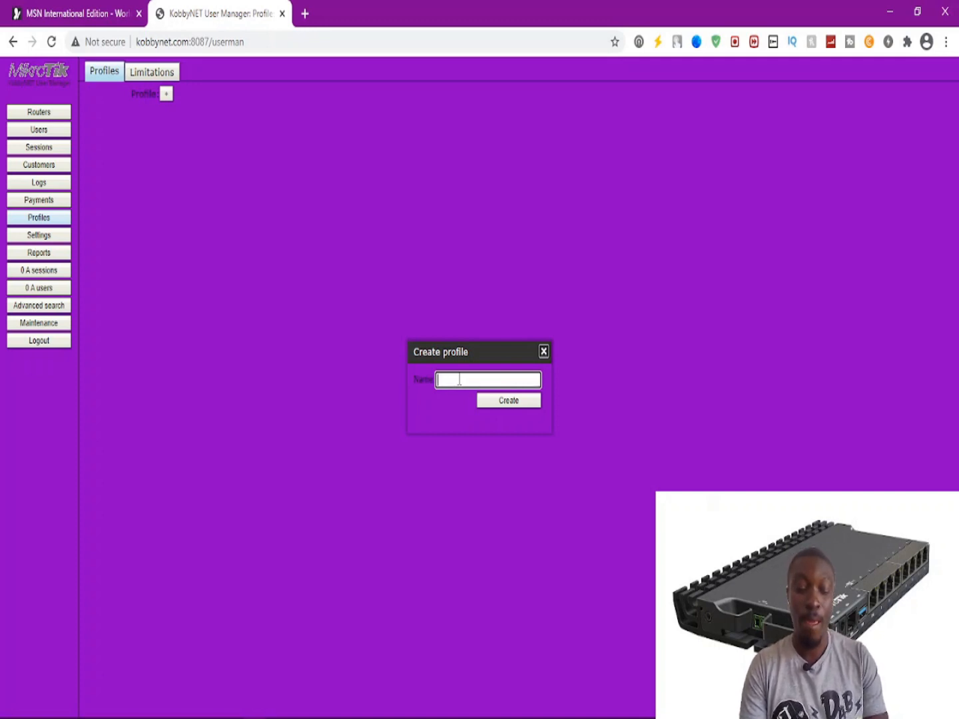
Create the 1Day profile and copy 1Day into its name for users.
text(1Day)
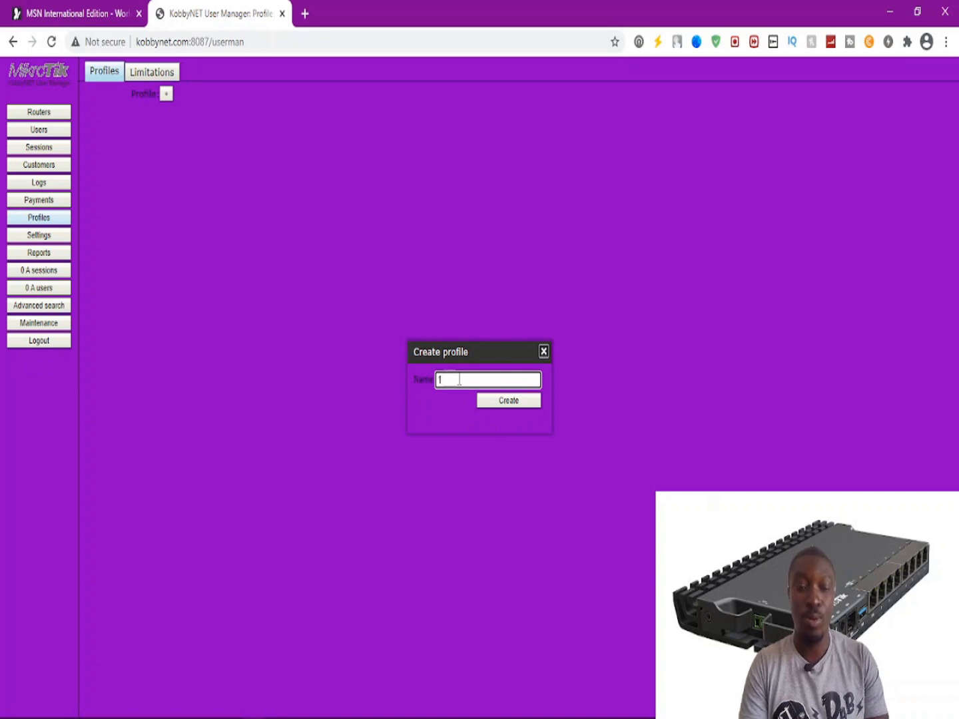
click(482, 400)
drag(184, 111, 158, 111)
key(ctrl+c)
click(171, 126)
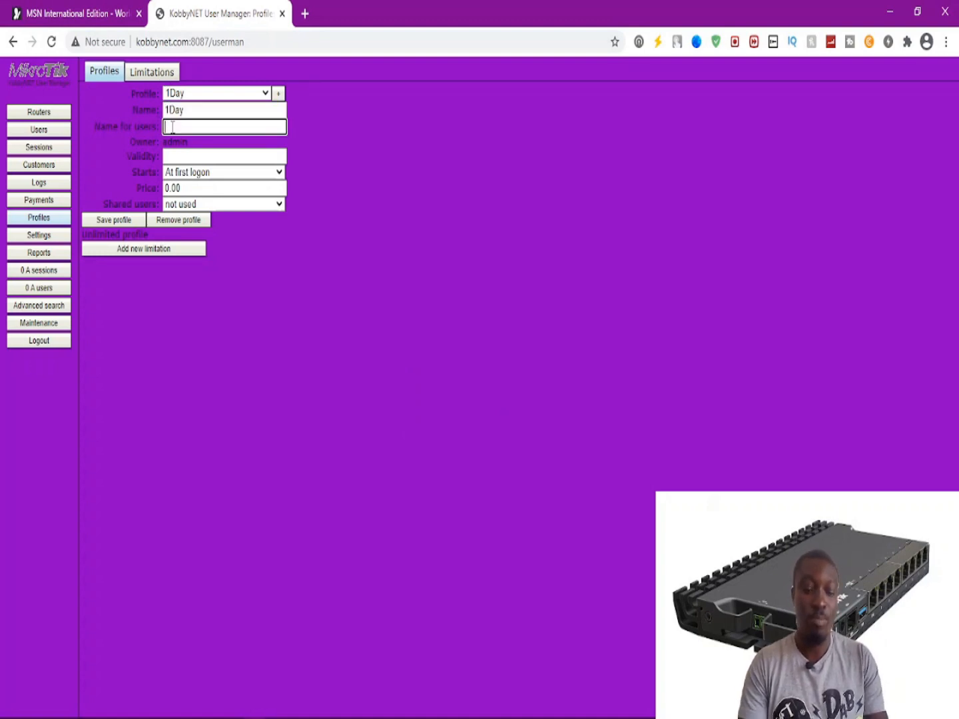
key(ctrl+v)
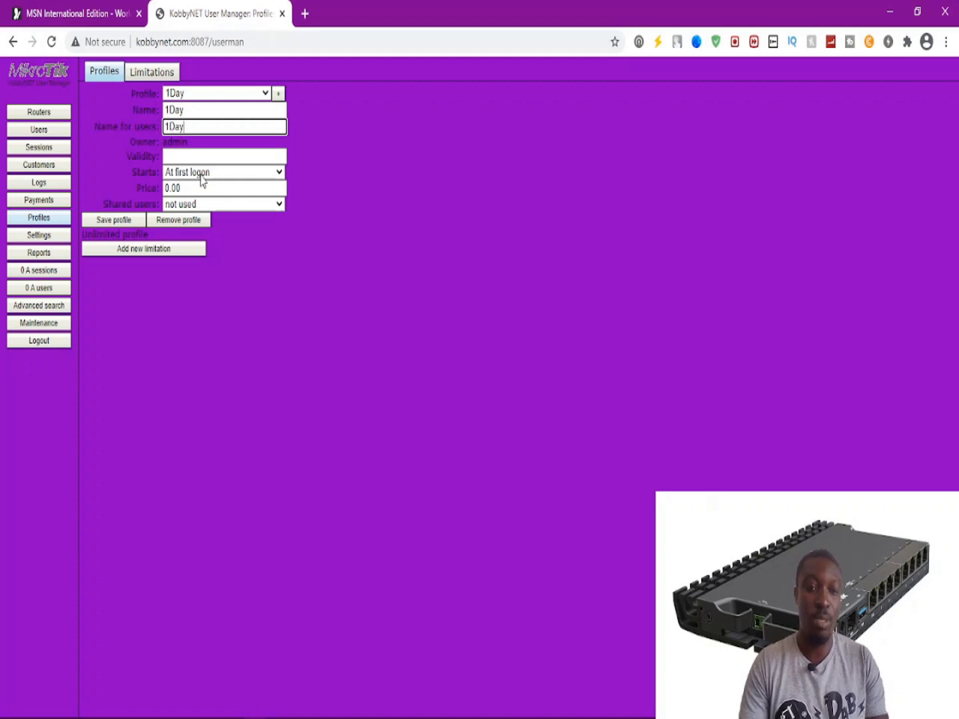
Give the 1Day profile validity 1d, price 1.00 and 1 shared user.
click(196, 157)
text(1d)
key(BackSpace)
text(d)
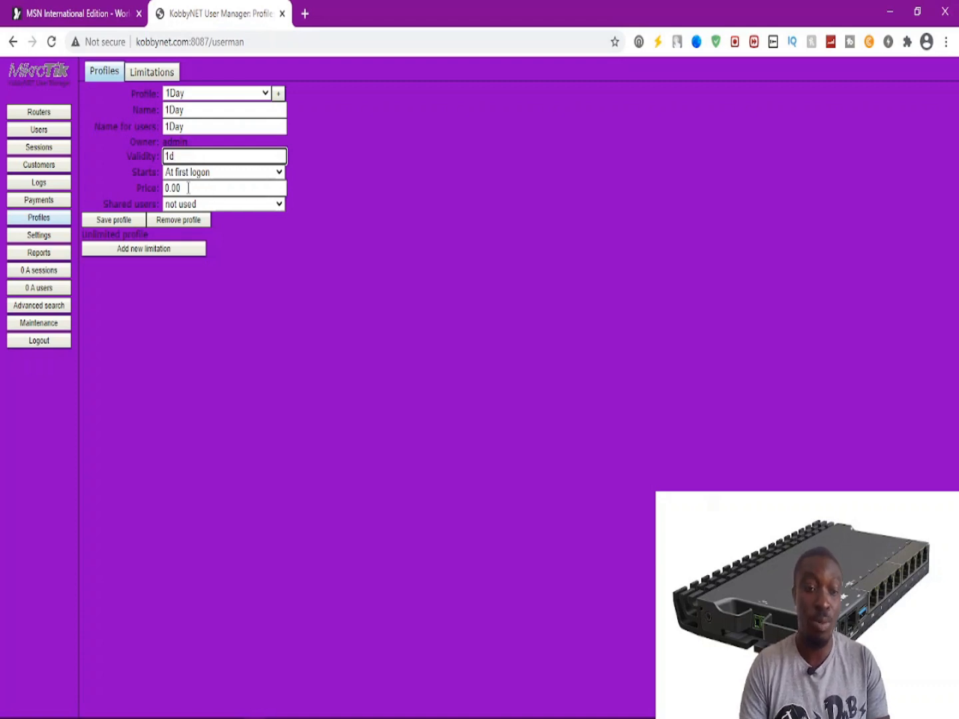
drag(190, 188, 71, 193)
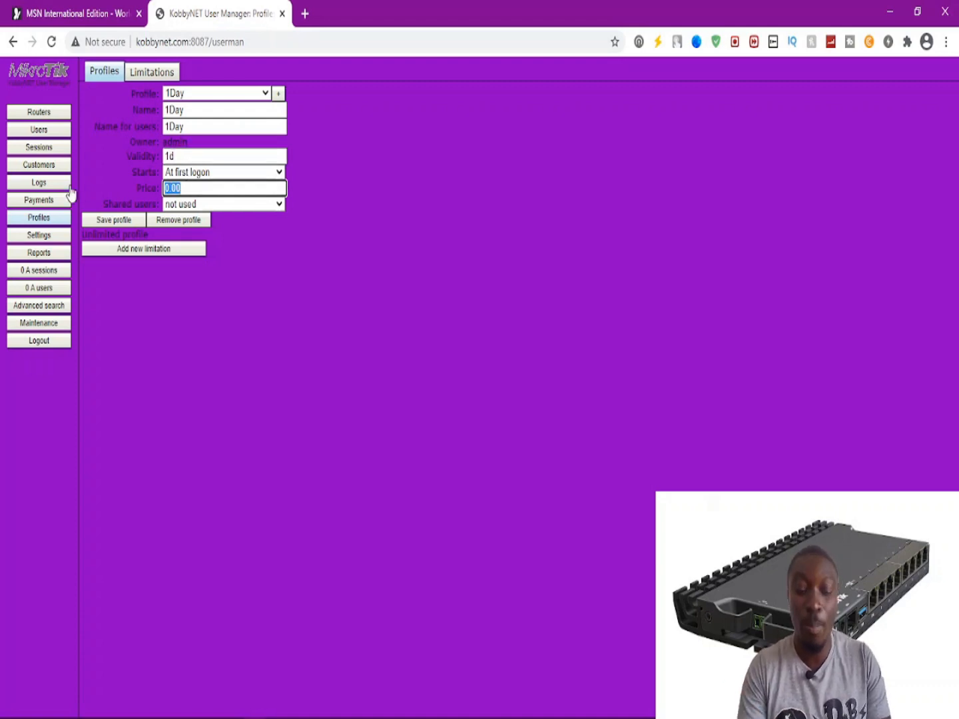
text(100)
key(BackSpace)
key(BackSpace)
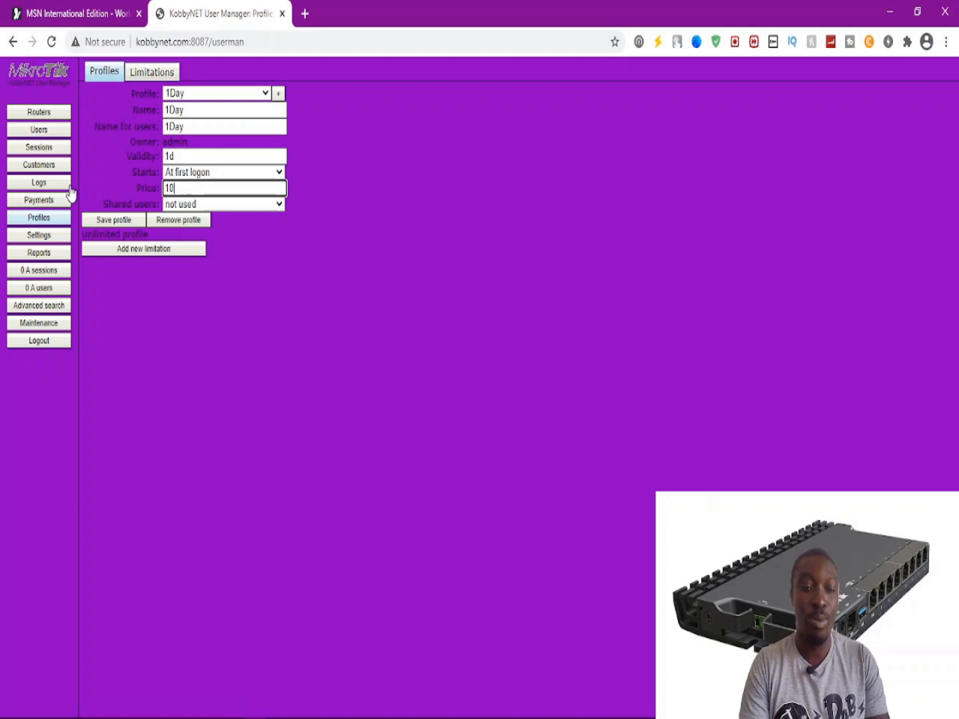
text(.00)
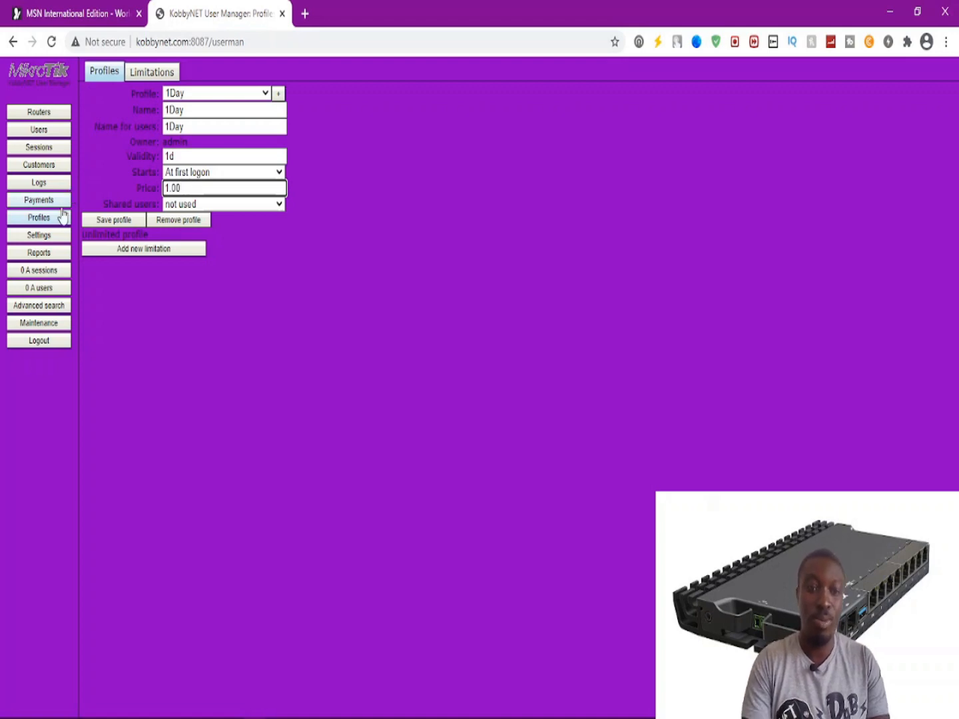
click(187, 207)
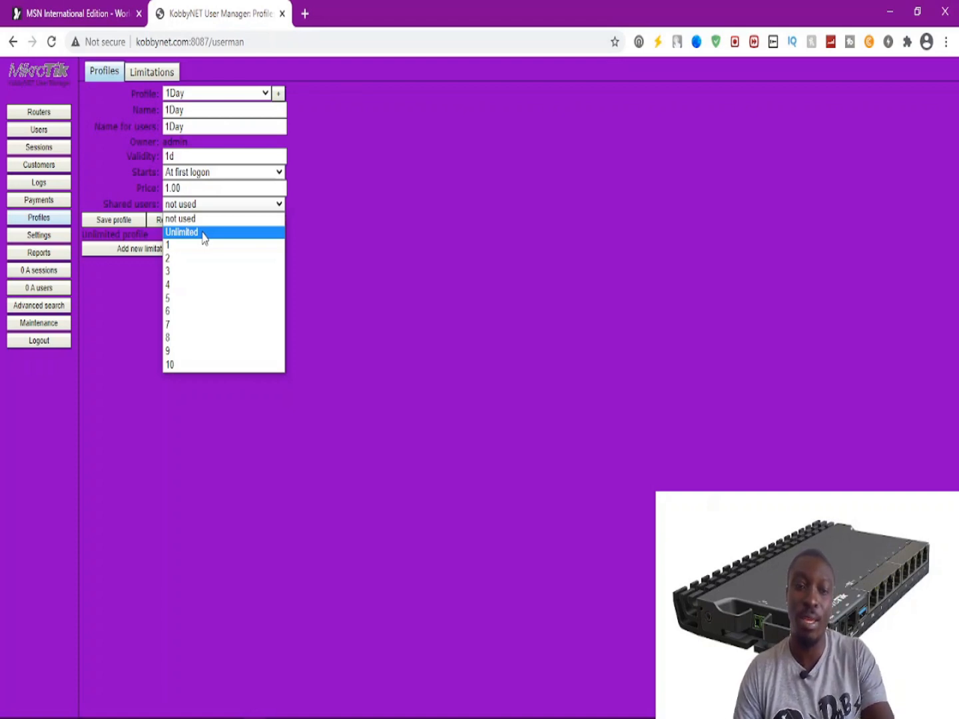
click(333, 230)
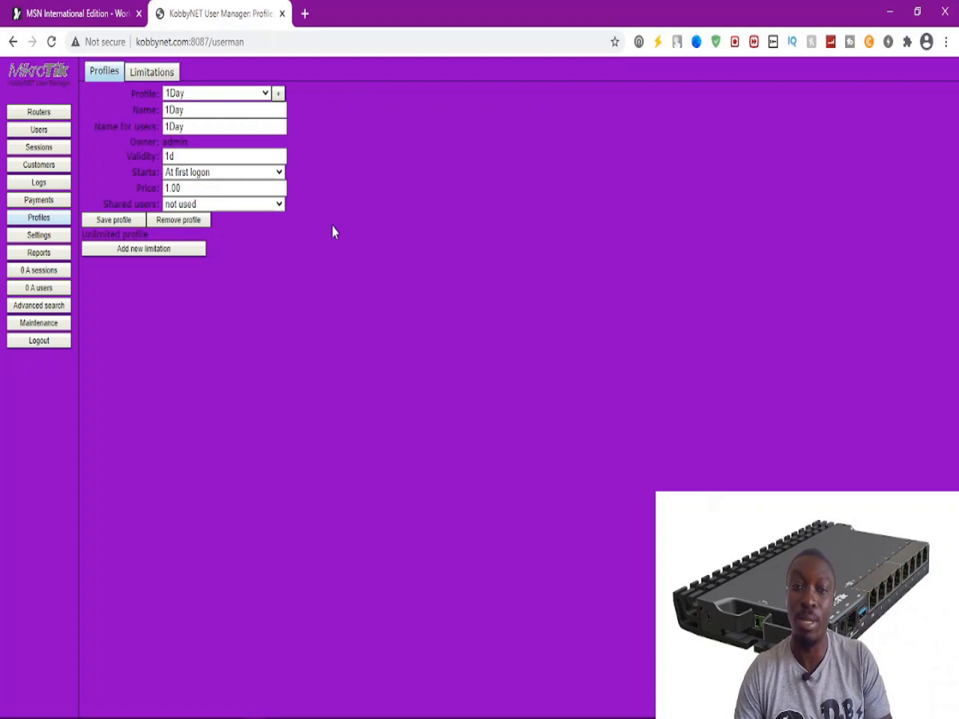
click(227, 204)
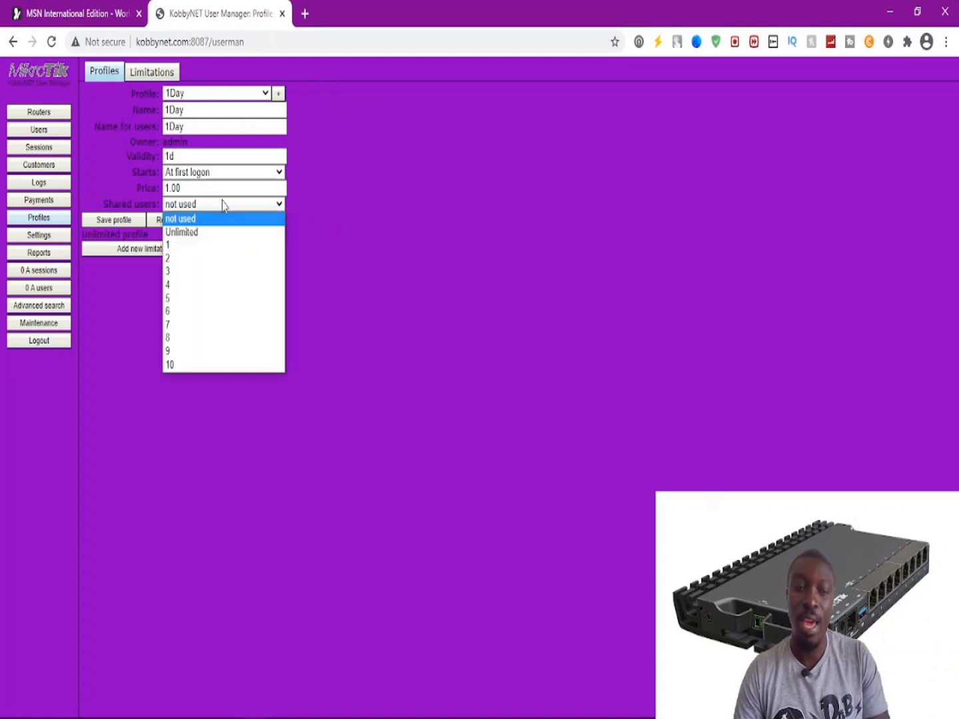
click(188, 245)
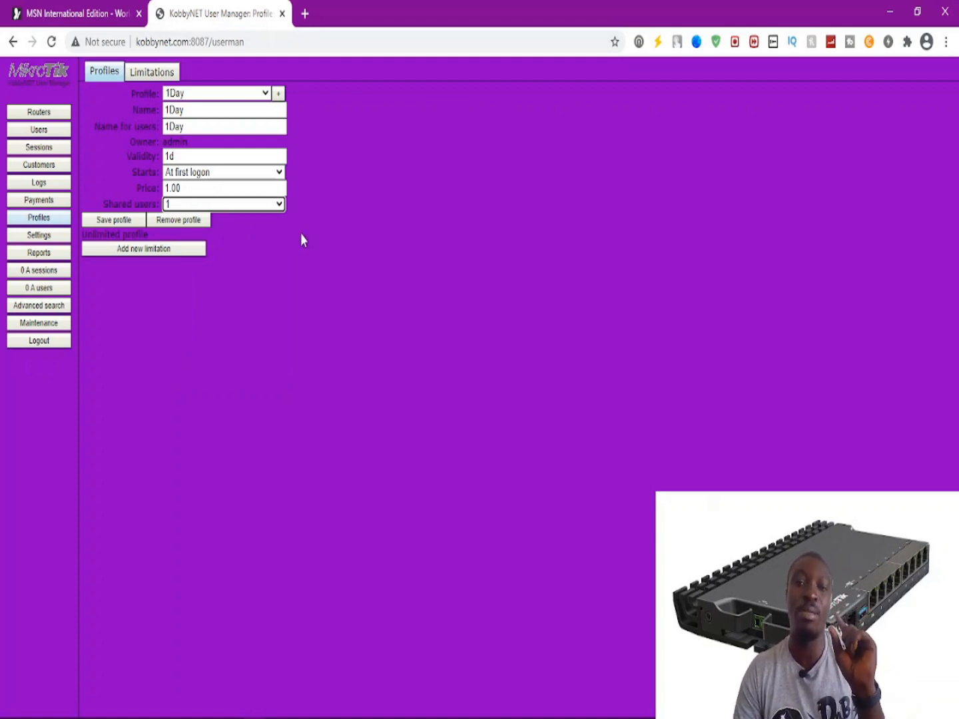
click(182, 196)
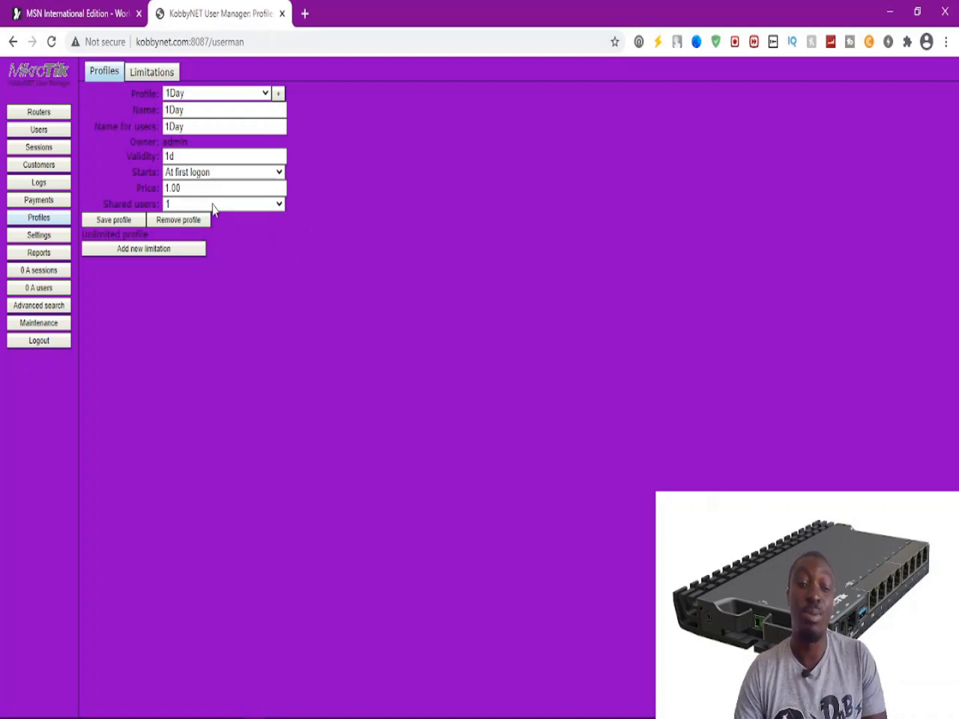
click(175, 207)
click(175, 207)
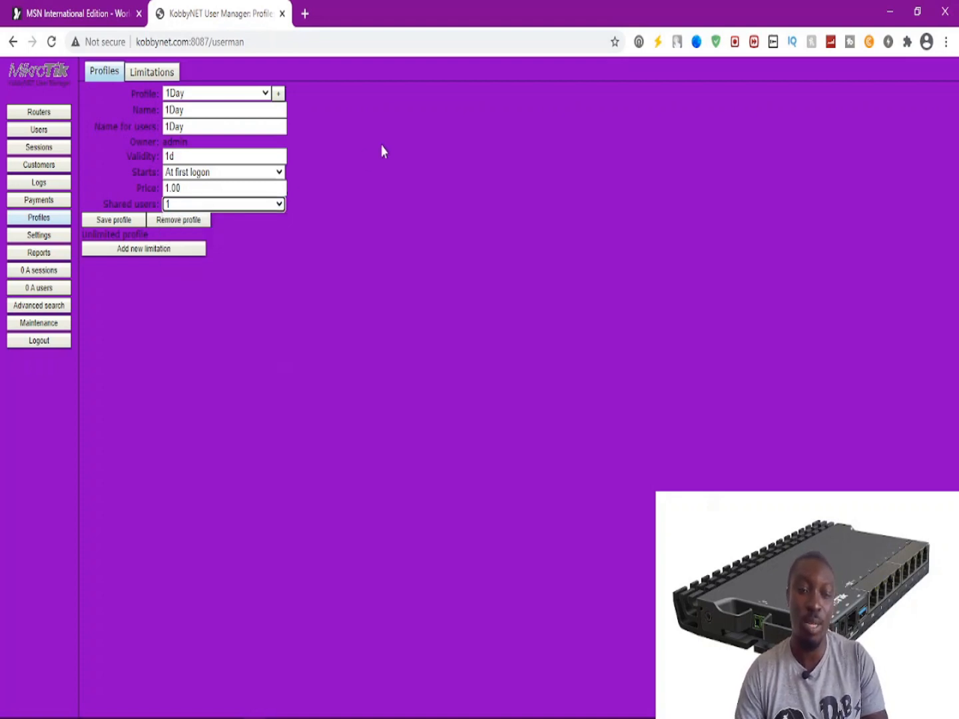
Begin a new profile and start typing the name 3Days.
click(280, 96)
click(472, 378)
text(3)
text(Dauy)
key(BackSpace)
key(BackSpace)
Create the 3Days profile and paste 3Days as its name for users.
text(ys)
click(489, 403)
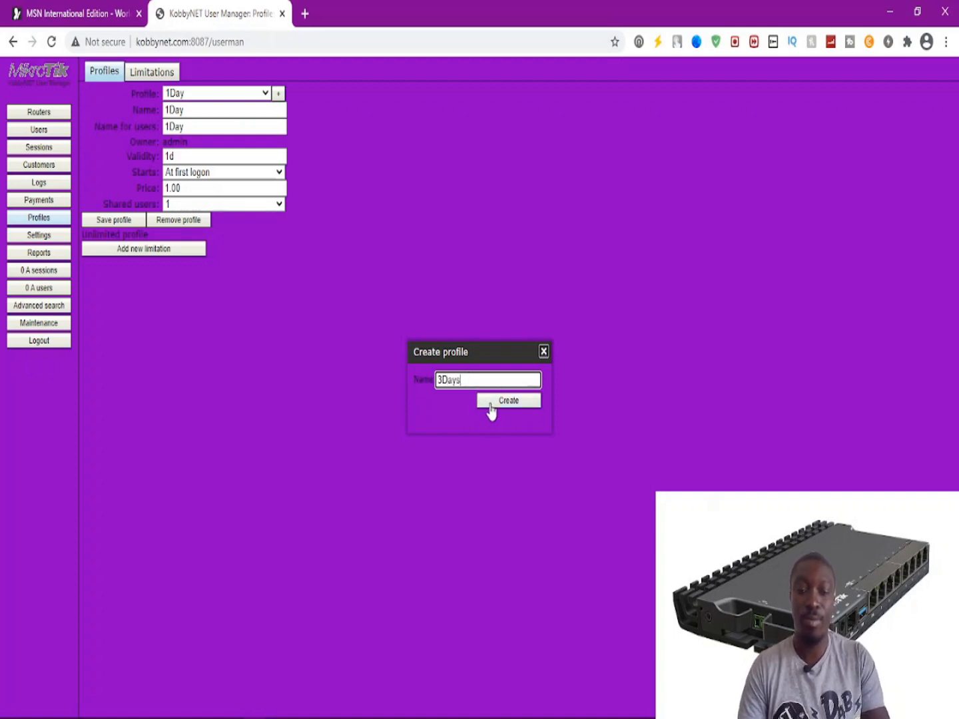
click(180, 126)
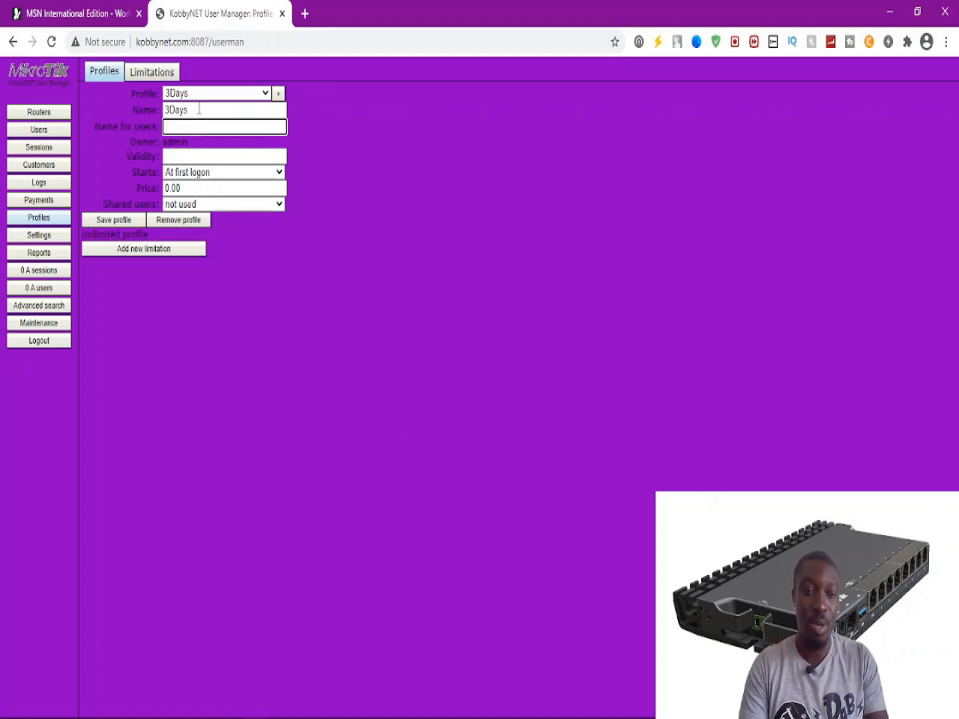
double_click(197, 108)
key(ctrl+c)
click(178, 126)
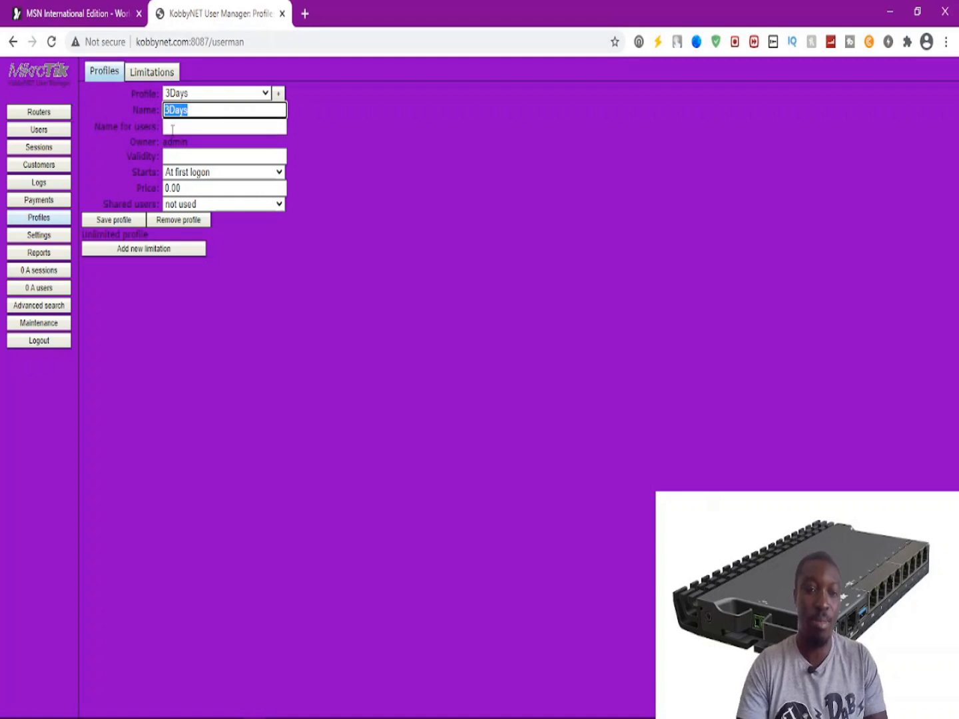
key(ctrl+v)
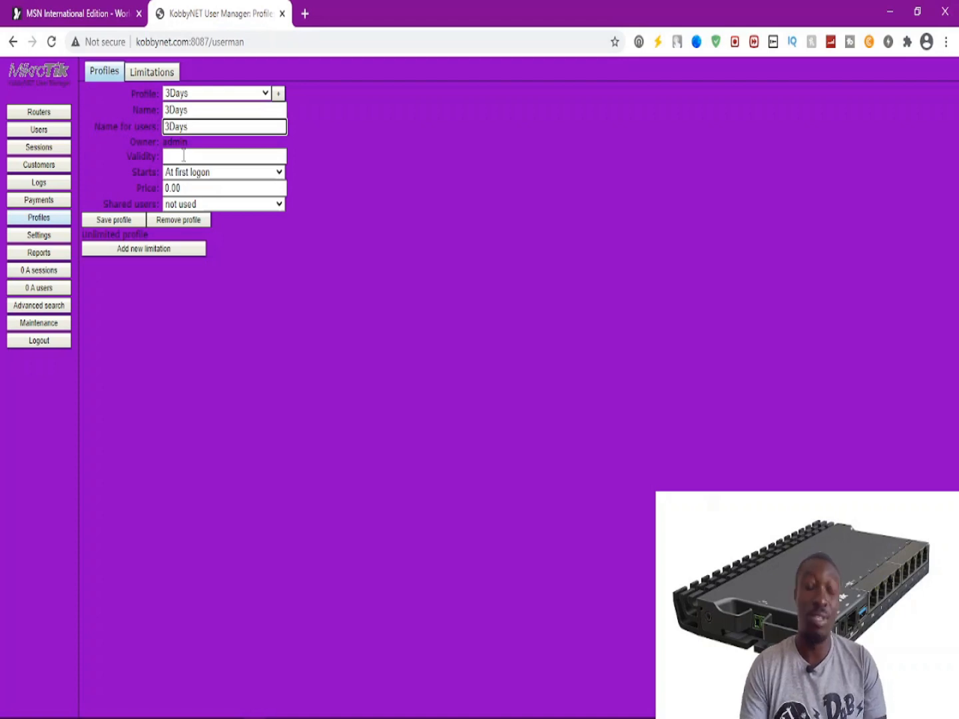
Set the 3Days profile's validity to 3d, price 3.00 and 2 shared users.
click(184, 156)
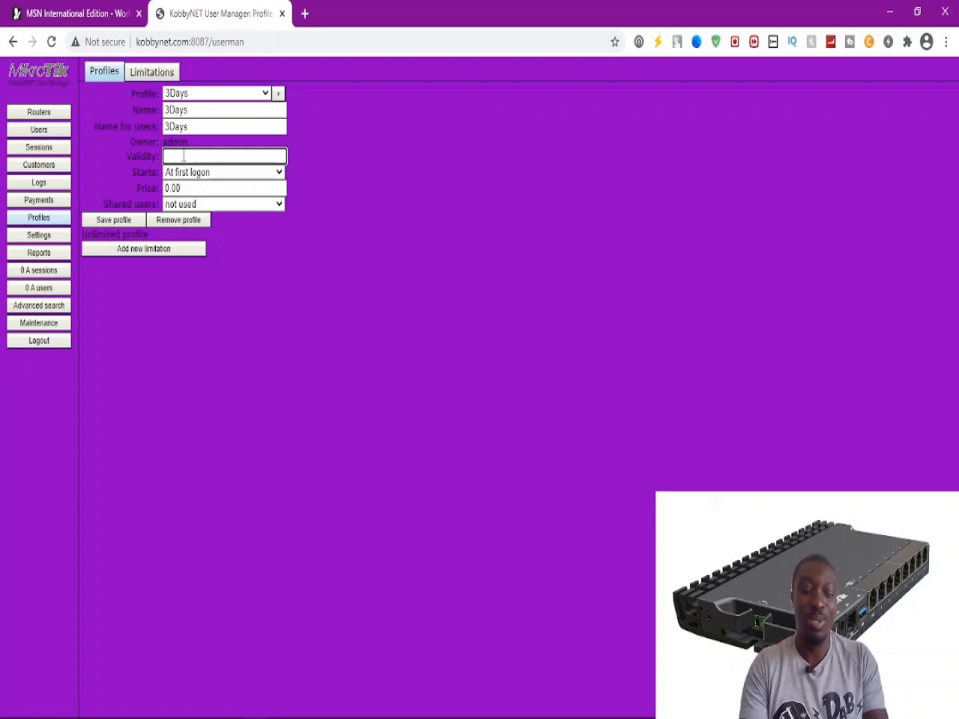
text(3d)
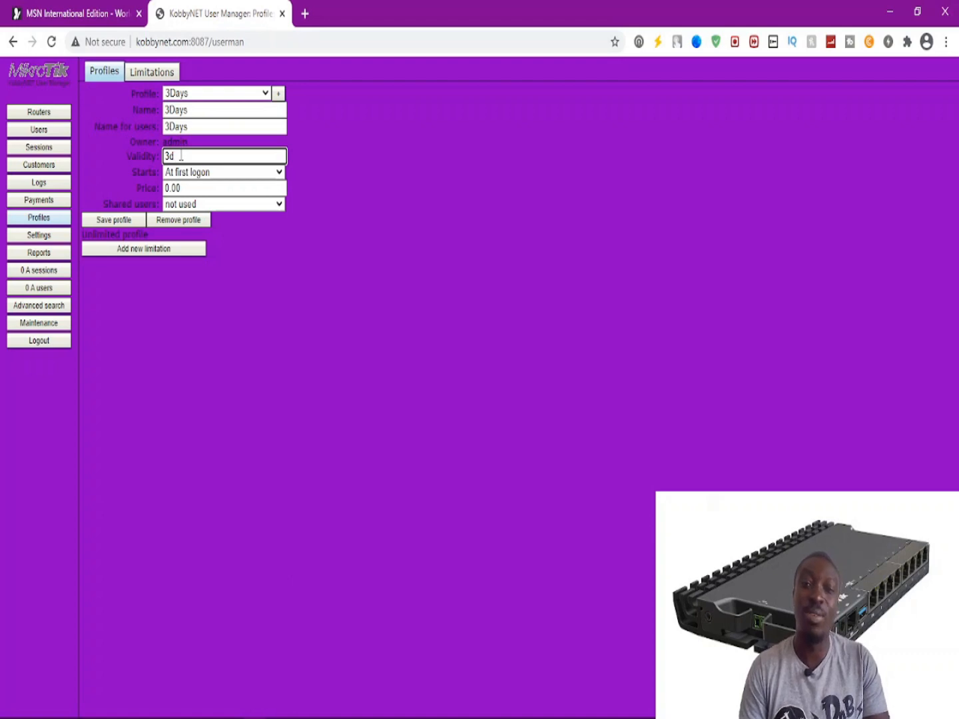
drag(177, 158, 172, 165)
double_click(178, 156)
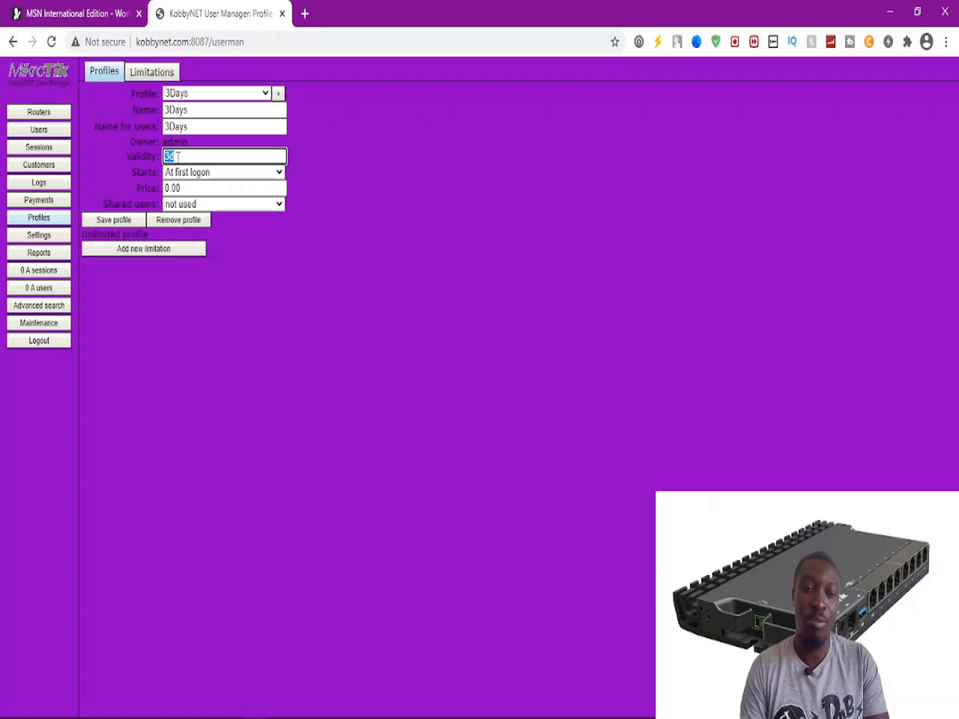
drag(178, 157, 187, 156)
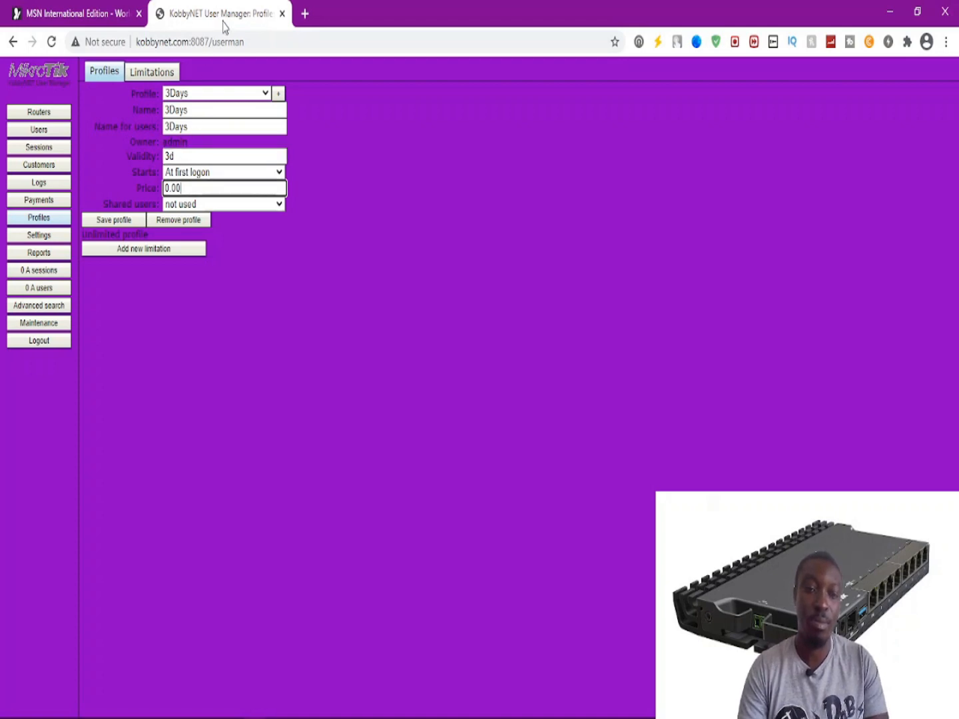
drag(185, 186, 163, 193)
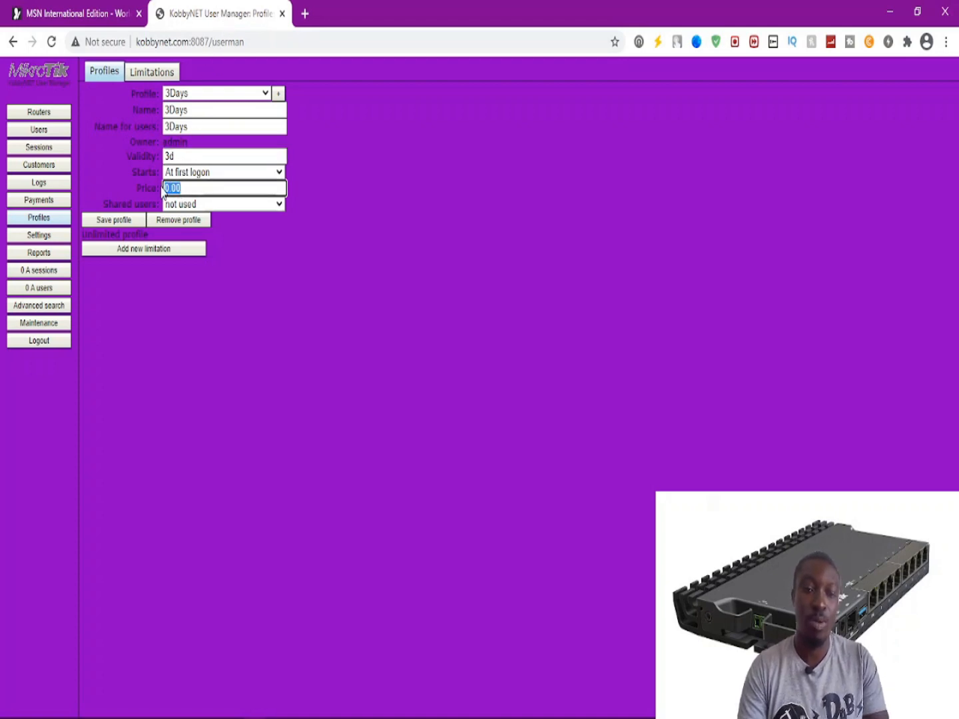
text(3.00)
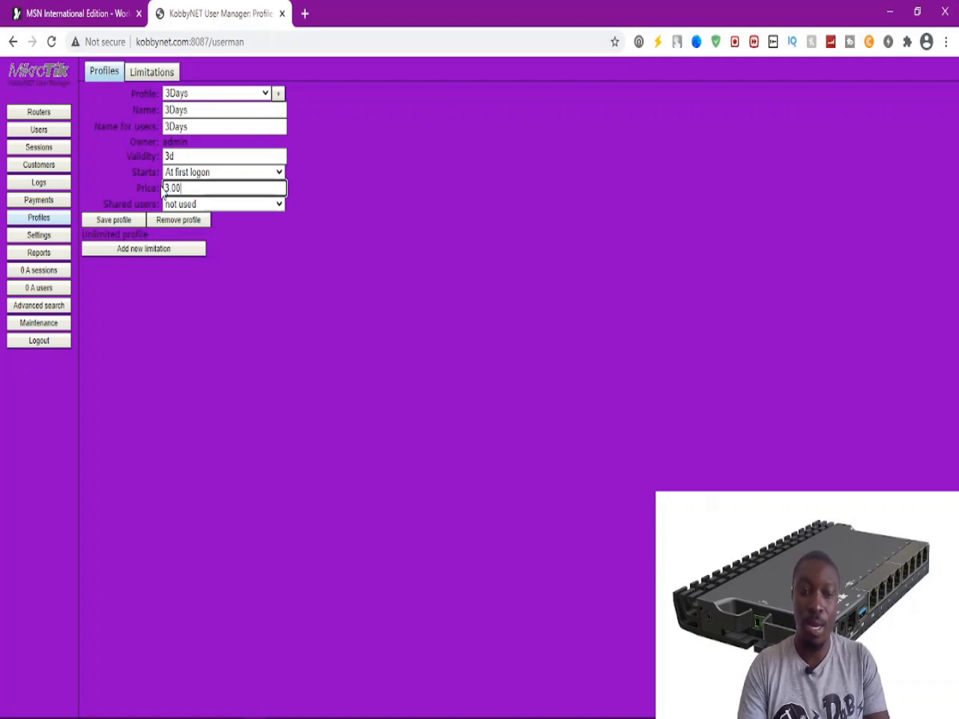
click(181, 204)
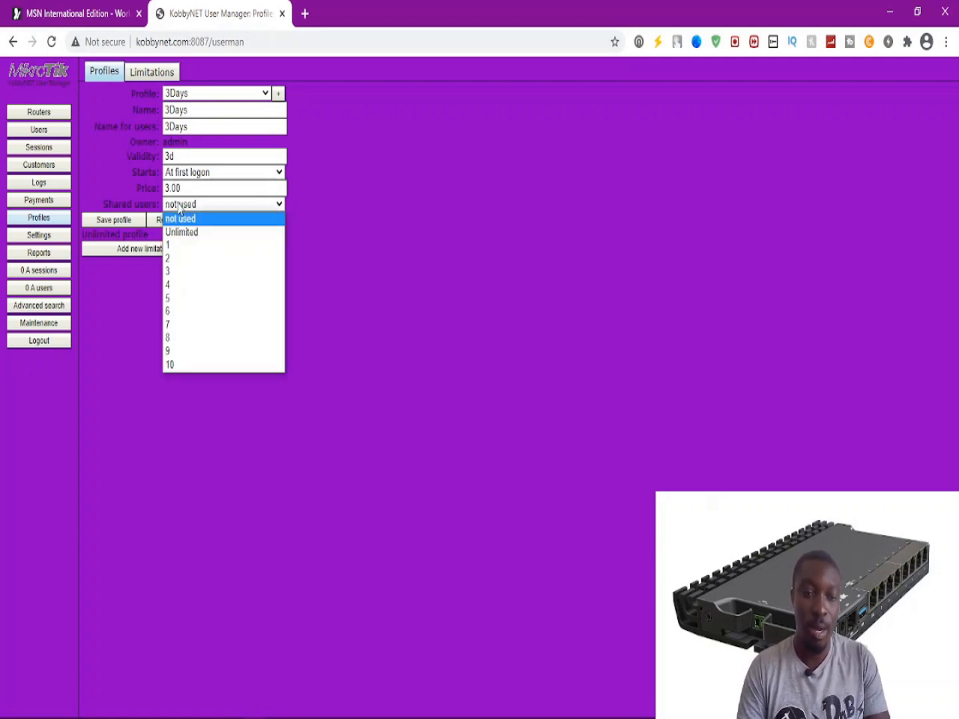
click(181, 259)
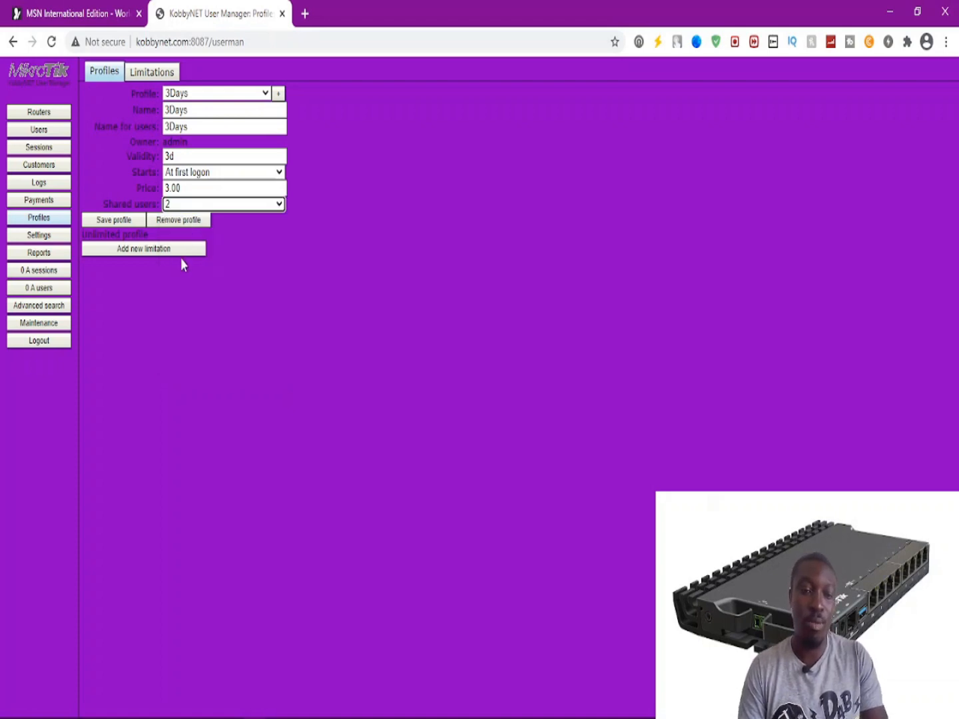
click(279, 94)
click(450, 384)
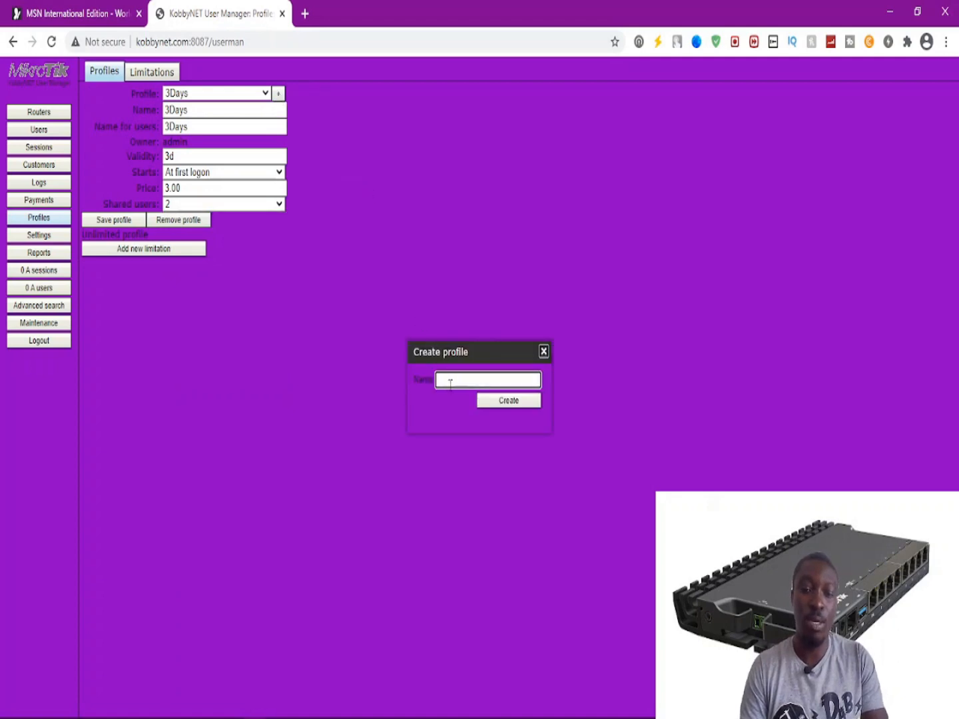
Create the 1Week profile with 1Week as its name for users.
text(1)
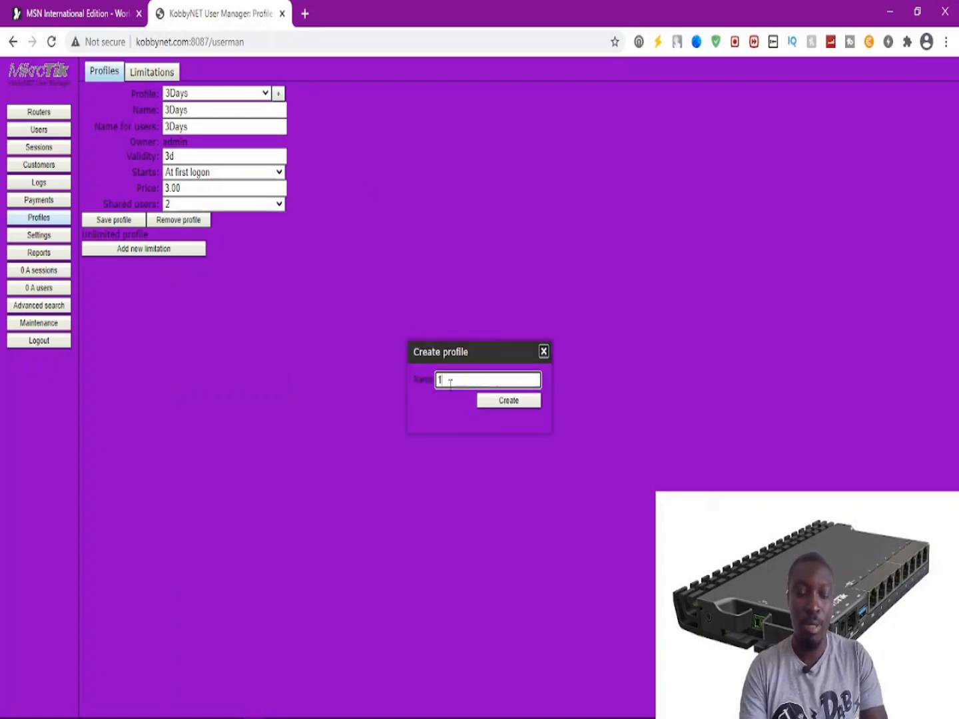
text(Week)
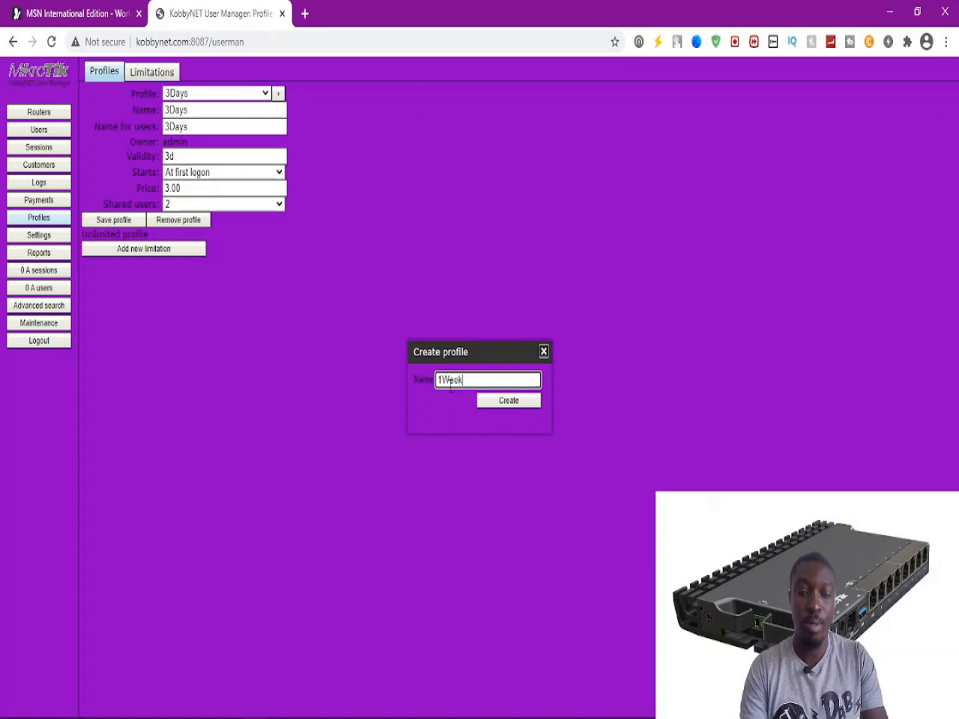
click(494, 402)
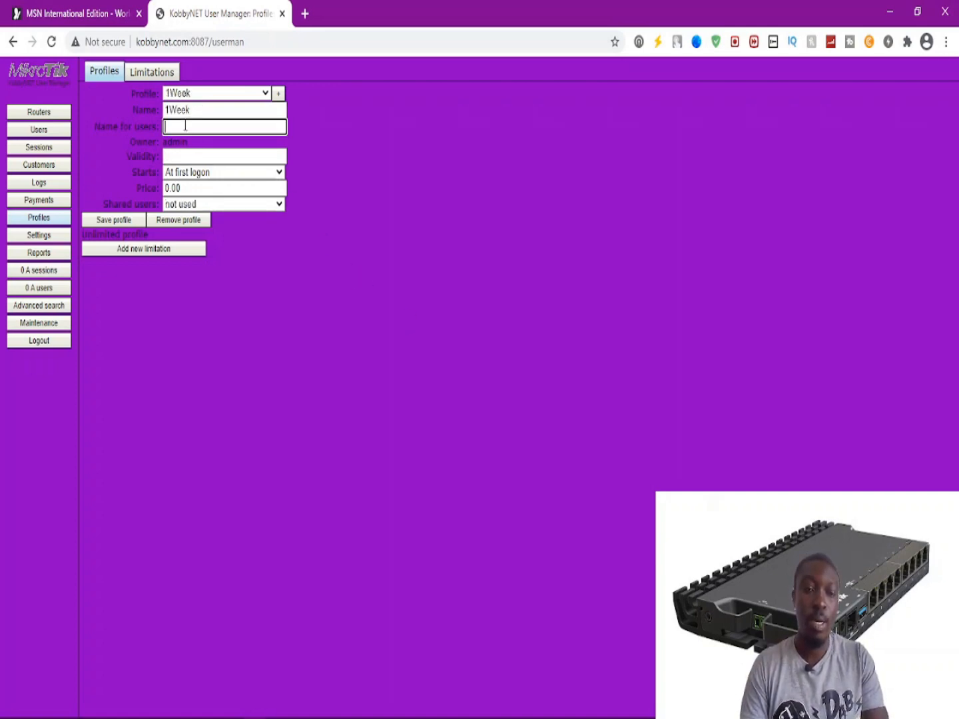
drag(193, 111, 145, 104)
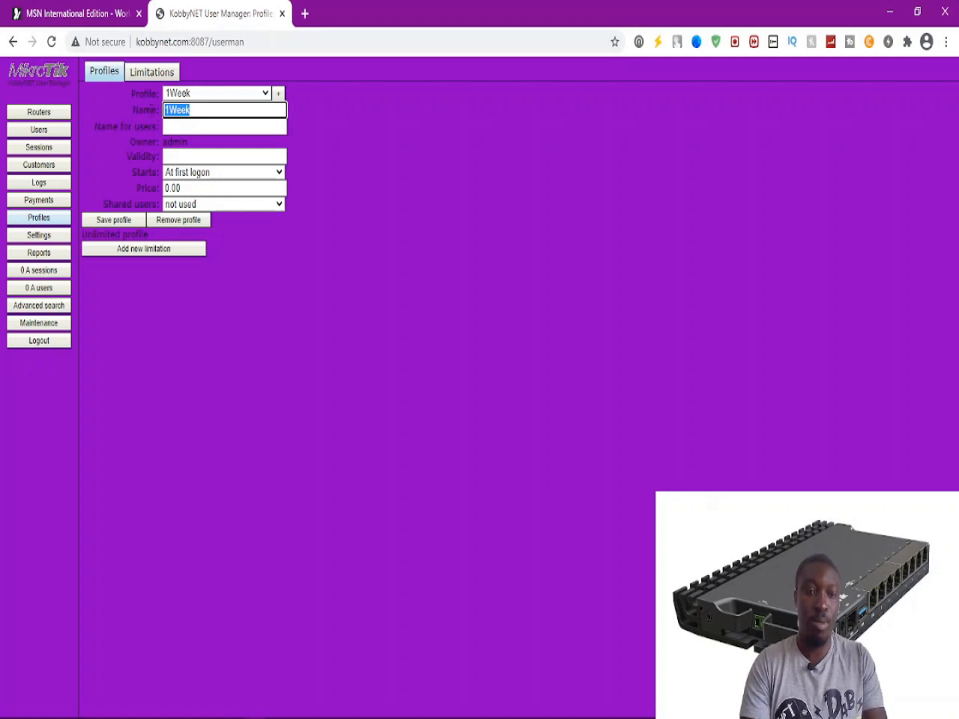
click(180, 132)
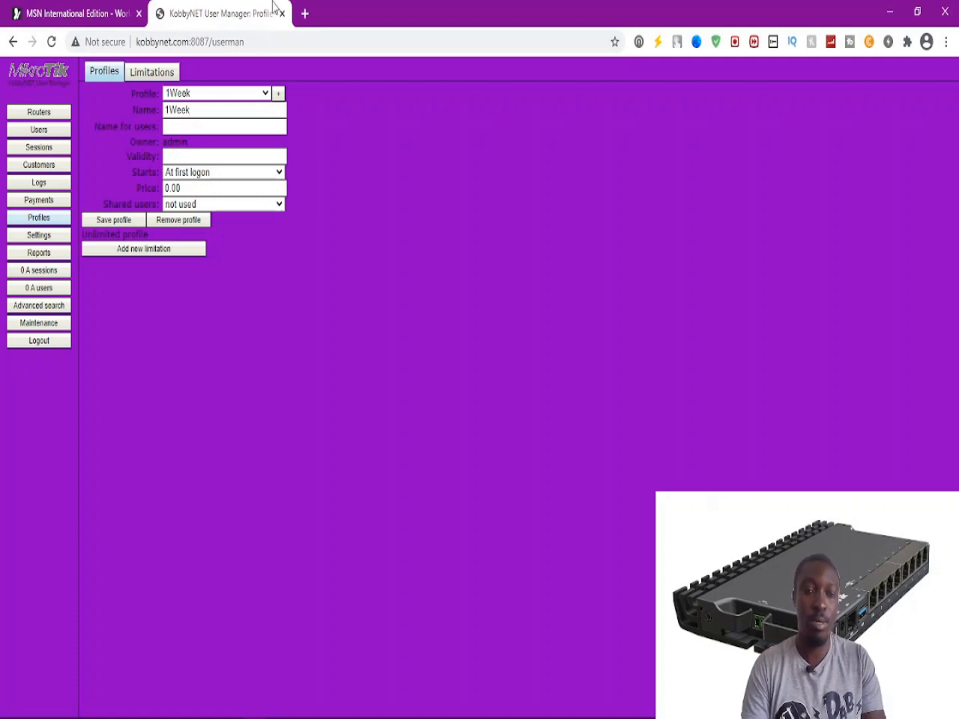
click(185, 129)
text(1Week)
Set the 1Week profile's validity to 1w, price 10.00 and 3 shared users.
click(217, 156)
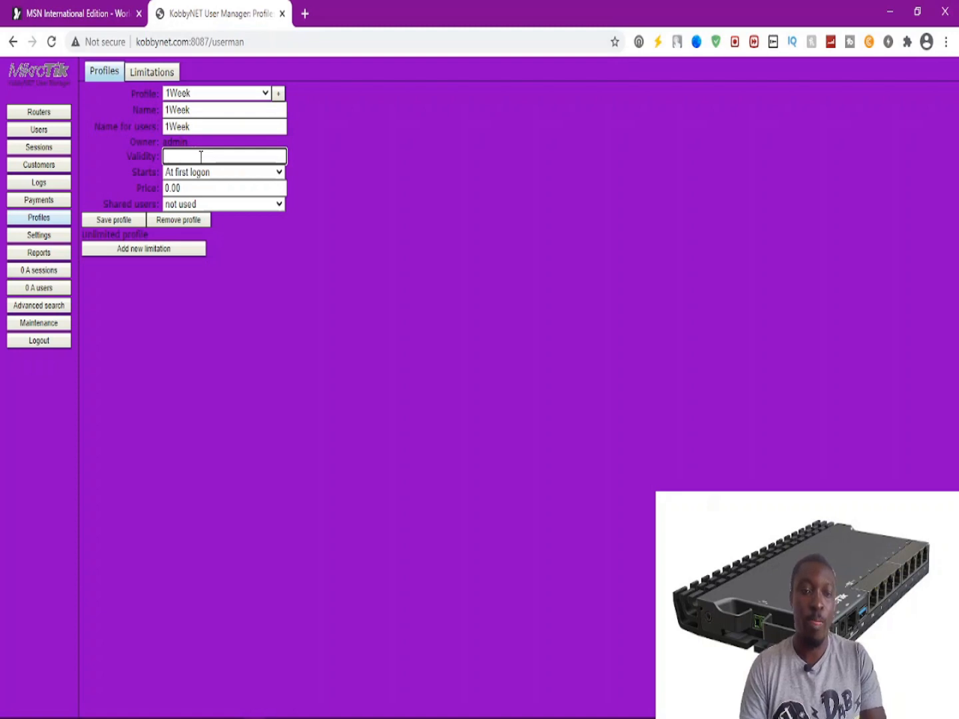
text(1w)
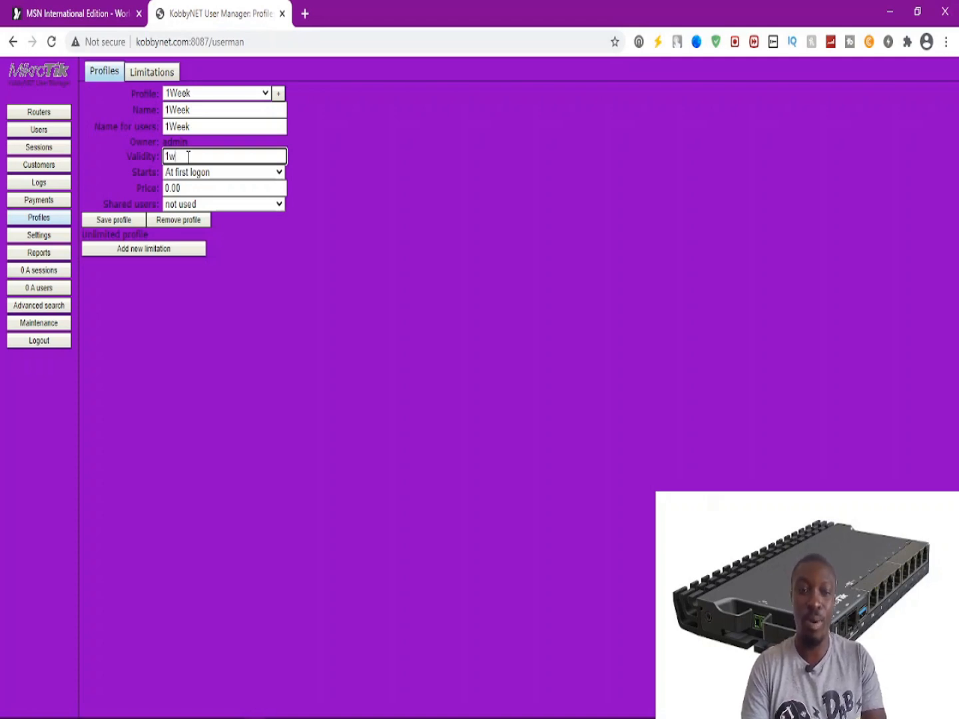
key(Tab)
key(Tab)
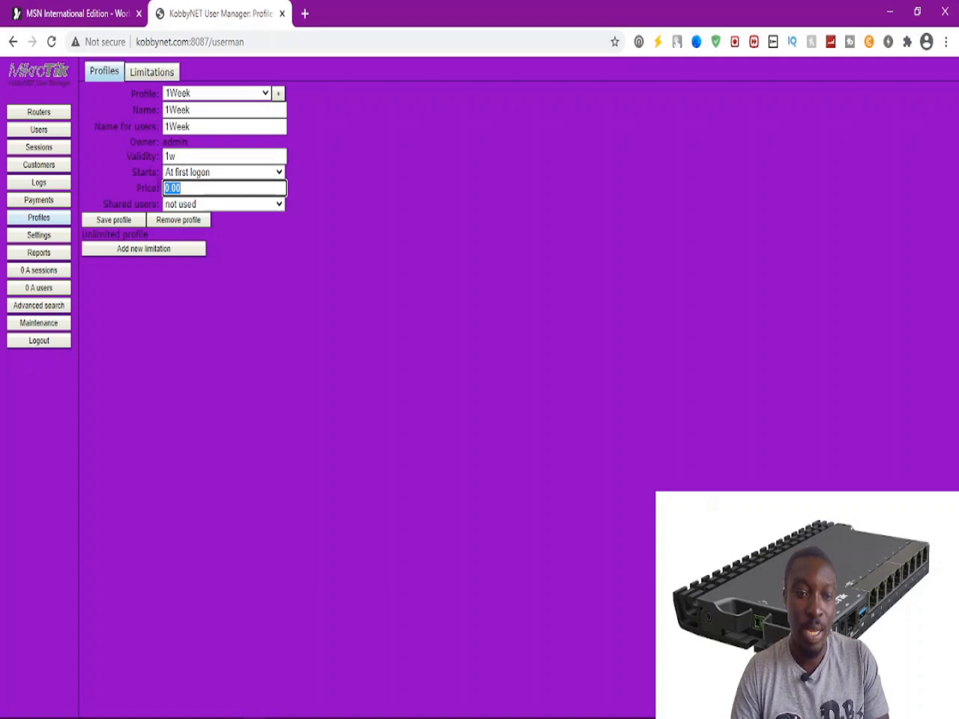
text(10.00)
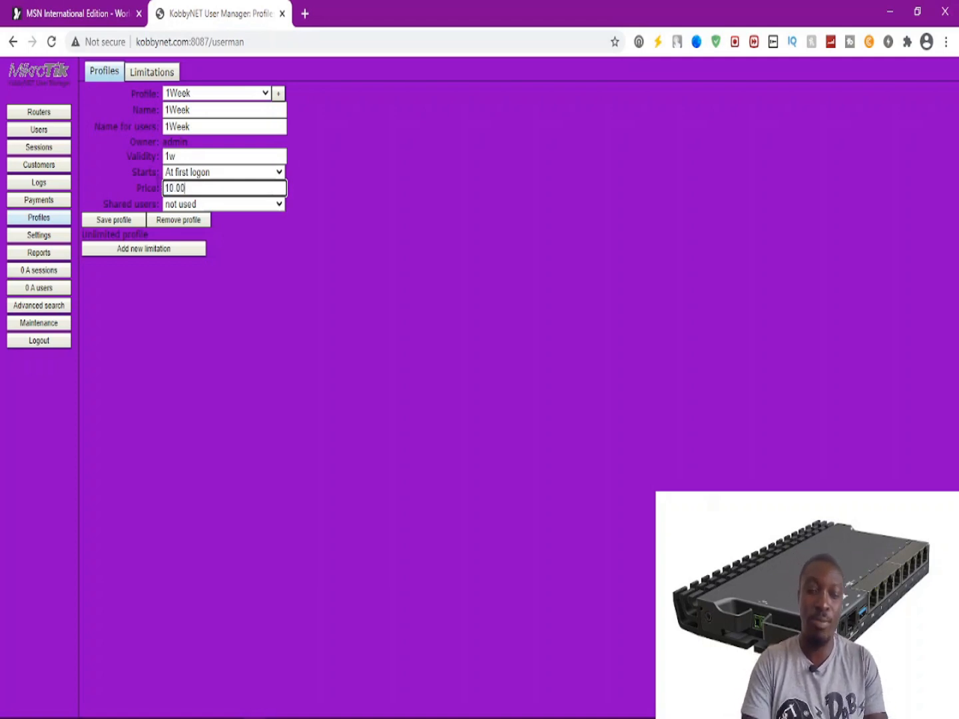
click(171, 207)
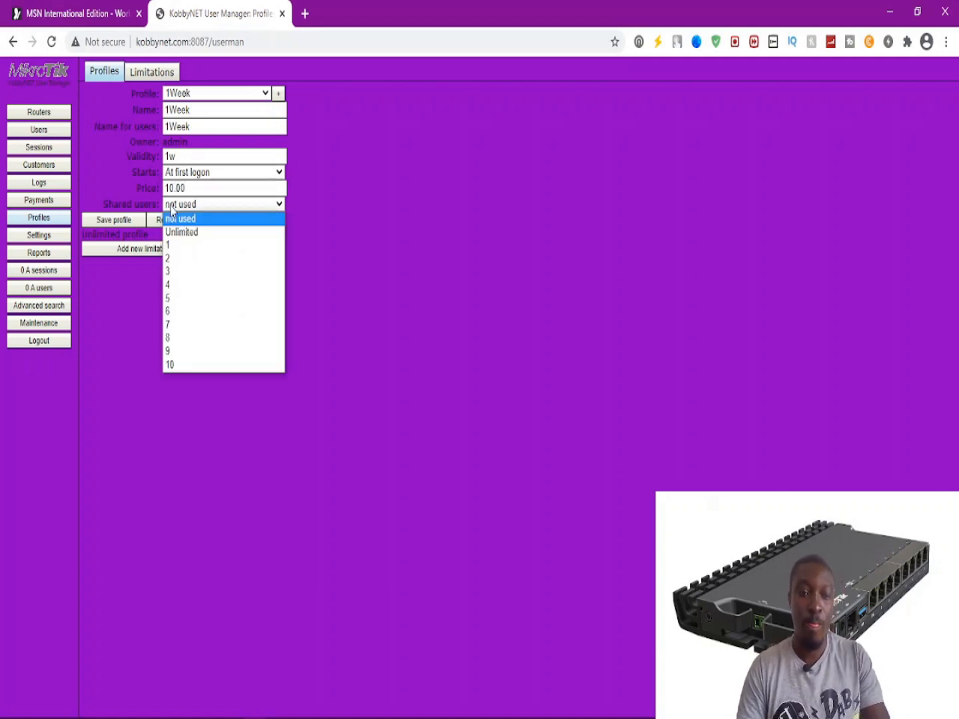
click(173, 274)
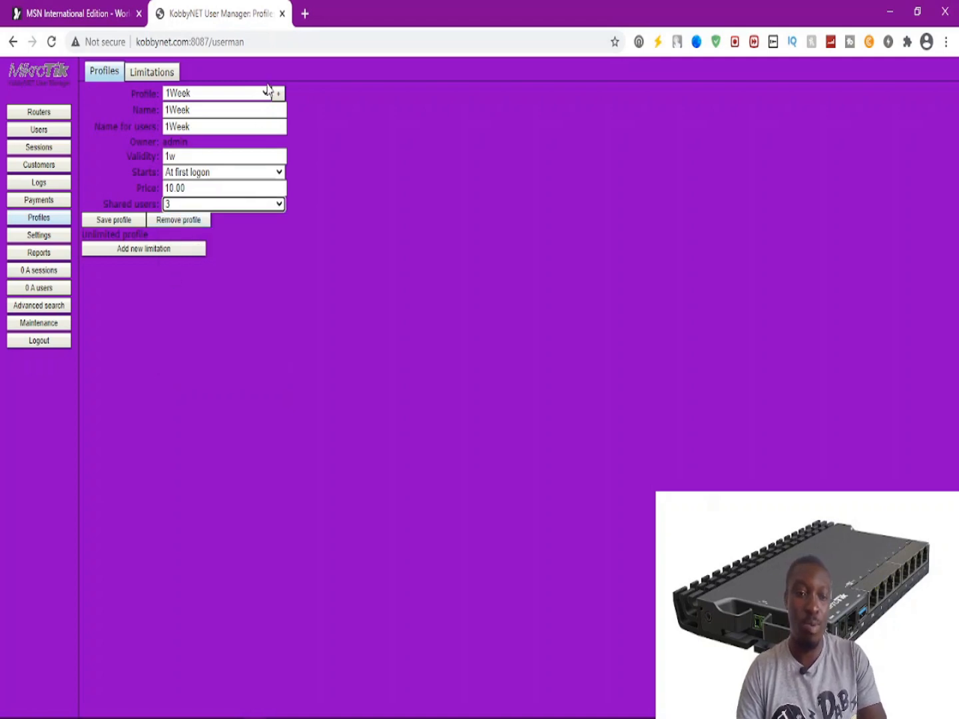
click(278, 94)
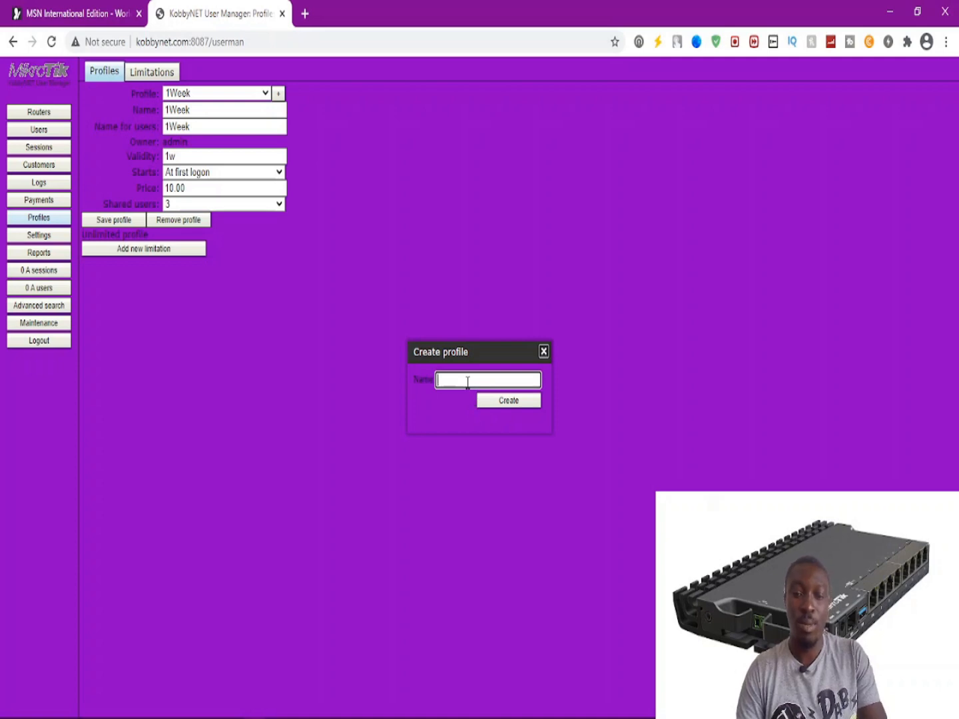
Create a new profile named 2weeks.
text(1)
key(BackSpace)
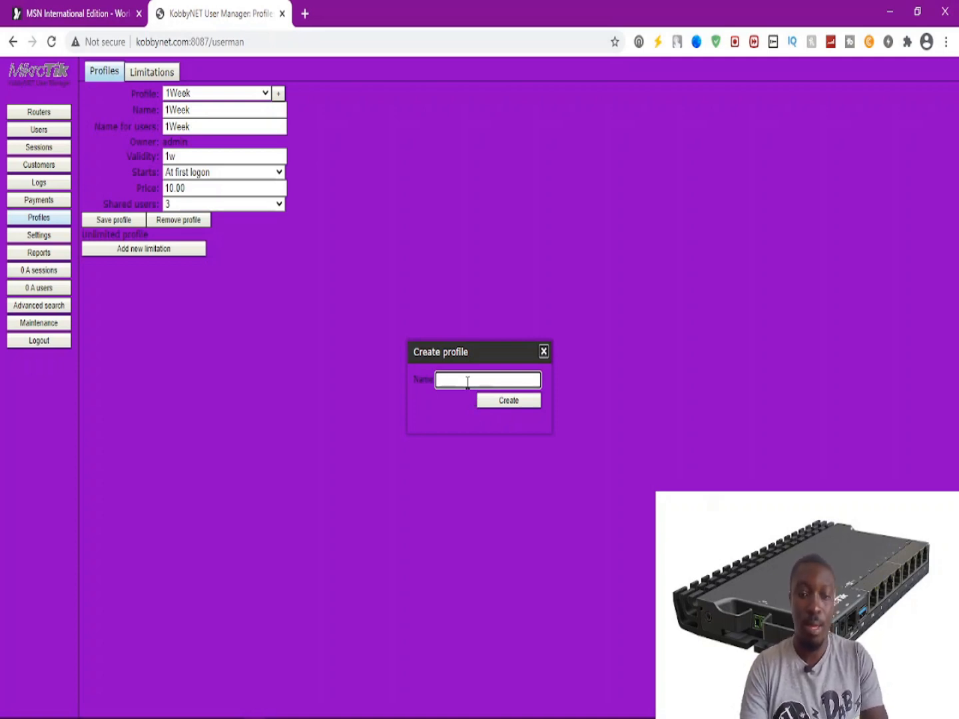
text(2w)
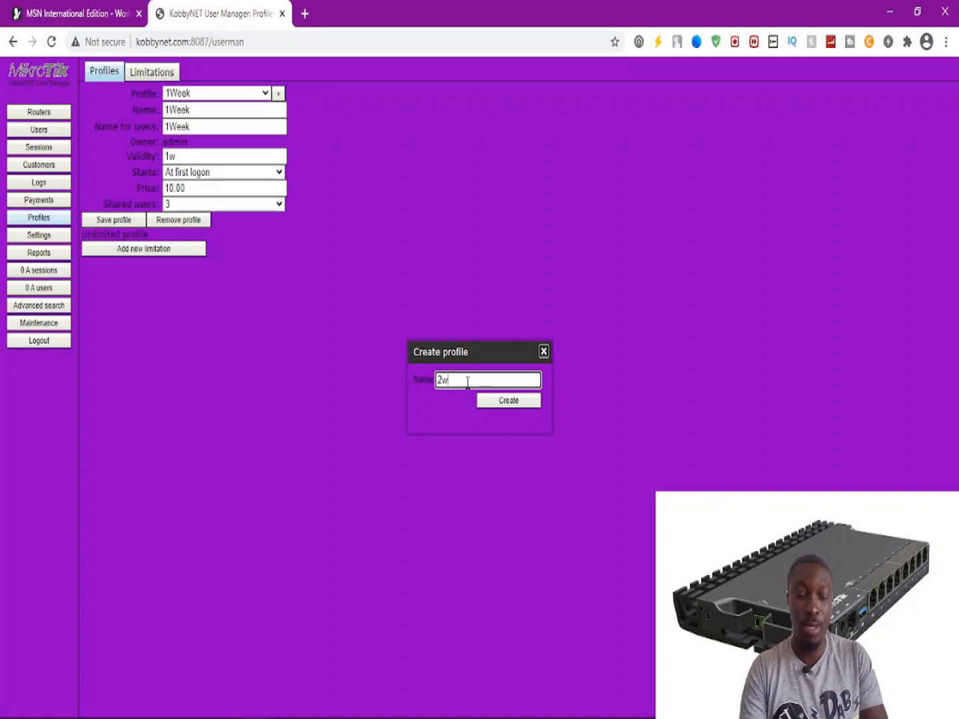
text(eeka)
key(BackSpace)
text(a)
key(BackSpace)
text(s)
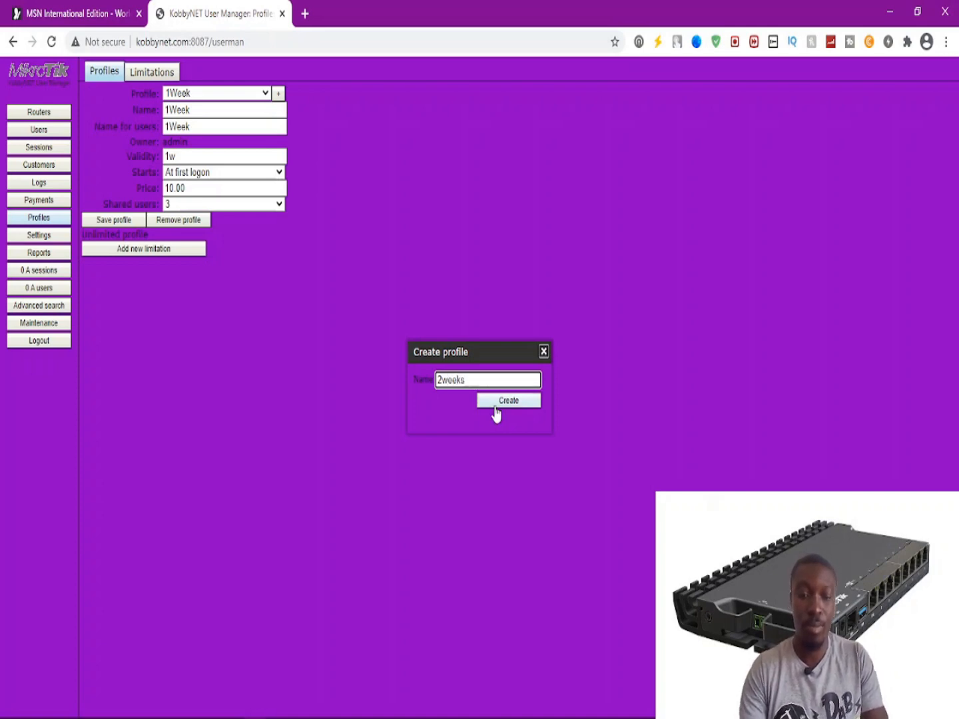
click(493, 403)
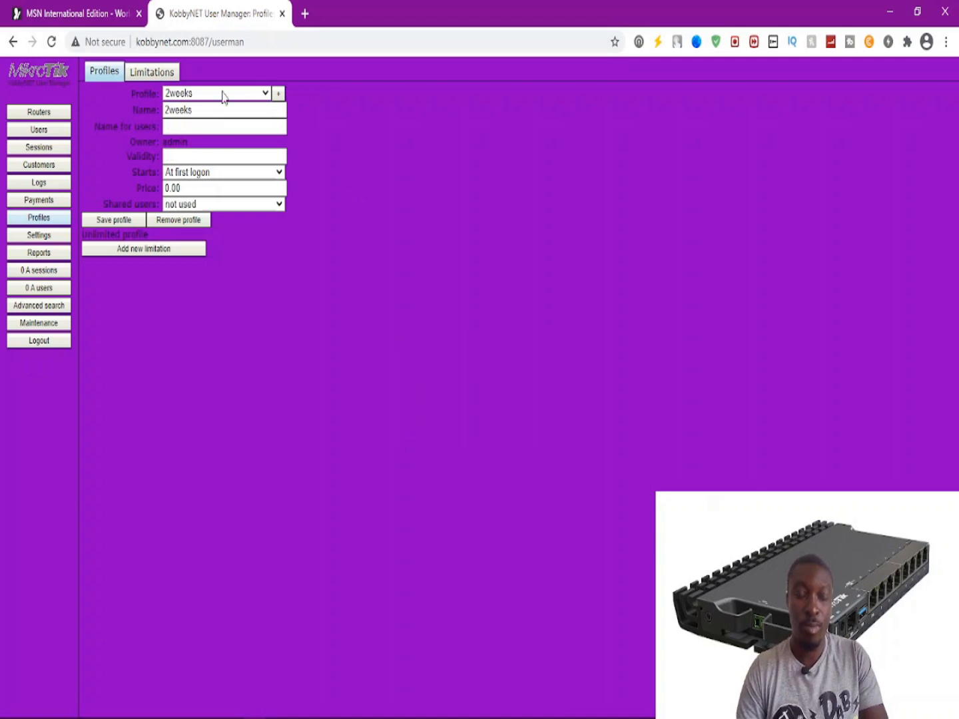
Set the 2weeks profile's name for users to 2weeks.
click(195, 126)
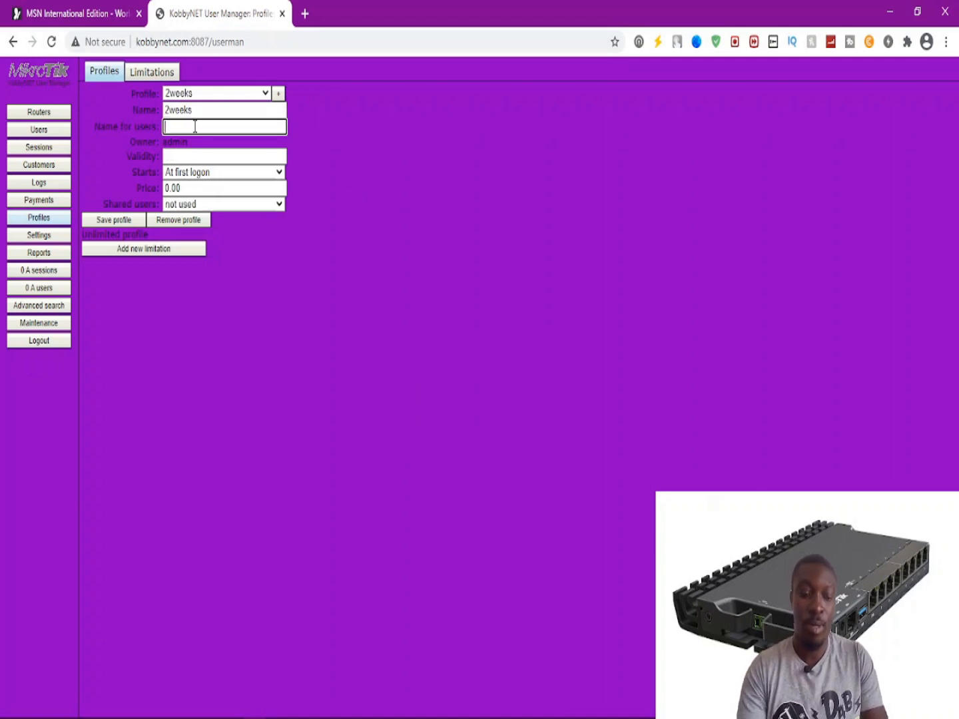
text(@)
key(BackSpace)
text(2)
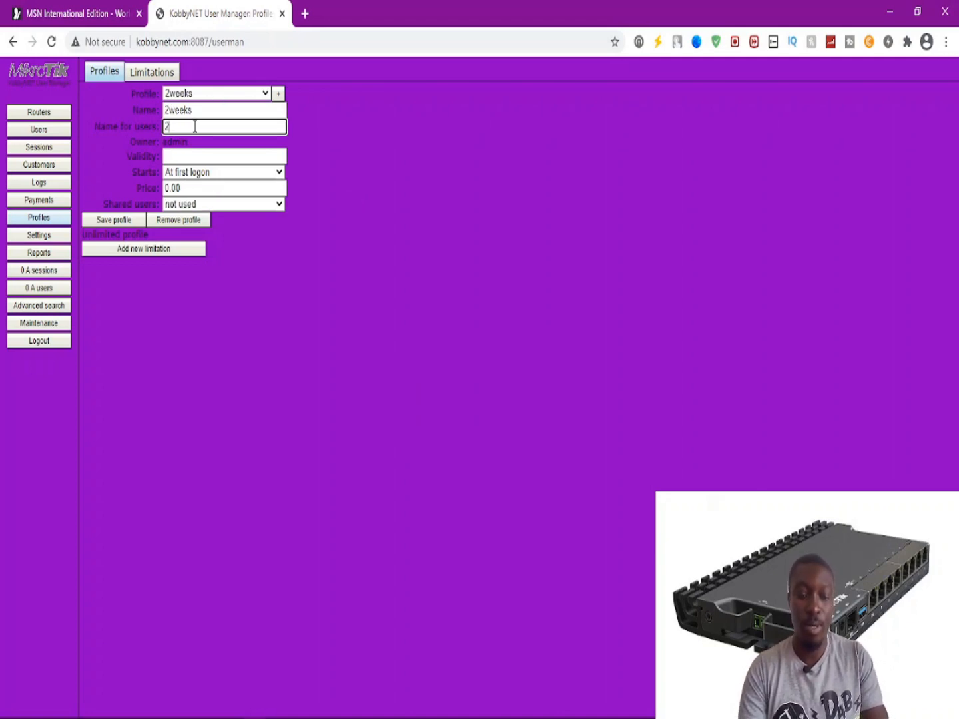
text(weeka)
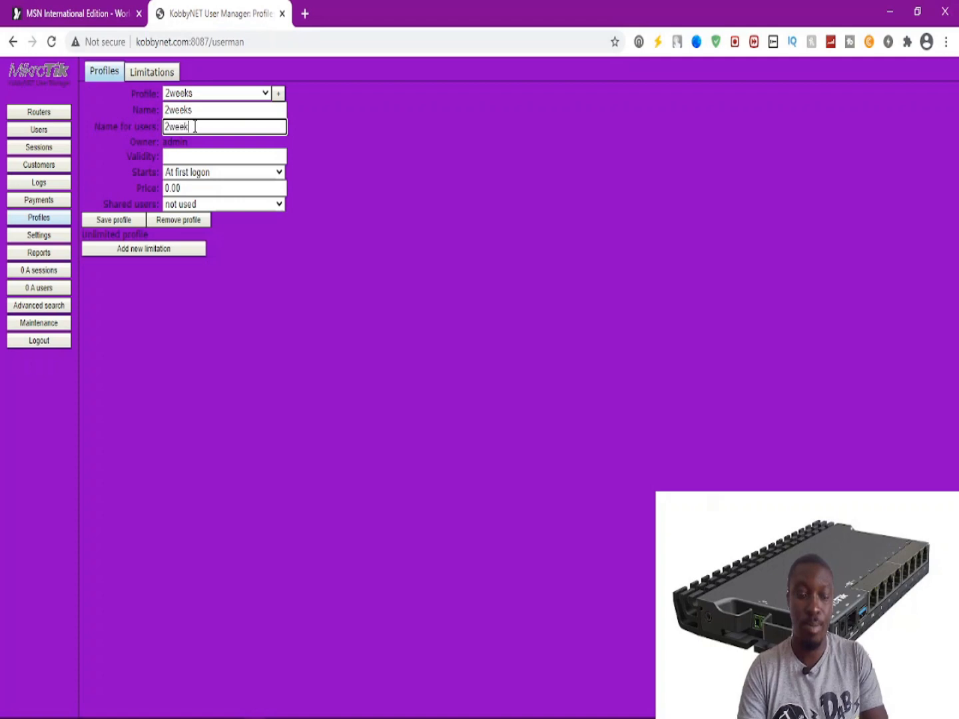
key(BackSpace)
text(s)
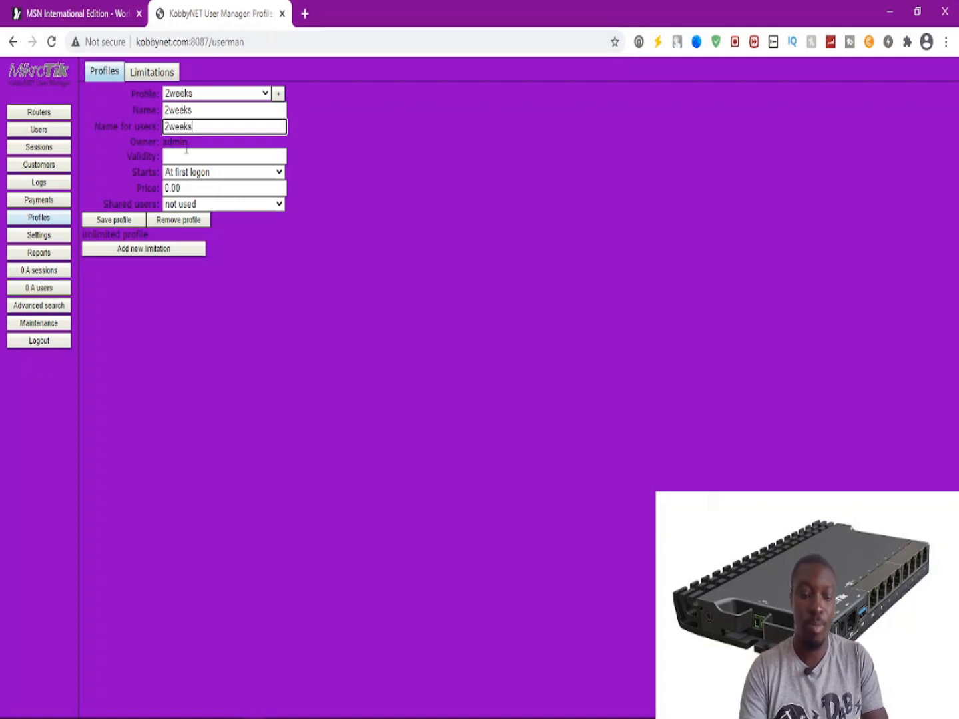
Give the 2weeks profile validity 2w, price 15 and 4 shared users.
click(184, 158)
text(2w)
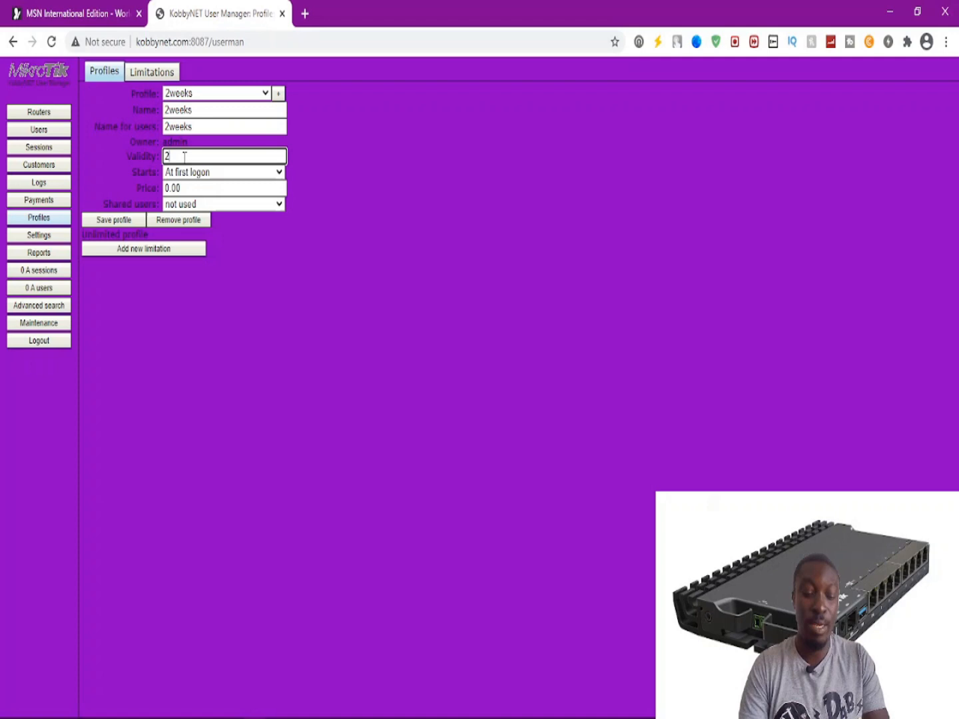
key(Tab)
key(Tab)
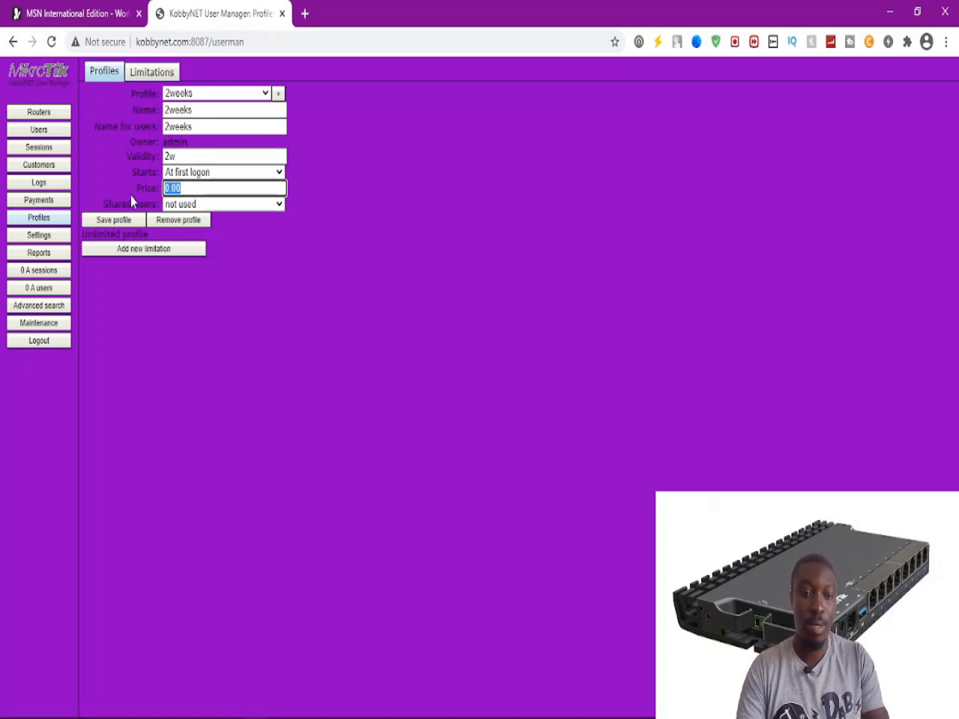
text(15)
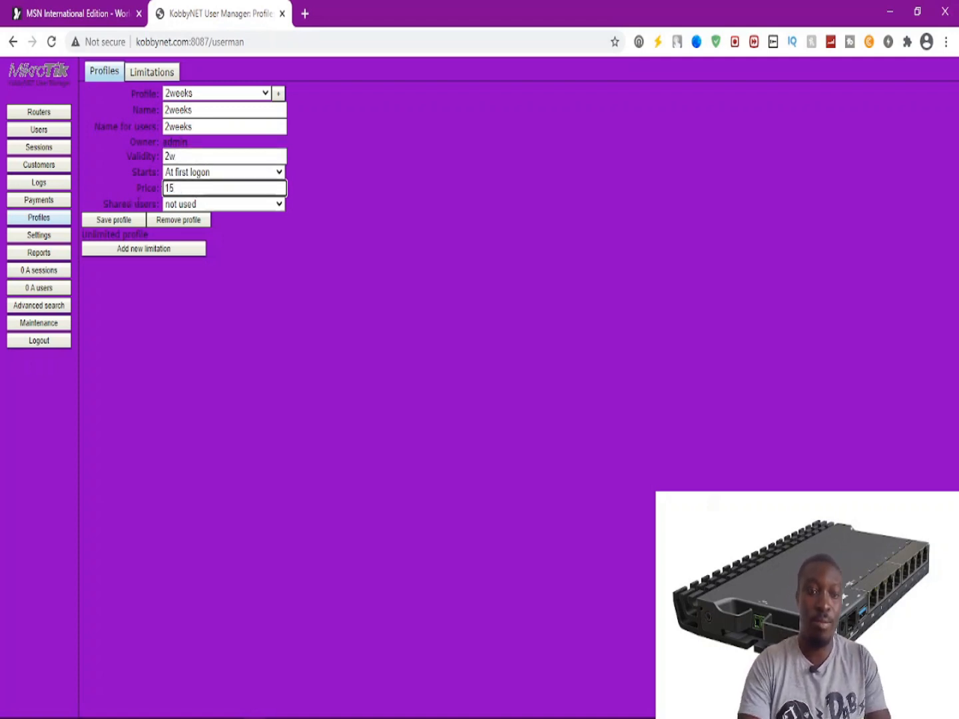
click(190, 206)
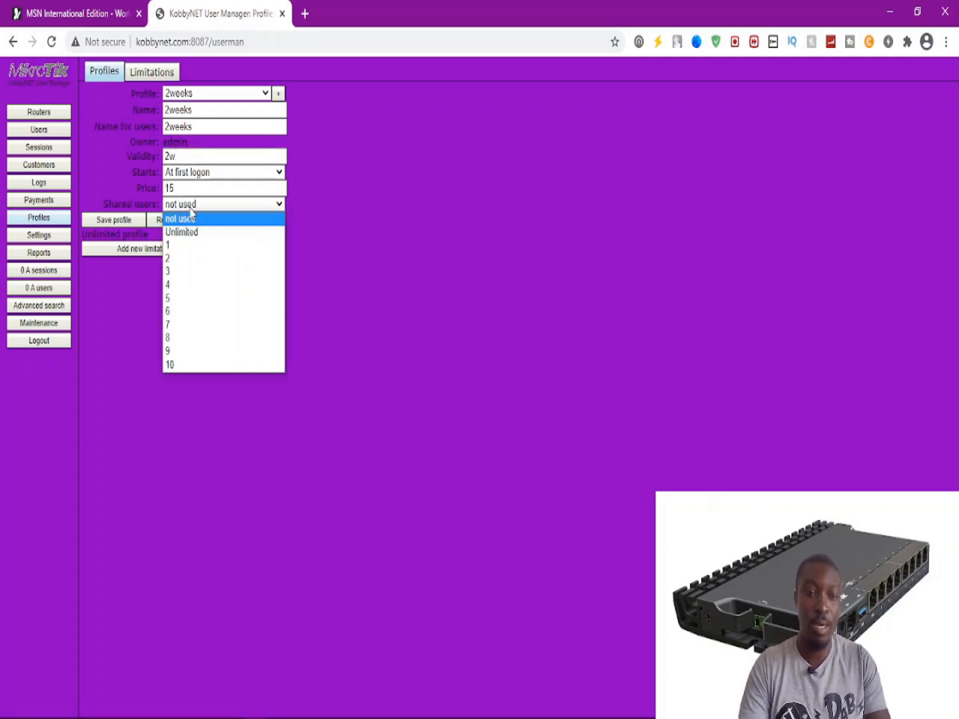
click(177, 287)
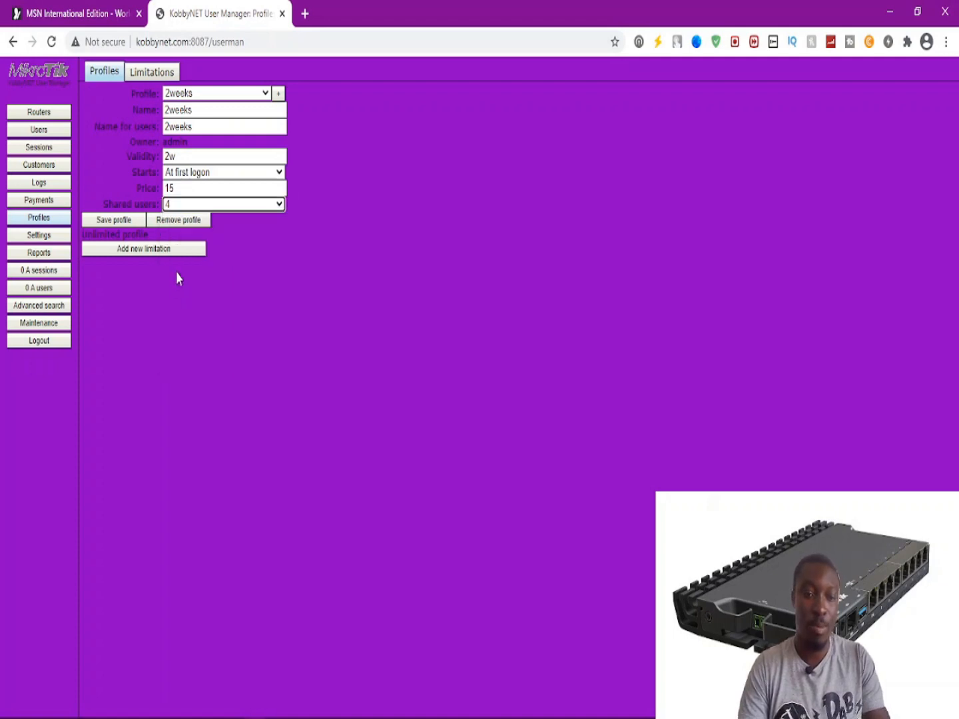
click(279, 94)
click(442, 379)
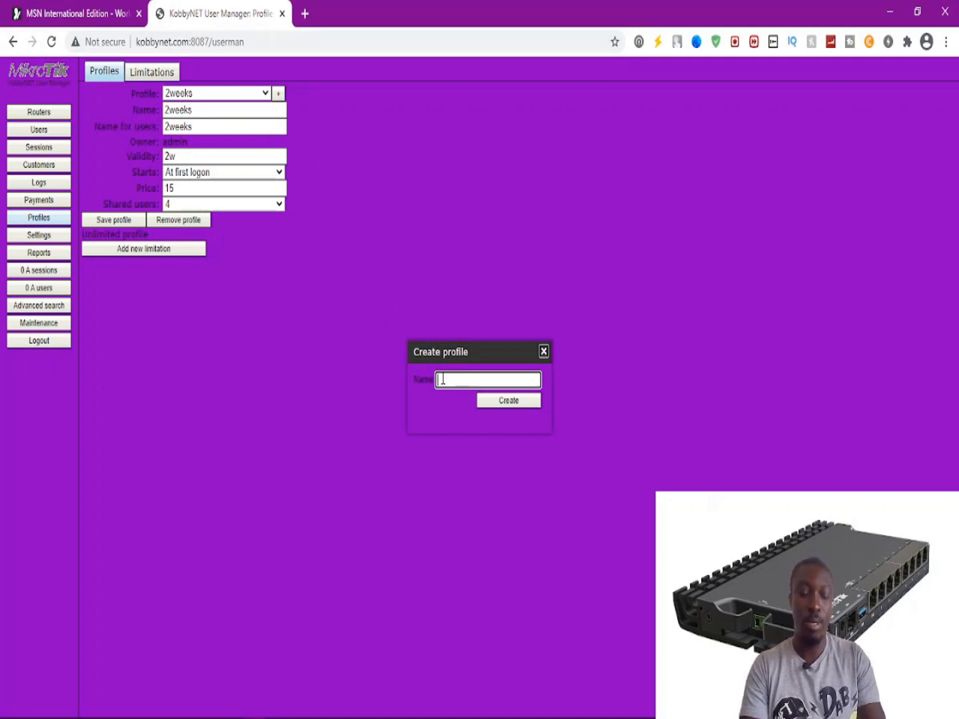
Create the 1month profile with 1month as its name for users.
text(1month)
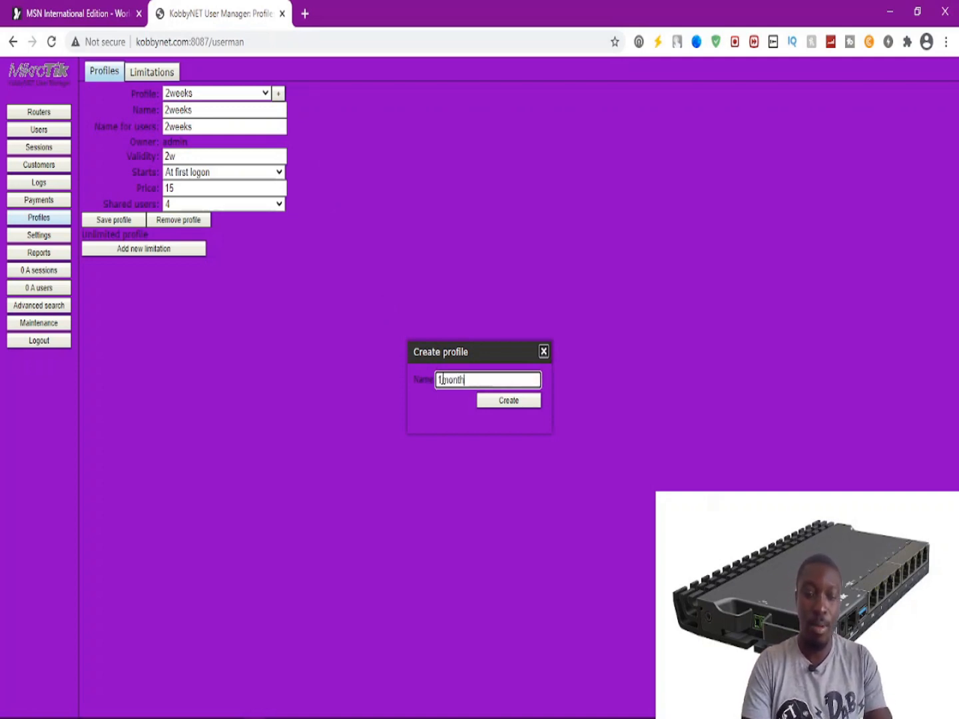
click(496, 400)
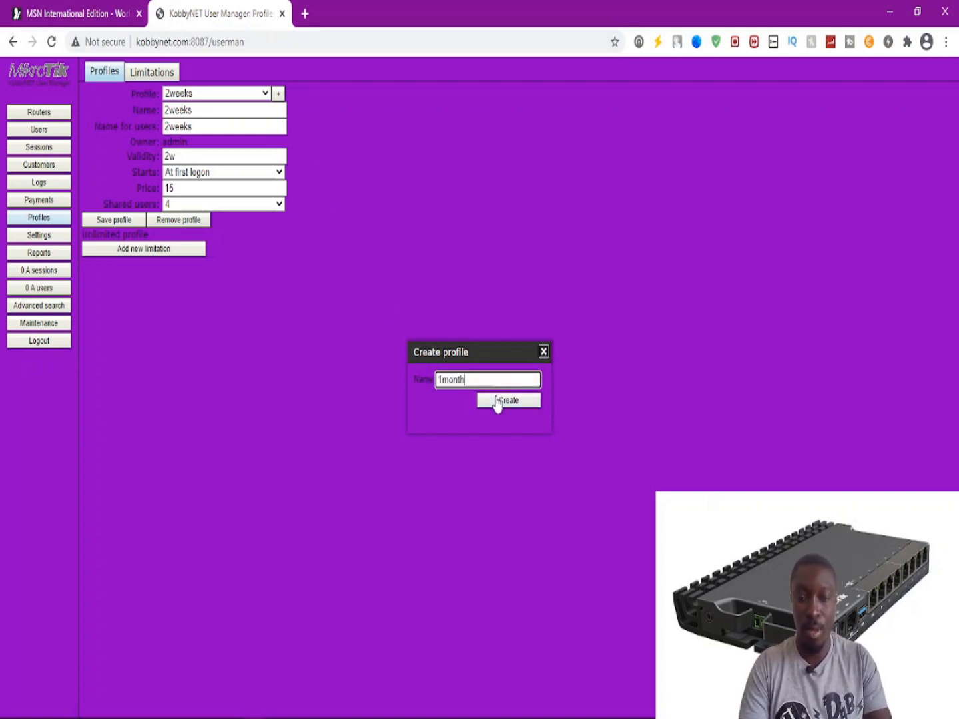
click(194, 124)
text(1month)
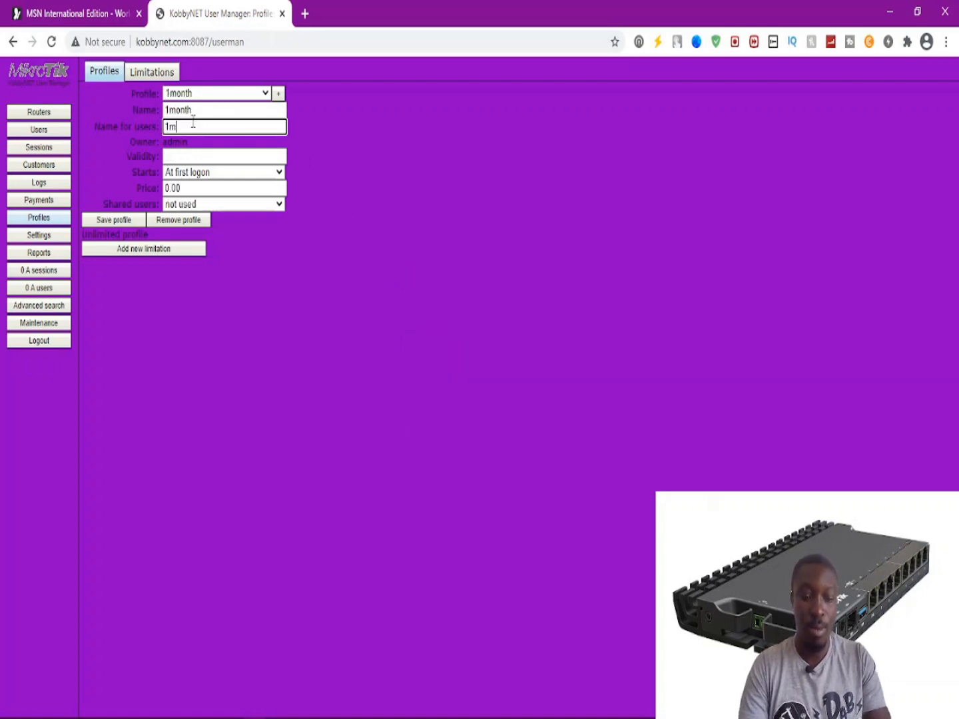
Set the 1month profile's validity to 4w3d, price 35.00 and 6 shared users.
click(172, 158)
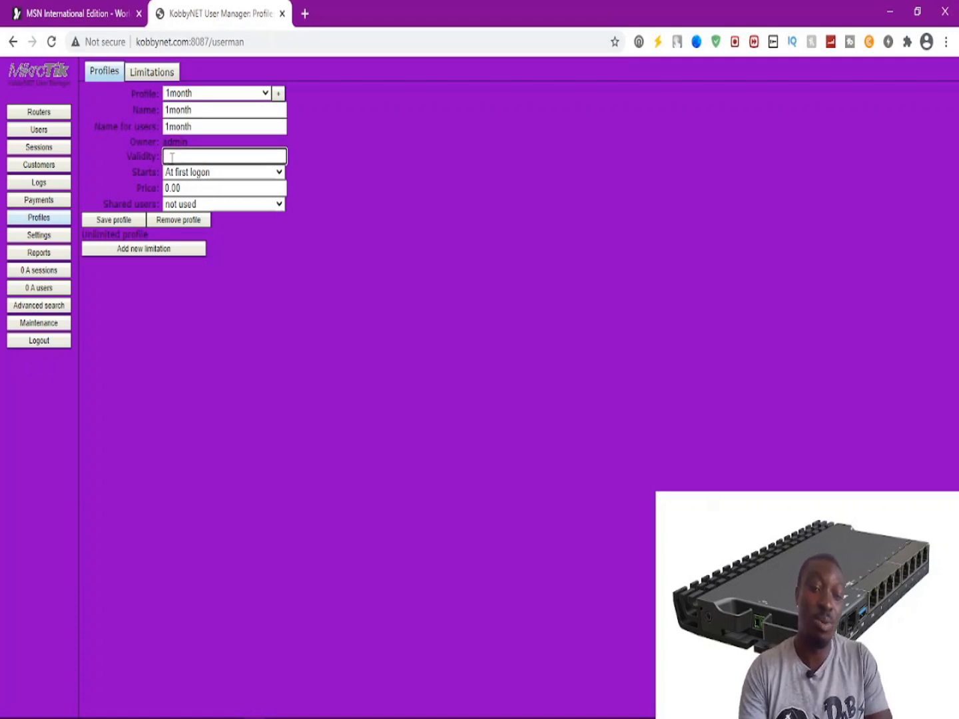
text(4)
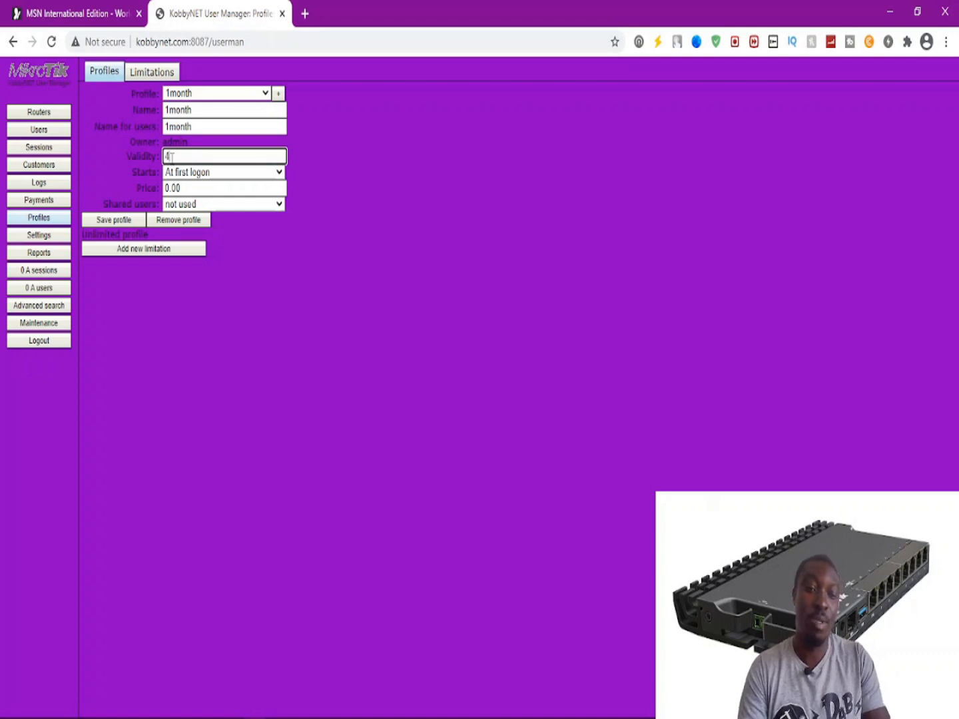
text(w3d)
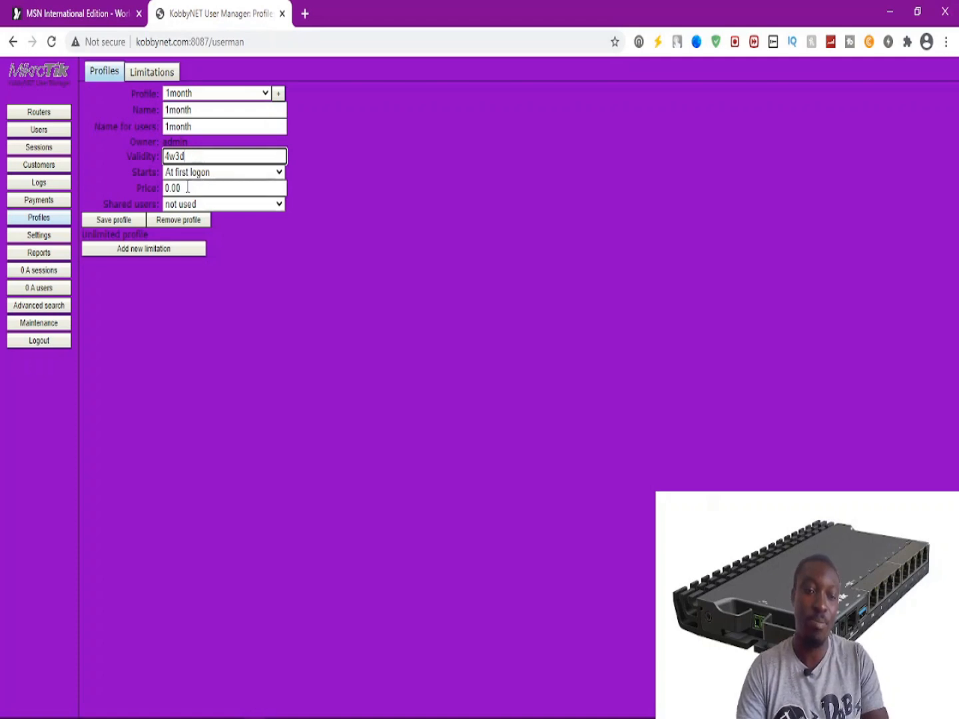
drag(190, 189, 130, 179)
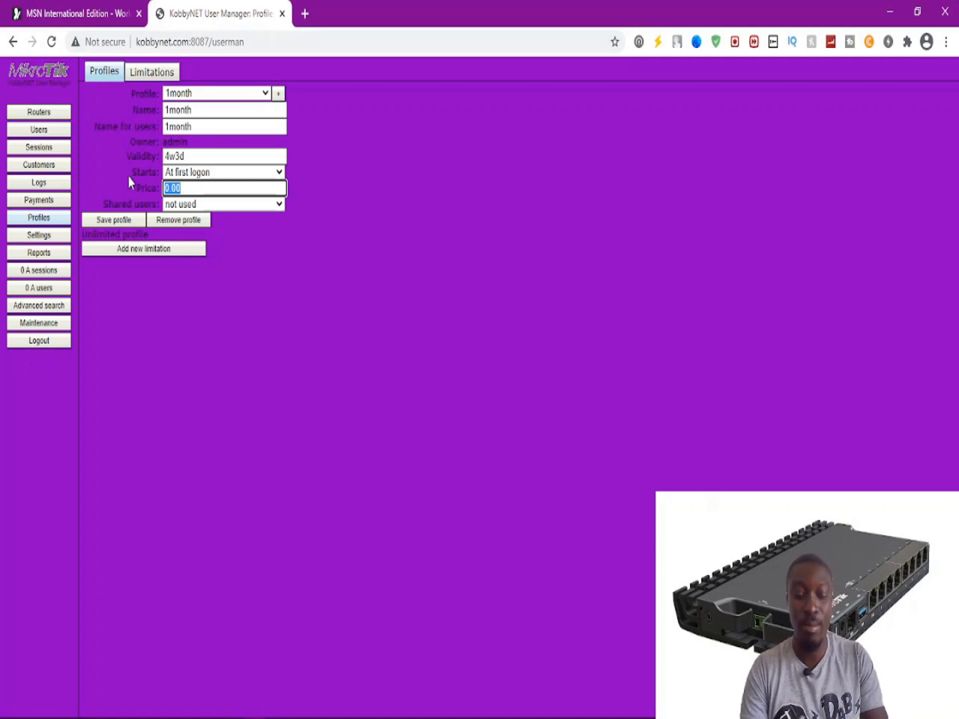
text(35.00)
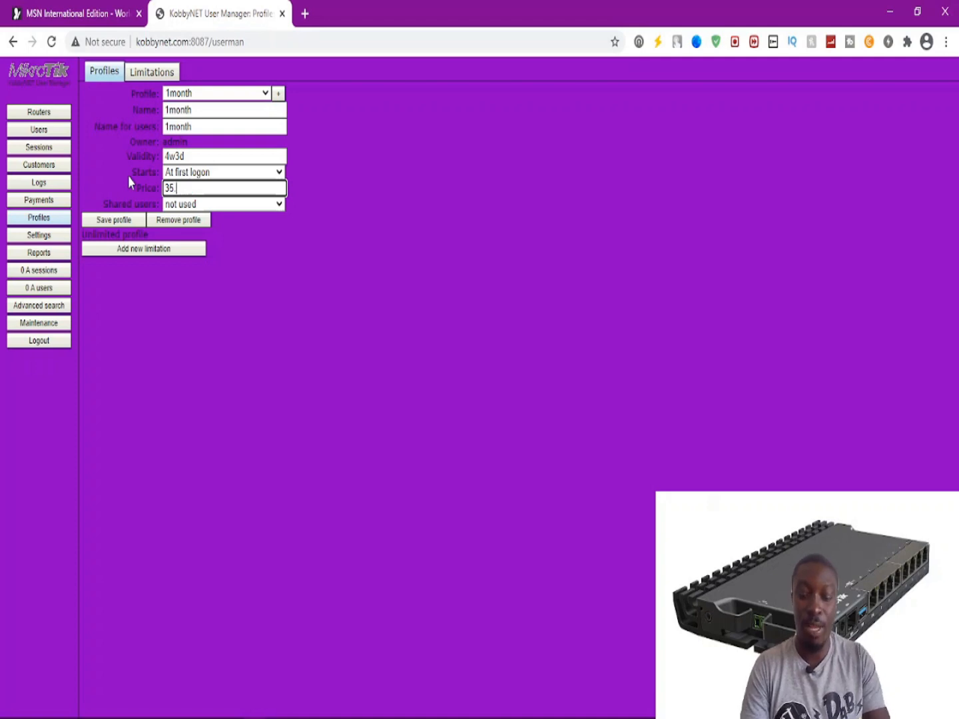
click(220, 204)
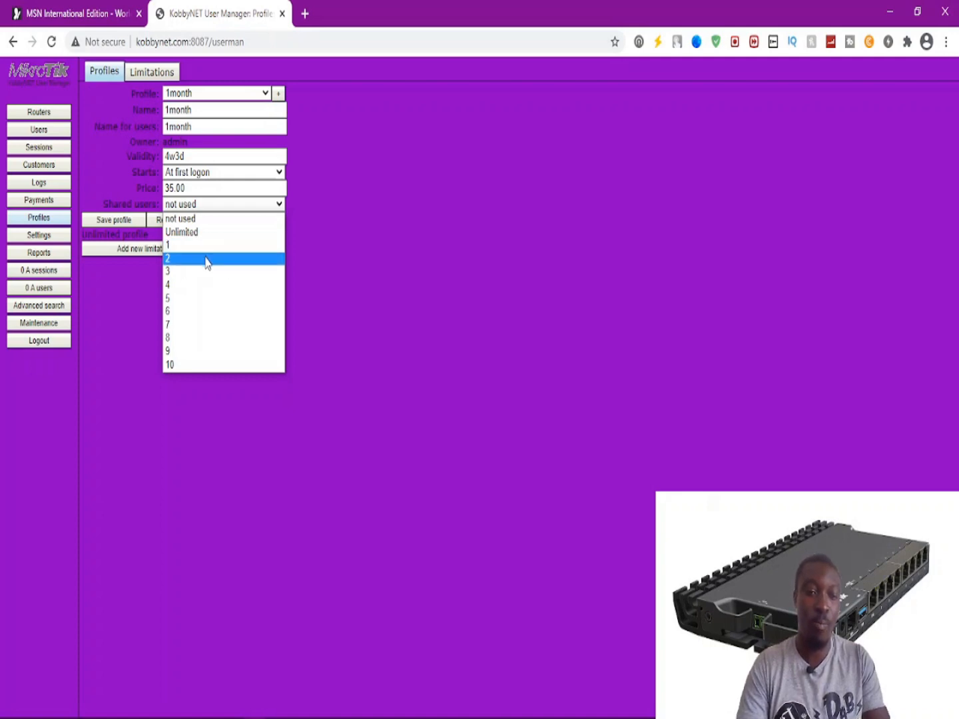
click(201, 312)
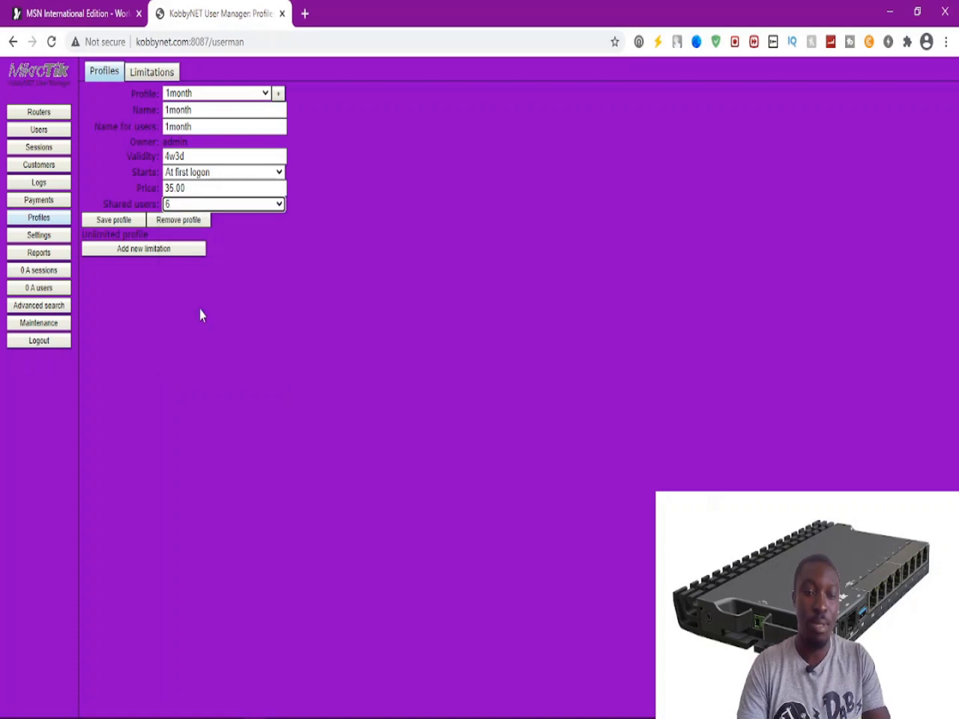
Select the 1month profile from the saved profiles list for editing.
click(234, 96)
click(220, 108)
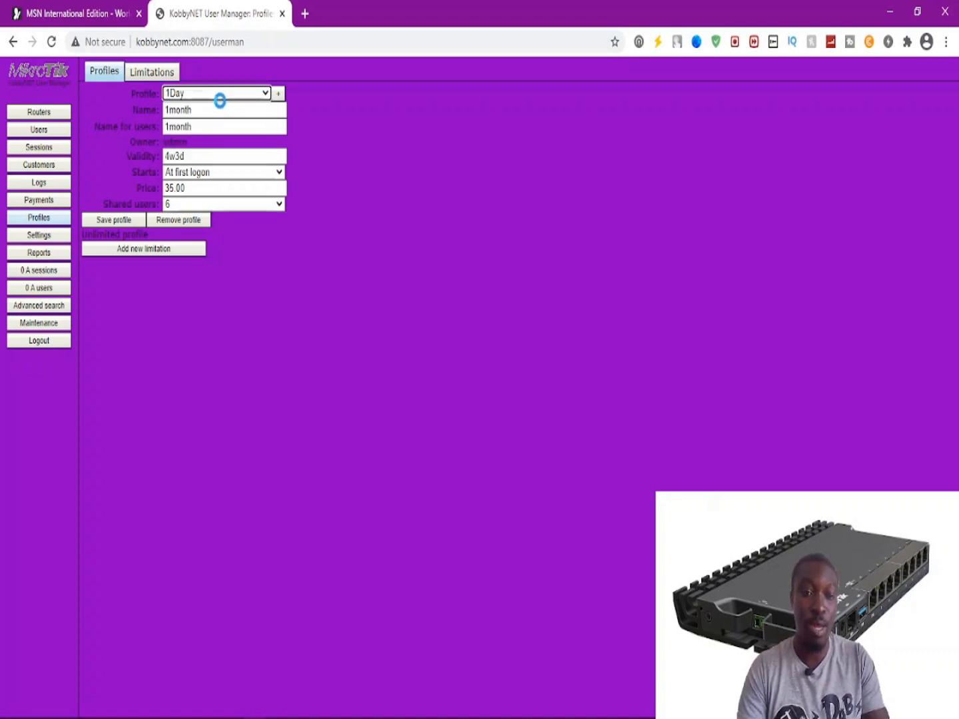
click(222, 95)
click(201, 147)
click(208, 94)
click(201, 108)
click(198, 93)
click(179, 160)
Save the 1month profile with user name 1month, validity 4w3d, price 30.00, 6 shared users.
click(192, 126)
text(1month)
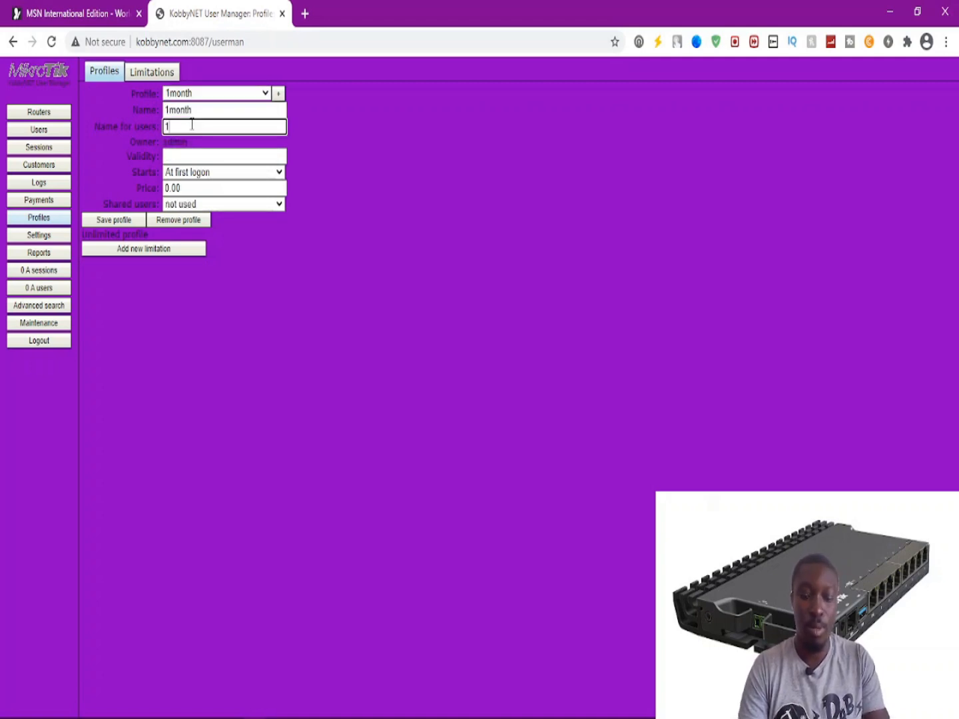
click(176, 158)
text(4w3d)
click(190, 188)
key(BackSpace)
key(BackSpace)
key(BackSpace)
key(BackSpace)
text(30.00)
click(179, 204)
click(172, 311)
click(106, 221)
Restore the 1Day profile to user name 1Day, validity 1d, price 1.00 and 1 shared user.
click(212, 93)
click(204, 111)
drag(193, 126, 145, 136)
text(1Day)
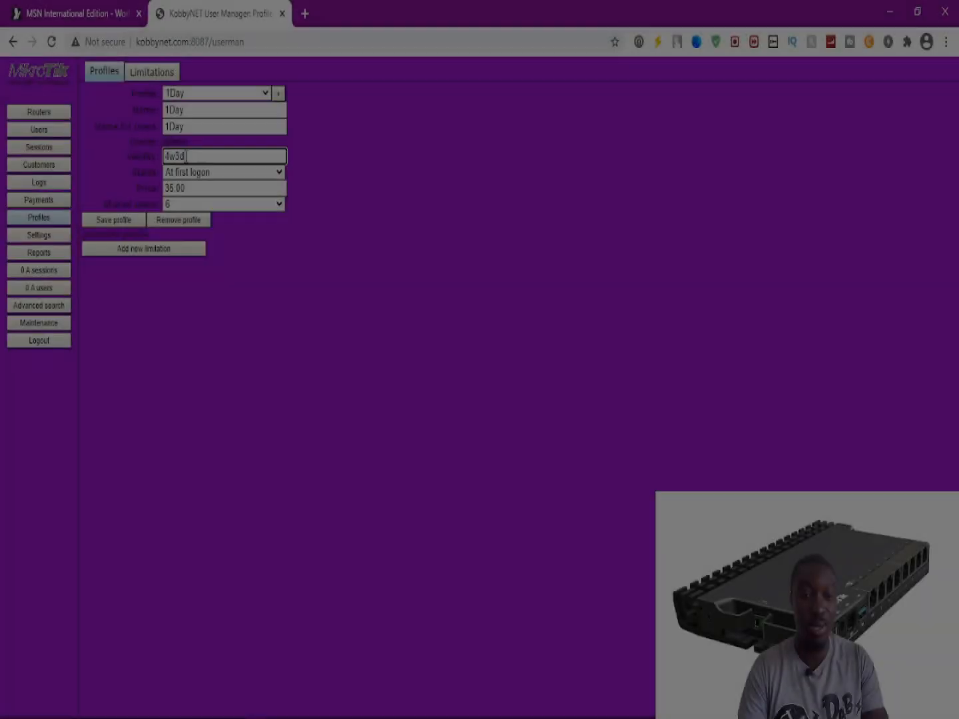
drag(197, 157, 147, 157)
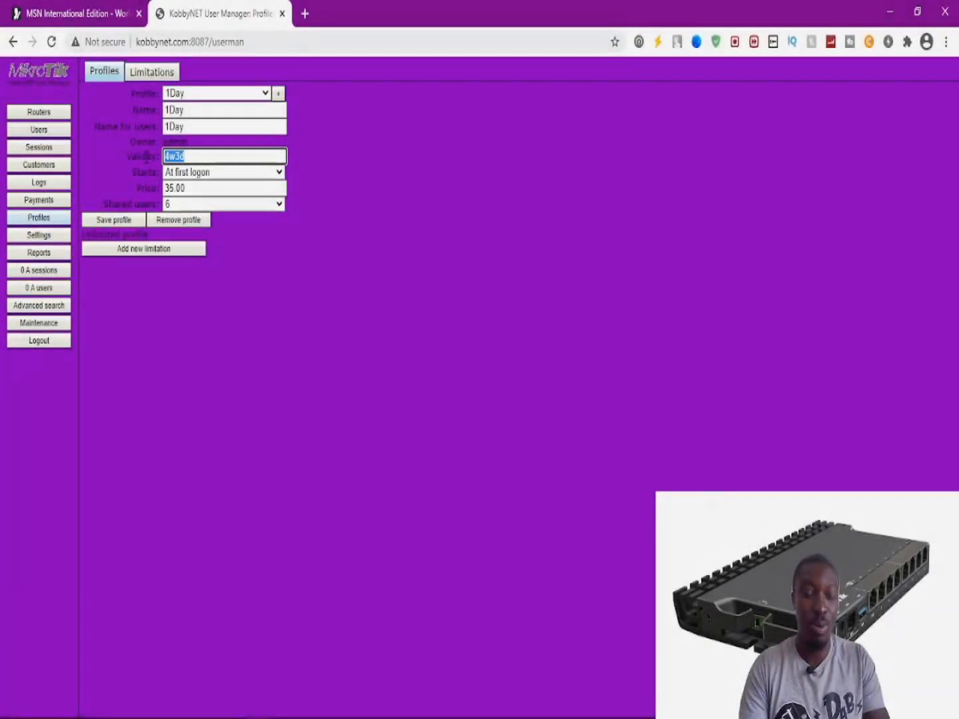
text(1d)
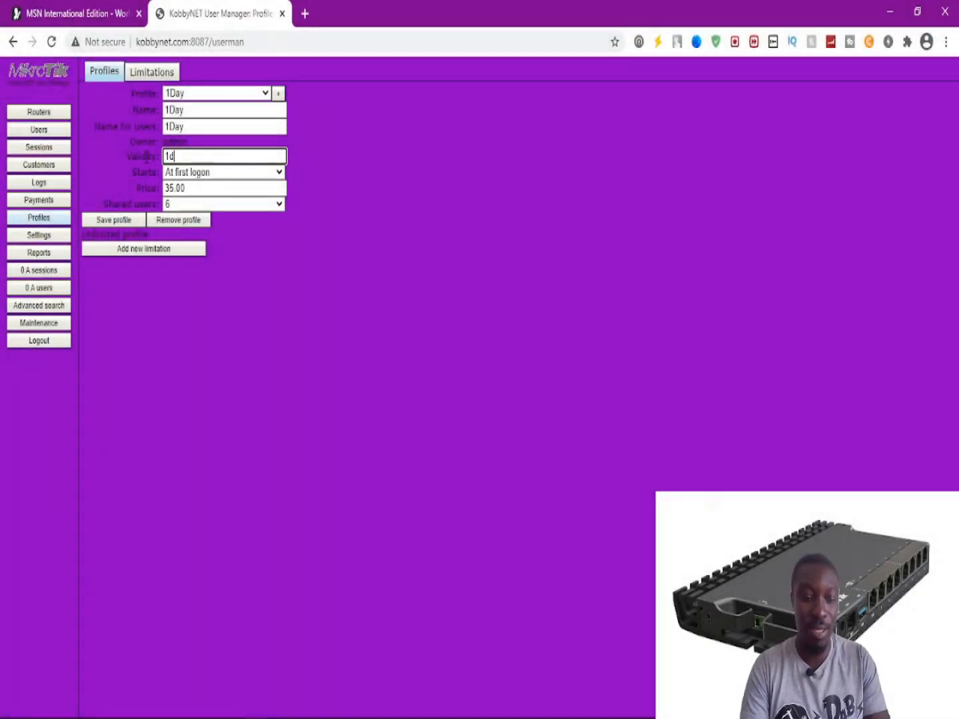
drag(196, 188, 136, 193)
text(1.00)
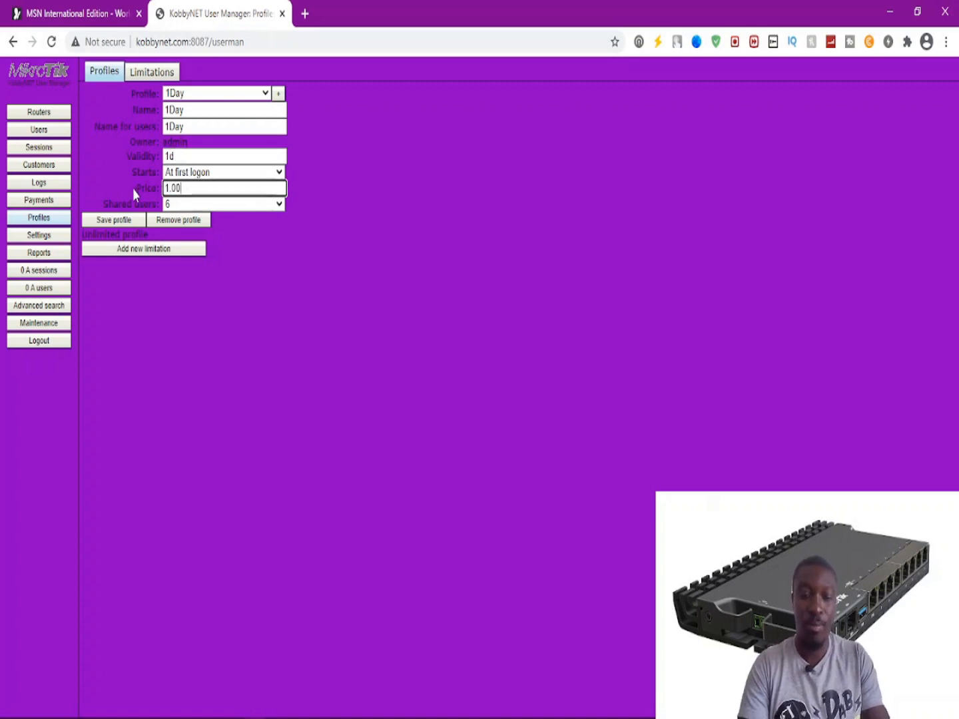
click(175, 204)
click(177, 253)
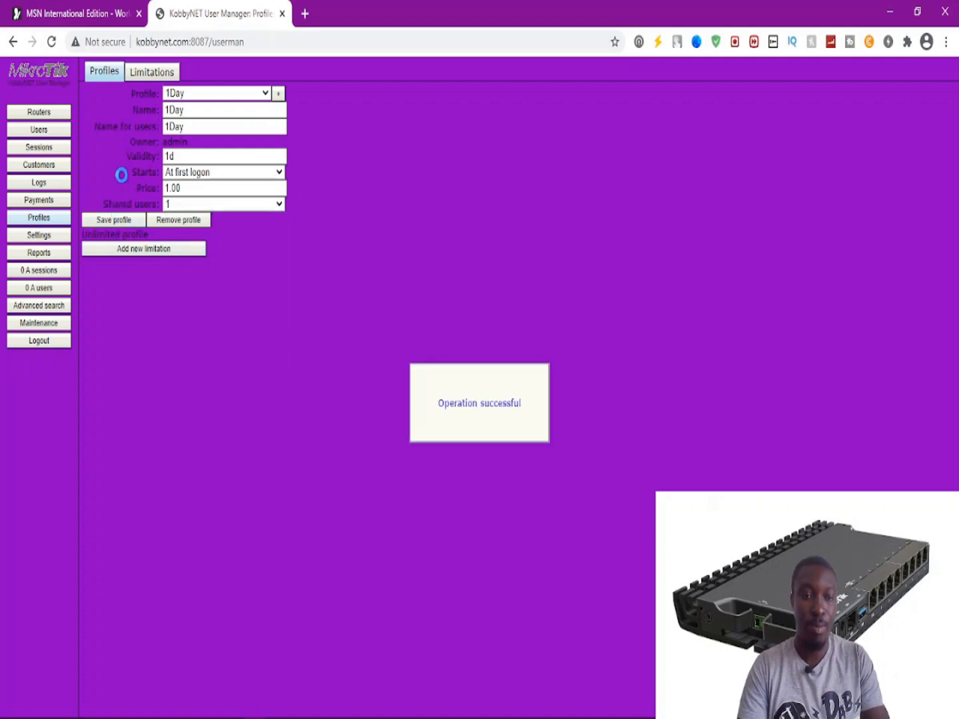
click(203, 98)
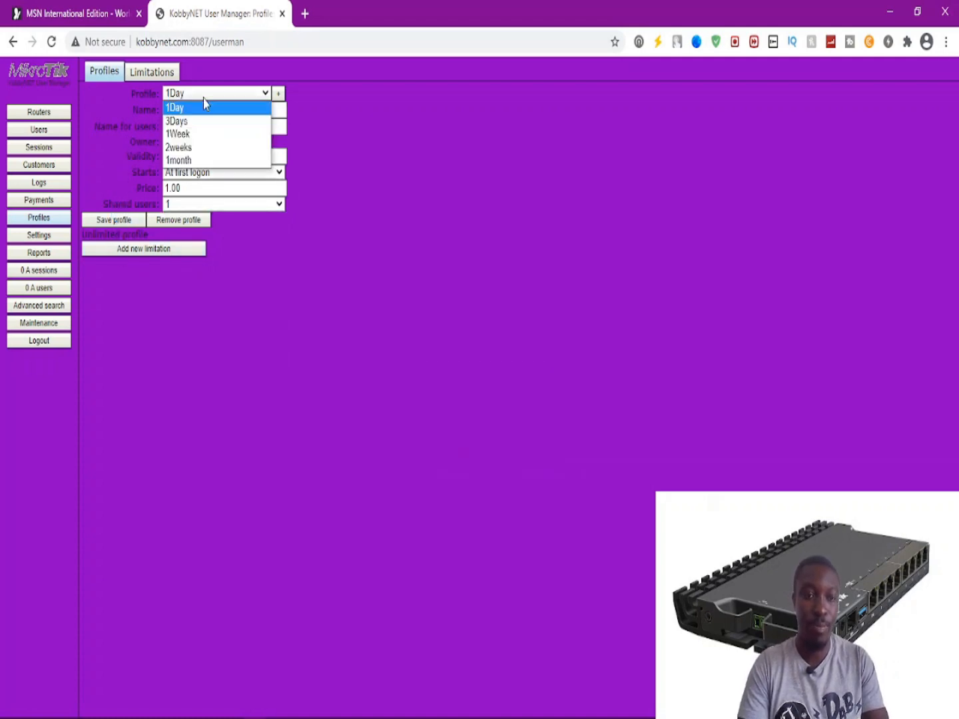
click(200, 147)
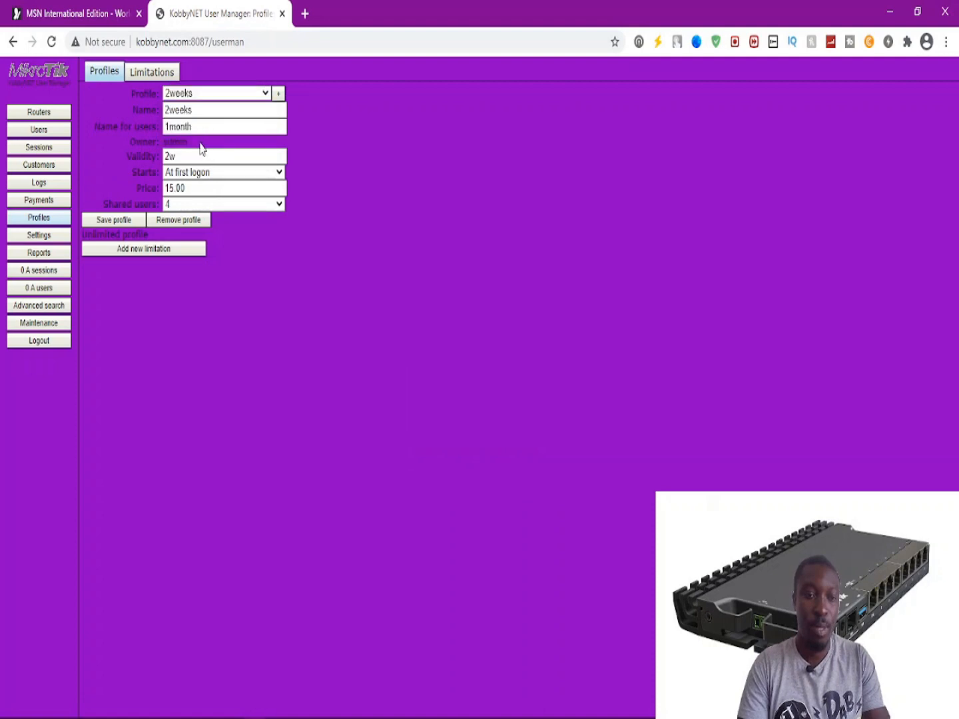
click(201, 96)
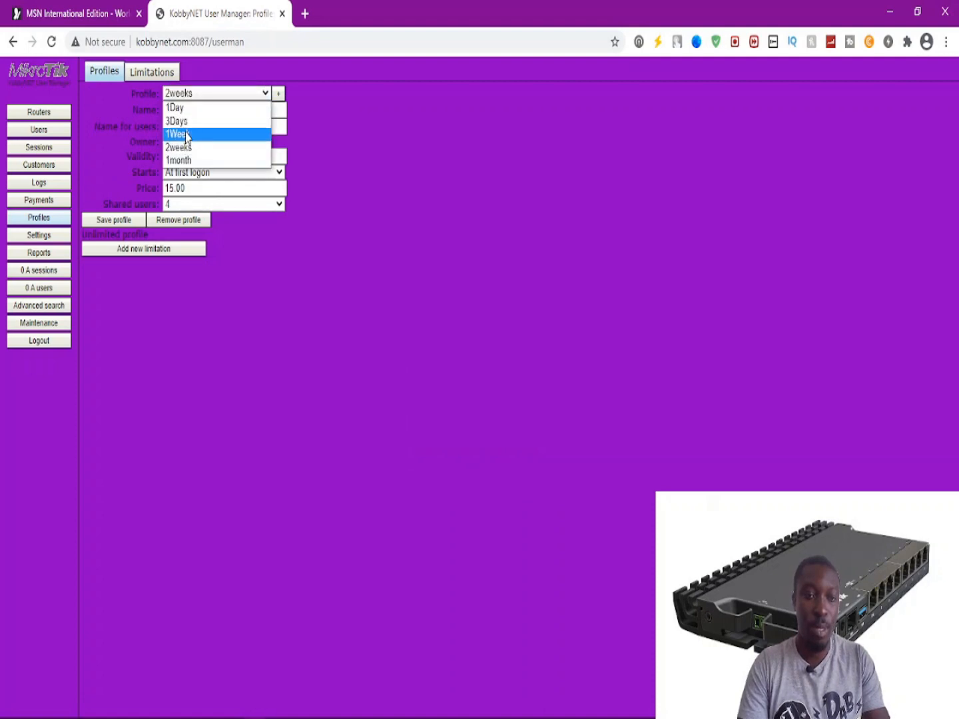
click(184, 128)
click(206, 97)
click(191, 122)
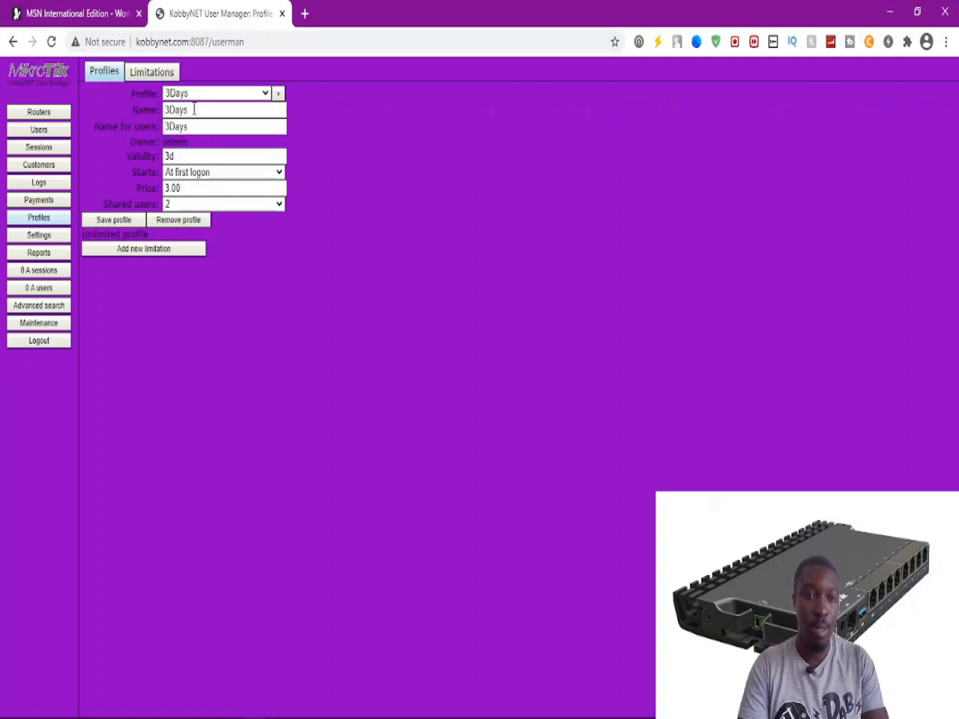
click(198, 96)
click(183, 159)
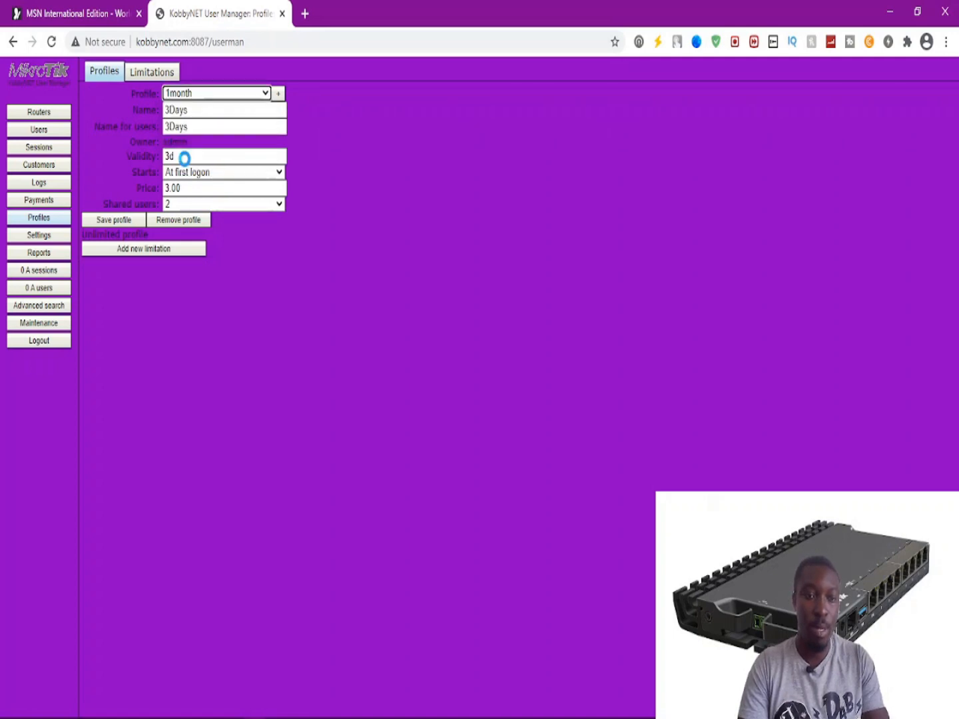
click(198, 97)
click(182, 108)
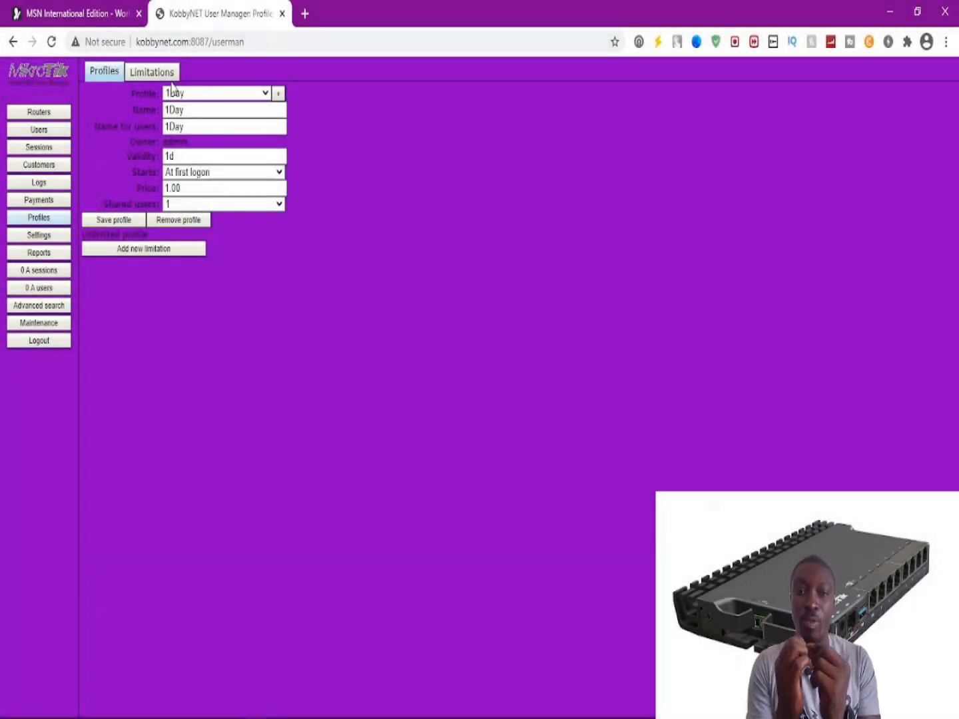
click(143, 76)
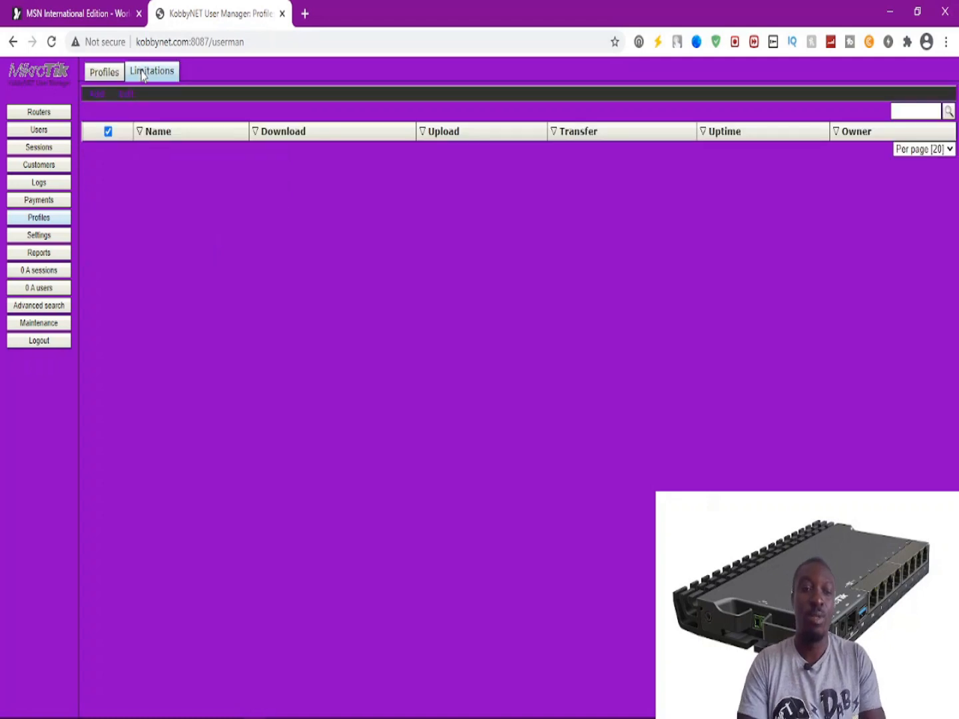
click(93, 75)
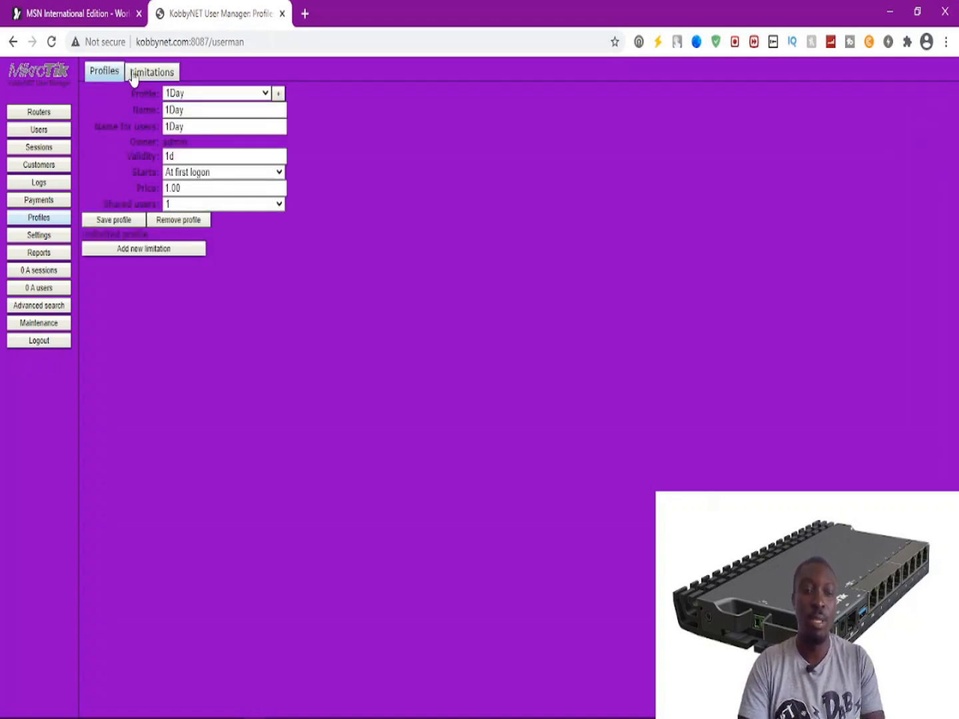
Check the saved profiles list, then switch to the still-empty Limitations tab.
click(176, 94)
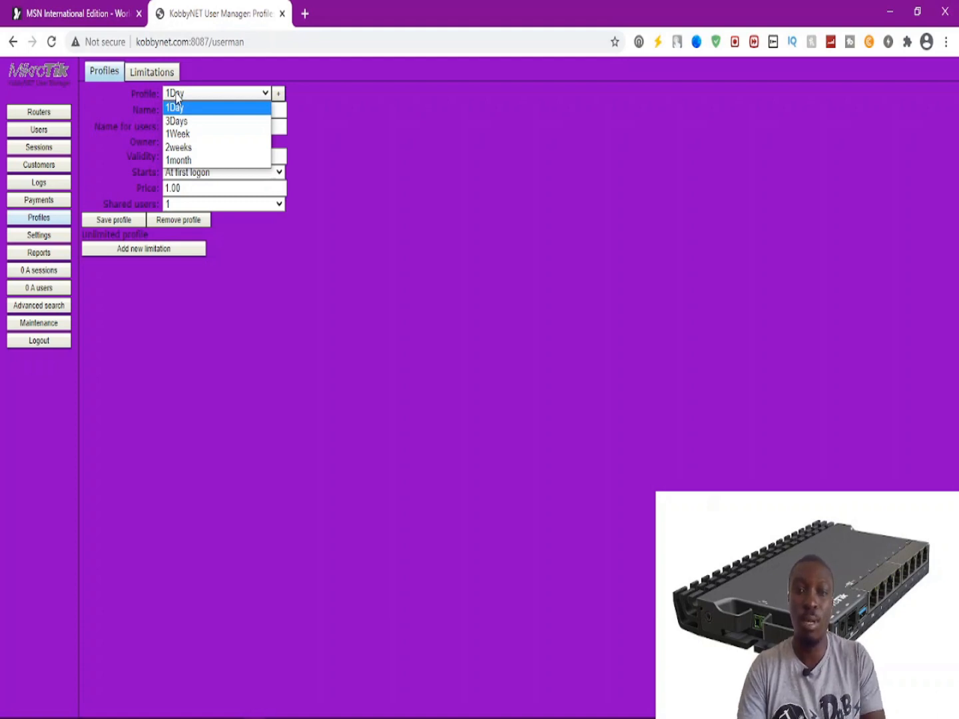
click(158, 71)
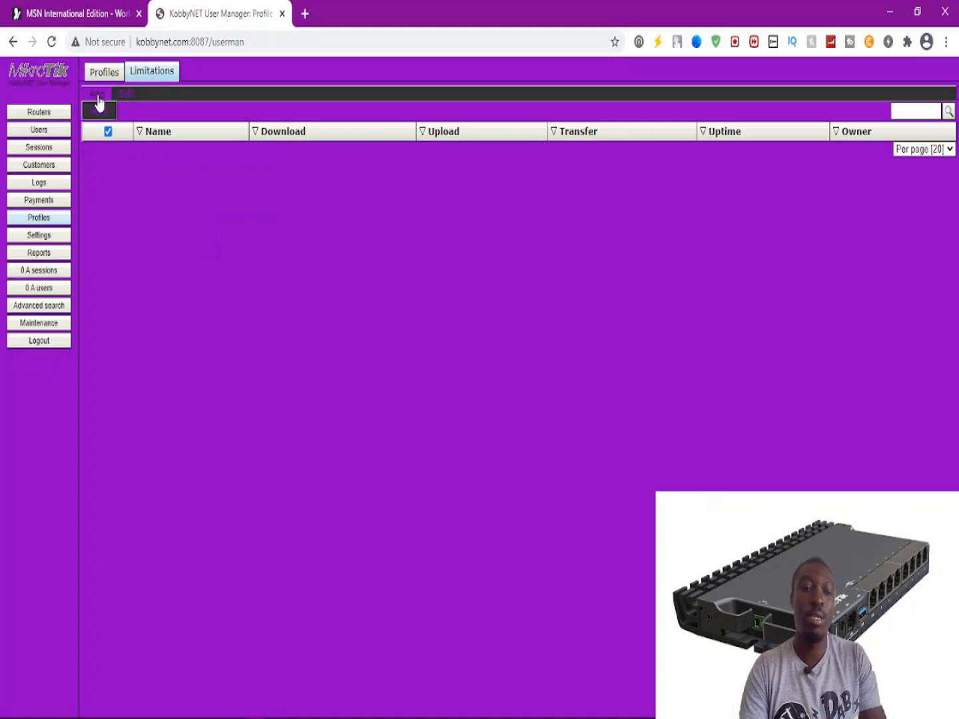
Add a new limitation named 1Day.
click(97, 100)
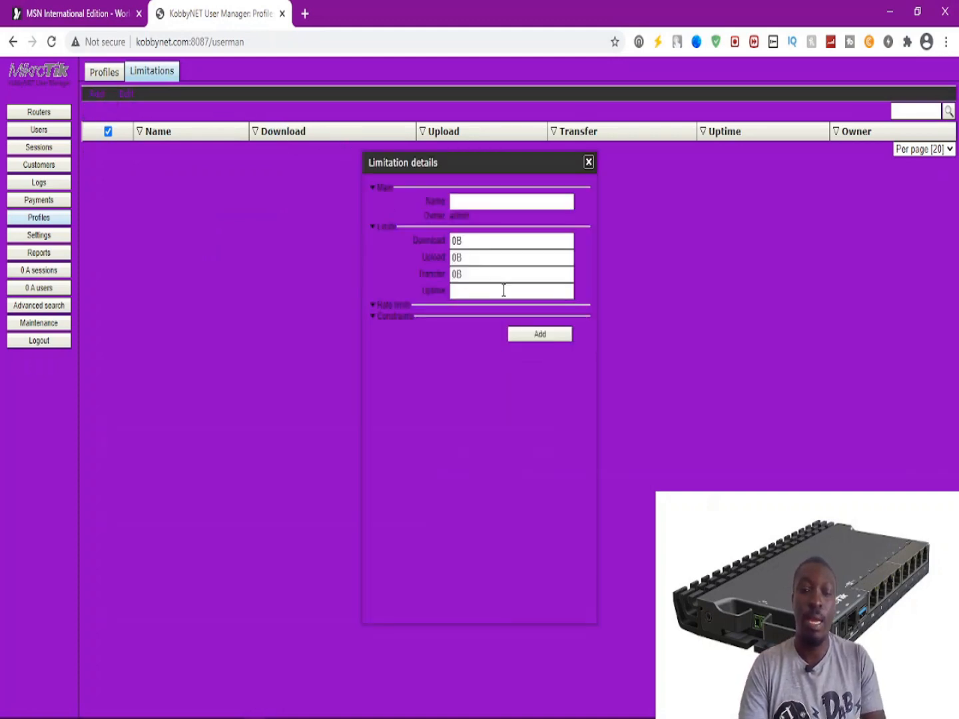
click(495, 202)
text(1Day)
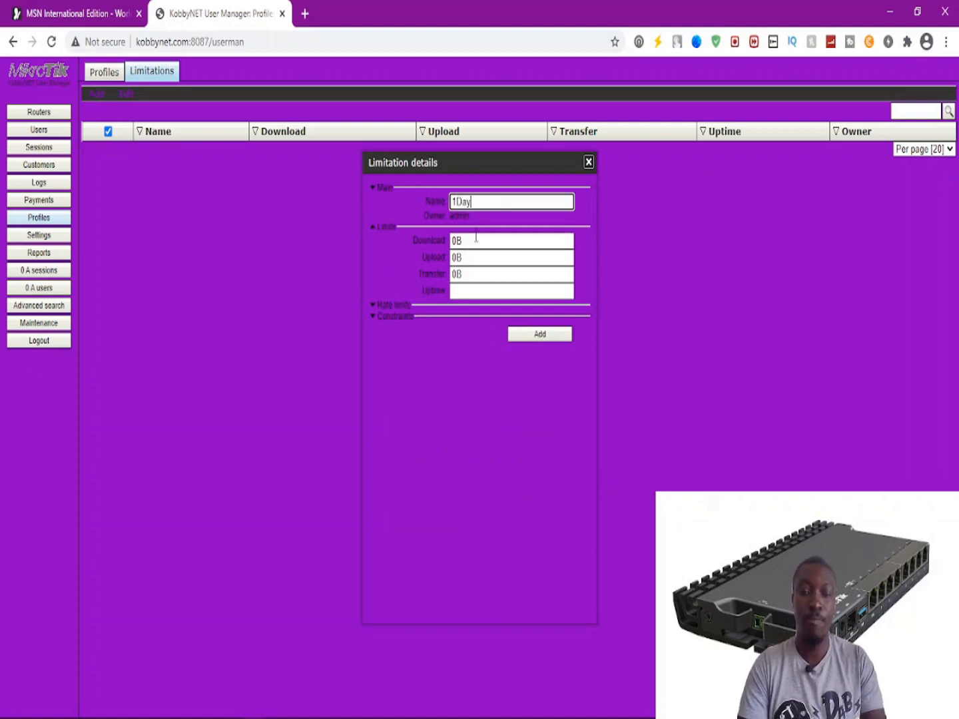
key(Tab)
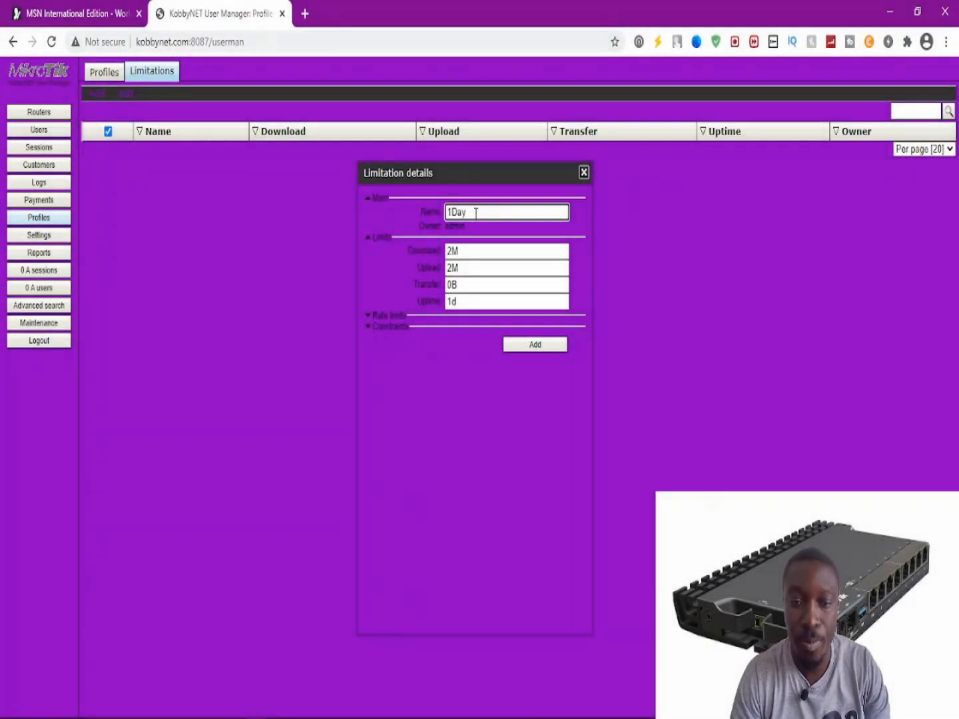
drag(476, 212, 456, 213)
click(475, 212)
Set the 1Day limitation's download and upload to 200M each, with 1d uptime.
click(462, 249)
drag(466, 250, 444, 251)
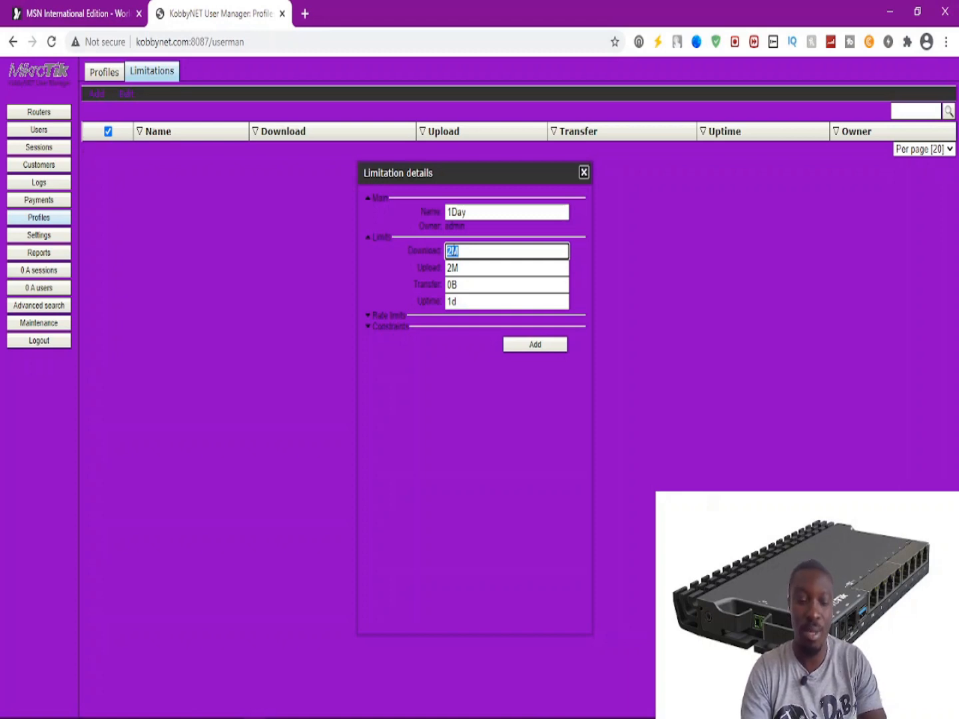
text(200M)
drag(459, 268, 429, 267)
text(200M)
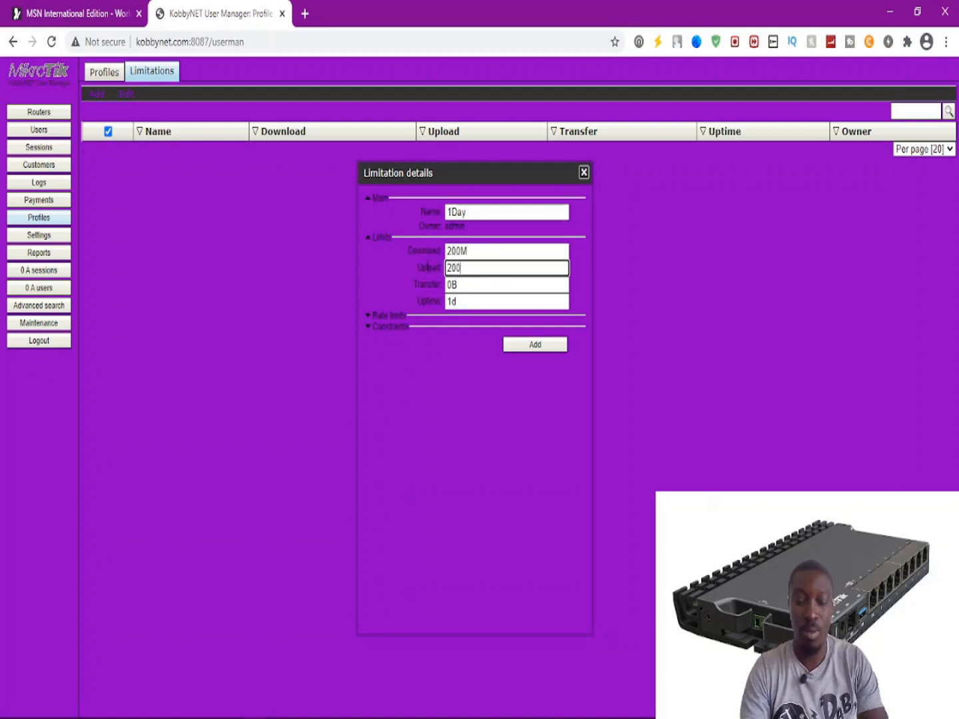
click(462, 302)
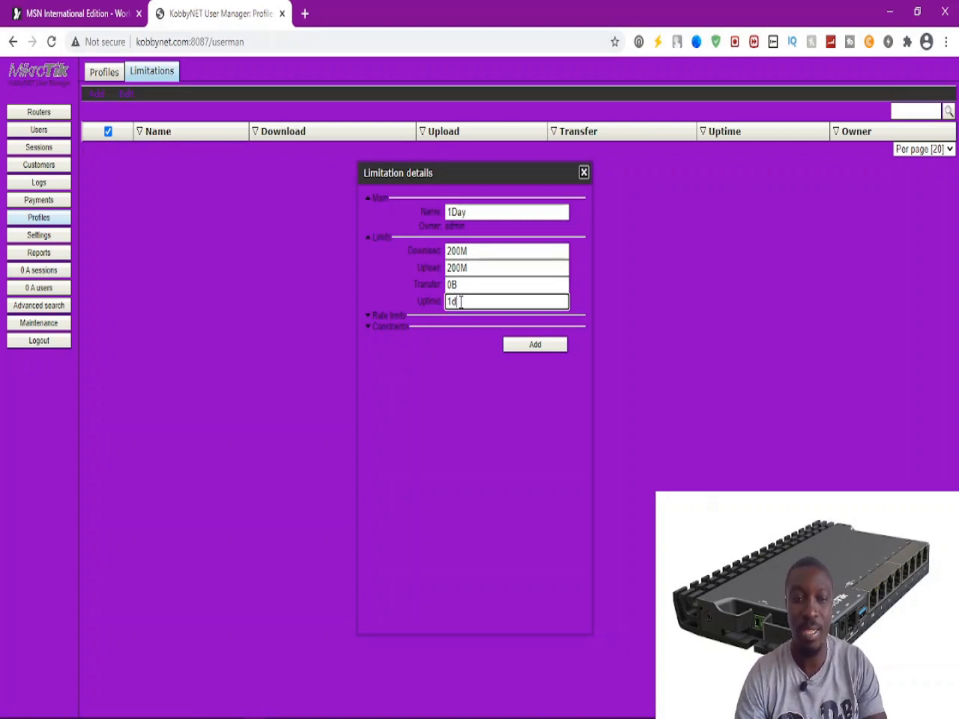
click(434, 317)
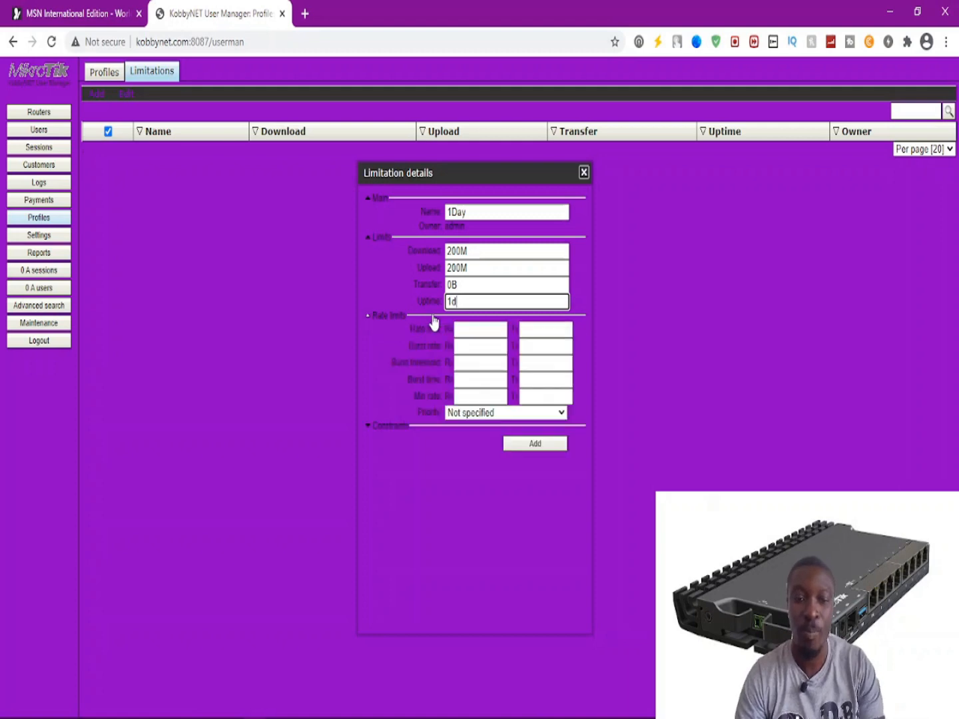
Enter a 2M receive rate limit and 2M minimum receive and transmit rates.
click(470, 329)
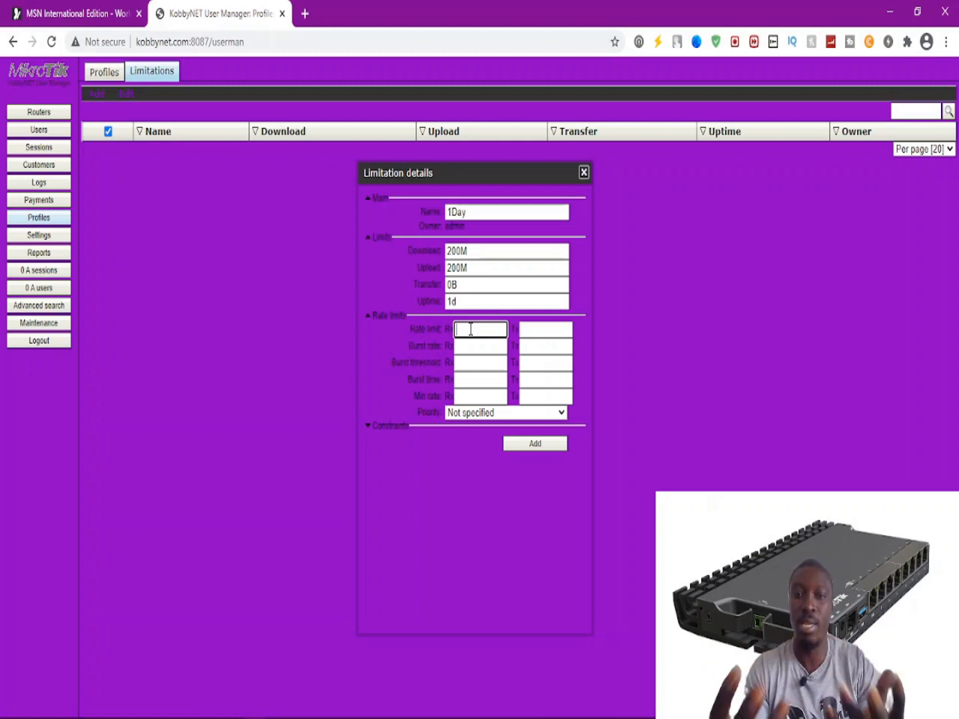
text(2)
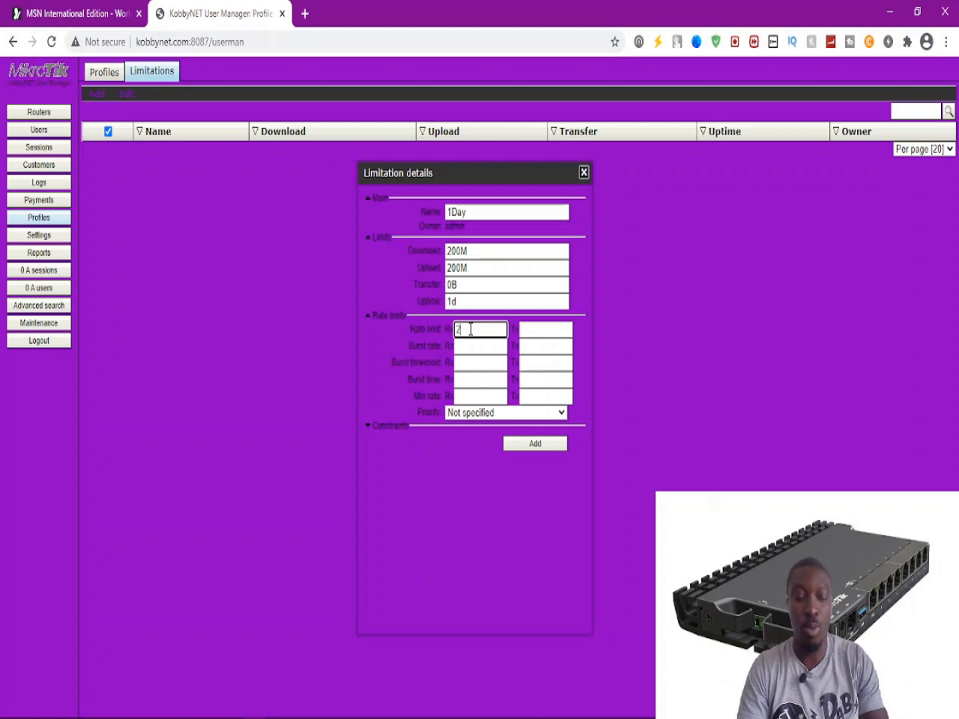
text(M)
key(Tab)
text(2M)
key(Tab)
key(Tab)
key(Tab)
key(Tab)
key(Tab)
key(Tab)
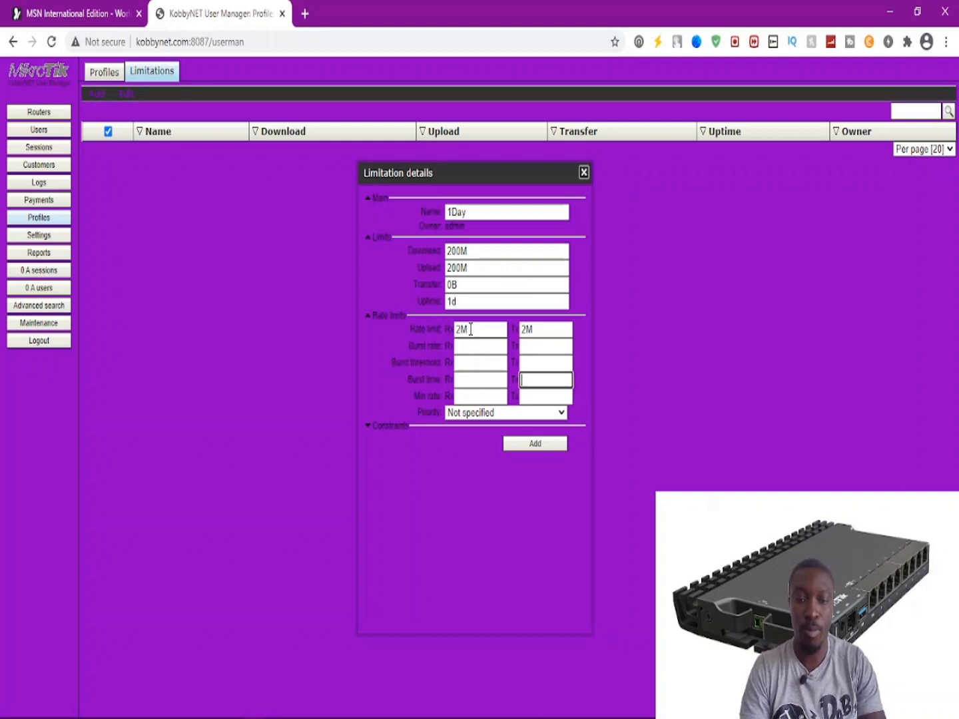
key(Tab)
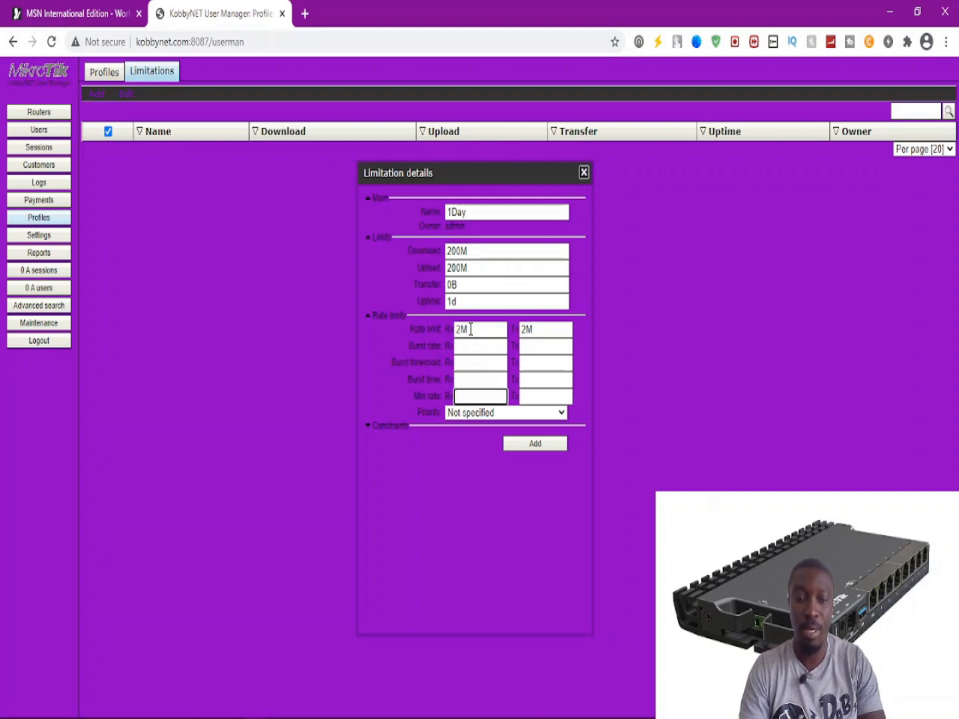
text(@m)
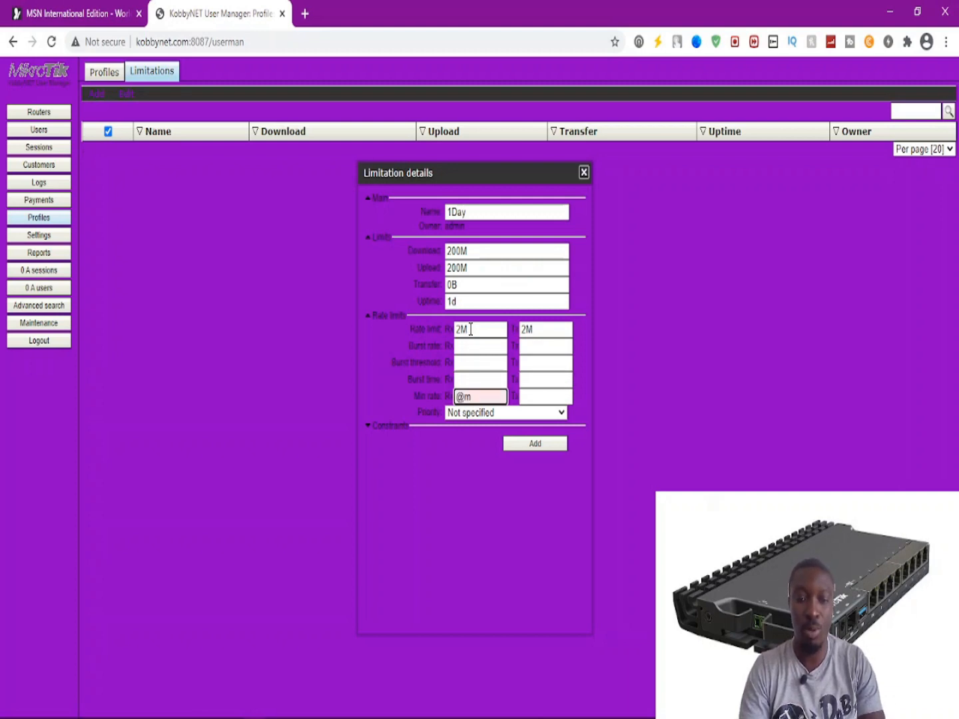
key(BackSpace)
key(BackSpace)
text(2M)
key(Tab)
text(2M)
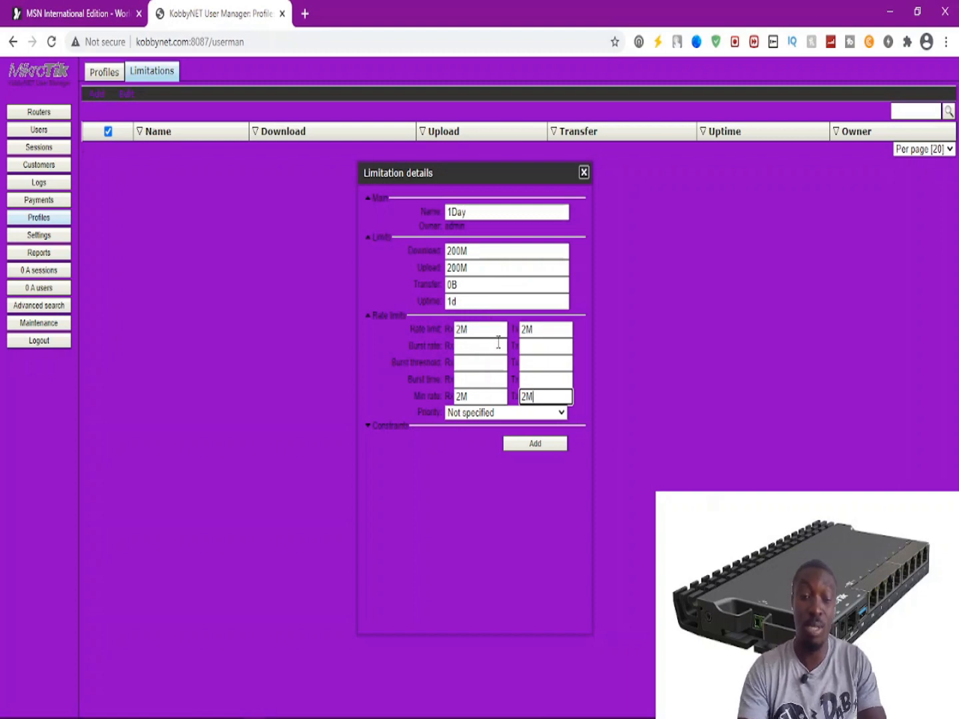
Leave the burst rate, threshold and time fields empty and save the 1Day limitation.
click(460, 347)
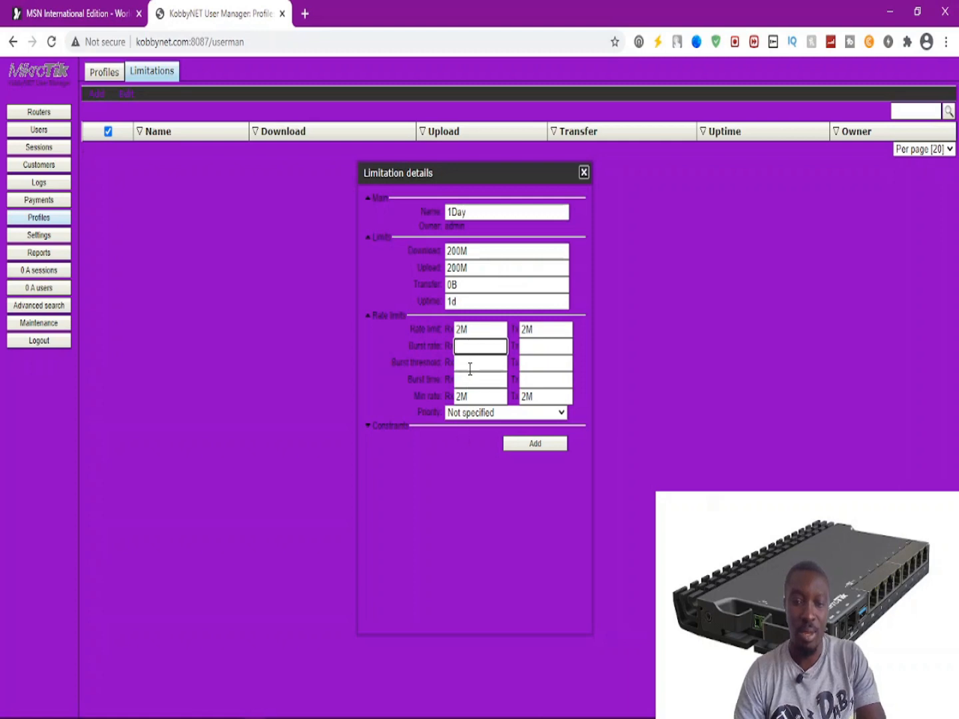
key(Tab)
key(Tab)
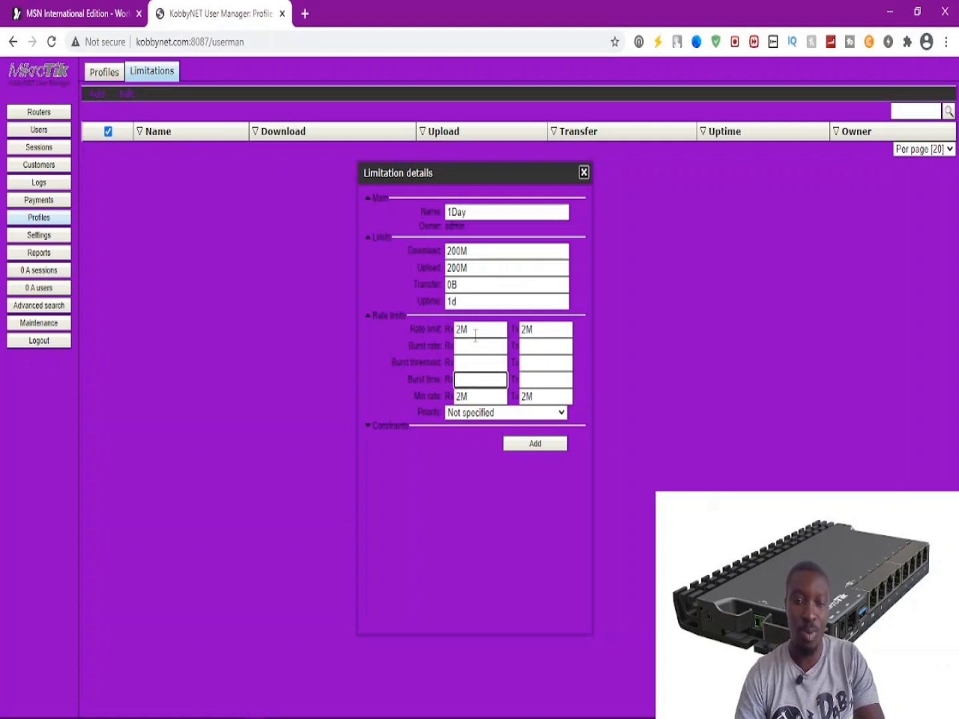
click(462, 350)
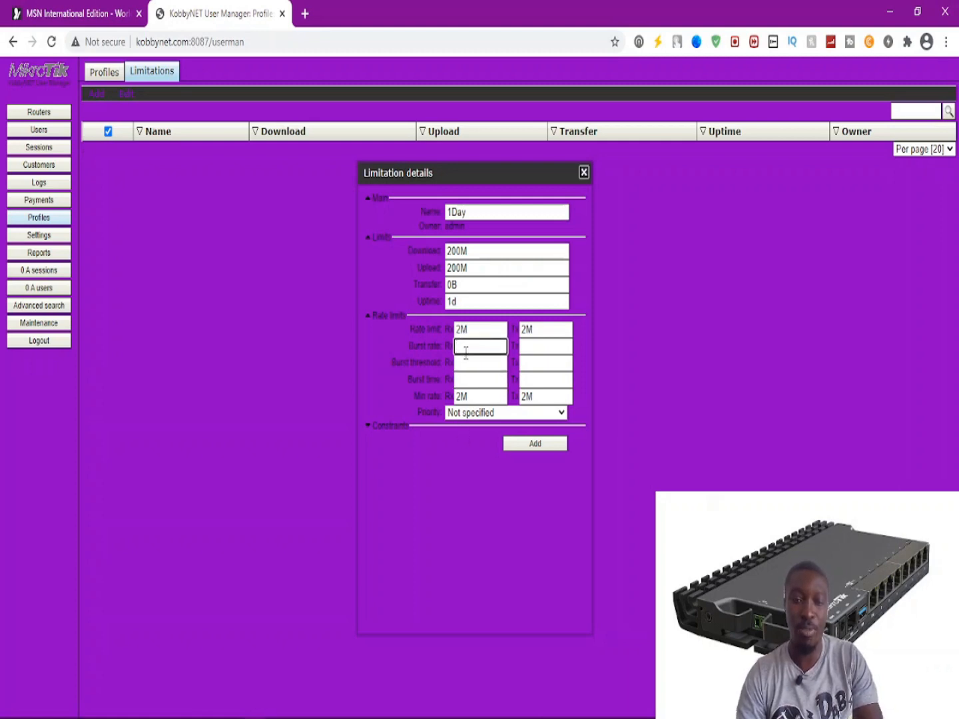
click(465, 360)
click(461, 380)
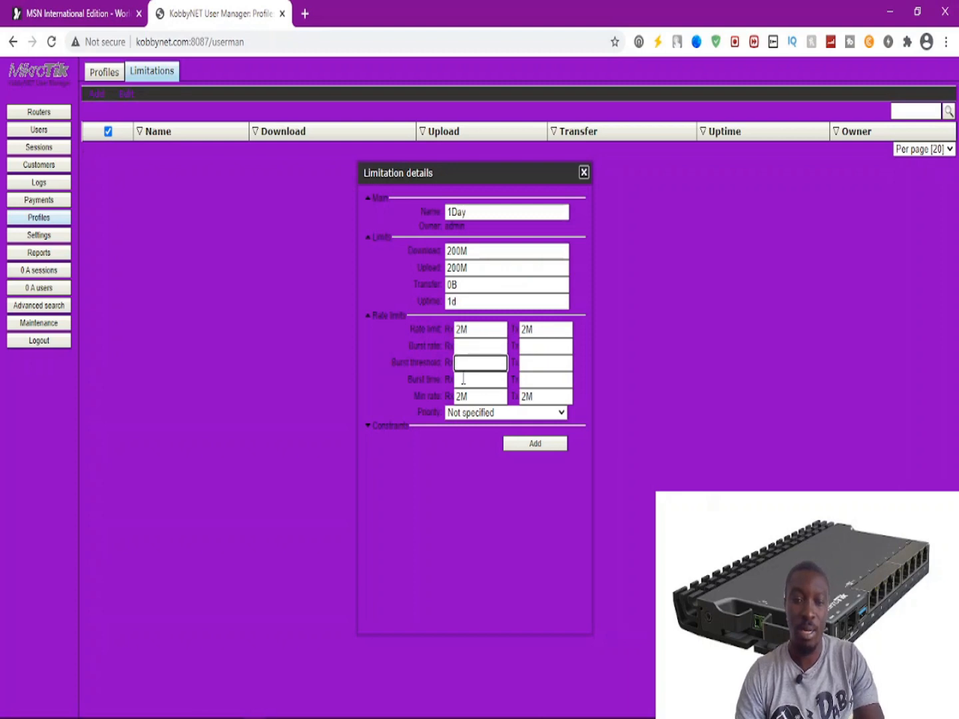
click(459, 345)
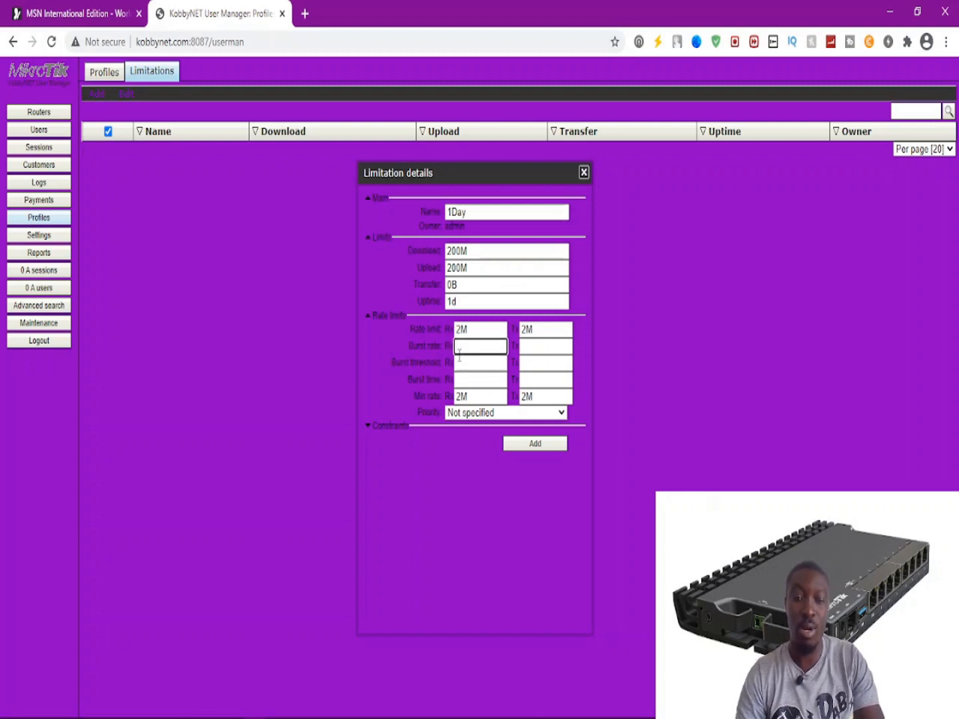
click(459, 363)
click(461, 380)
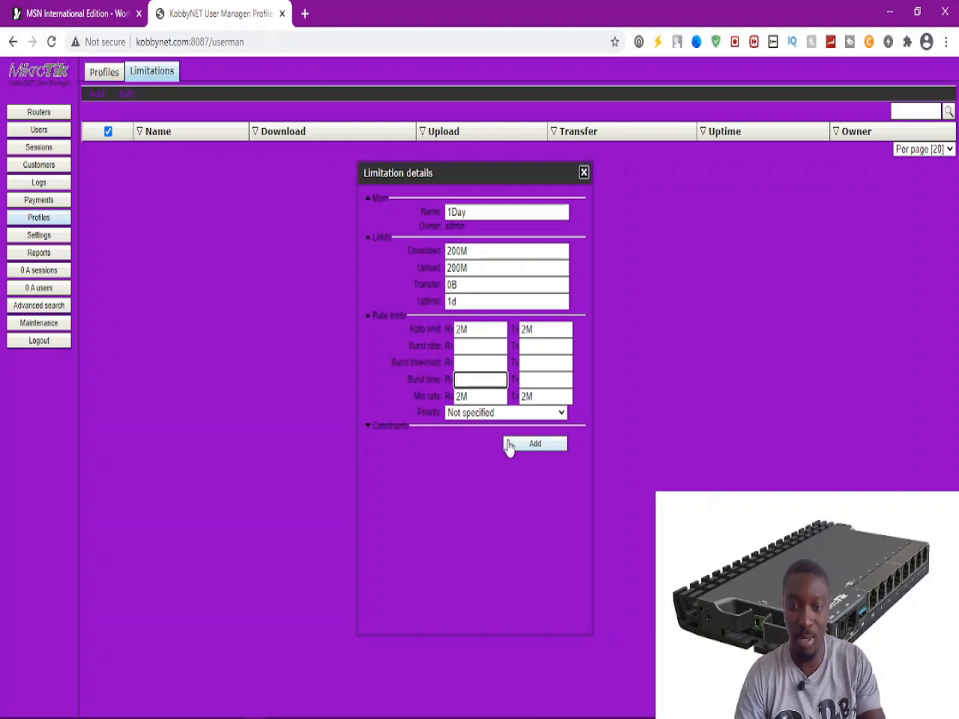
click(519, 445)
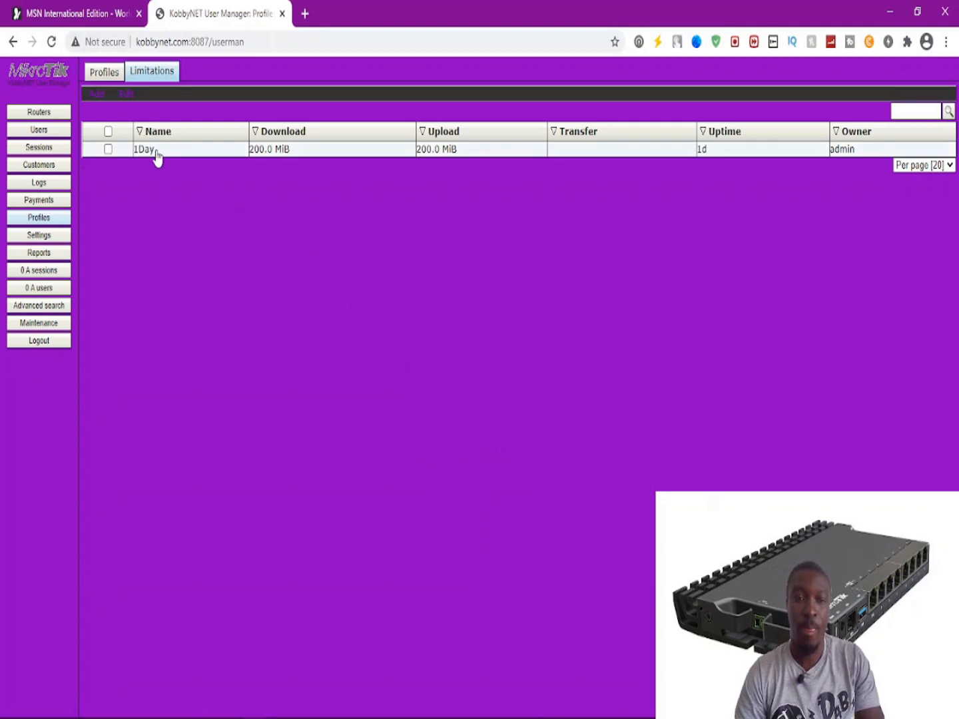
Start a new limitation named 3Days.
click(99, 100)
click(96, 112)
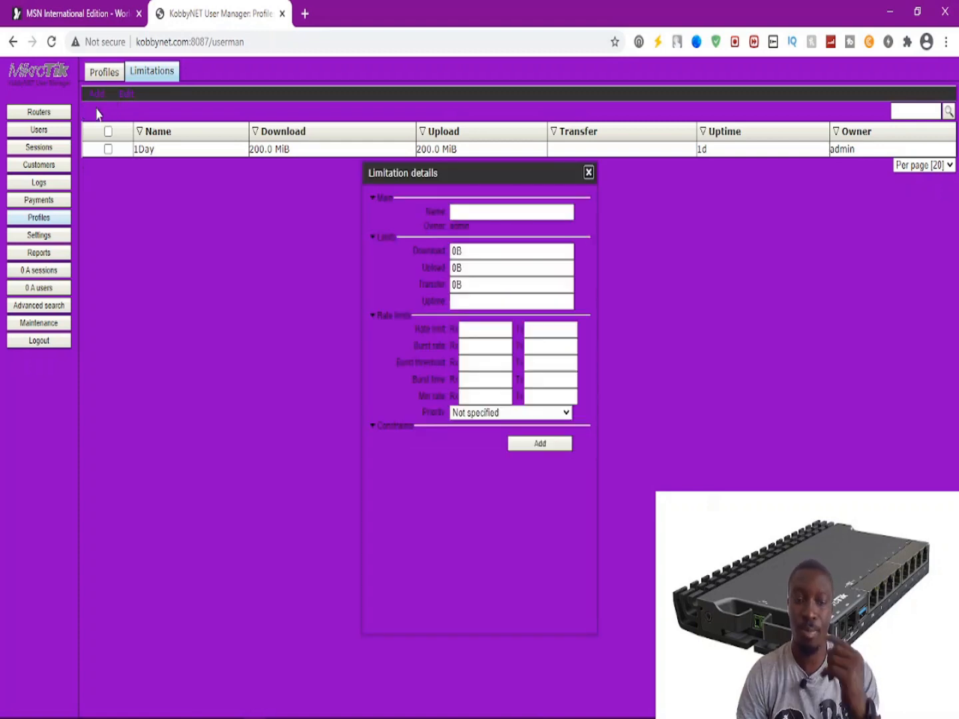
click(505, 212)
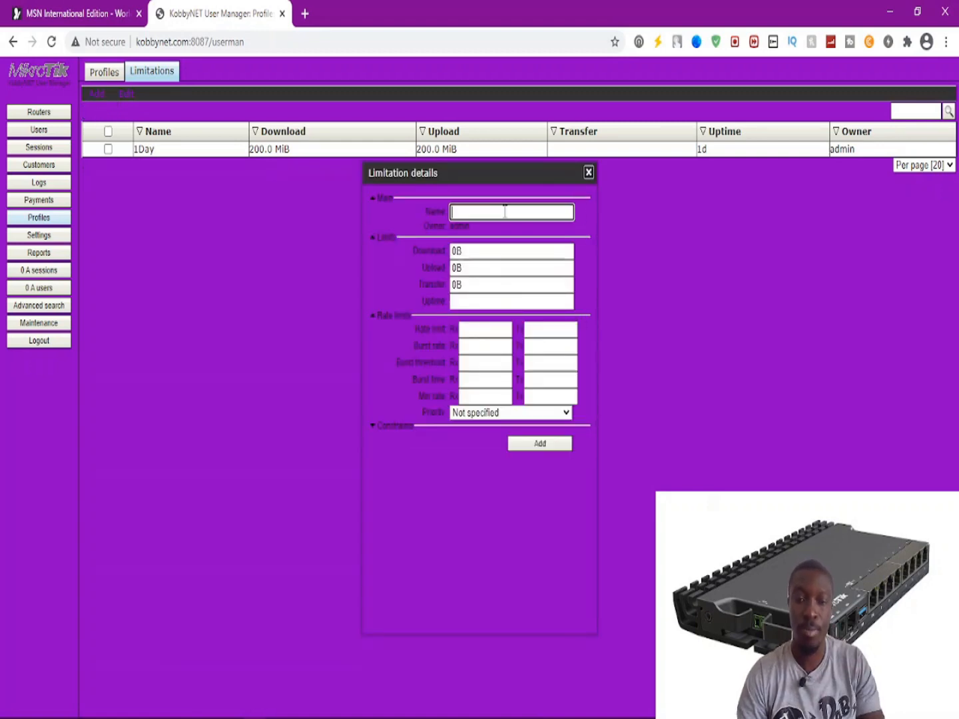
text(3Days)
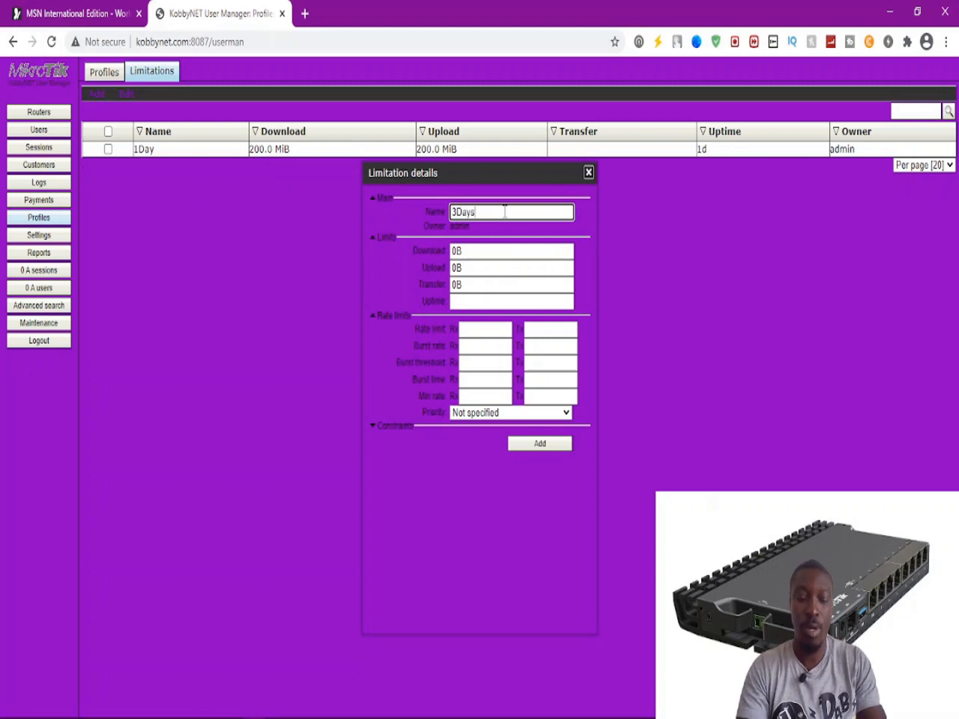
Give it 500M download, 500M upload and a 3d uptime limit.
click(482, 250)
double_click(456, 250)
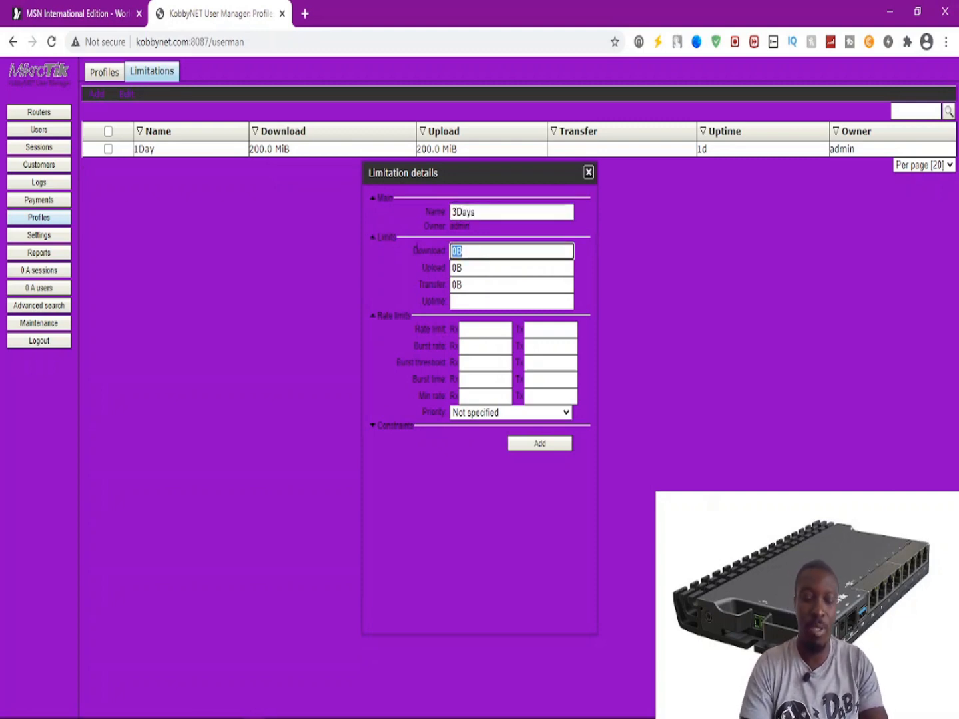
text(500M)
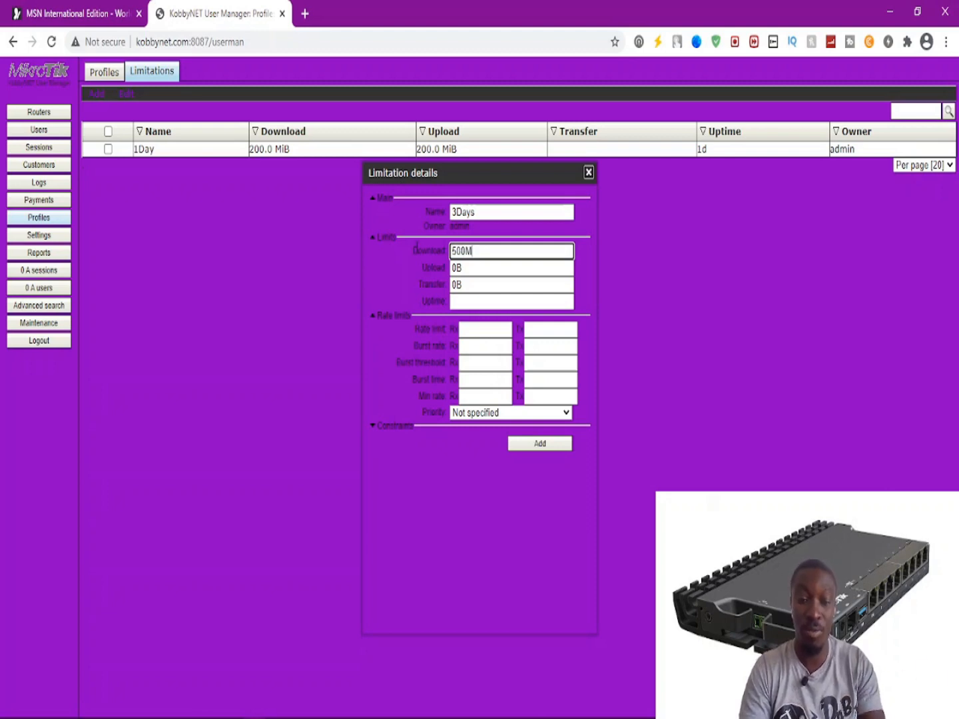
key(Tab)
text(500M)
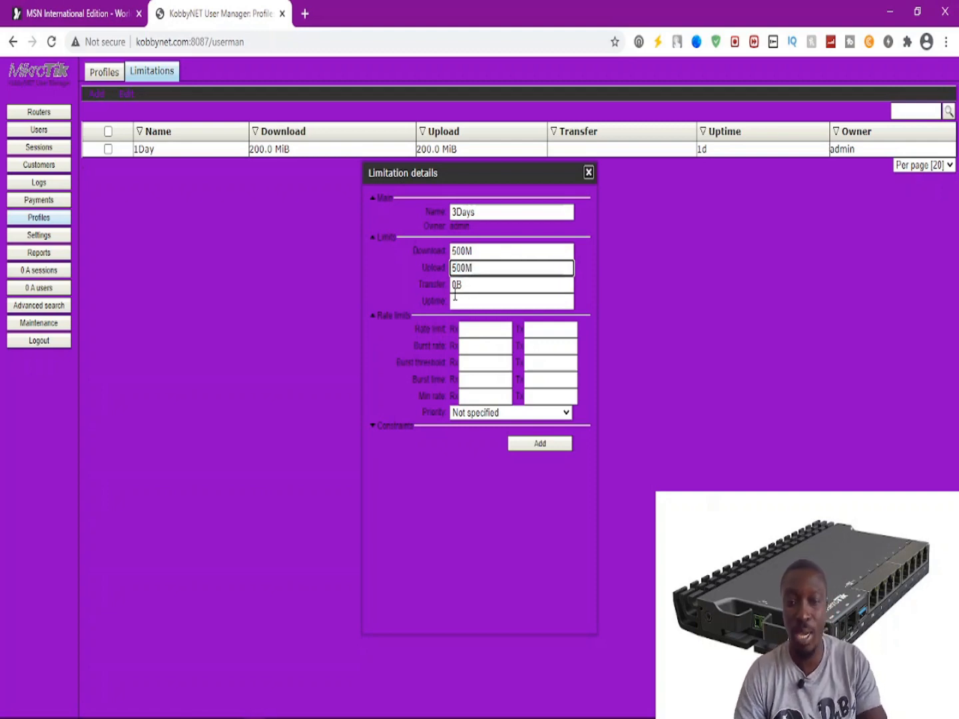
click(489, 303)
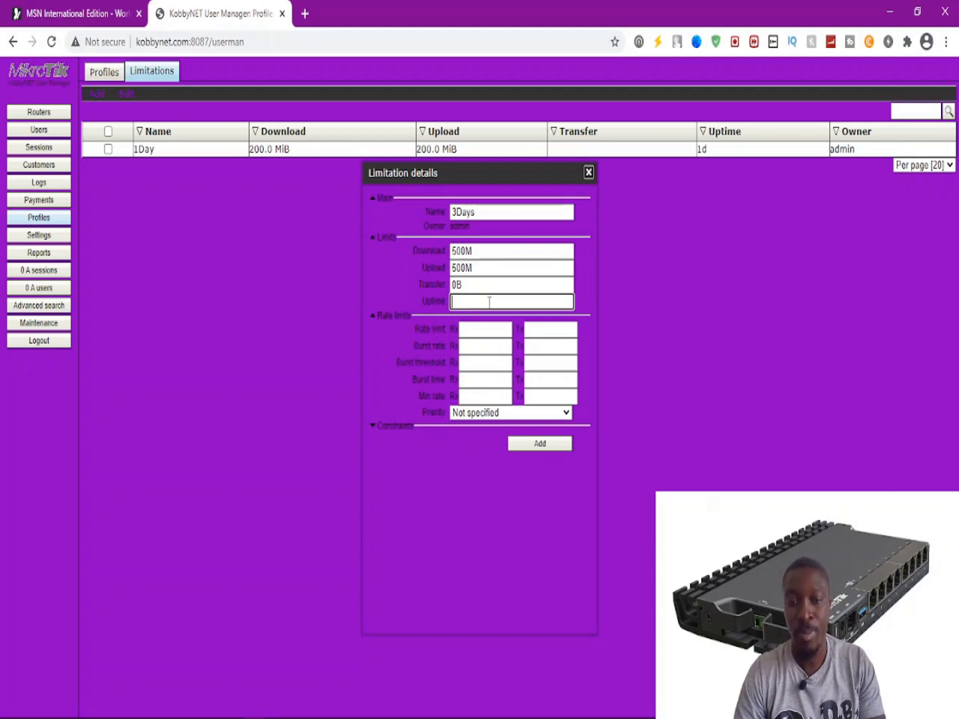
text(3d)
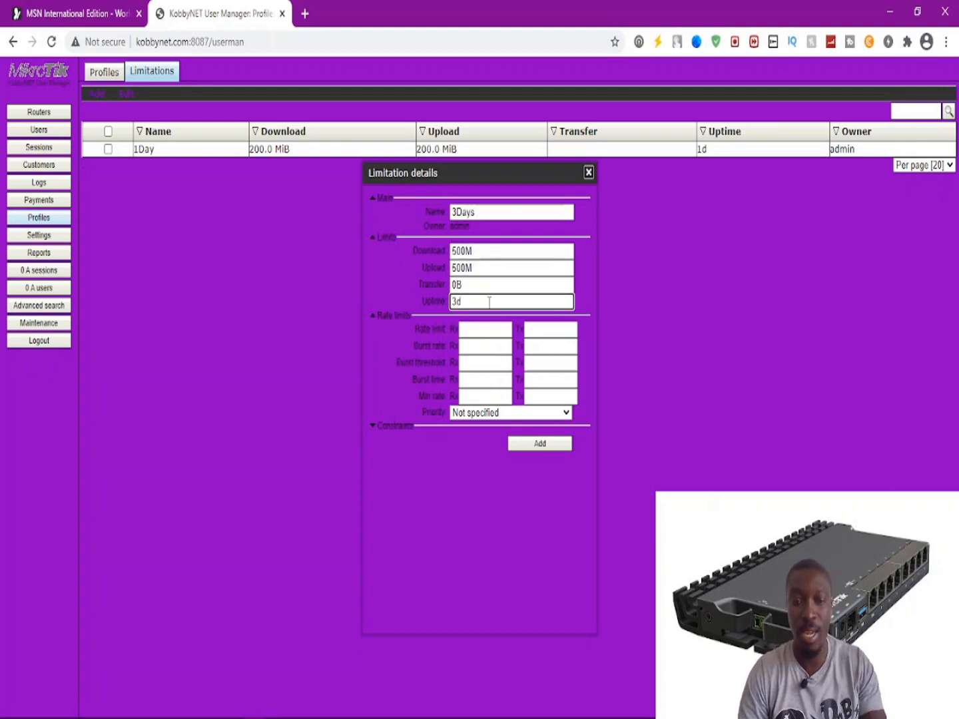
click(470, 329)
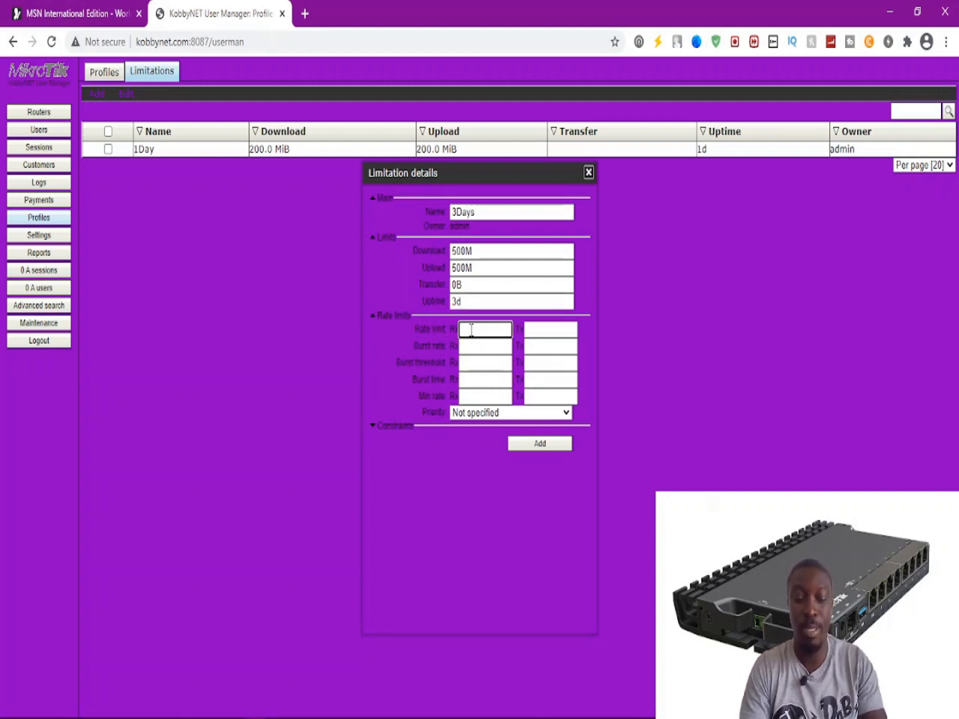
Set the receive and transmit rate limits to 3M each.
text(3M)
key(Tab)
text(M)
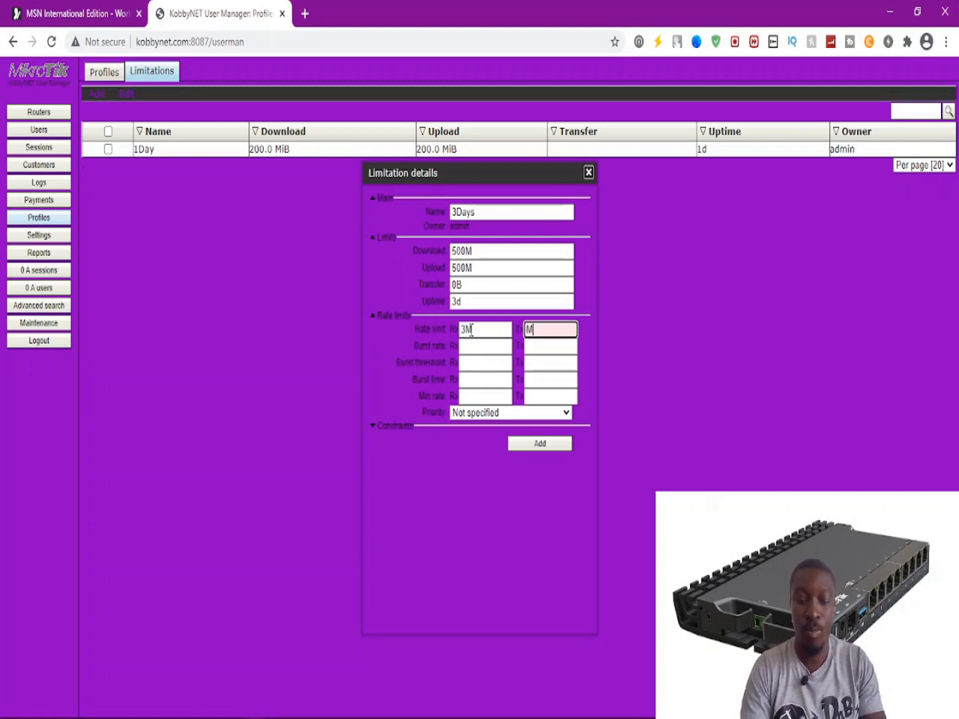
double_click(453, 329)
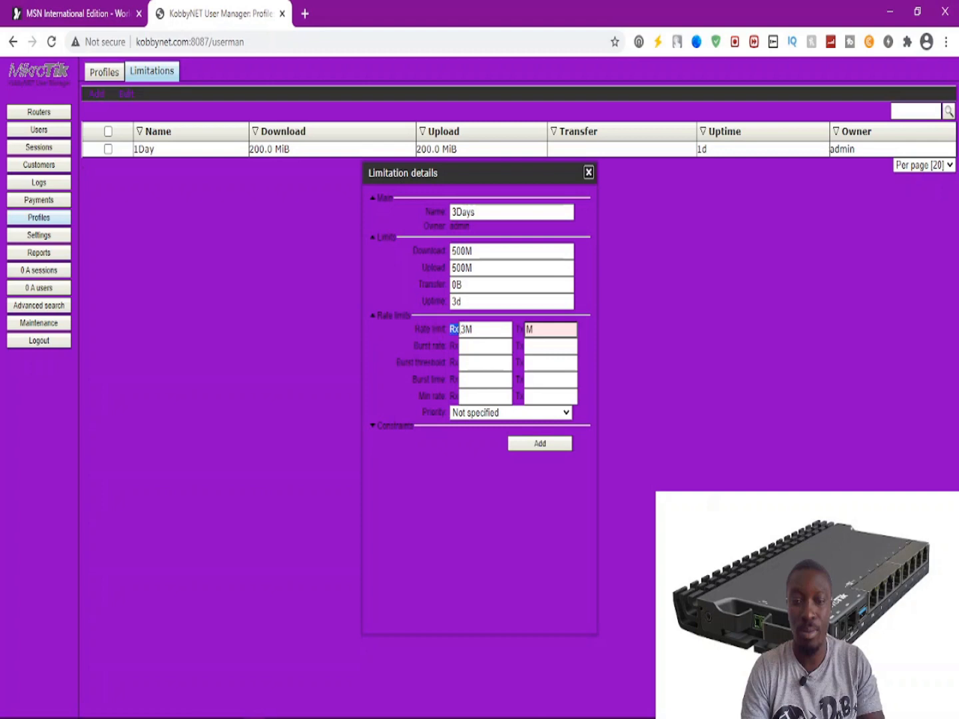
click(459, 329)
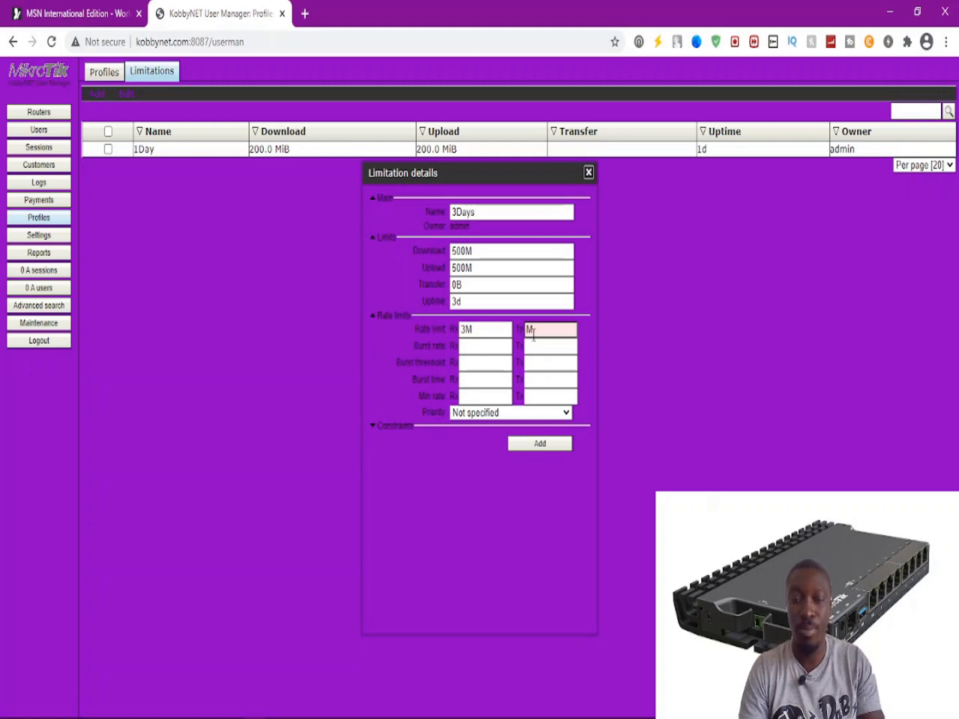
click(493, 329)
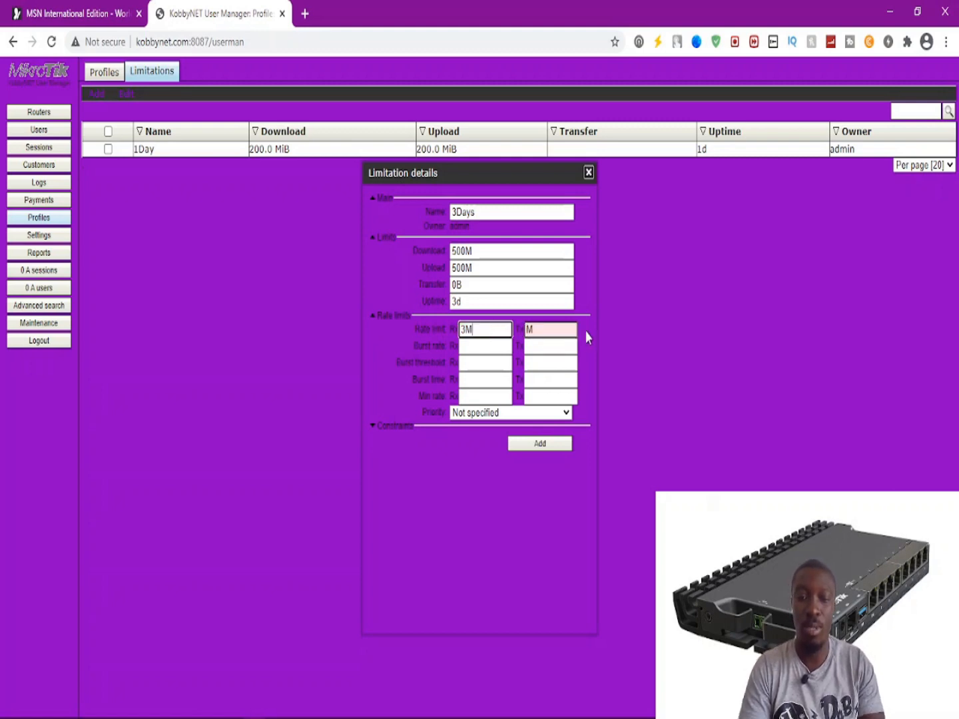
click(558, 330)
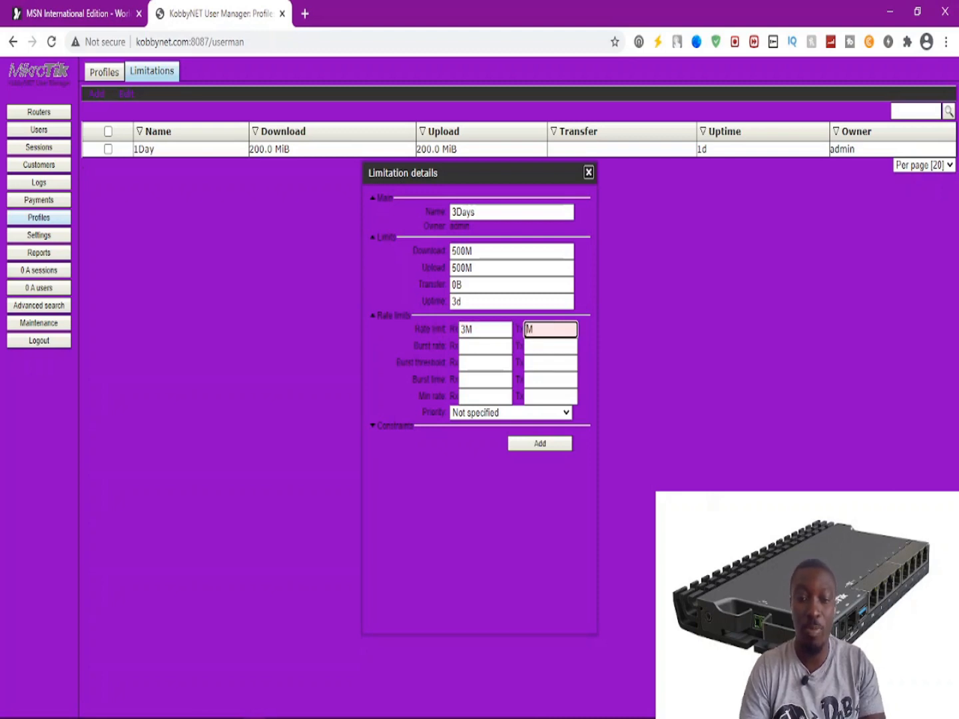
text(3)
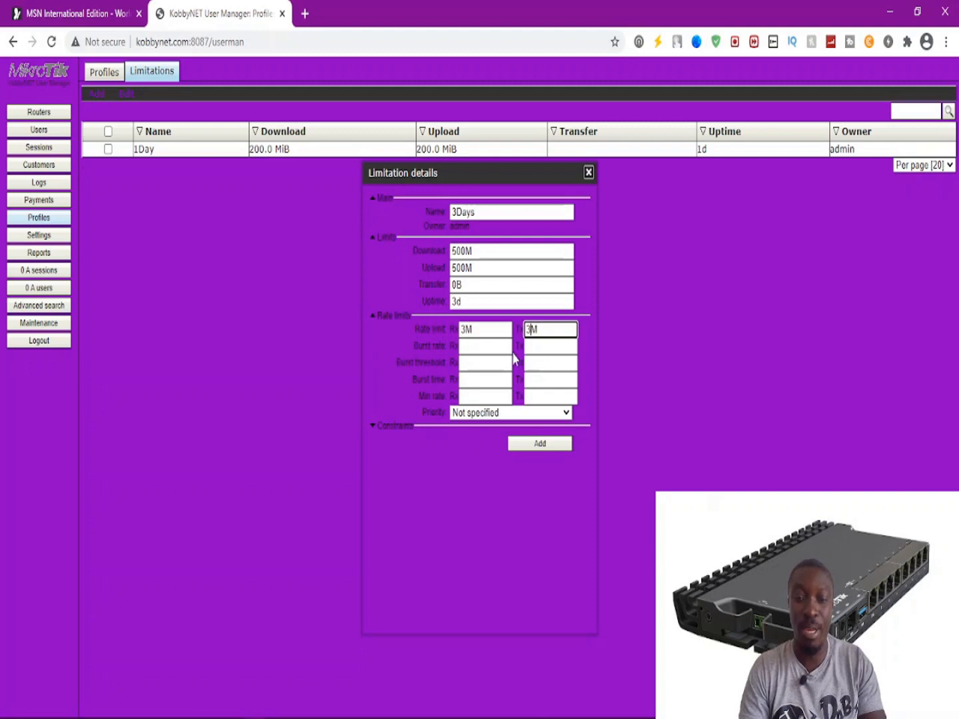
Set minimum receive and transmit rates to 3M and save the 3Days limitation.
click(465, 396)
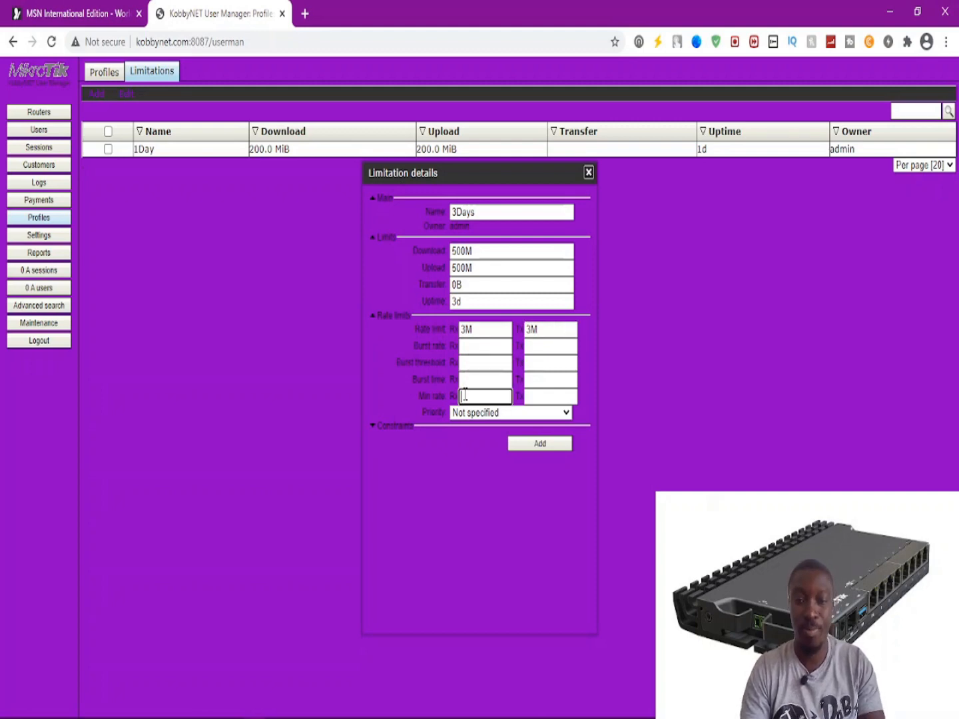
text(3M)
key(Tab)
text(3M)
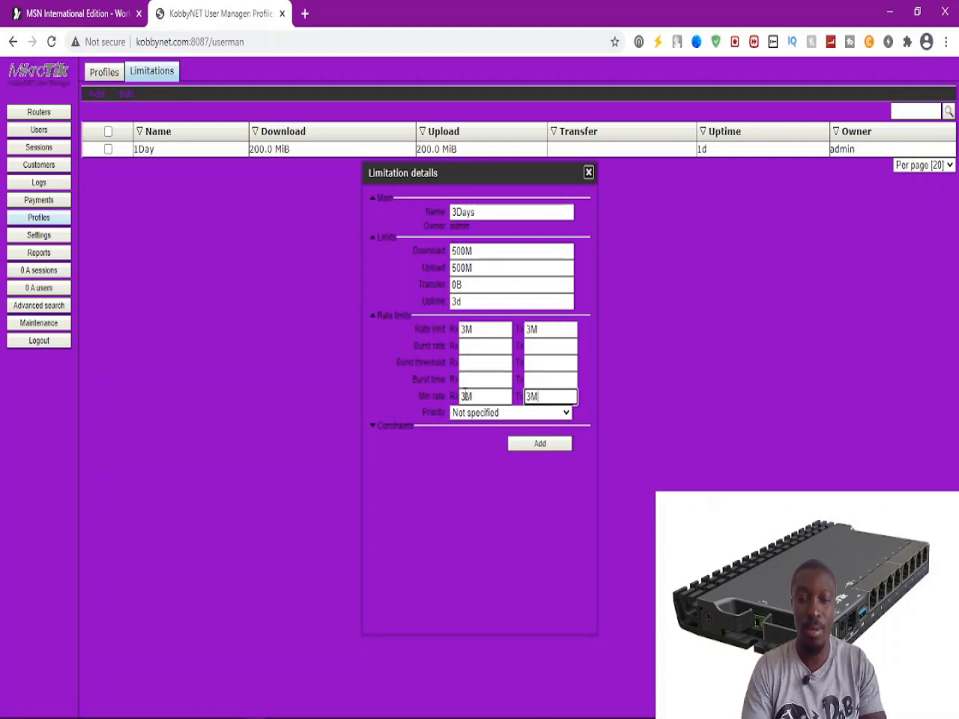
click(518, 444)
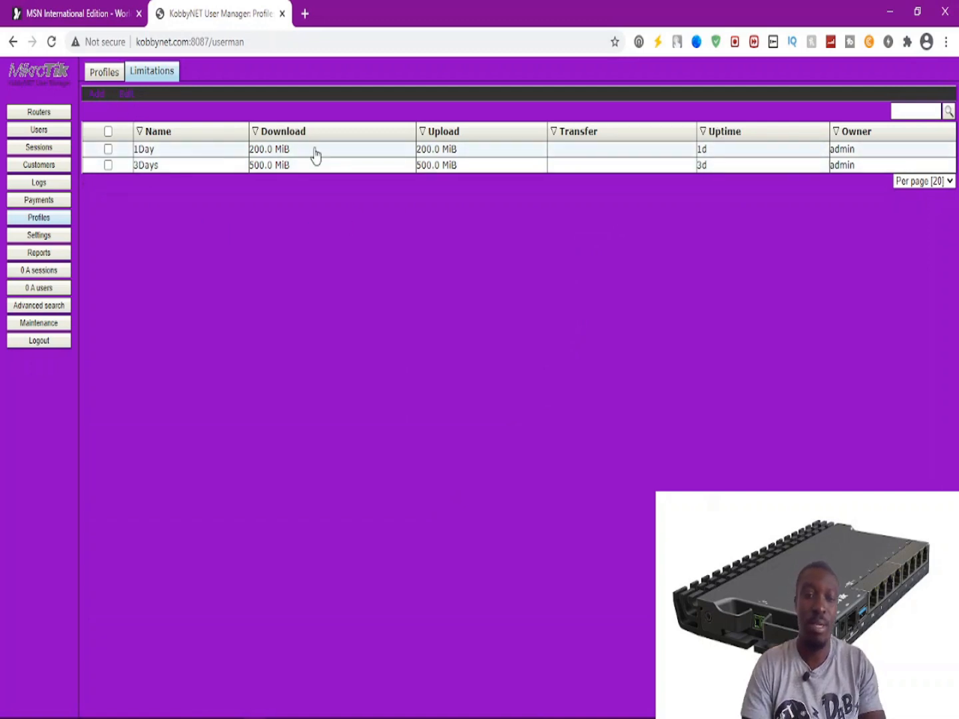
Start a 1Week limitation with 1G download, 1G upload and 1w uptime.
click(98, 111)
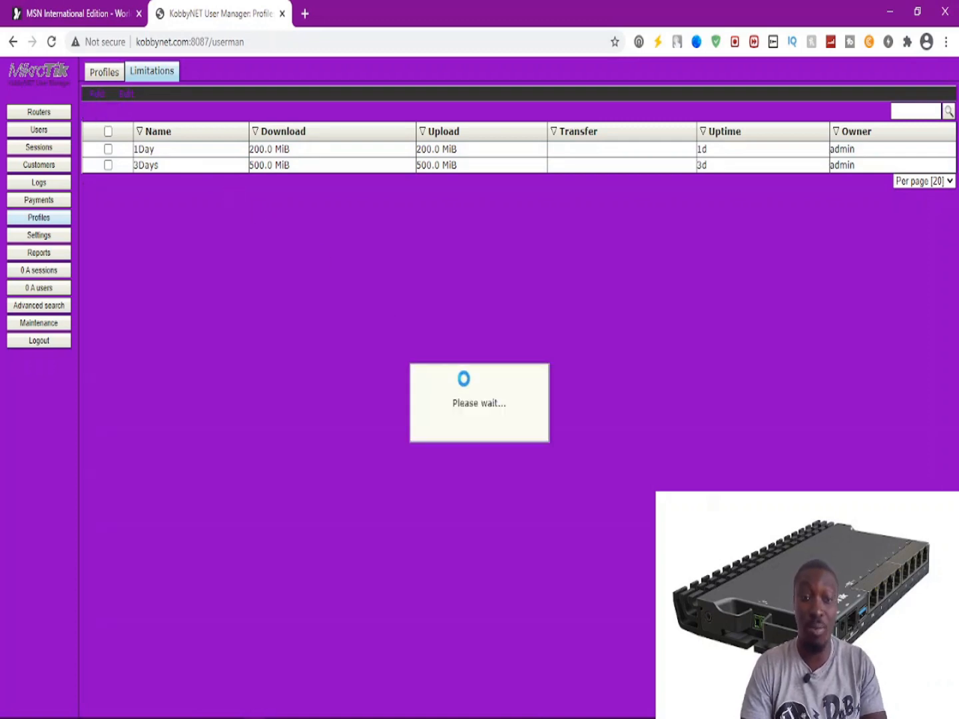
click(509, 210)
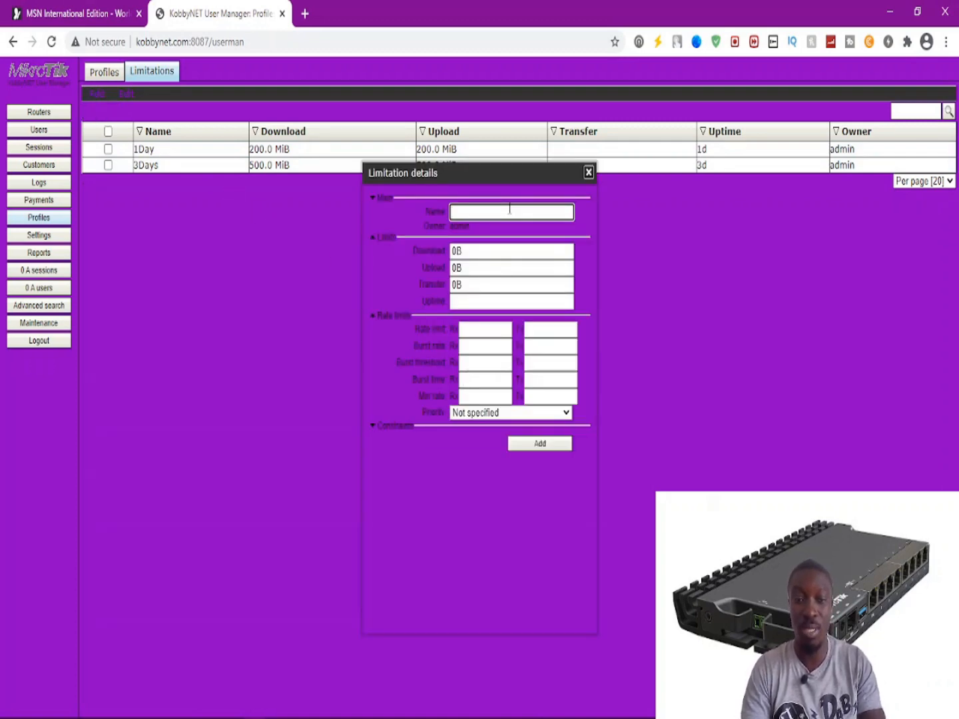
text(1Week)
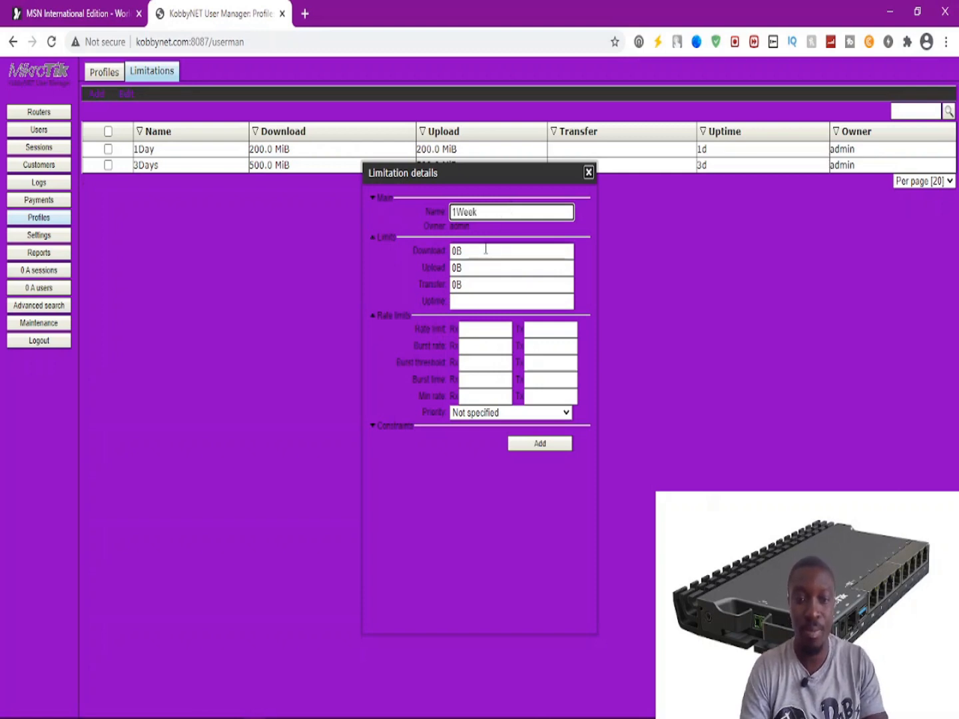
key(Tab)
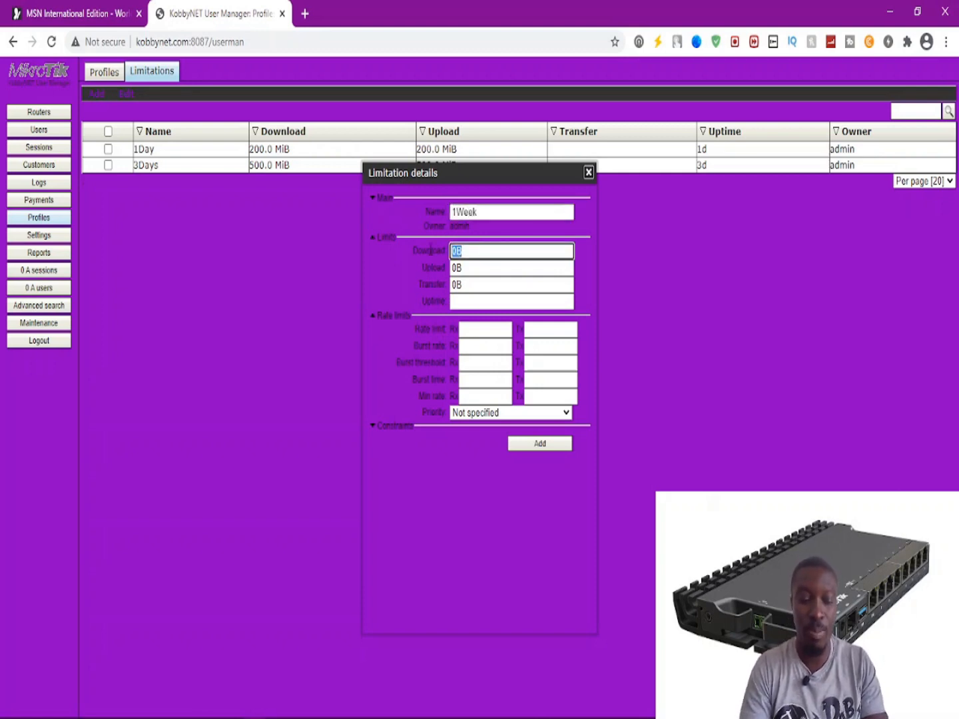
text(1G)
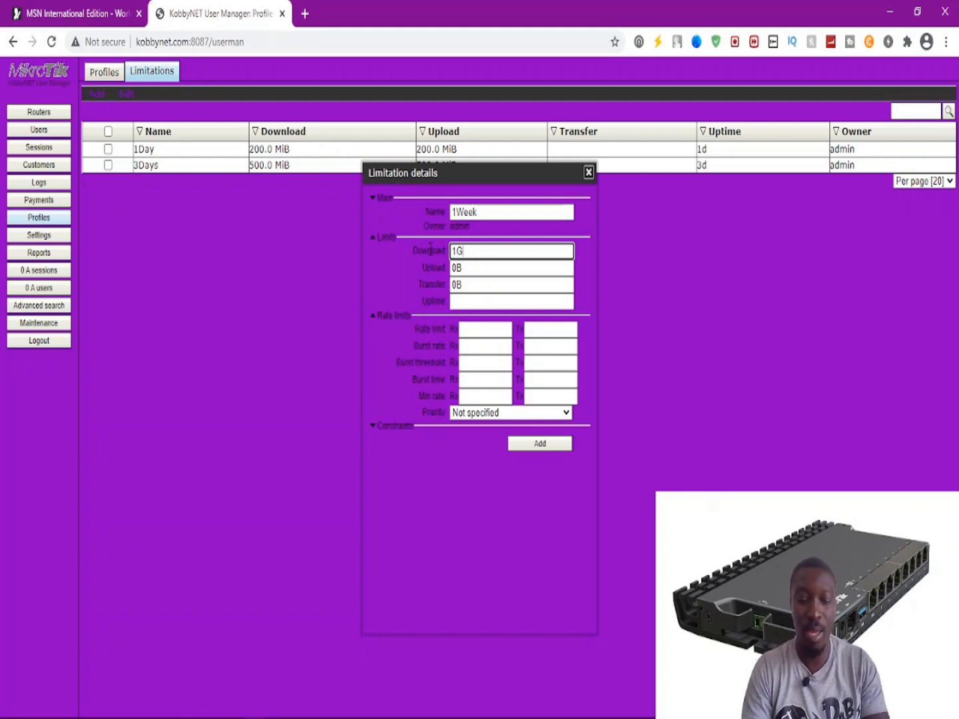
key(BackSpace)
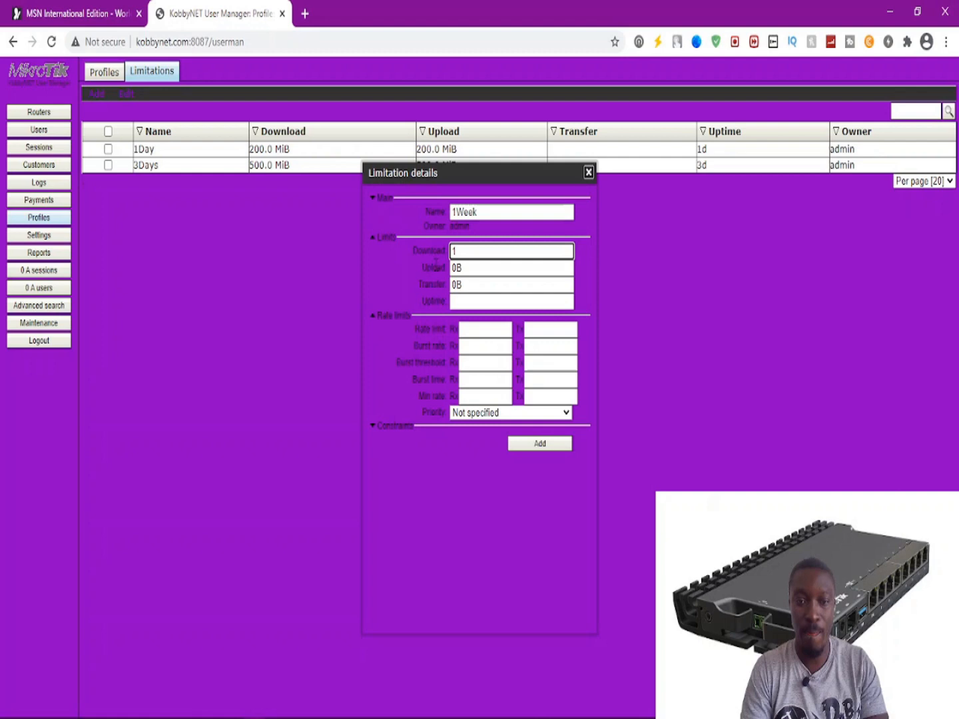
text(gig)
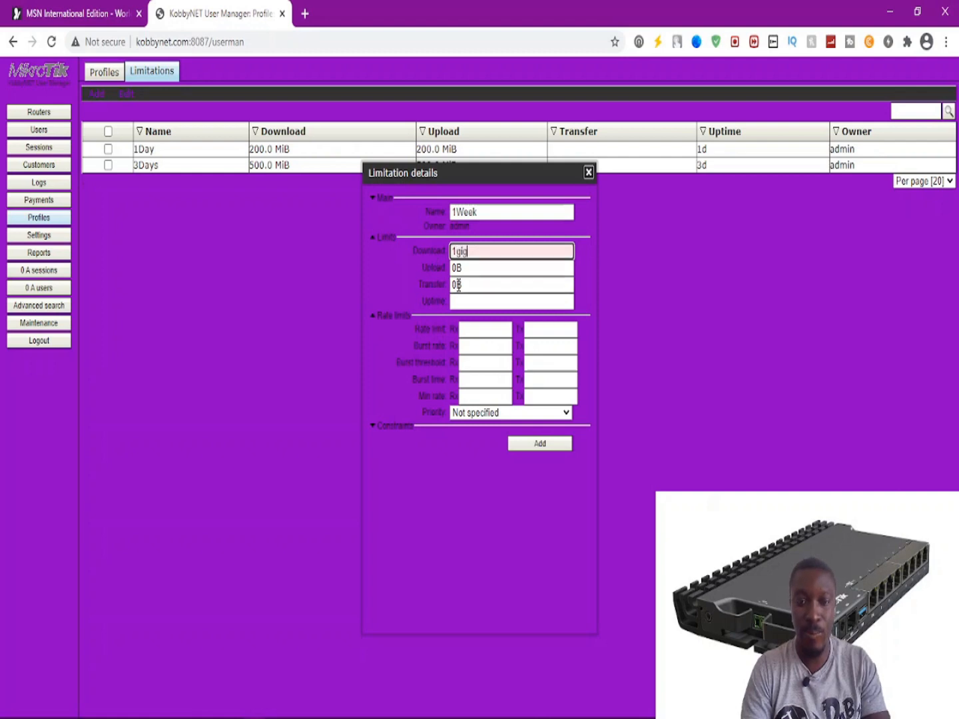
key(BackSpace)
key(BackSpace)
key(BackSpace)
key(BackSpace)
text(G)
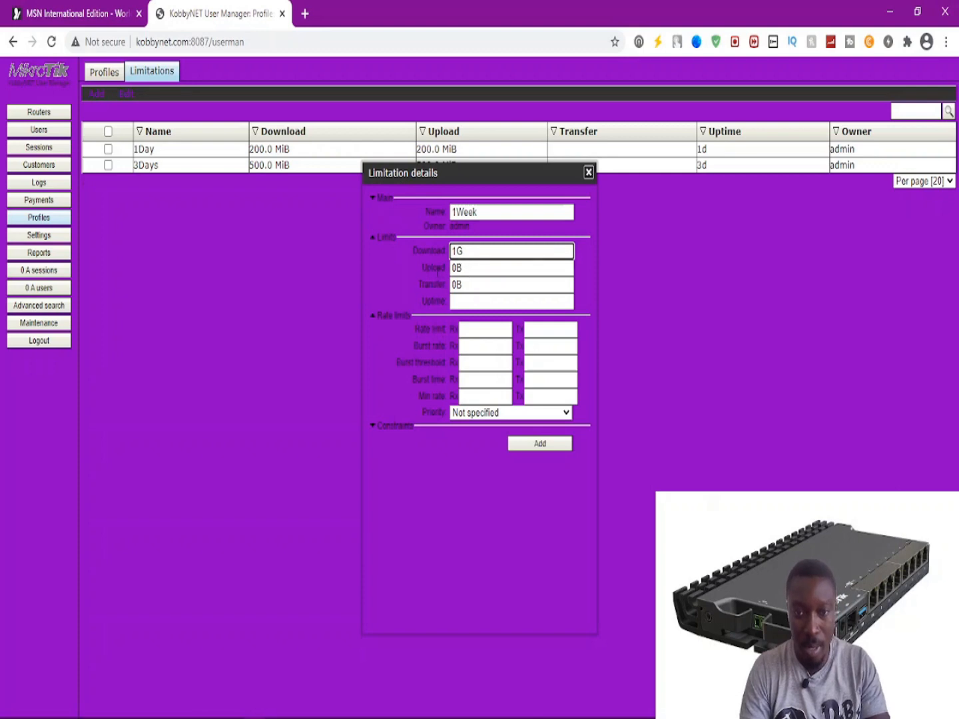
key(Tab)
text(1G)
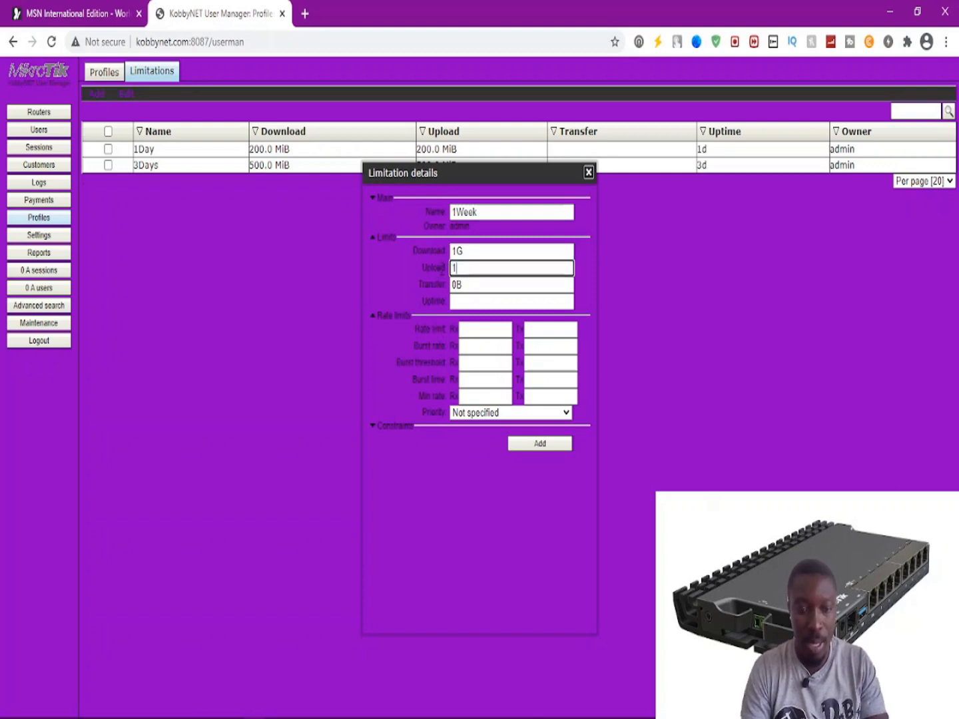
click(459, 301)
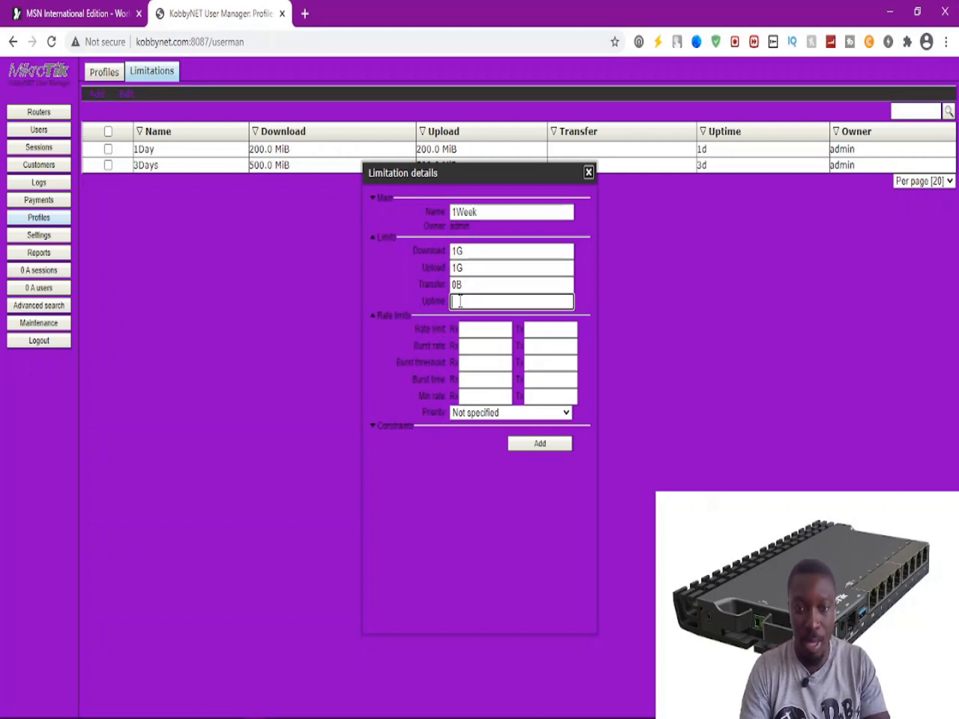
text(1w)
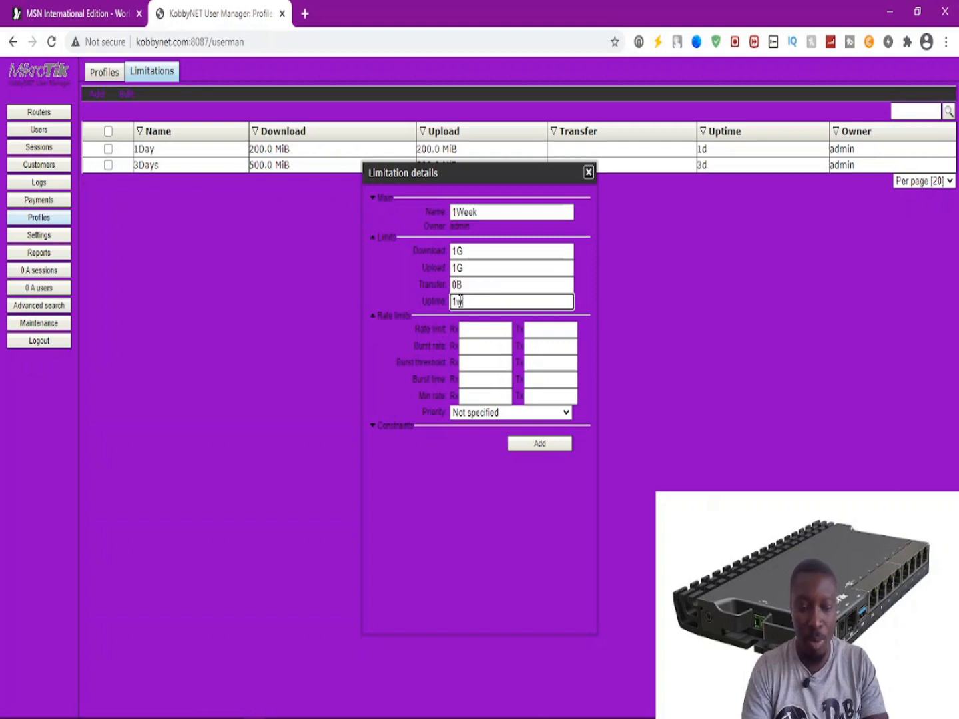
Set 4M rate limit and 4M minimum rates, then save the 1Week limitation.
click(478, 328)
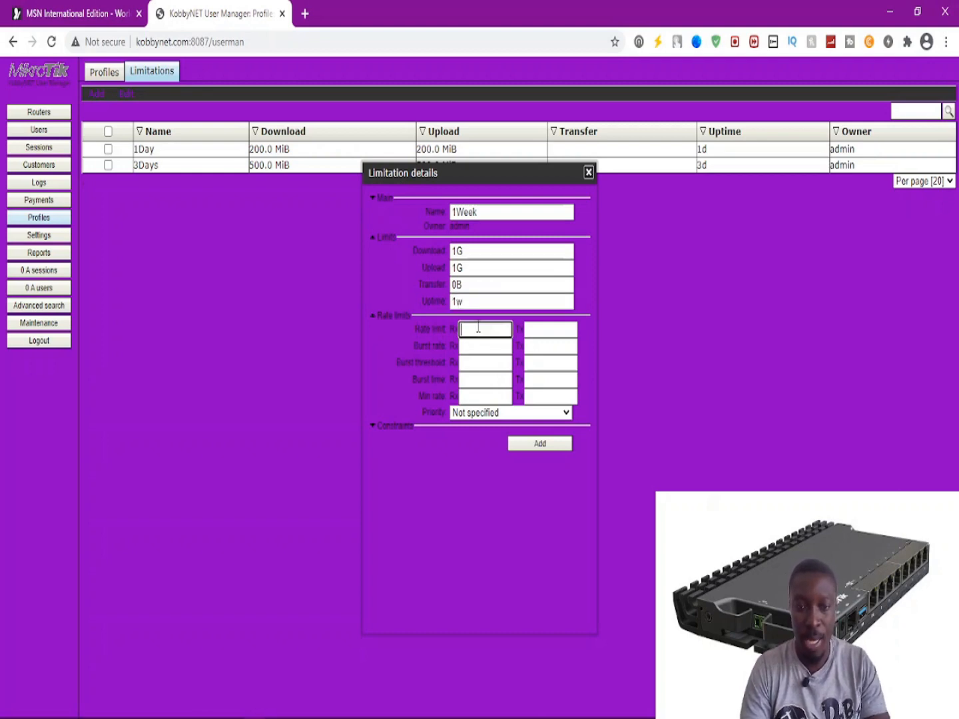
text(4)
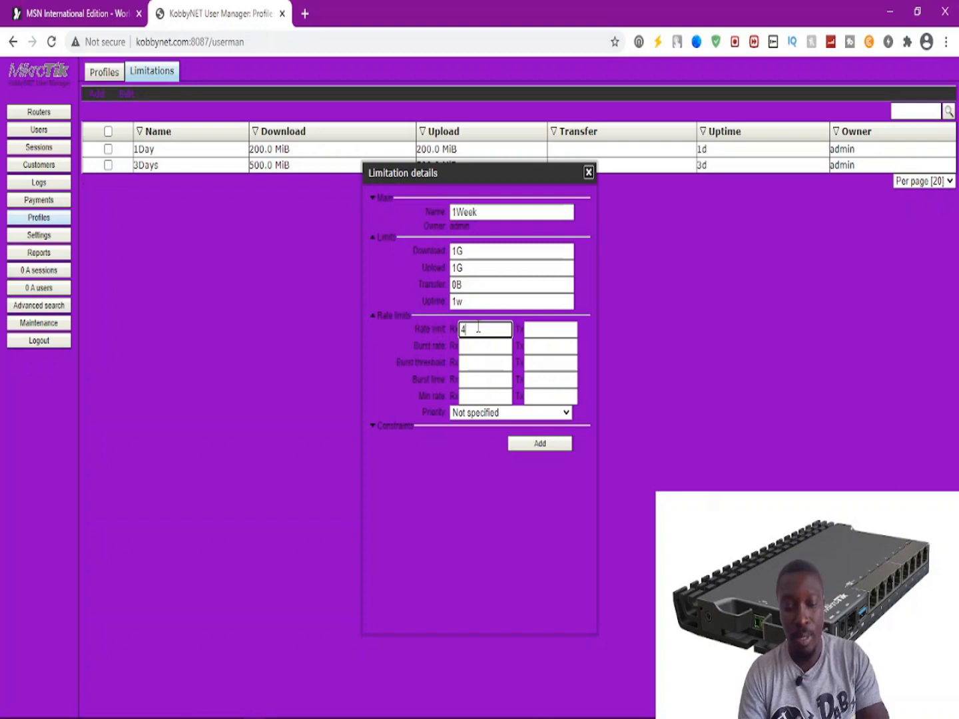
text(M)
key(Tab)
text(4M)
key(Tab)
key(Tab)
key(Tab)
key(Tab)
key(Tab)
key(Tab)
key(Tab)
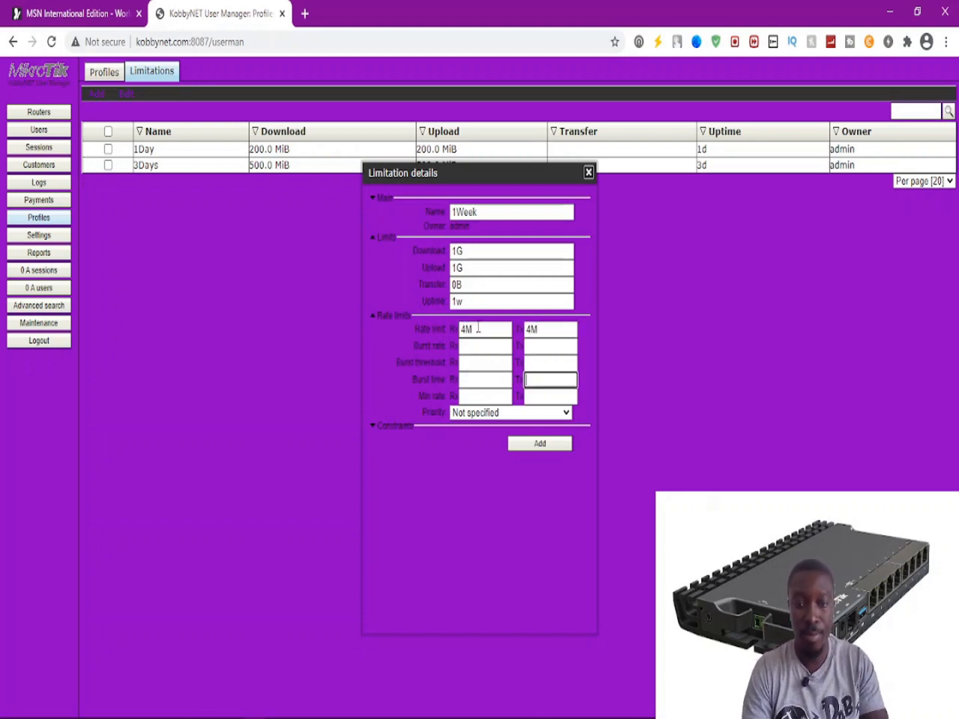
text(4M)
key(Tab)
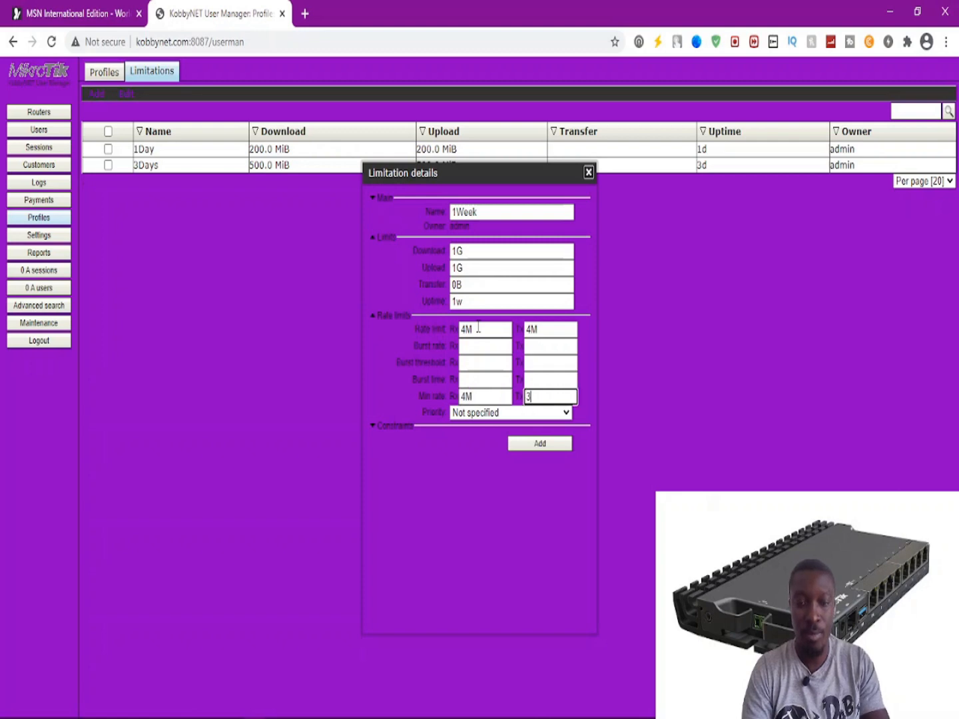
text(4M)
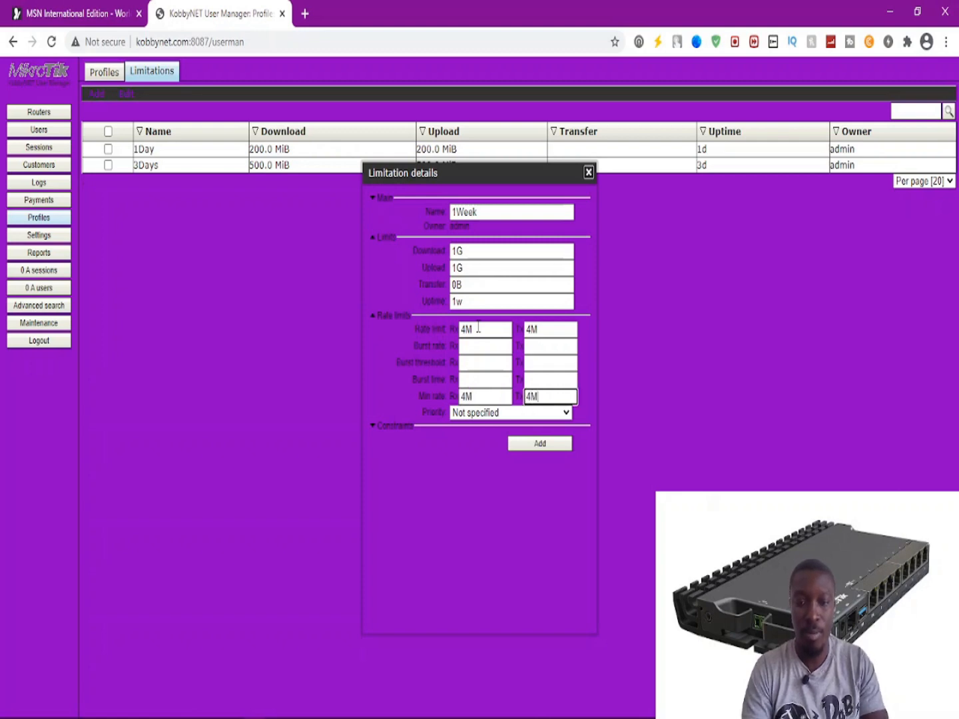
click(530, 446)
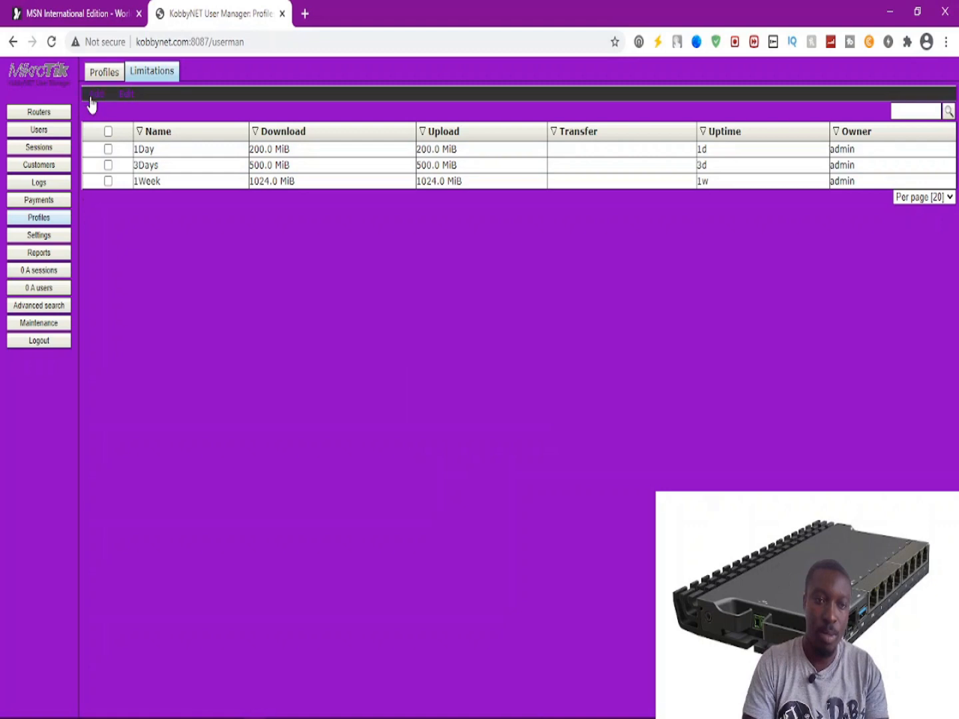
Start a 2Weeks limitation with 2G download, 2G upload and 2w uptime.
click(260, 150)
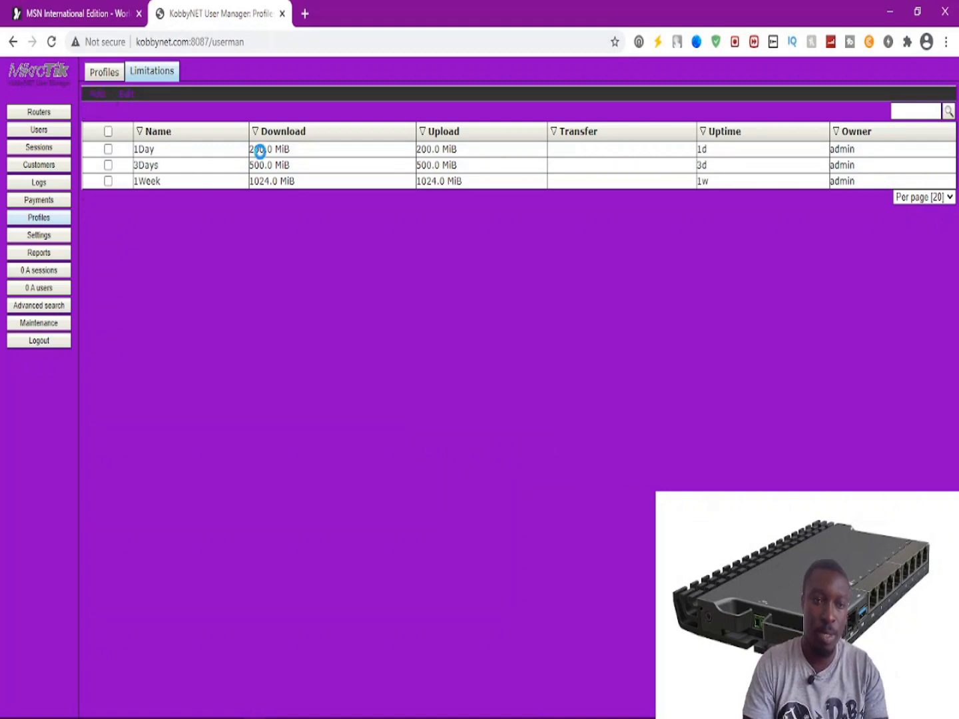
click(475, 211)
text(2Weeks)
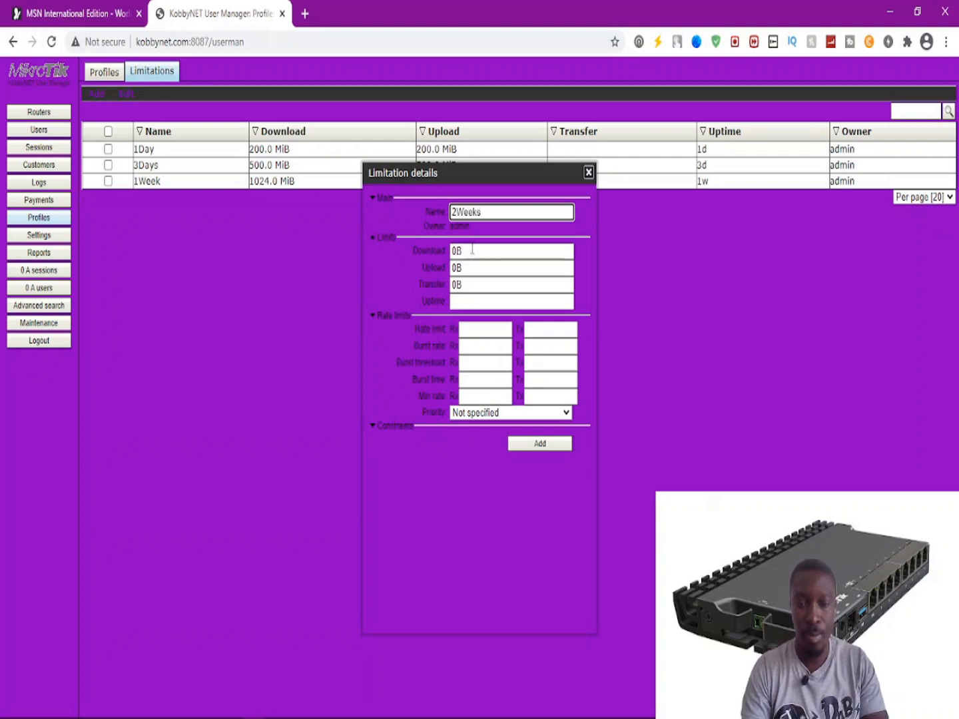
key(Tab)
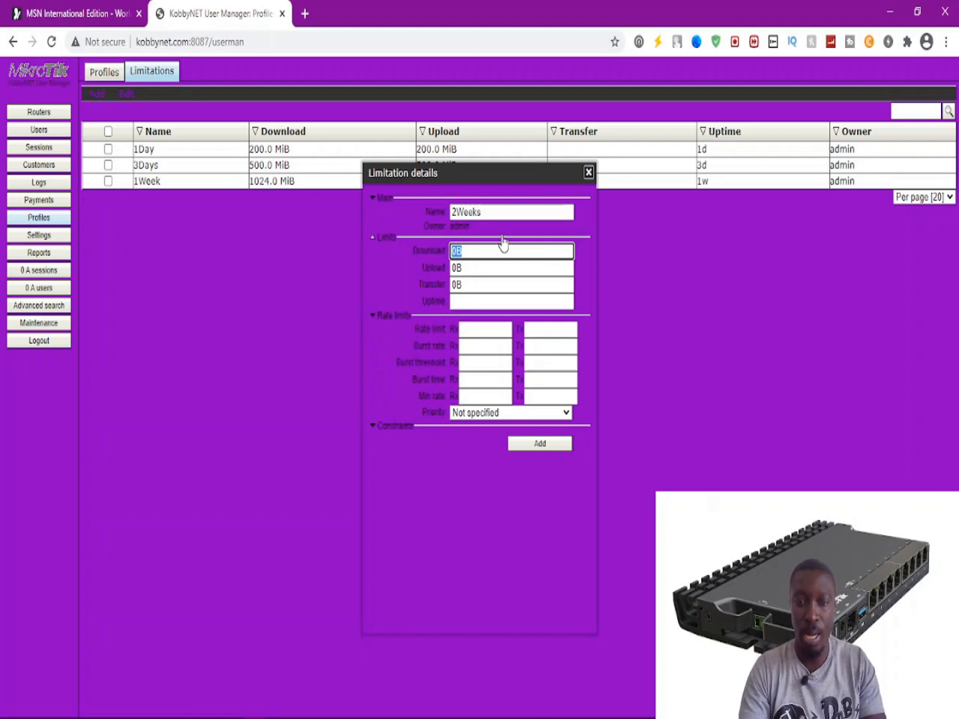
text(2G)
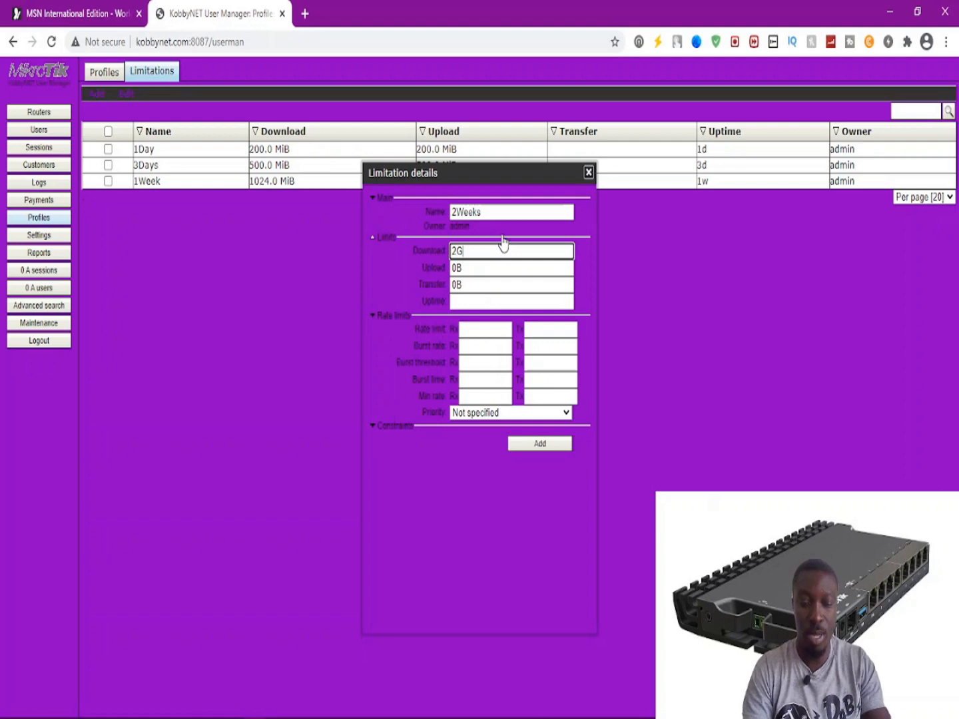
drag(499, 173, 505, 225)
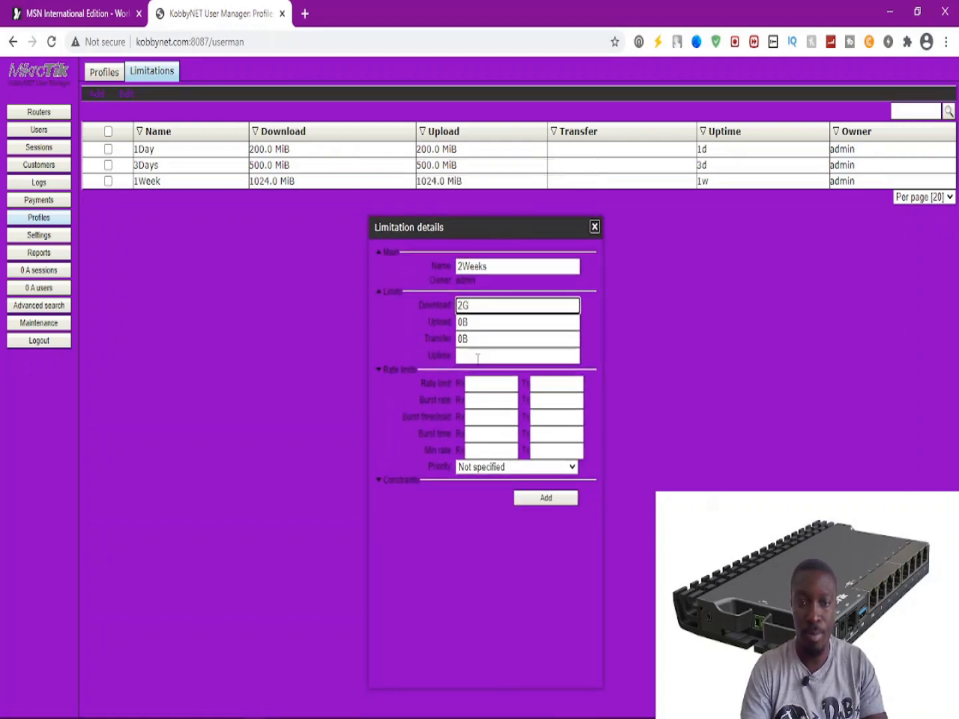
click(479, 322)
drag(480, 322, 457, 322)
text(2G)
click(466, 357)
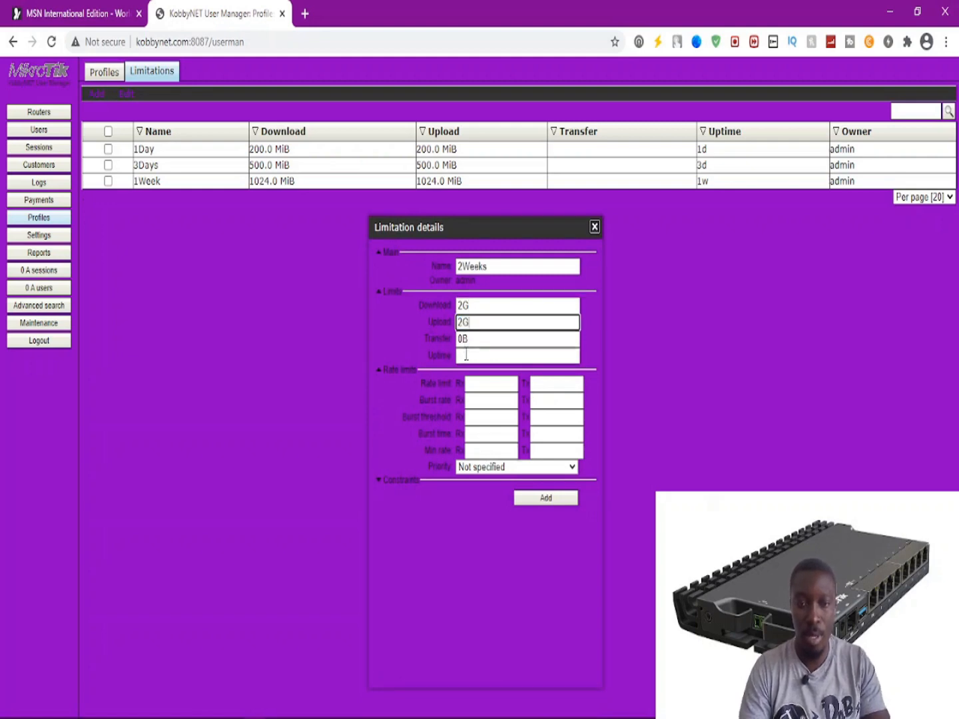
text(2w)
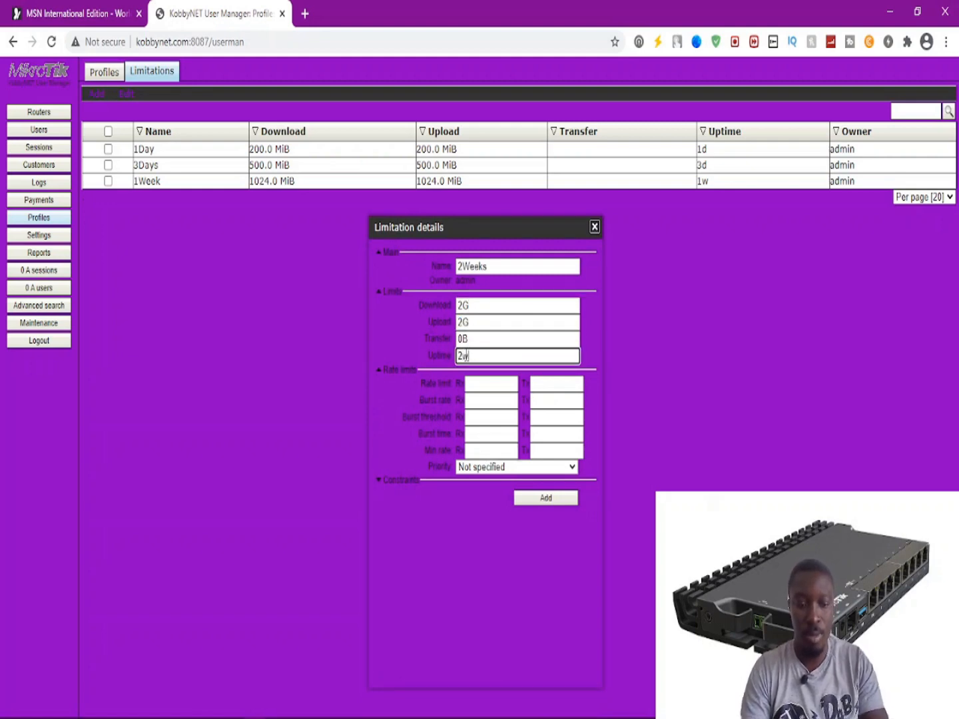
Set 6M rate limit and 6M minimum rates, then save the 2Weeks limitation.
click(476, 383)
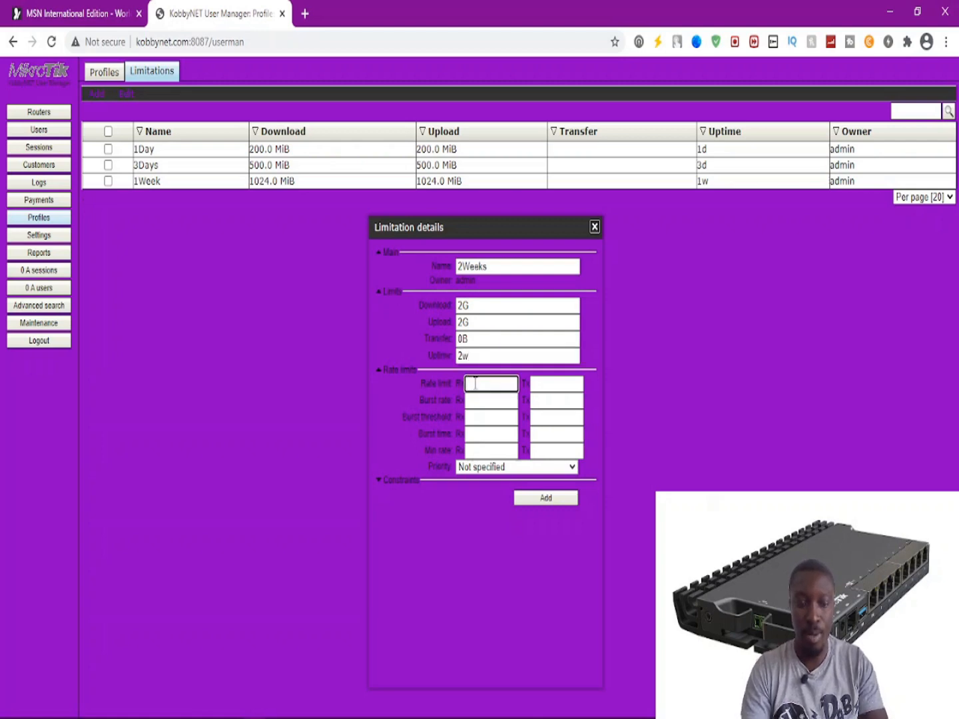
text(6M)
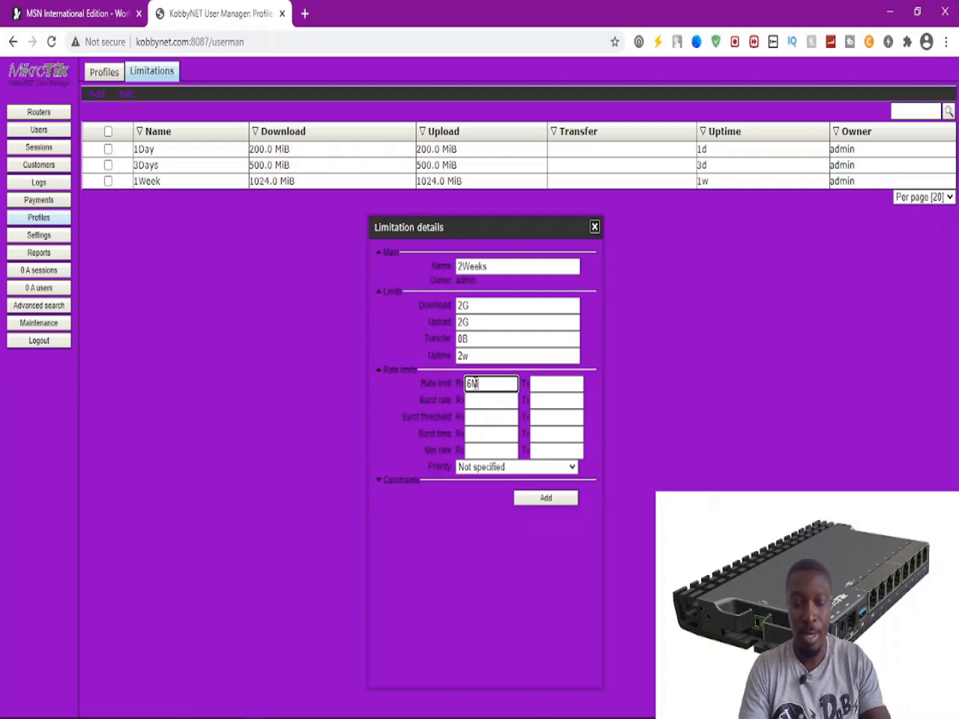
key(Tab)
text(6M)
key(Tab)
key(Tab)
key(Tab)
key(Tab)
key(Tab)
key(Tab)
key(Tab)
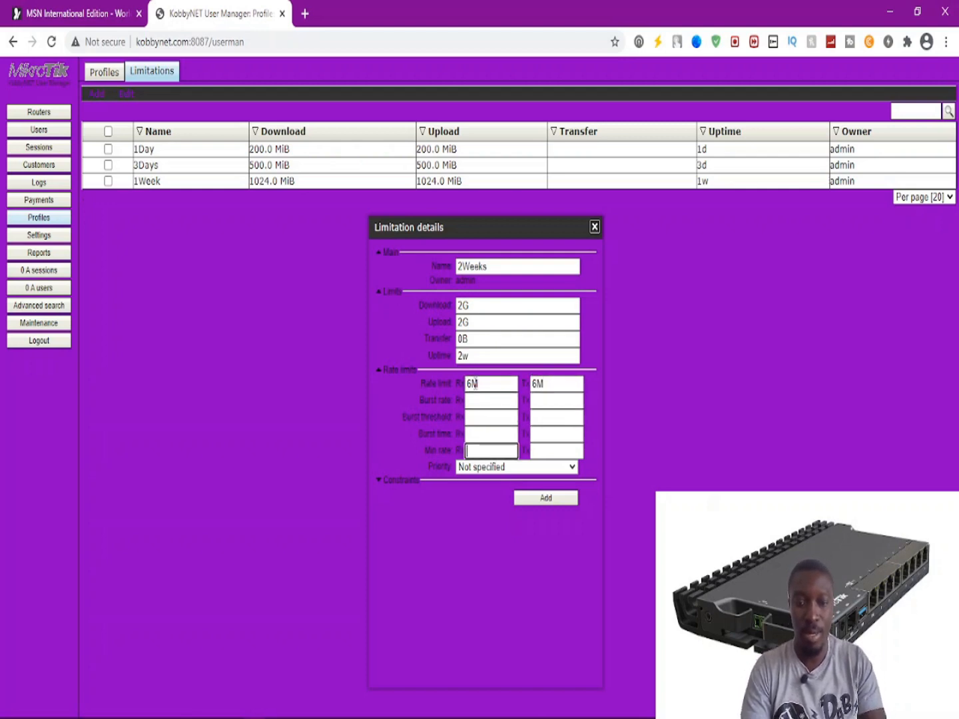
text(6M)
key(Tab)
text(6M)
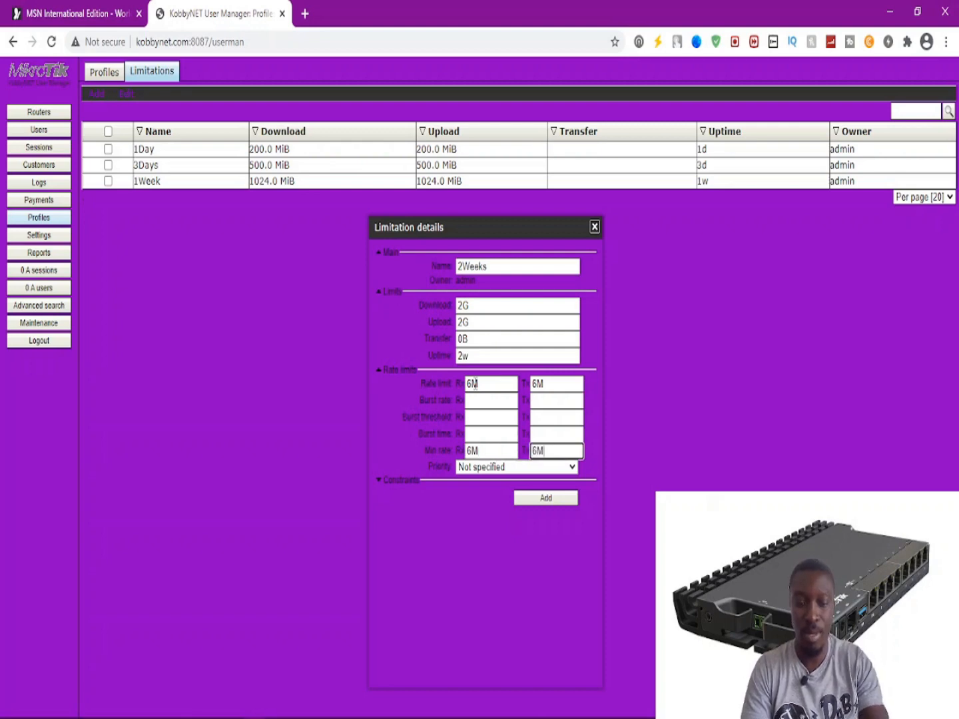
click(532, 498)
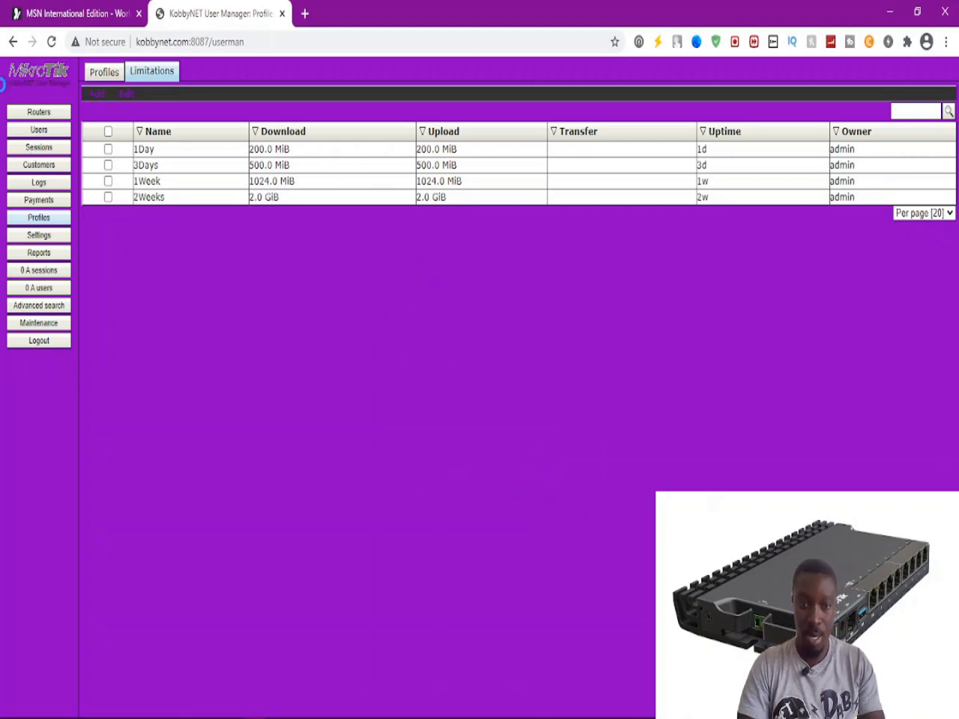
Start a 1Month limitation with 10G download and upload and 4w3d uptime.
click(95, 95)
click(98, 114)
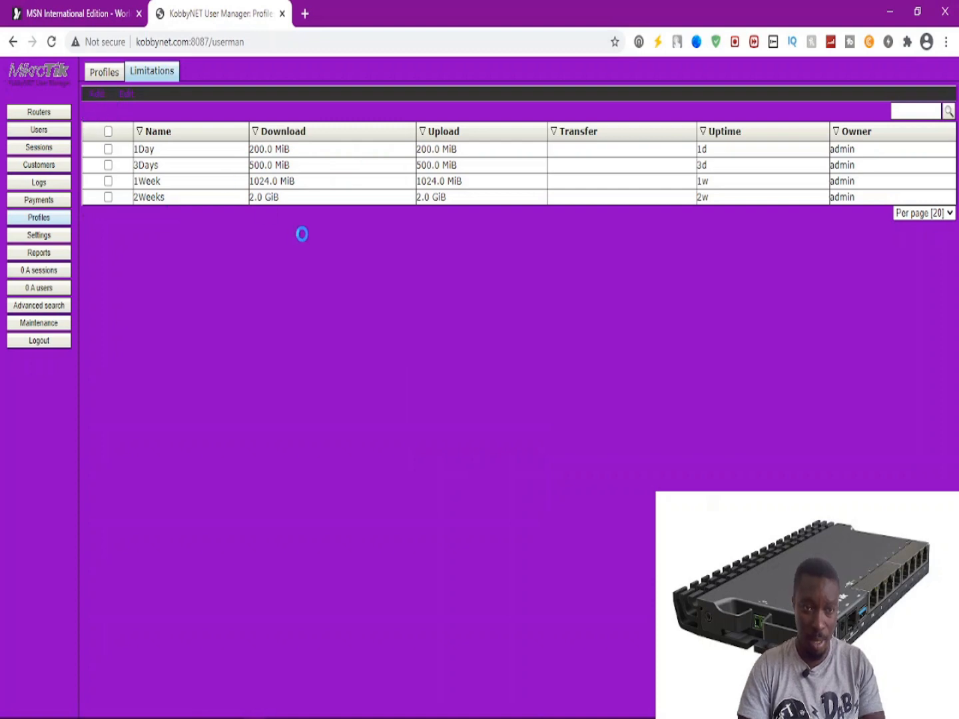
click(461, 266)
text(1Month)
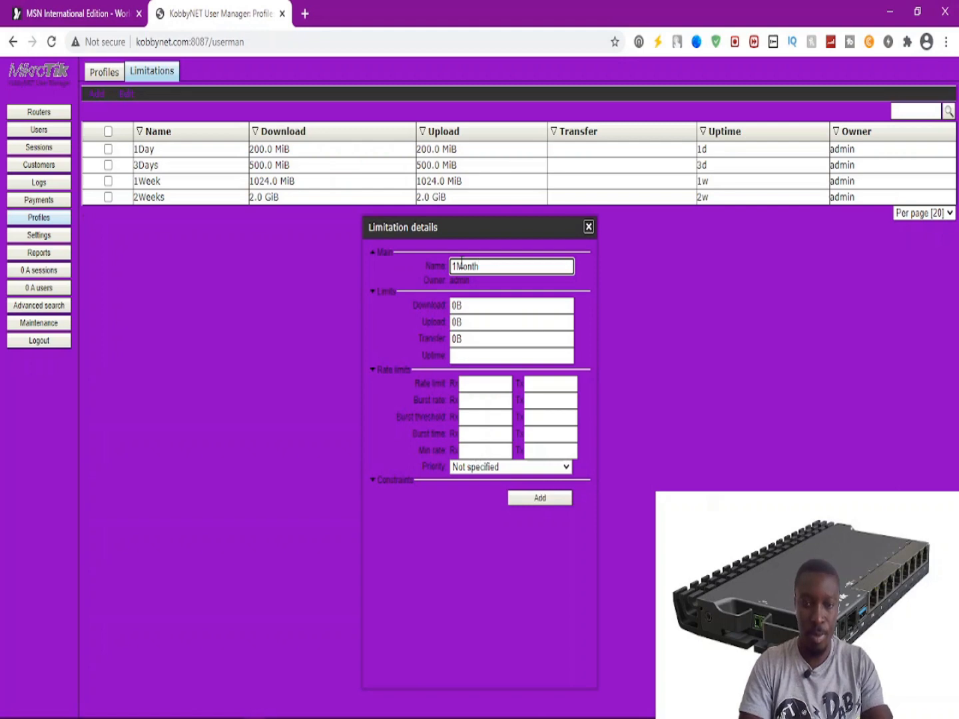
double_click(472, 305)
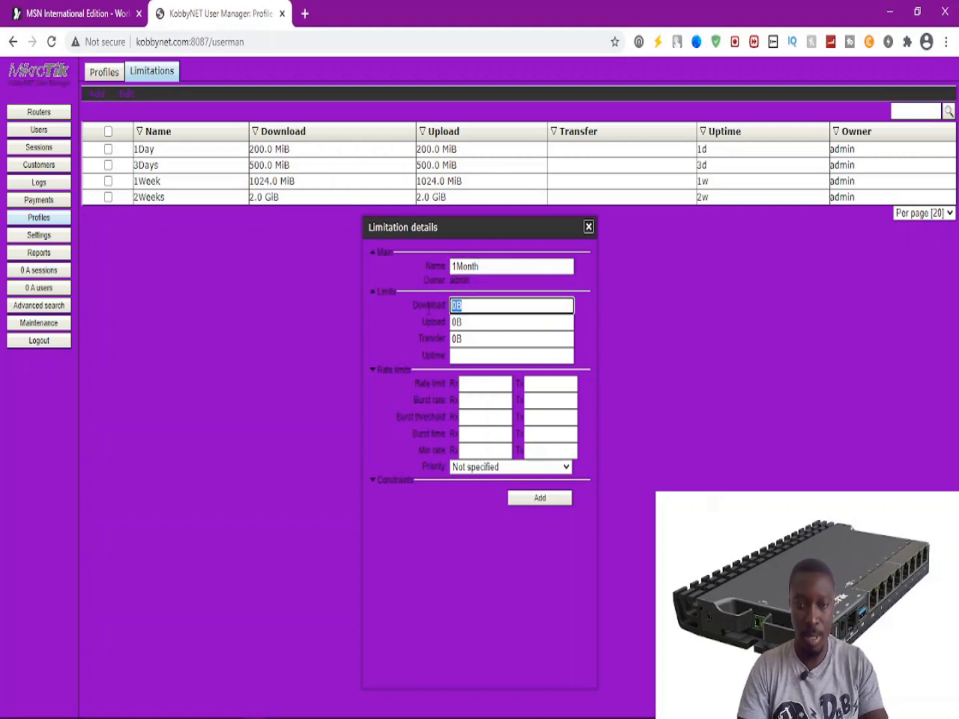
text(10G)
key(Tab)
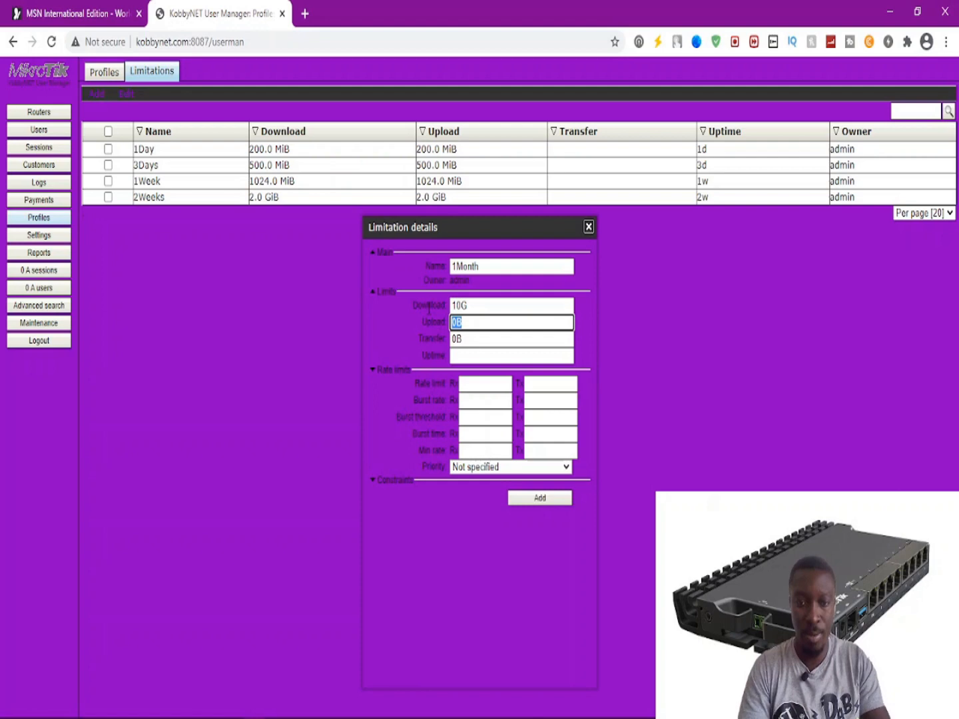
text(10G)
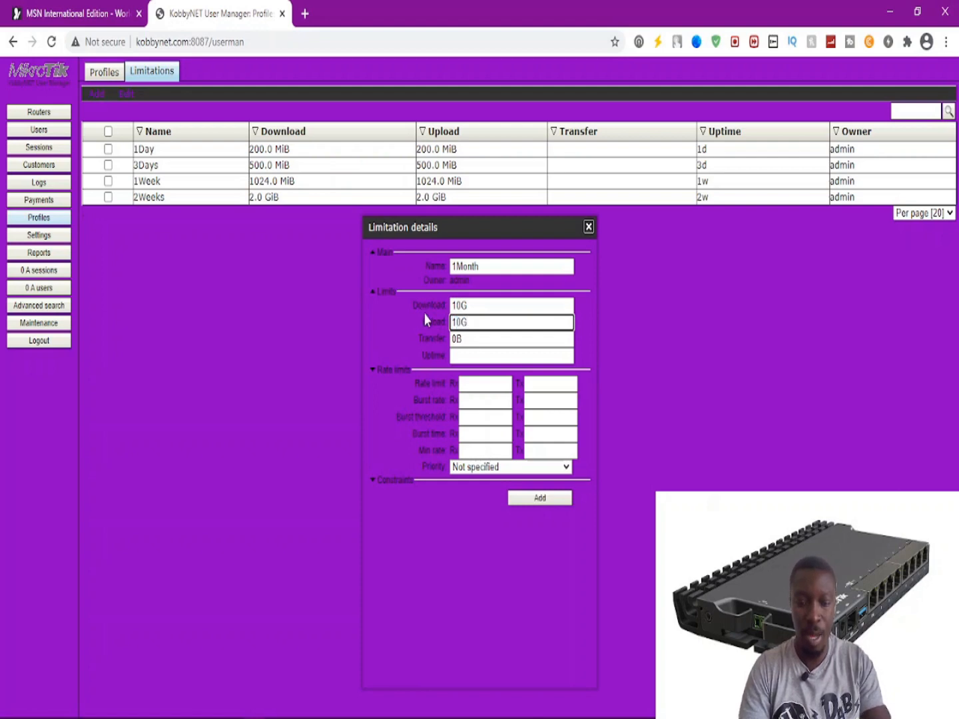
click(452, 354)
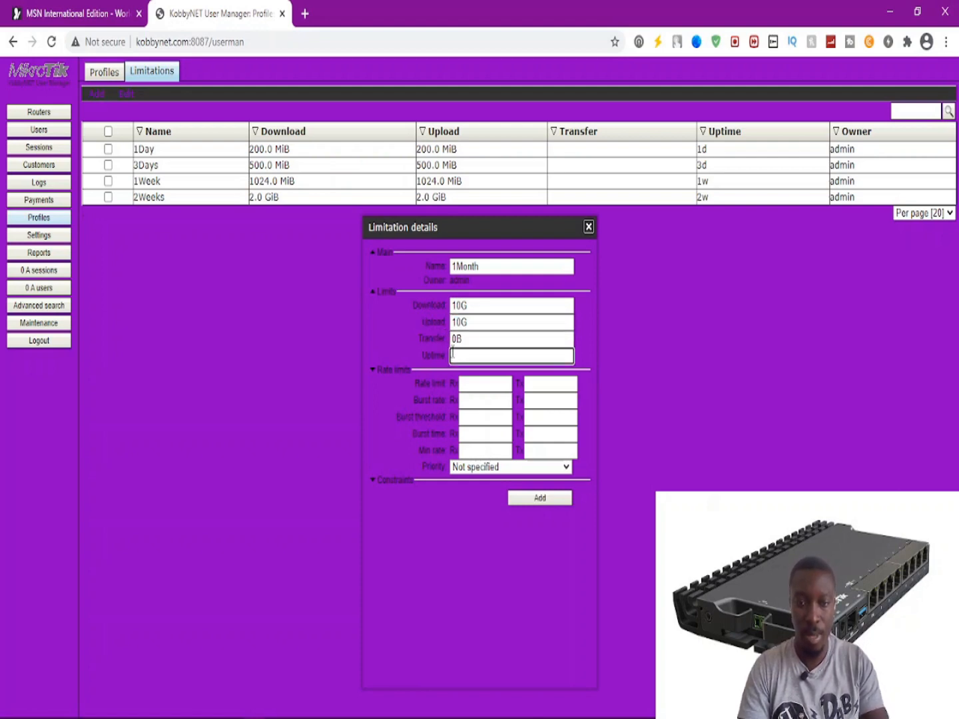
text(4)
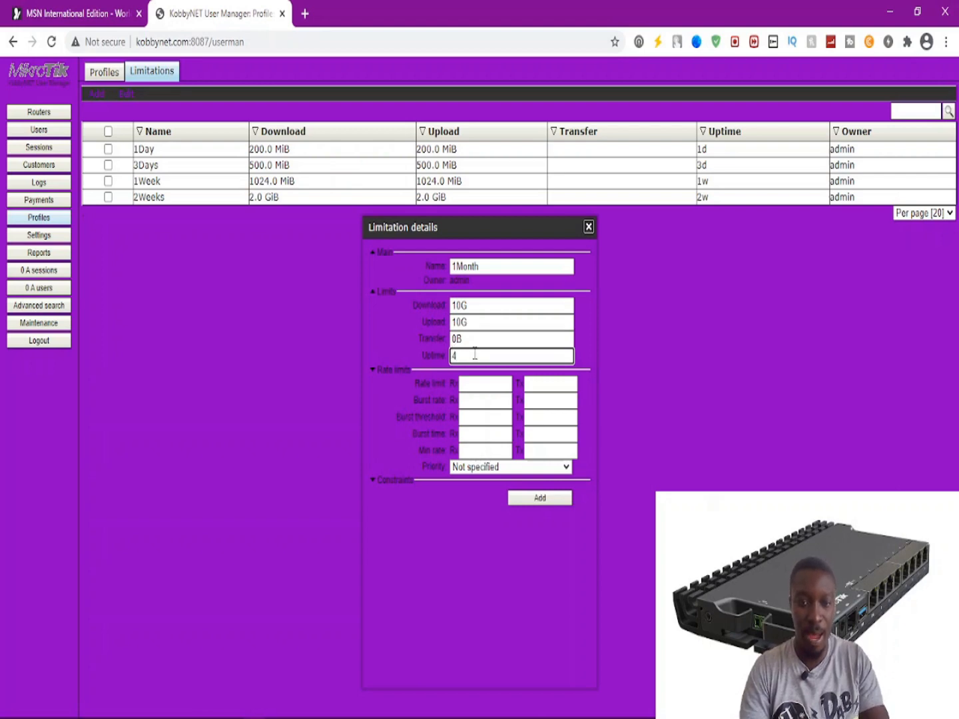
text(w3d)
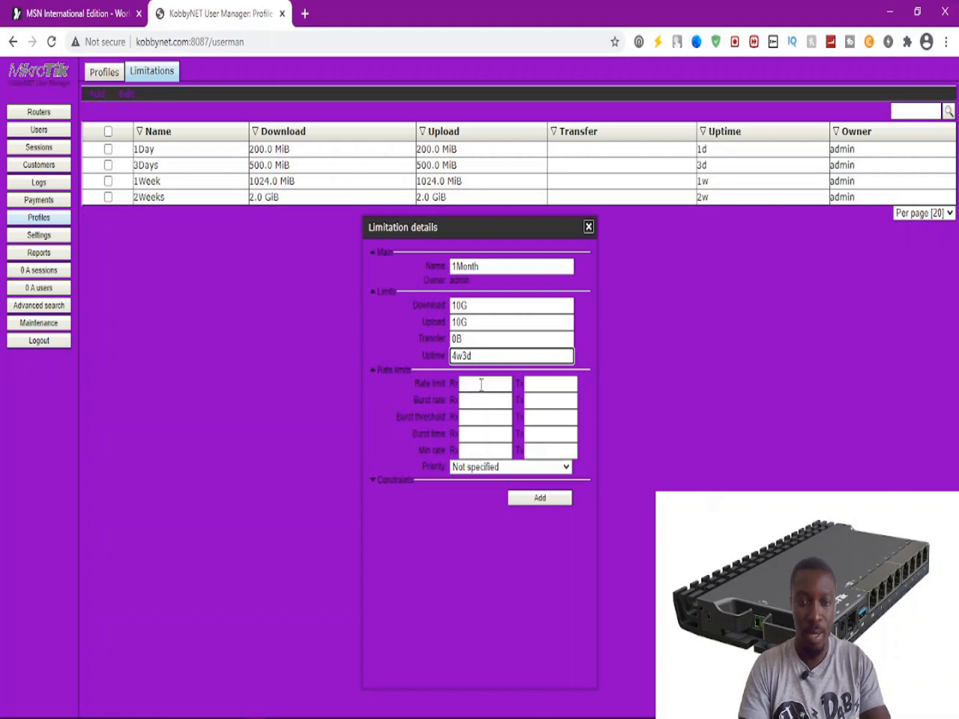
Fill in the 7M rate and minimum rate limits and save the 1Month limitation.
click(480, 385)
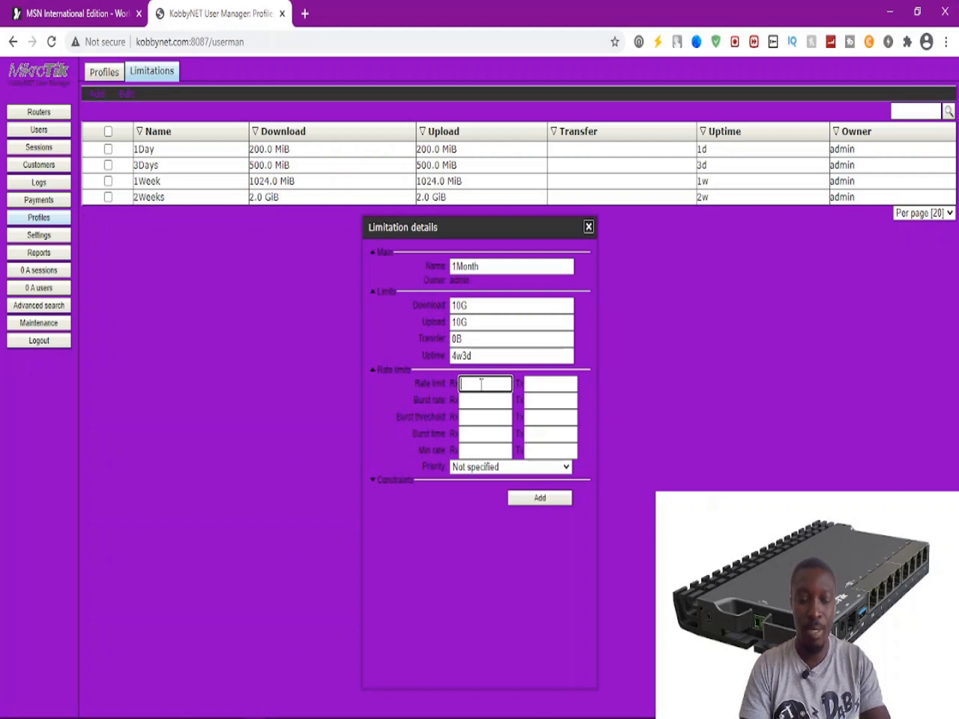
key(Tab)
key(Tab)
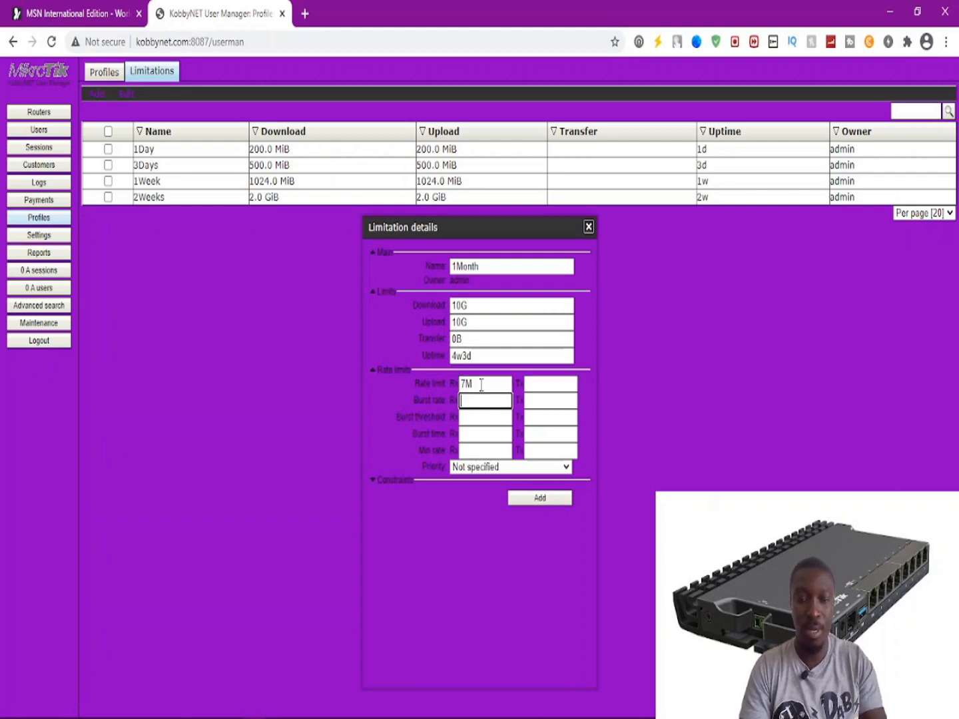
click(534, 383)
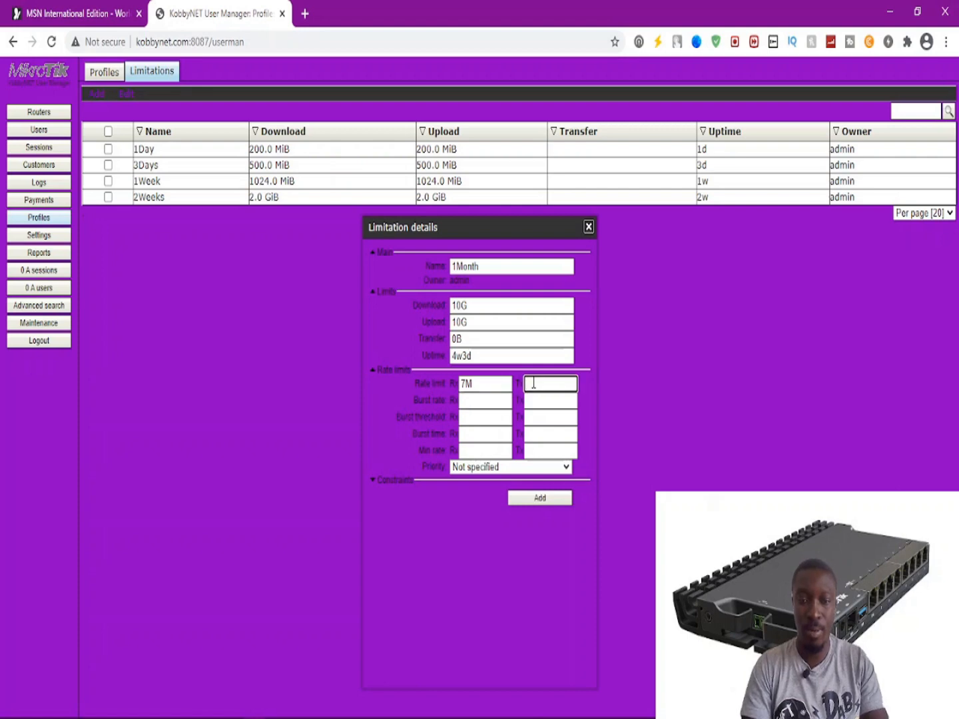
key(Tab)
key(Tab)
key(Tab)
key(Tab)
key(Tab)
key(Tab)
key(Tab)
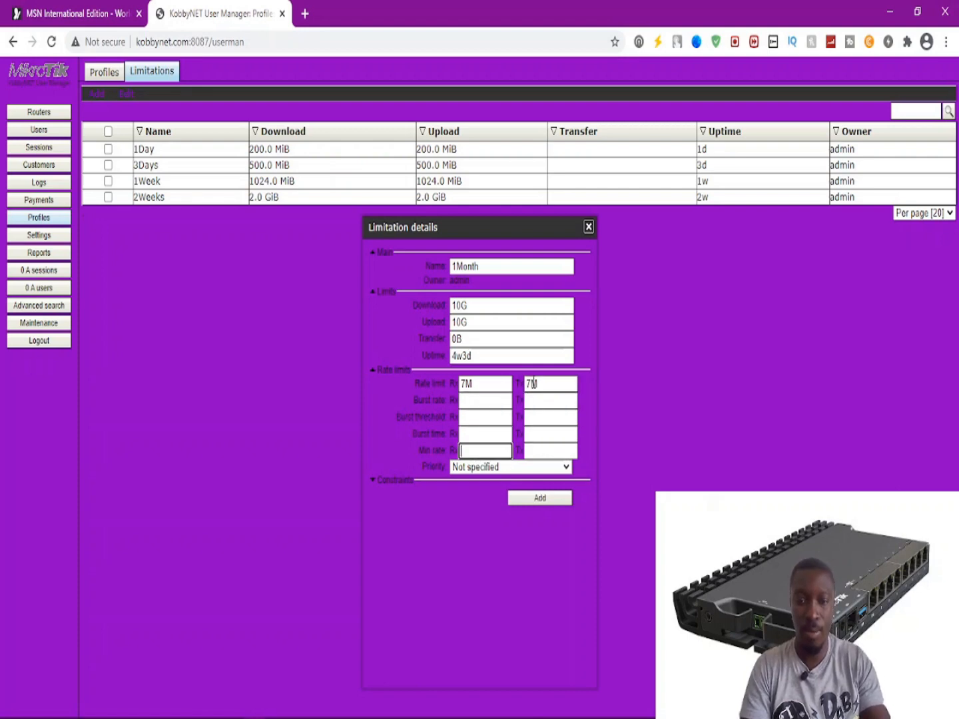
text(7M)
key(Tab)
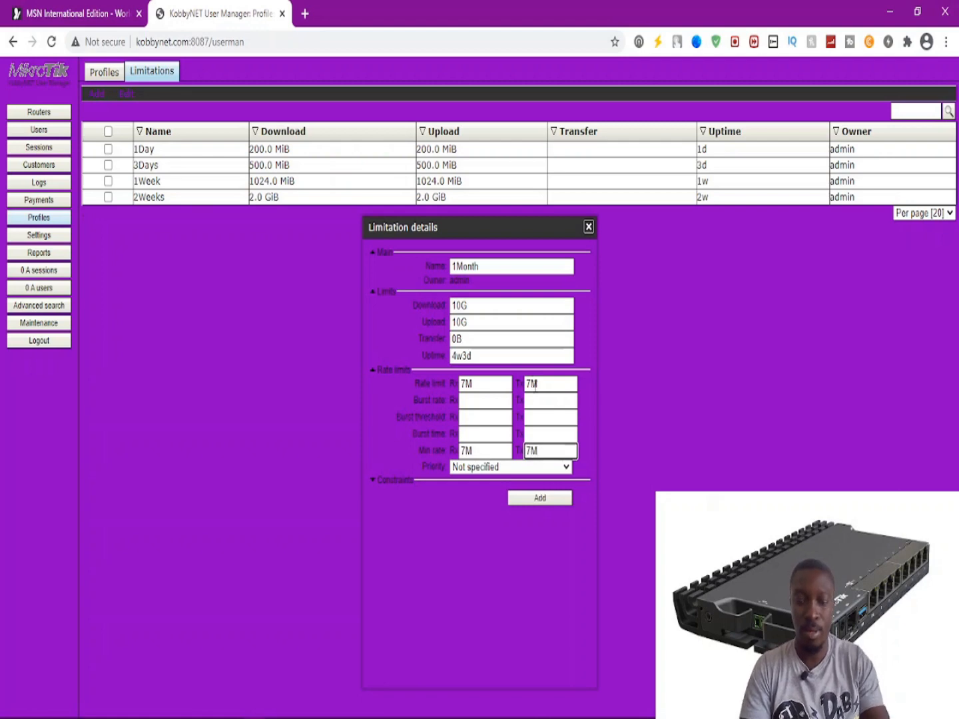
click(539, 500)
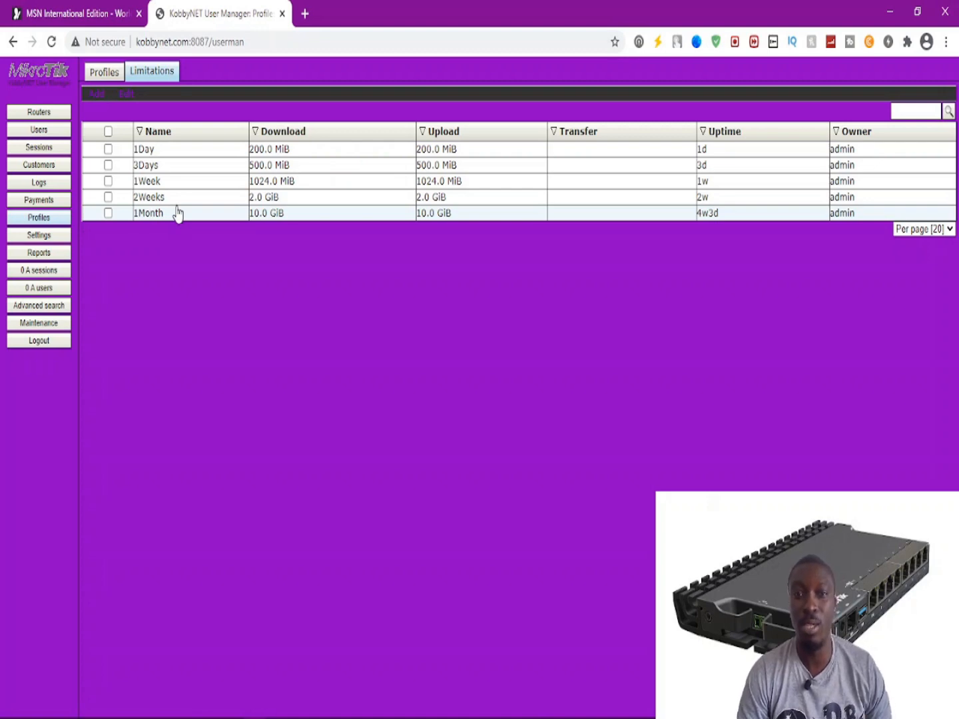
On the Profiles tab, attach the 1Day limitation to the 1Day profile.
click(102, 73)
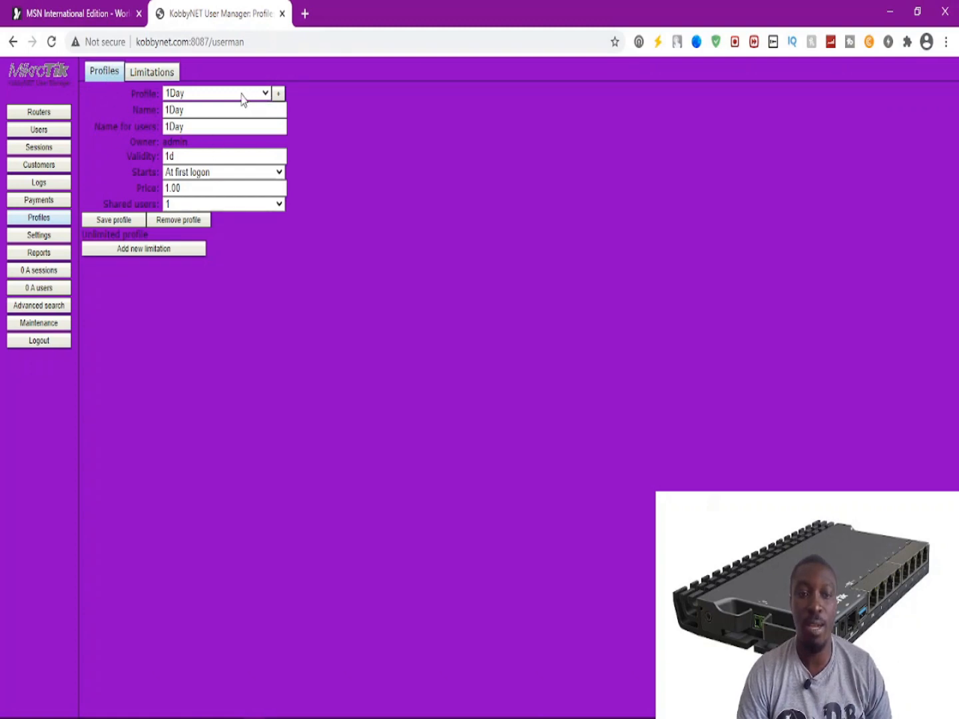
click(243, 94)
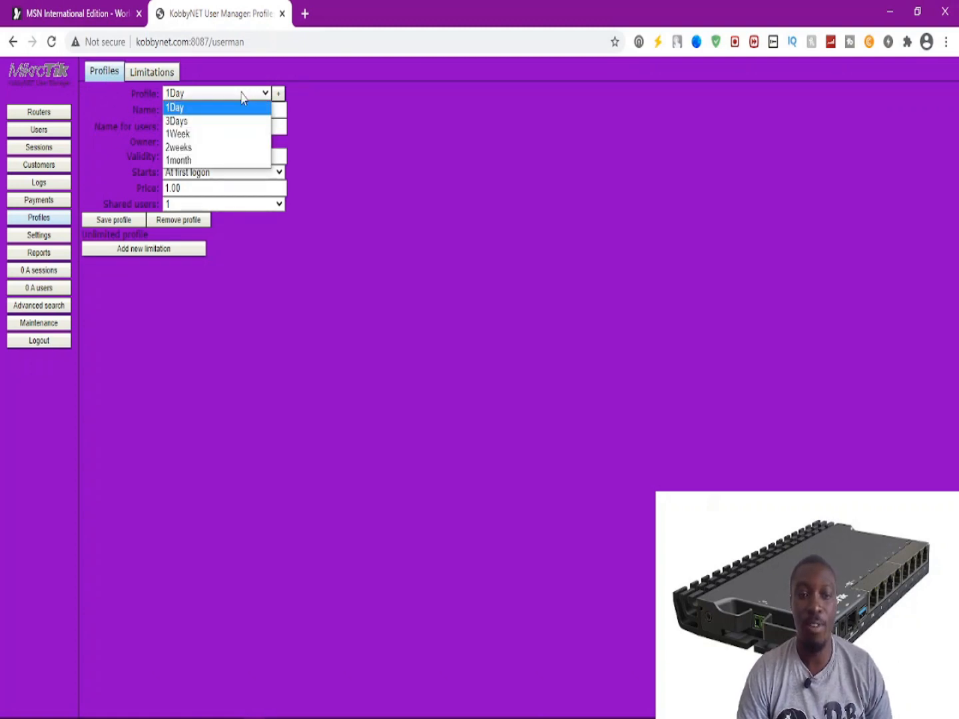
click(242, 94)
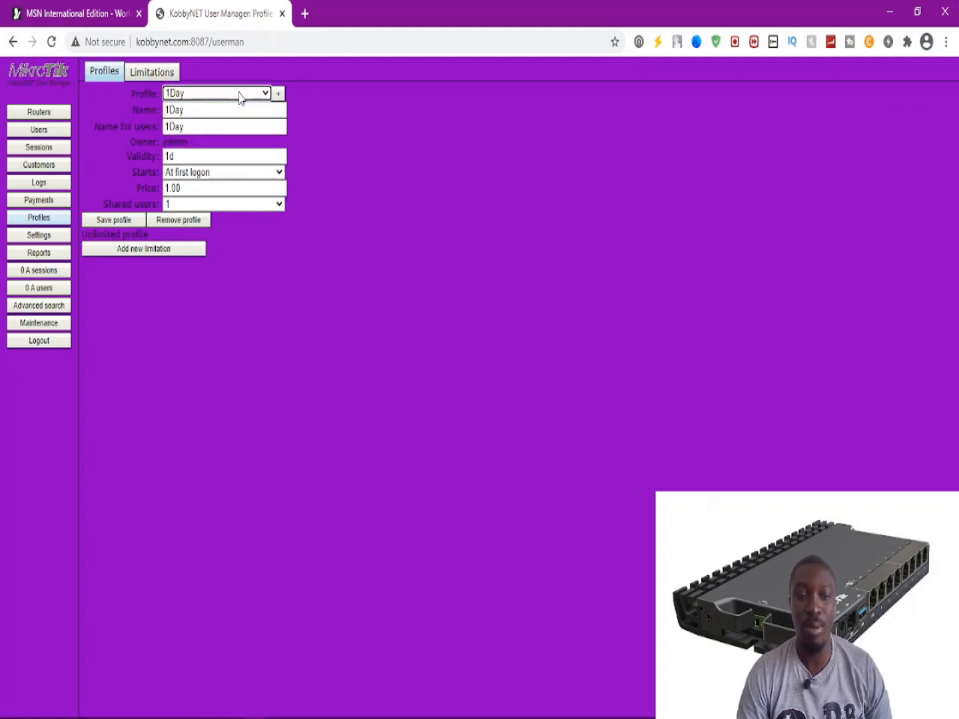
click(138, 256)
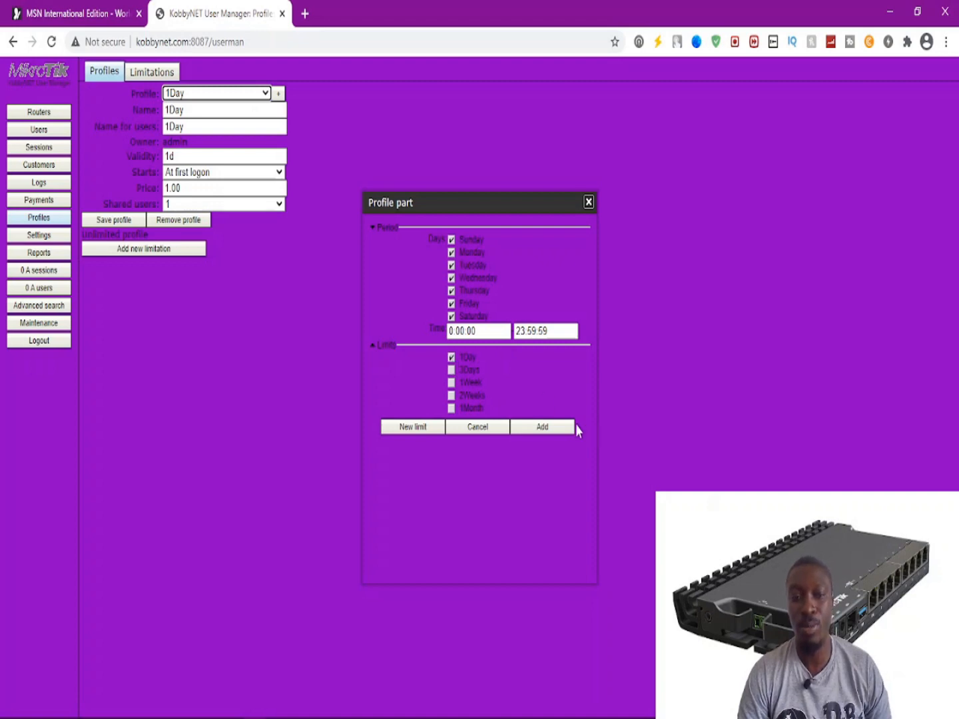
click(543, 427)
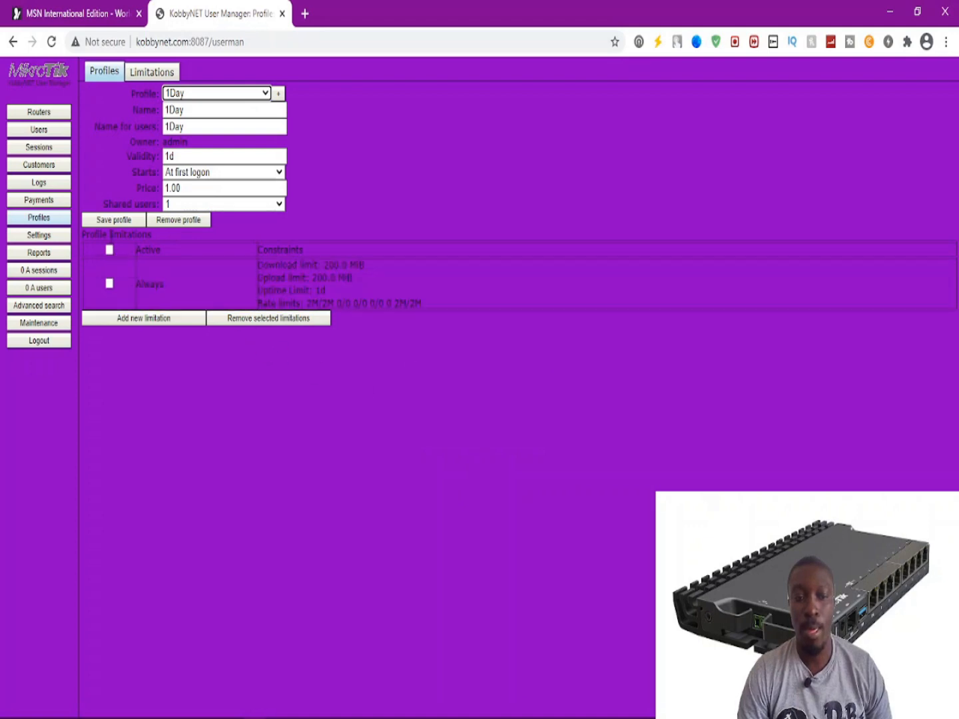
click(109, 249)
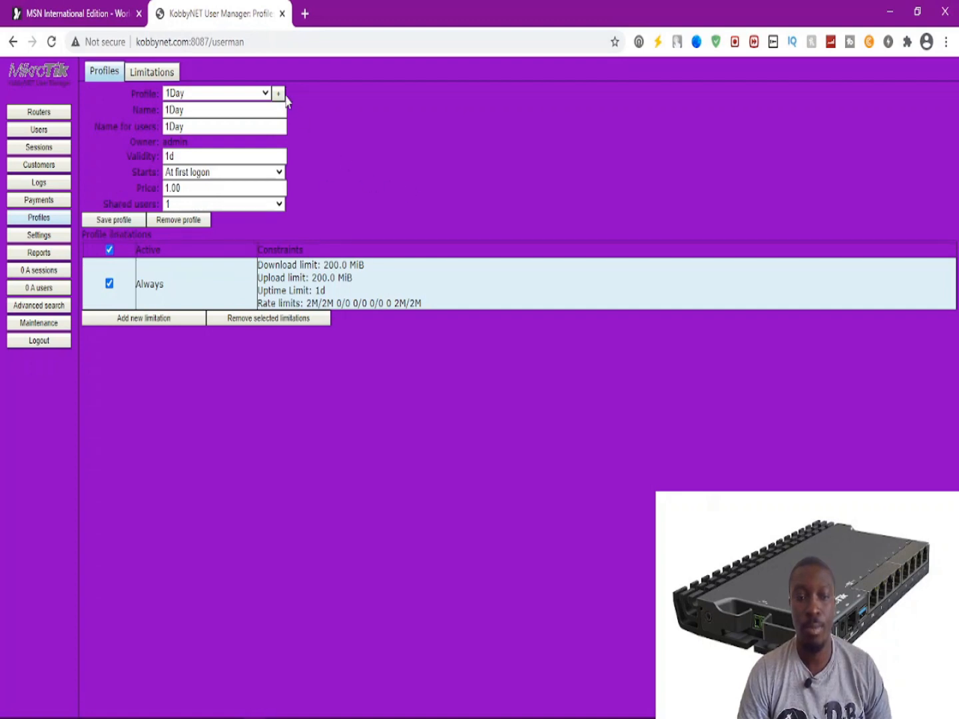
click(250, 93)
Select the 3Days profile and add the 3Days limitation to it.
click(213, 120)
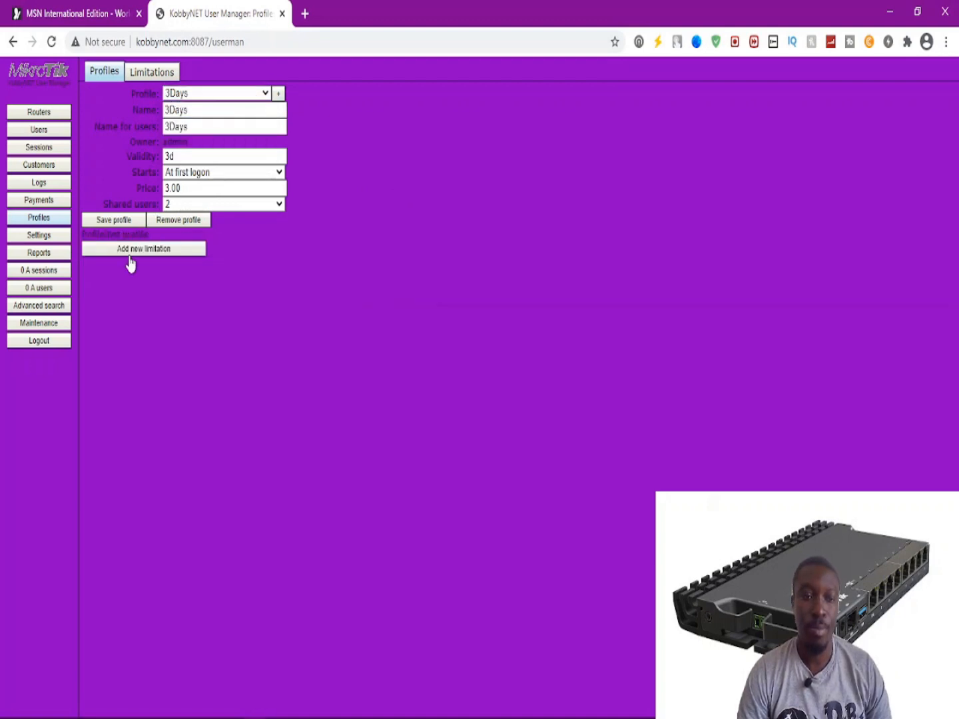
click(129, 254)
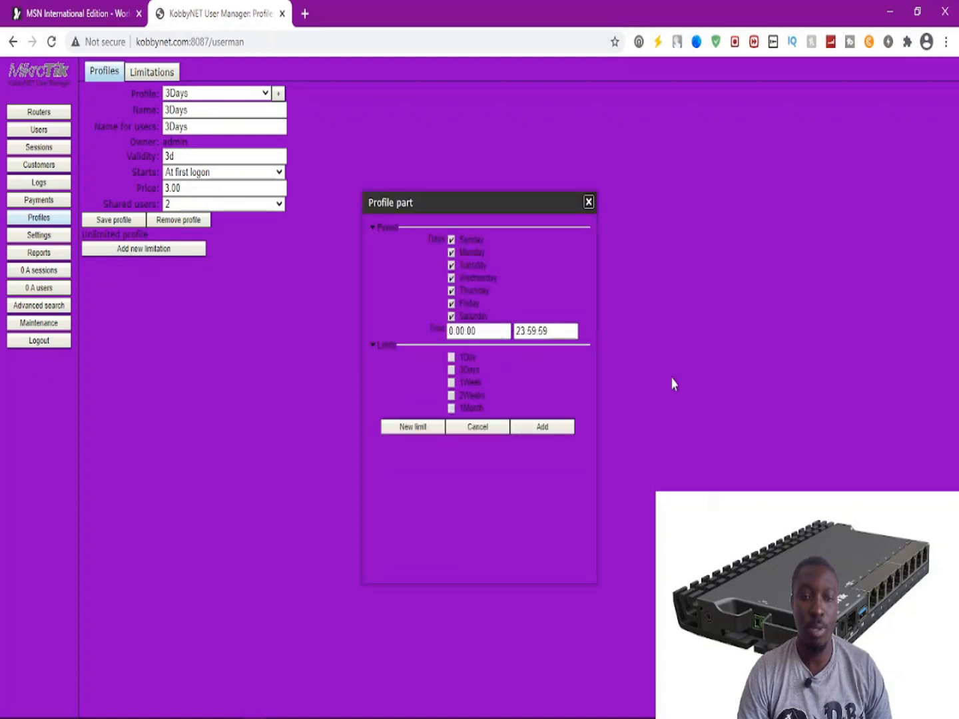
click(451, 370)
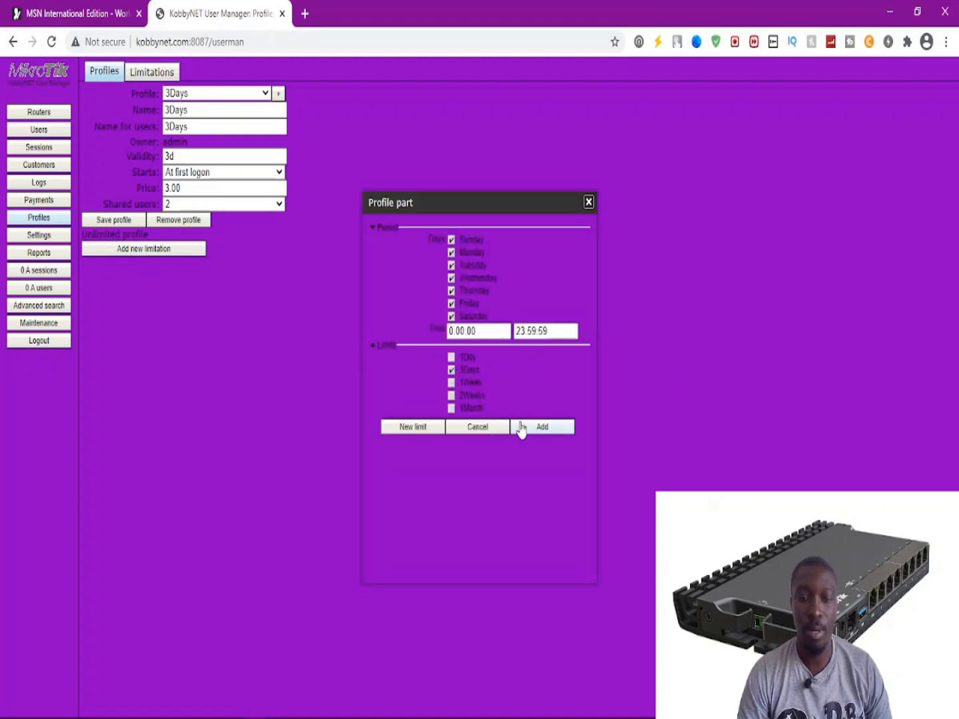
click(526, 428)
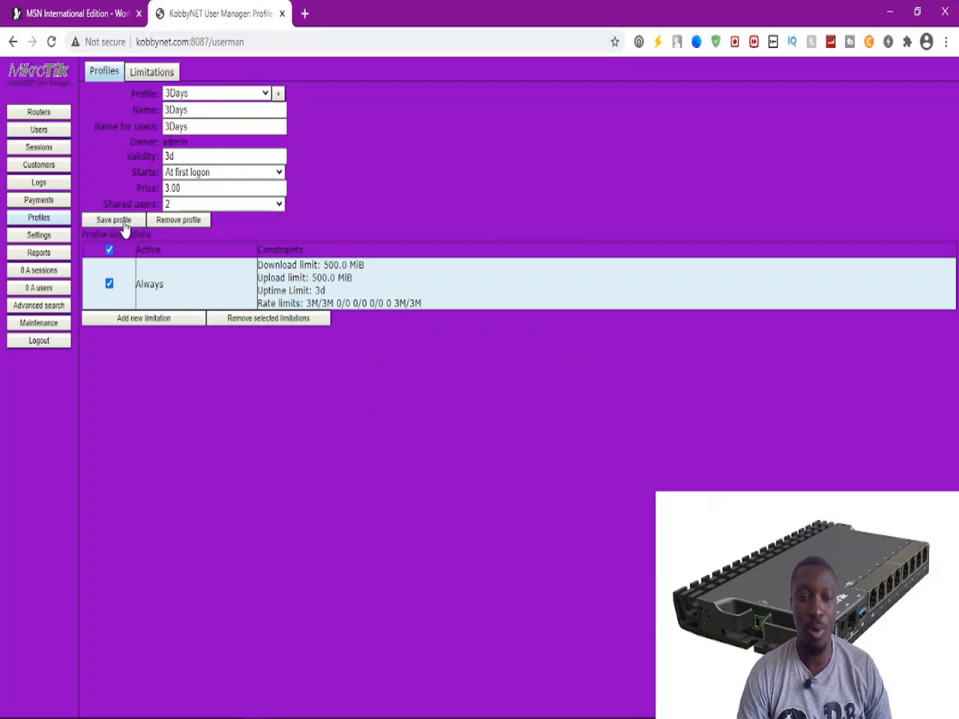
click(110, 250)
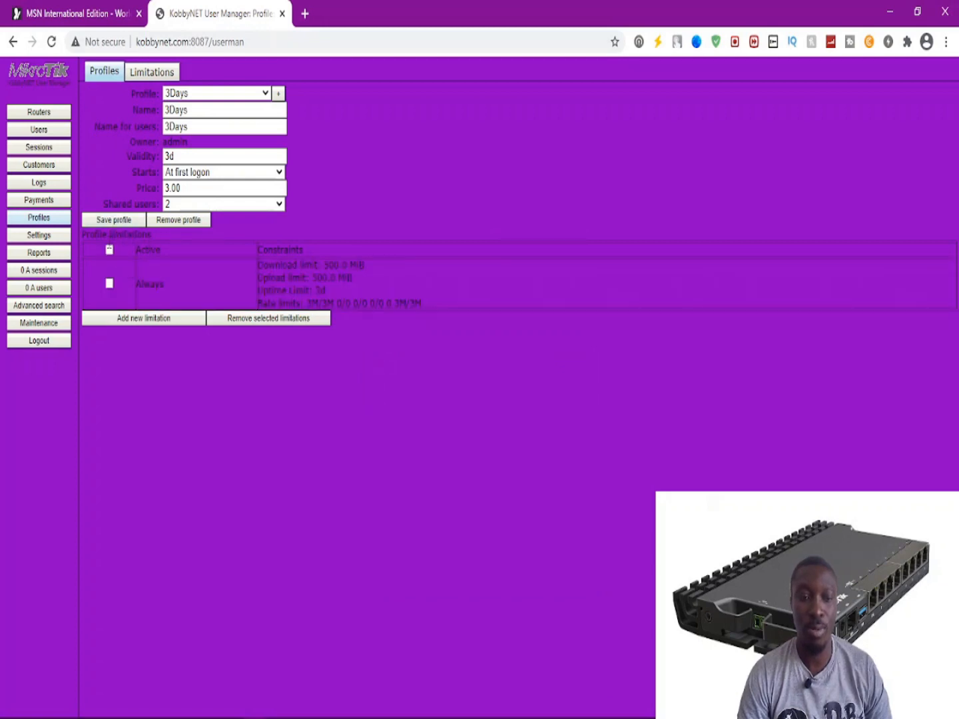
click(110, 249)
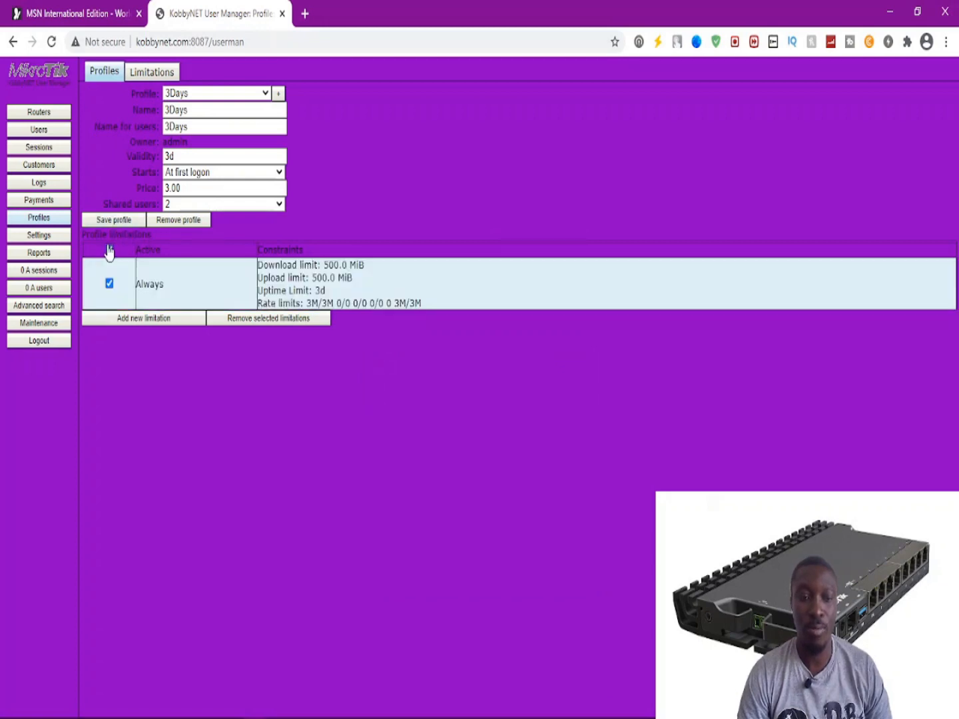
click(221, 95)
Select the 1Week profile and add the 1Week limitation to it.
click(204, 130)
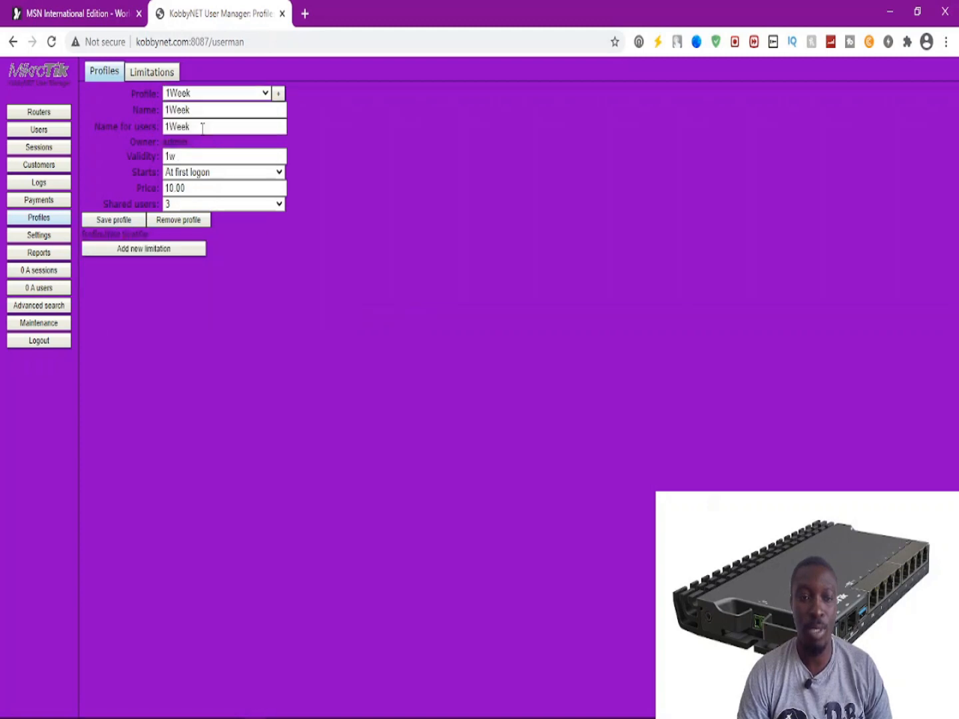
click(122, 251)
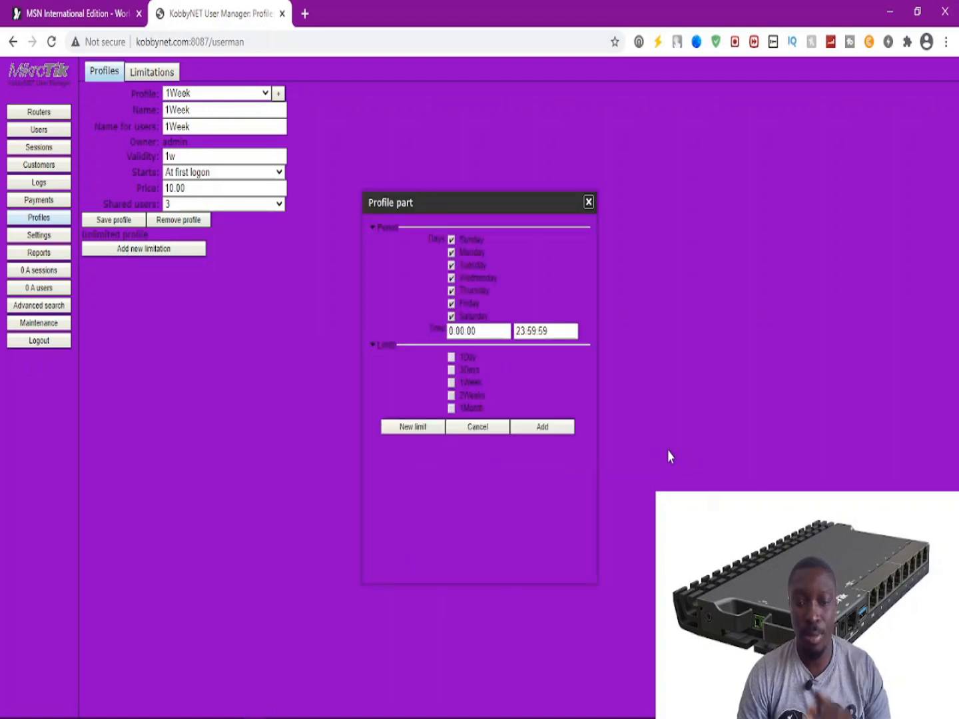
click(452, 383)
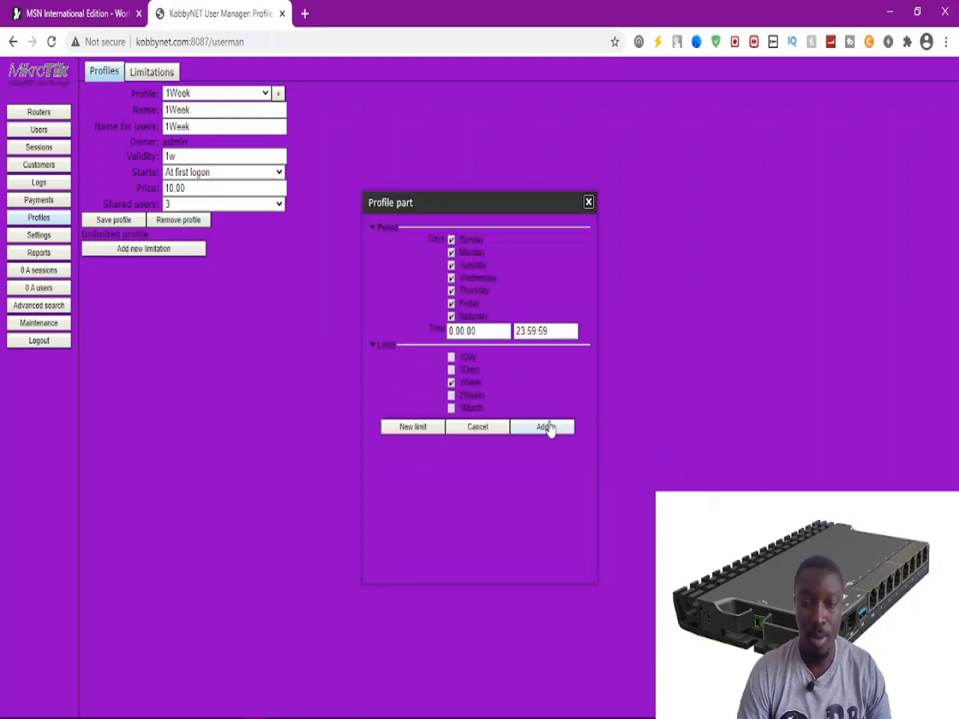
click(547, 427)
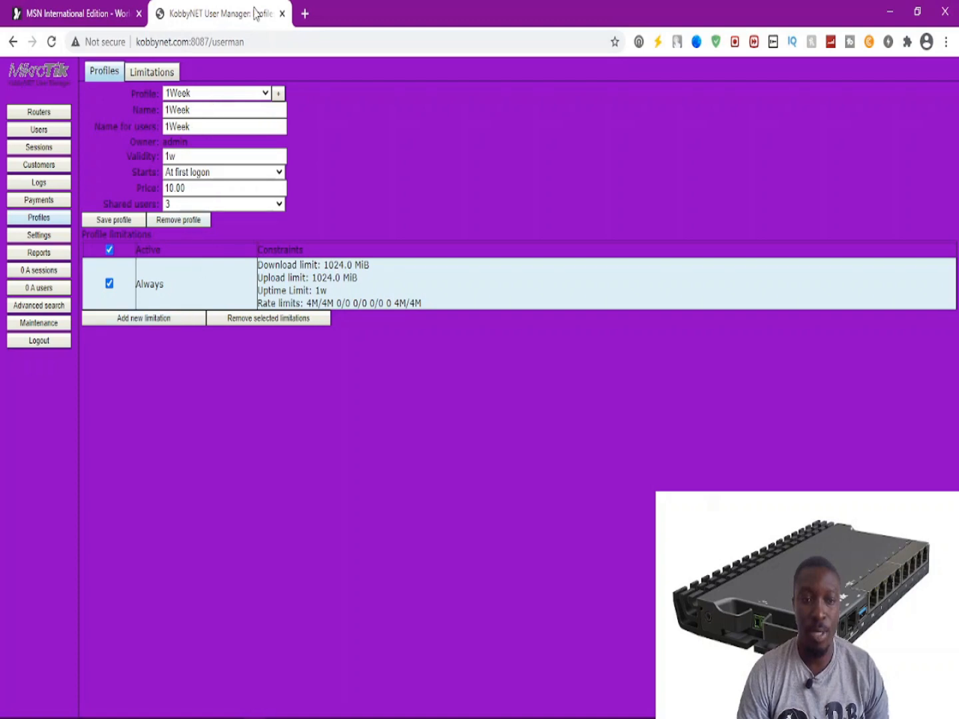
click(213, 96)
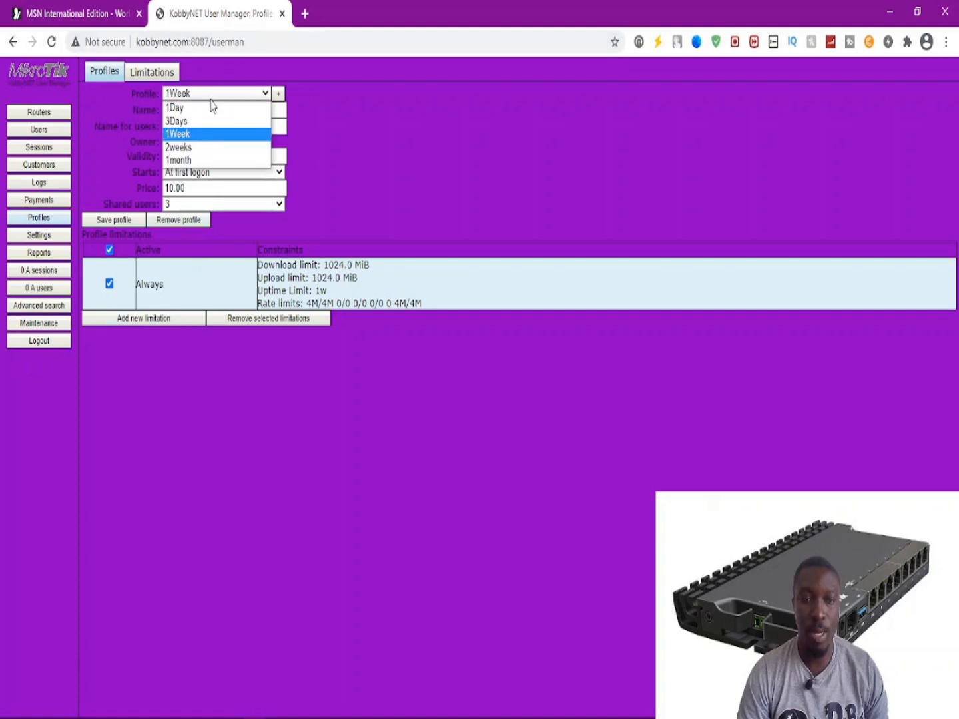
click(185, 147)
Add the 2Weeks limitation to the 2weeks profile.
click(139, 252)
click(451, 396)
click(527, 429)
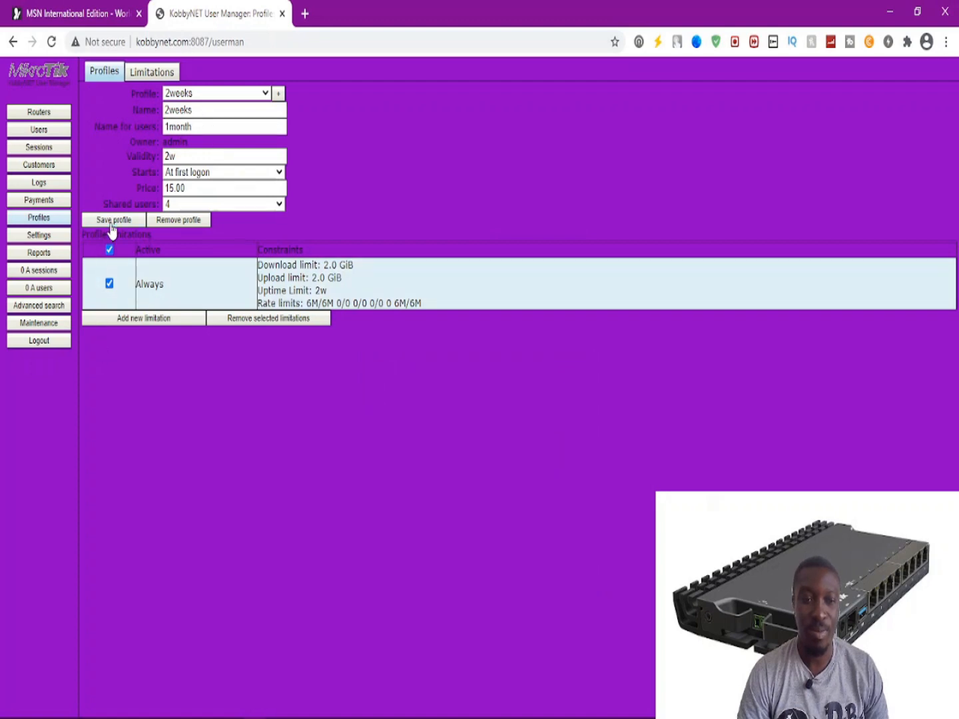
Add the 1Month limitation to the 1month profile, then return to the 1Day profile.
click(217, 94)
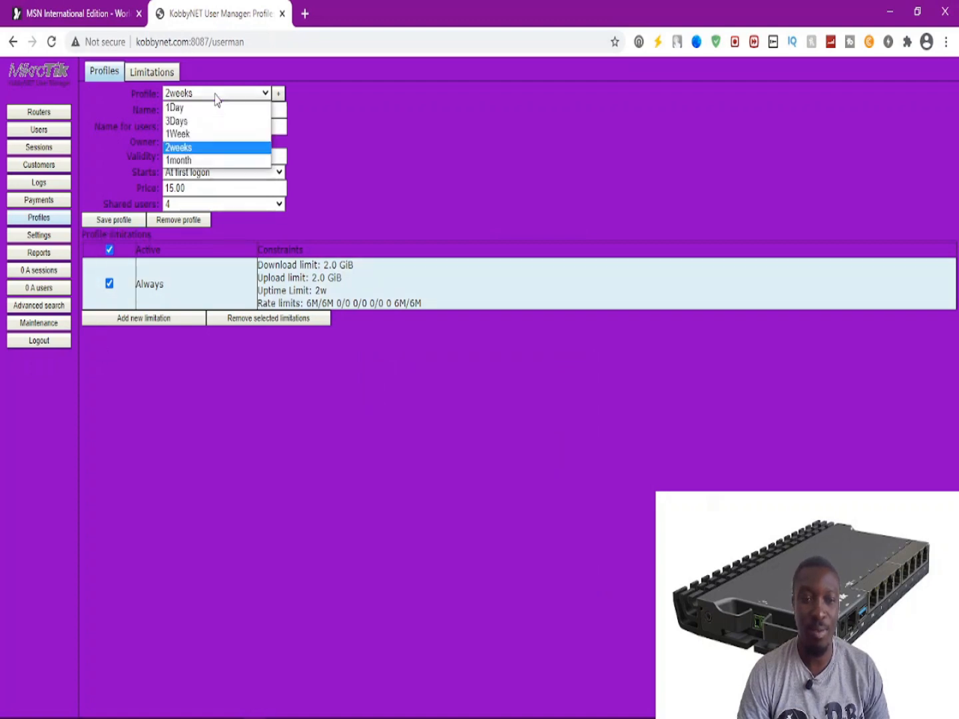
click(198, 160)
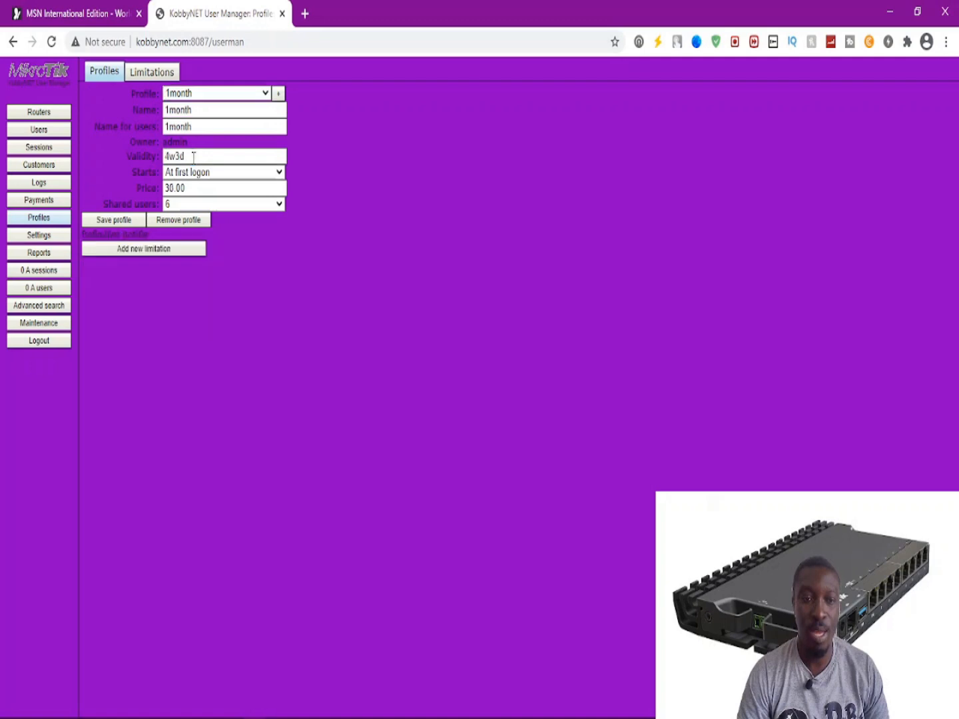
click(143, 250)
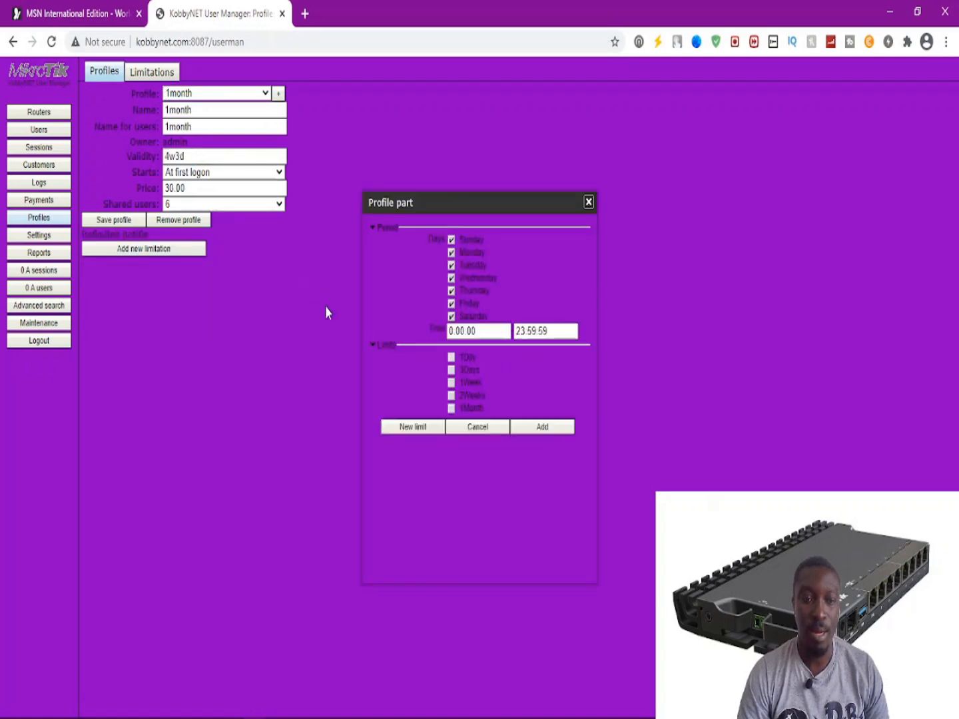
click(450, 407)
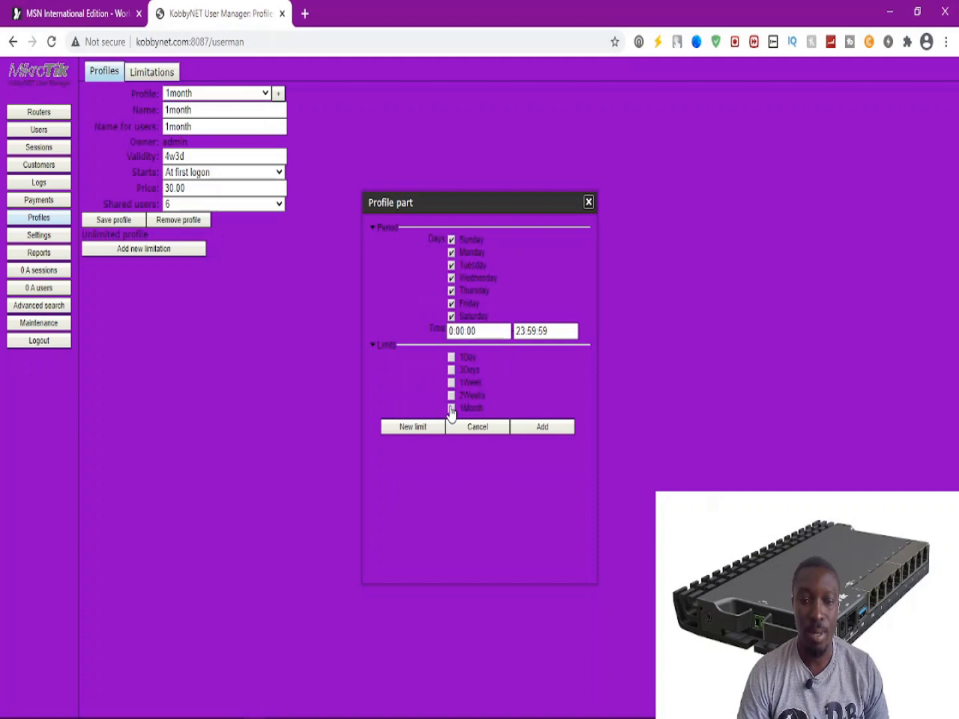
click(542, 428)
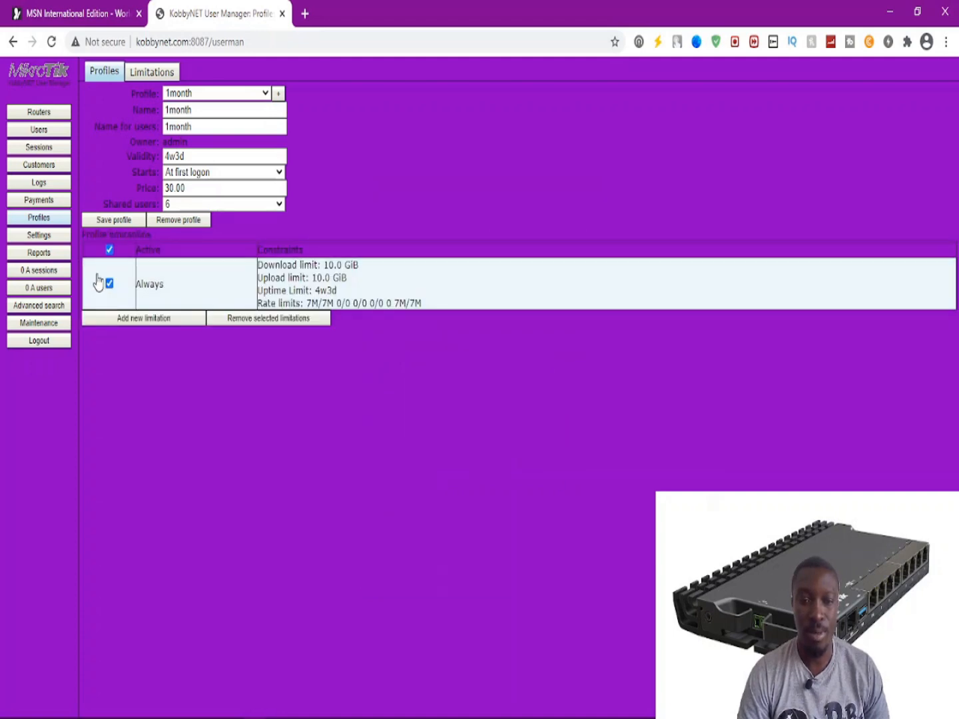
click(221, 93)
click(210, 107)
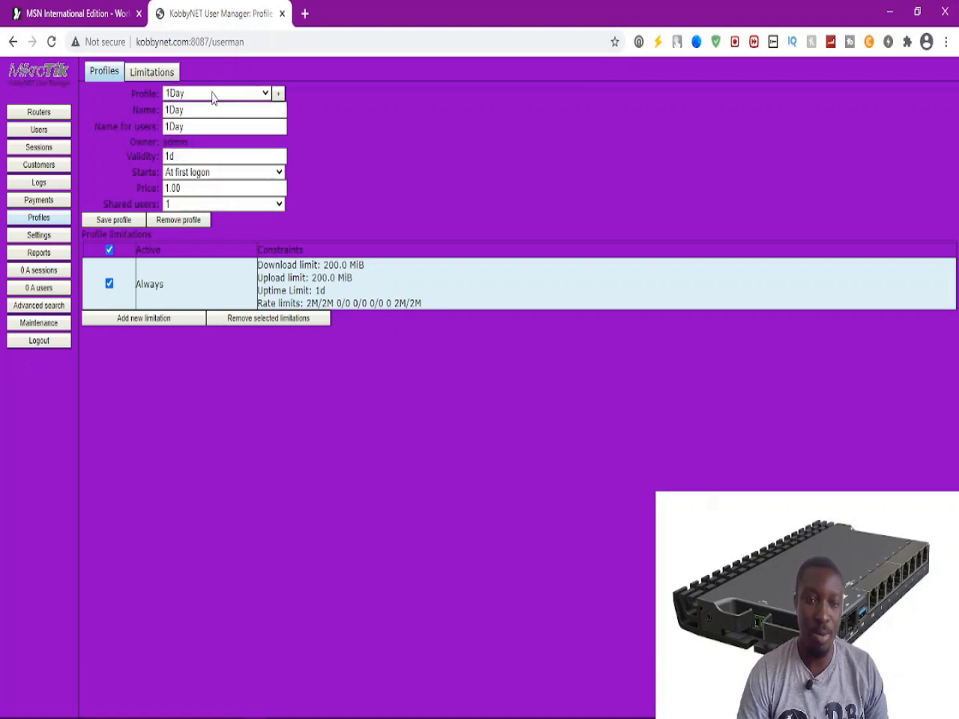
click(109, 249)
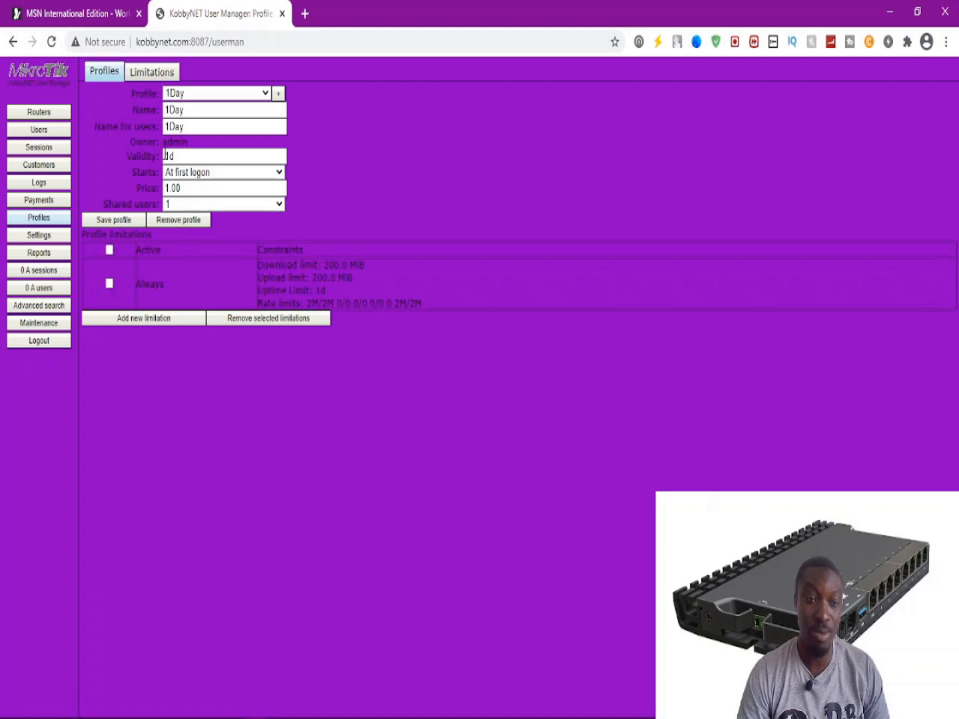
click(208, 97)
click(186, 122)
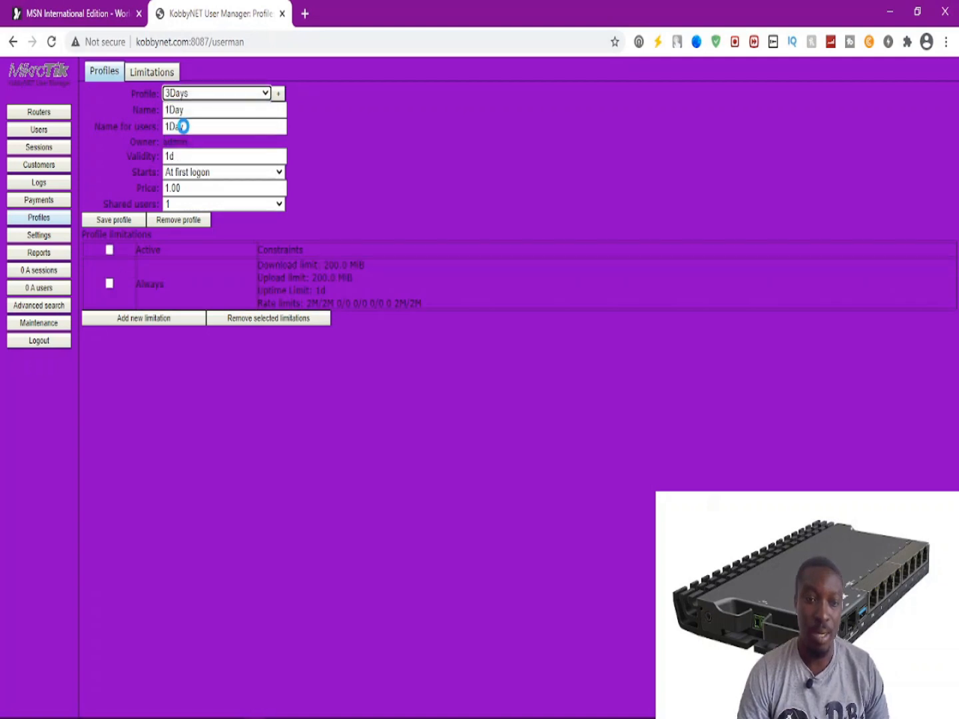
click(195, 97)
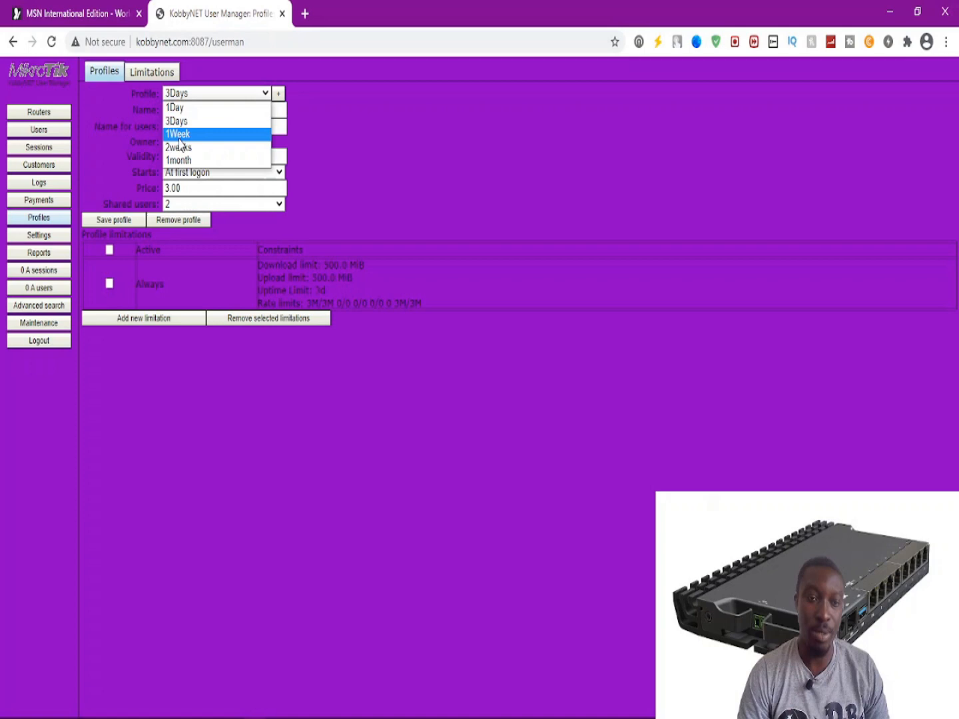
click(179, 135)
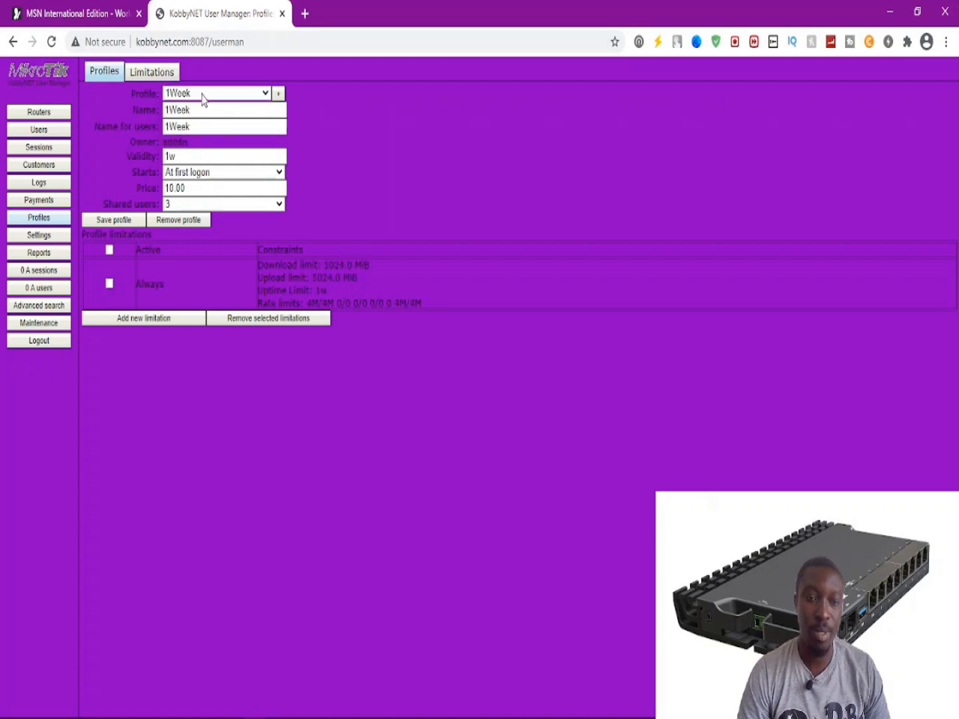
click(203, 97)
click(186, 146)
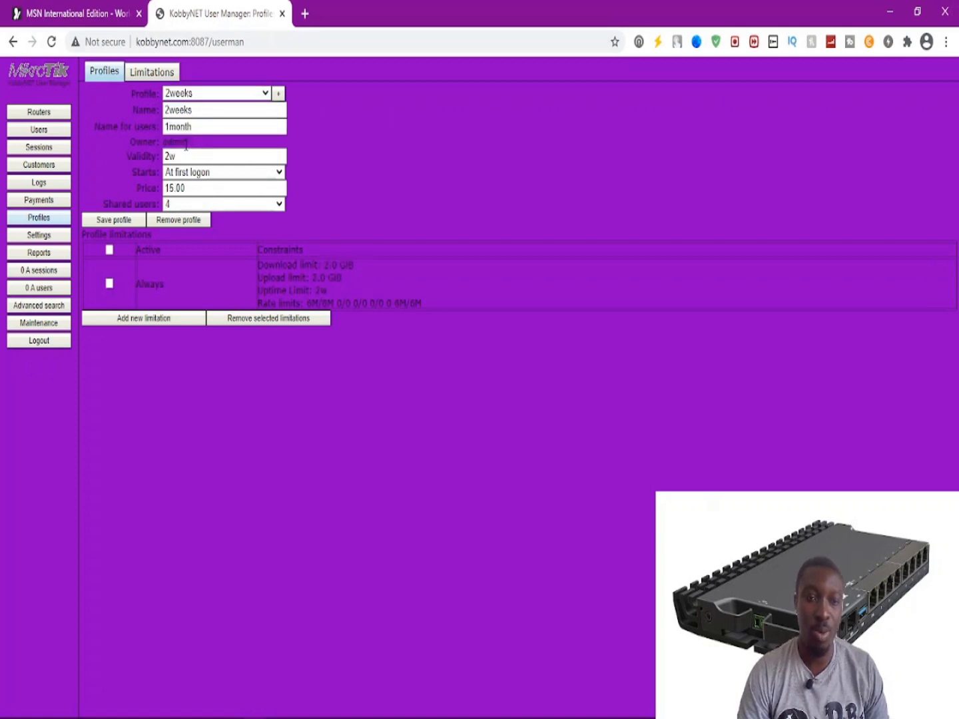
click(200, 98)
click(186, 158)
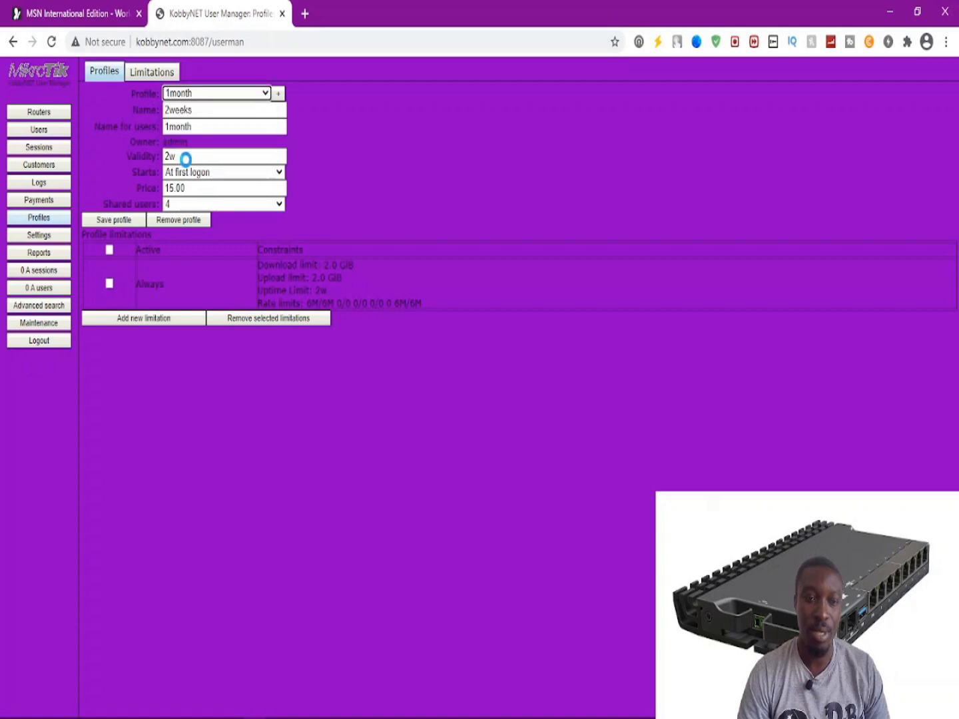
click(208, 99)
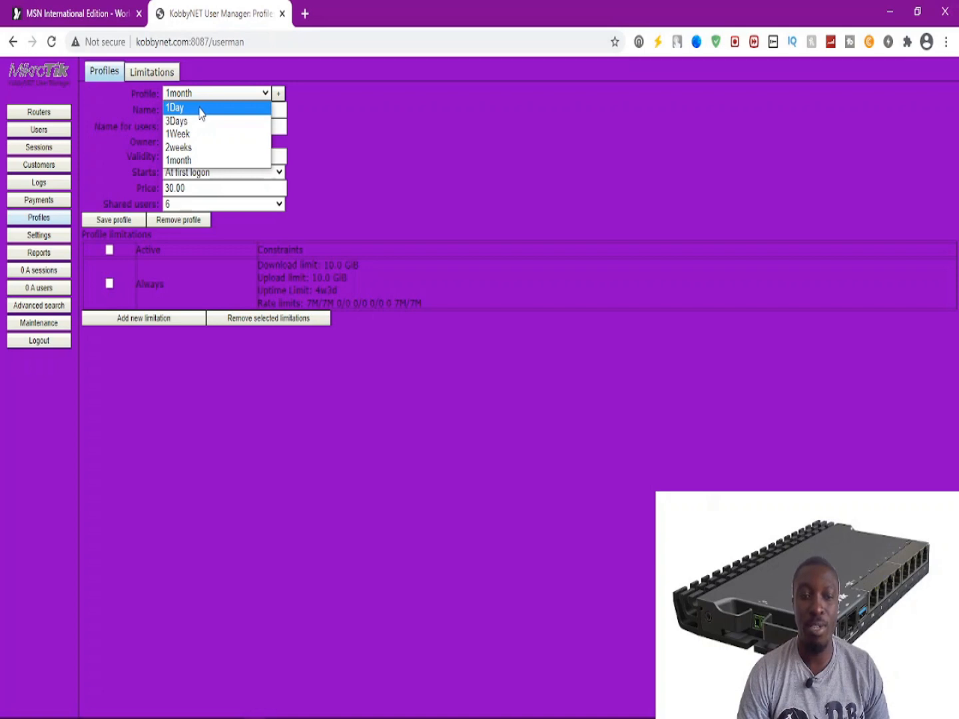
click(200, 108)
click(196, 95)
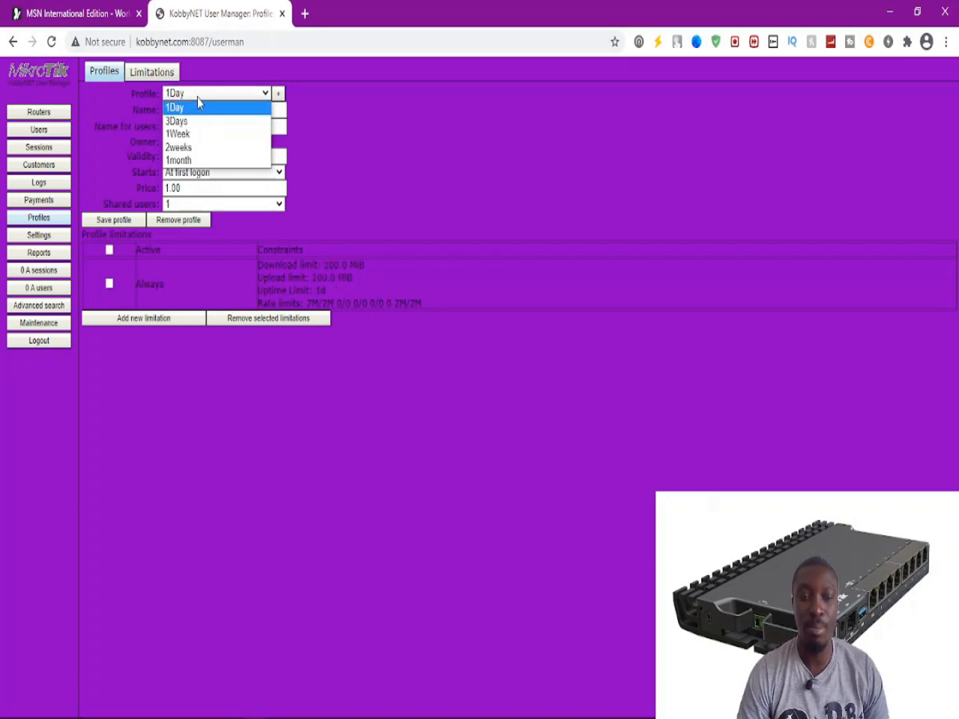
click(197, 122)
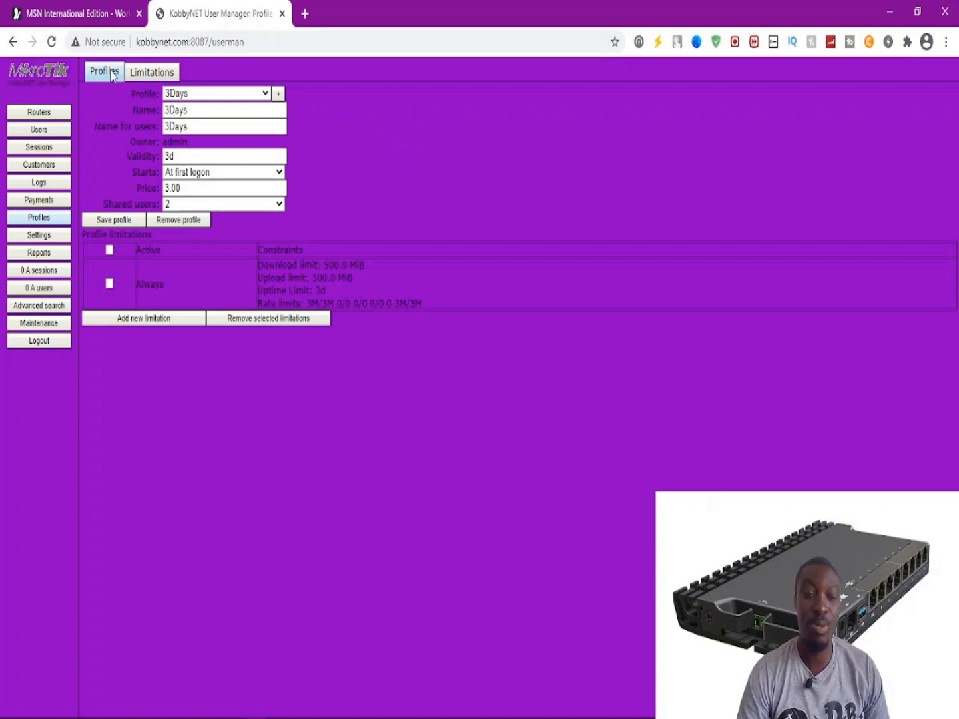
Go to the empty Users list and start adding a single new user via Add > One.
click(44, 135)
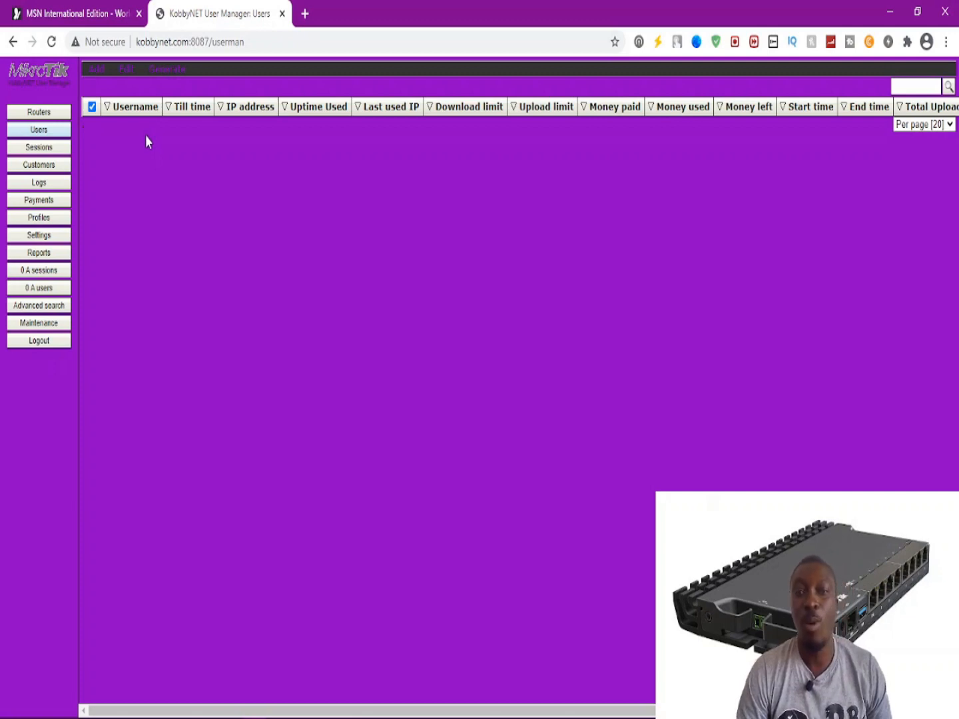
click(97, 73)
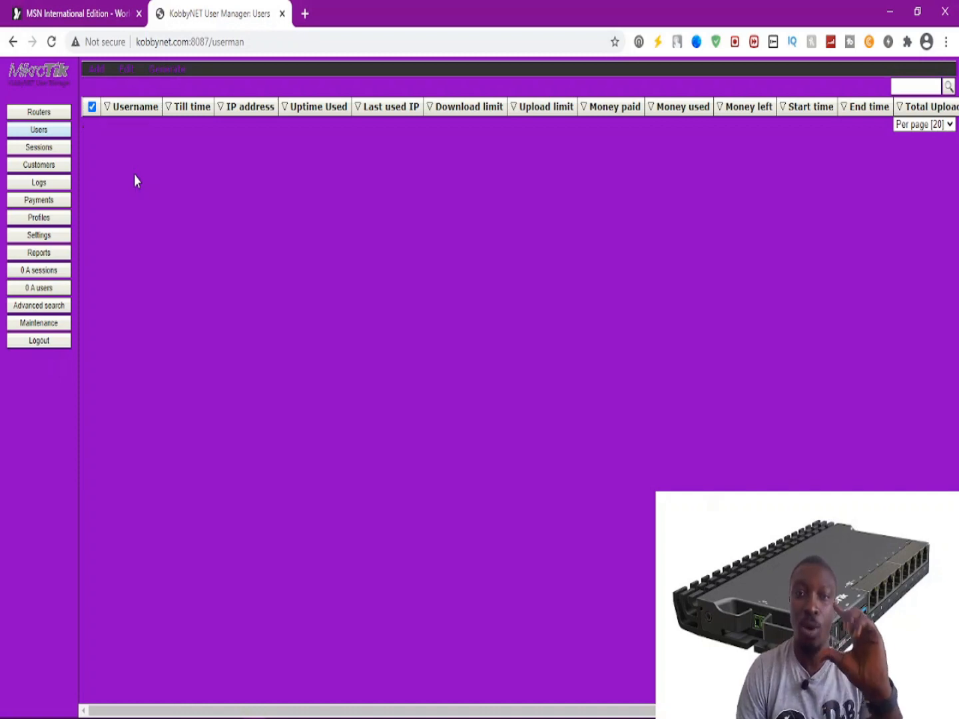
mouse_move(96, 72)
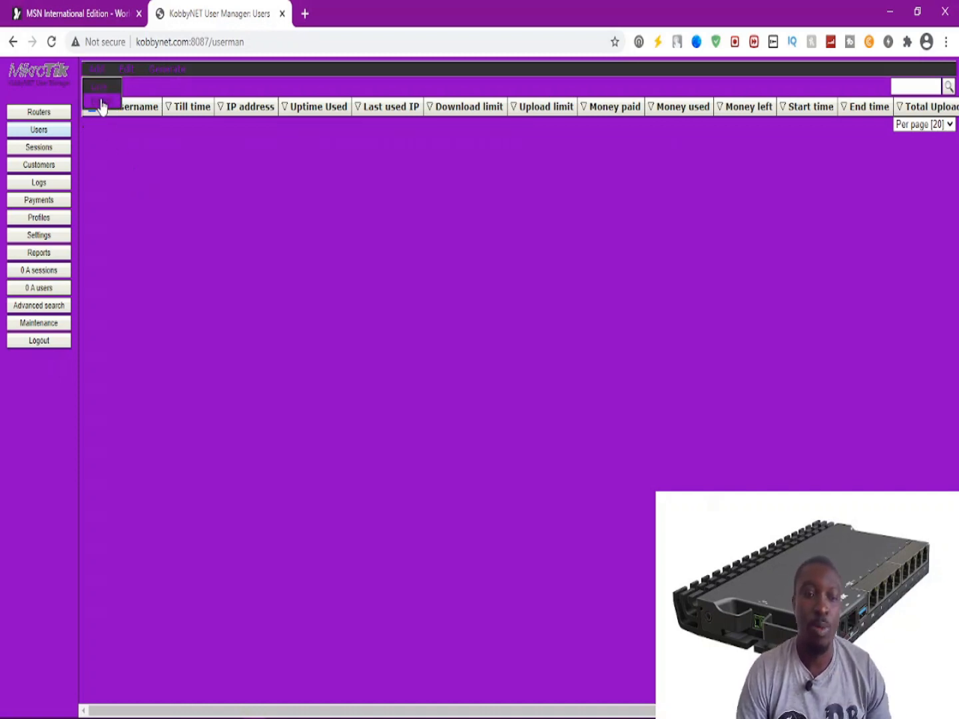
click(101, 87)
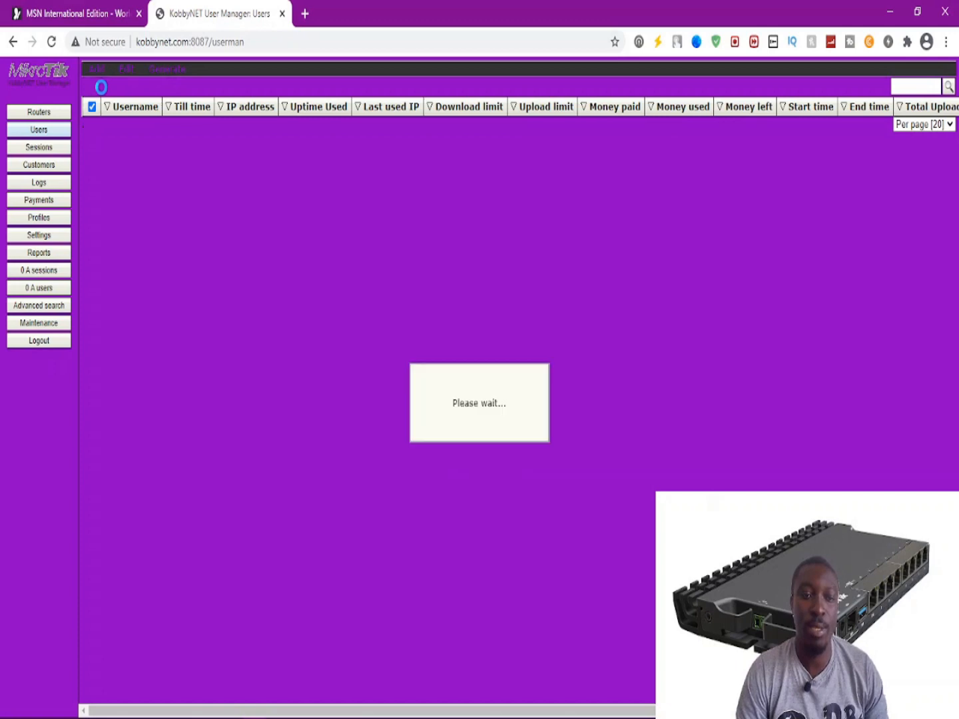
Enter username 'test' and a password, and assign the 1month profile.
click(482, 245)
text(est)
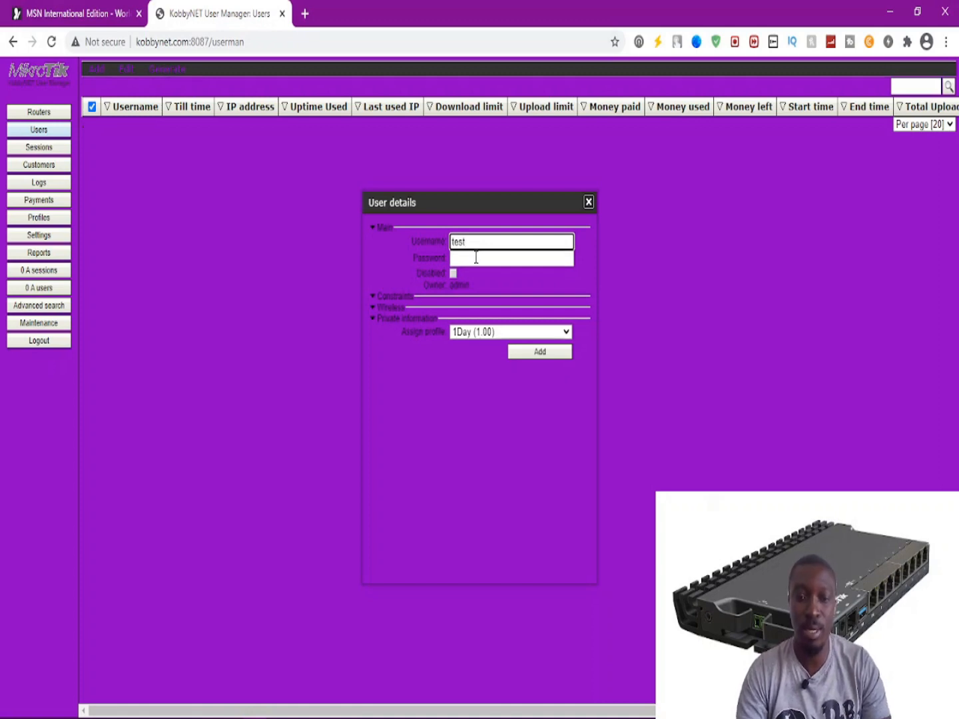
click(475, 259)
text(test)
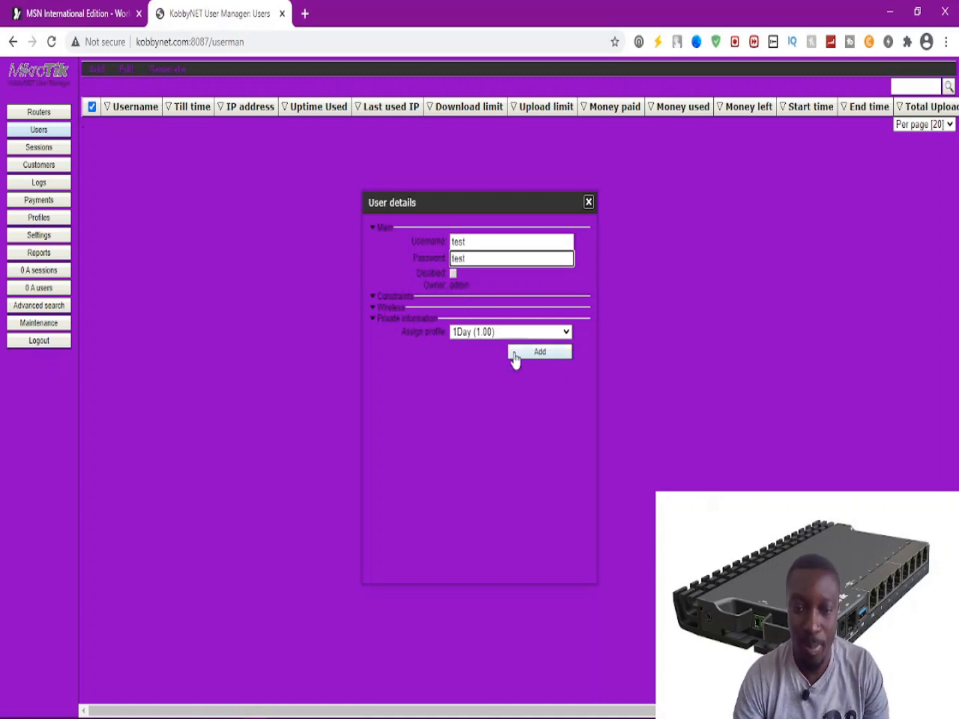
click(491, 332)
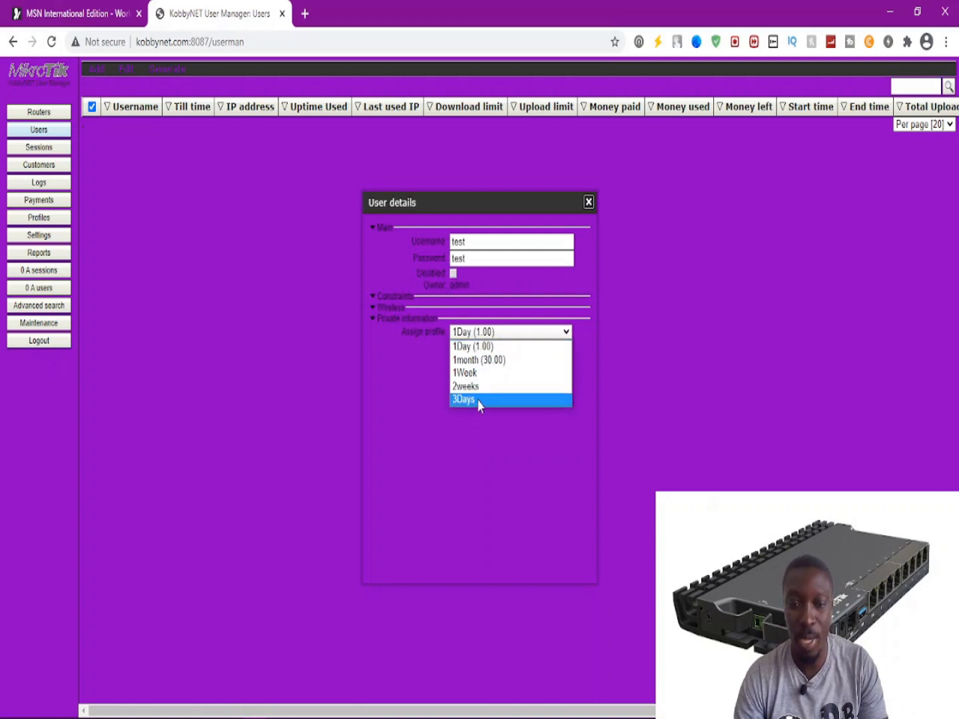
click(506, 366)
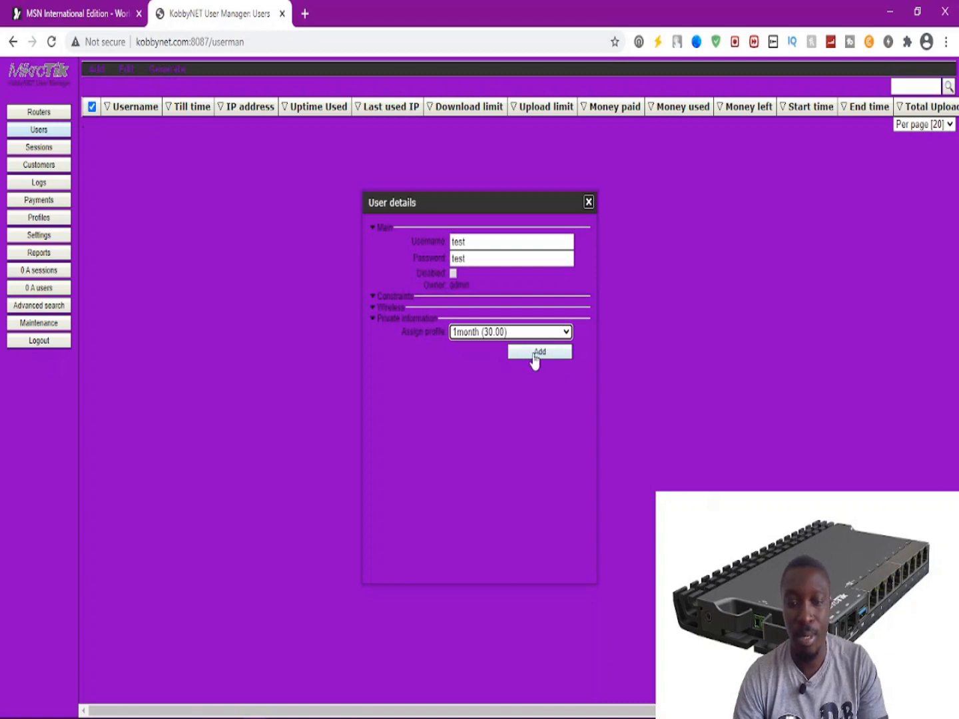
Glance at the private information and wireless sections, then create the test user.
click(493, 320)
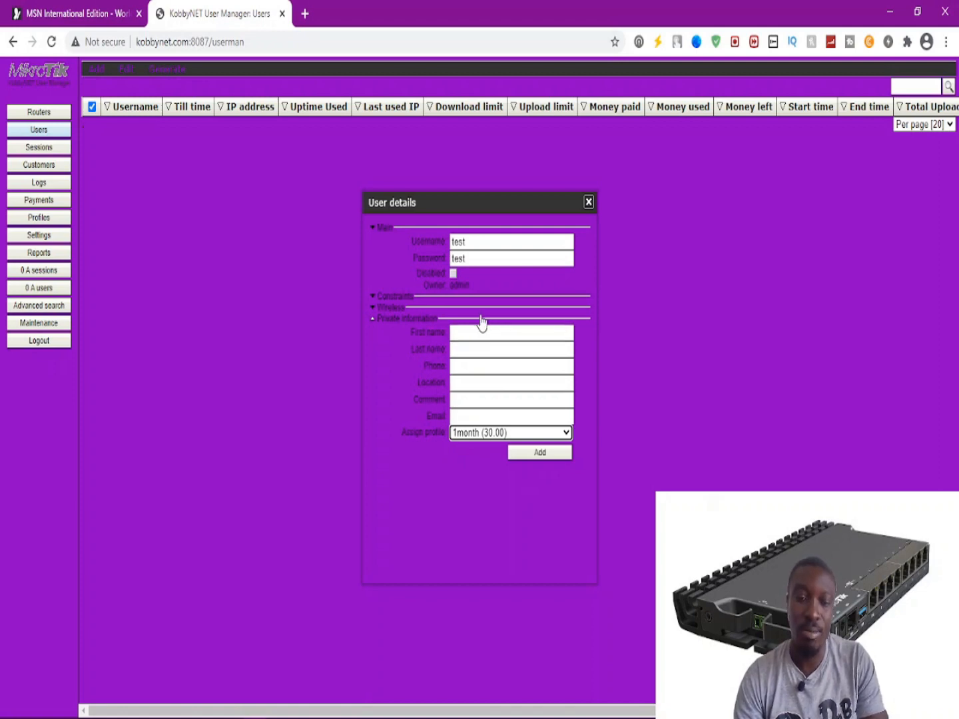
click(482, 320)
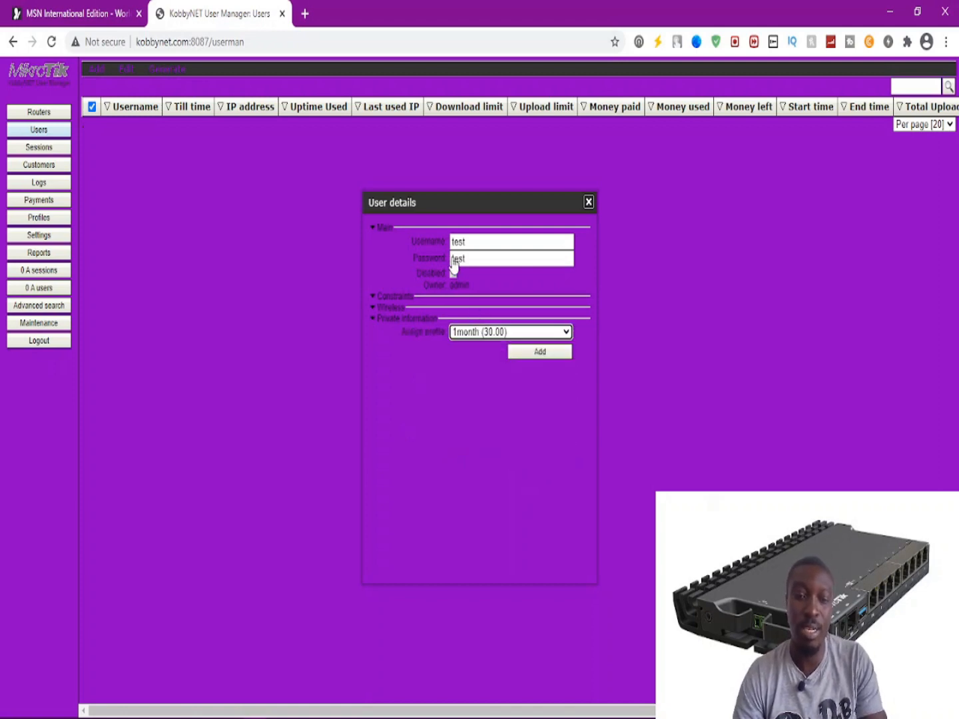
click(452, 309)
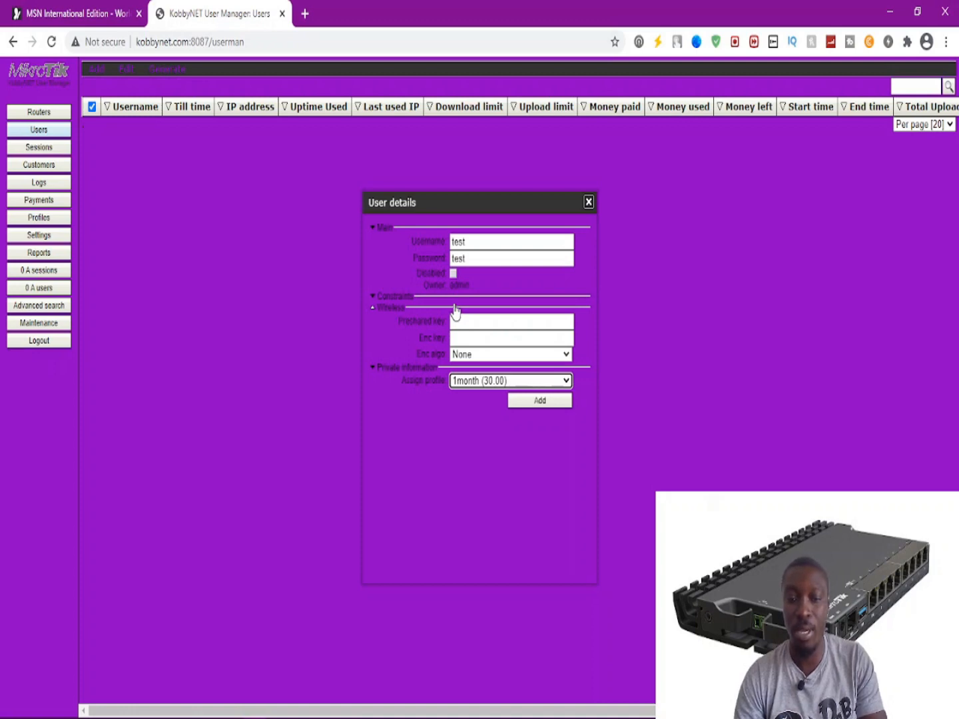
click(454, 309)
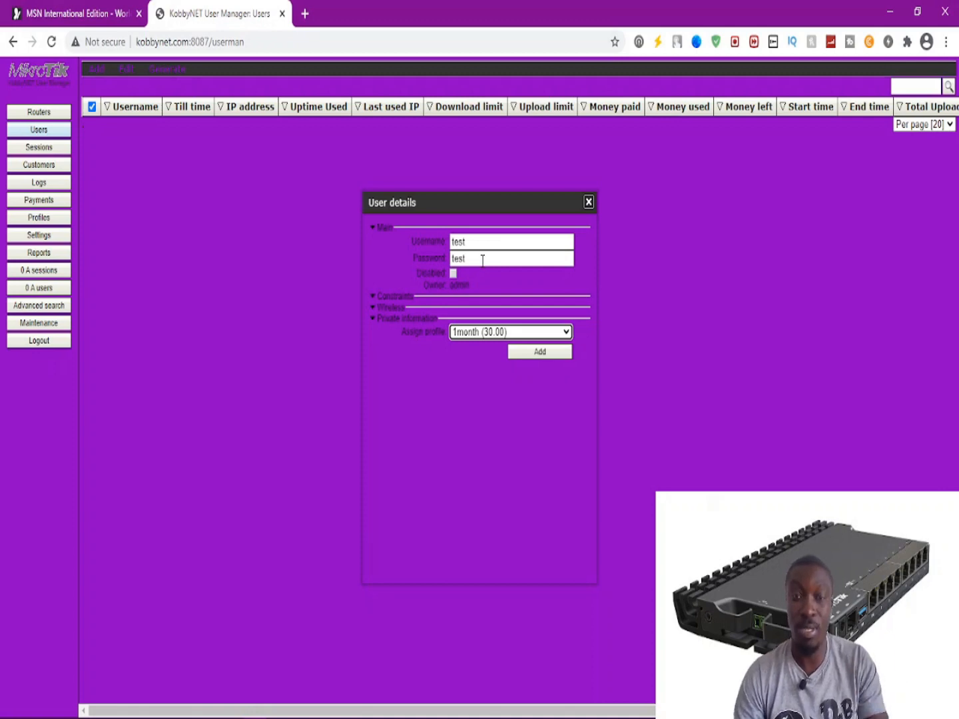
click(525, 361)
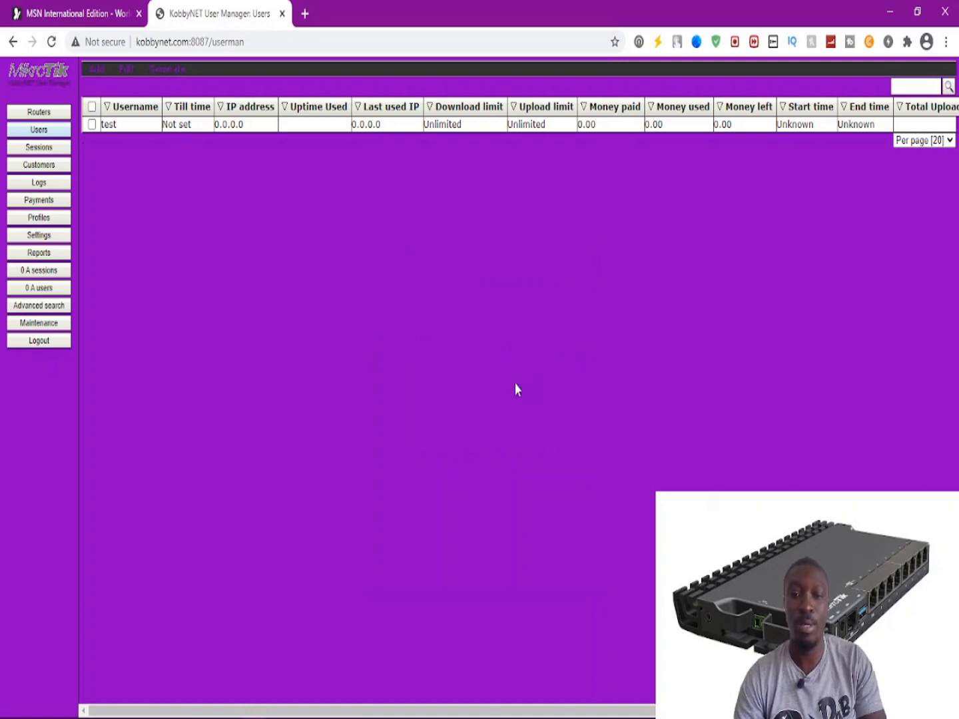
Review the 1month profile's limitation on the Profiles page, then reload the Users list.
click(40, 220)
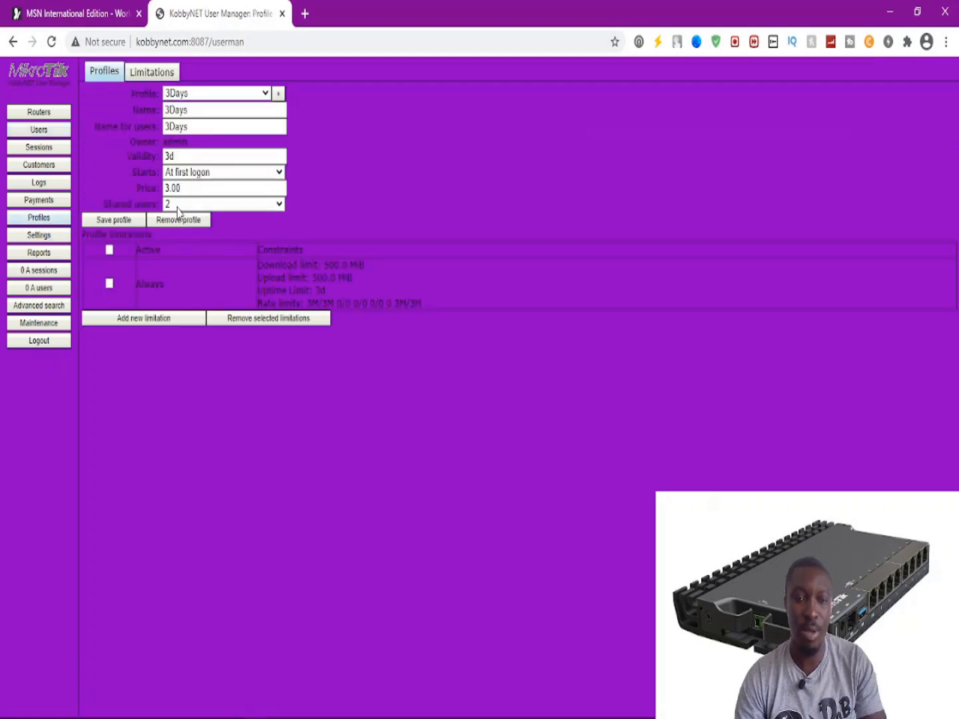
click(208, 95)
click(183, 161)
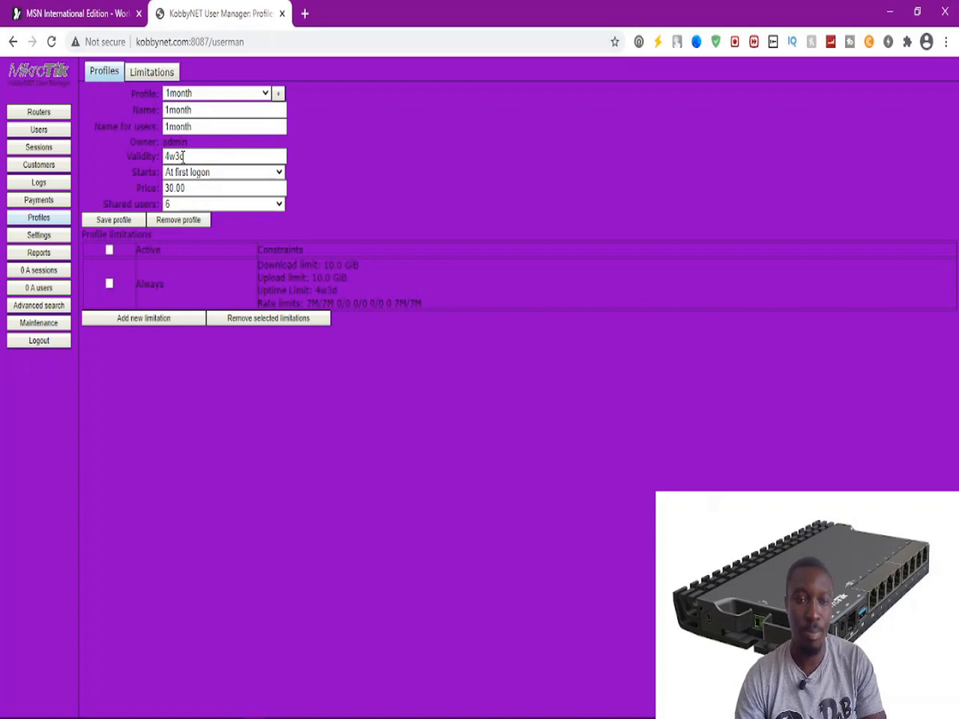
click(198, 93)
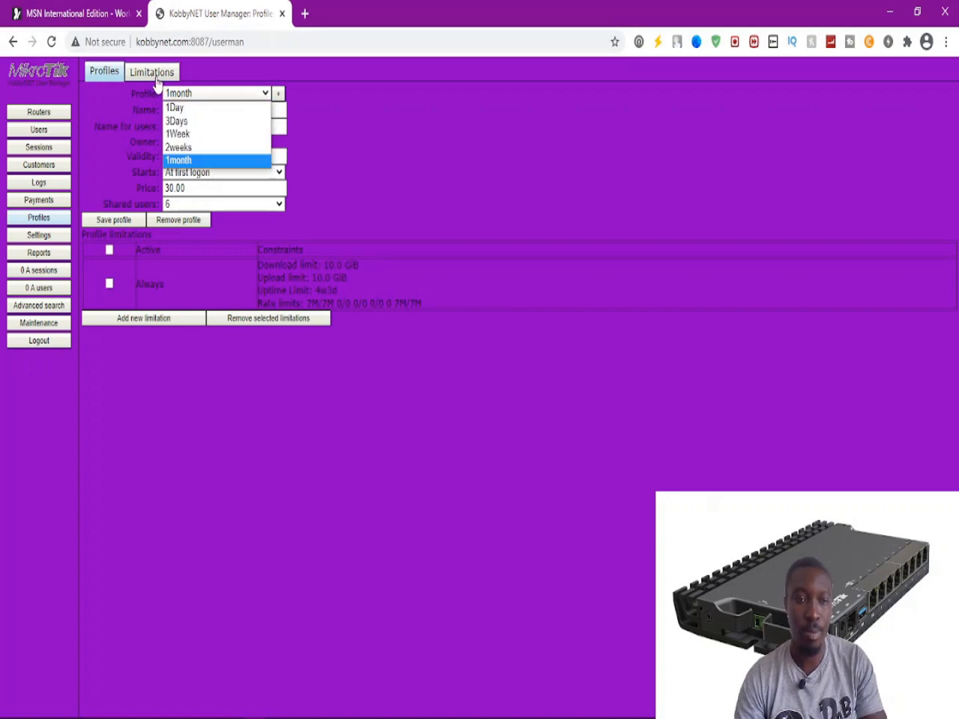
click(38, 135)
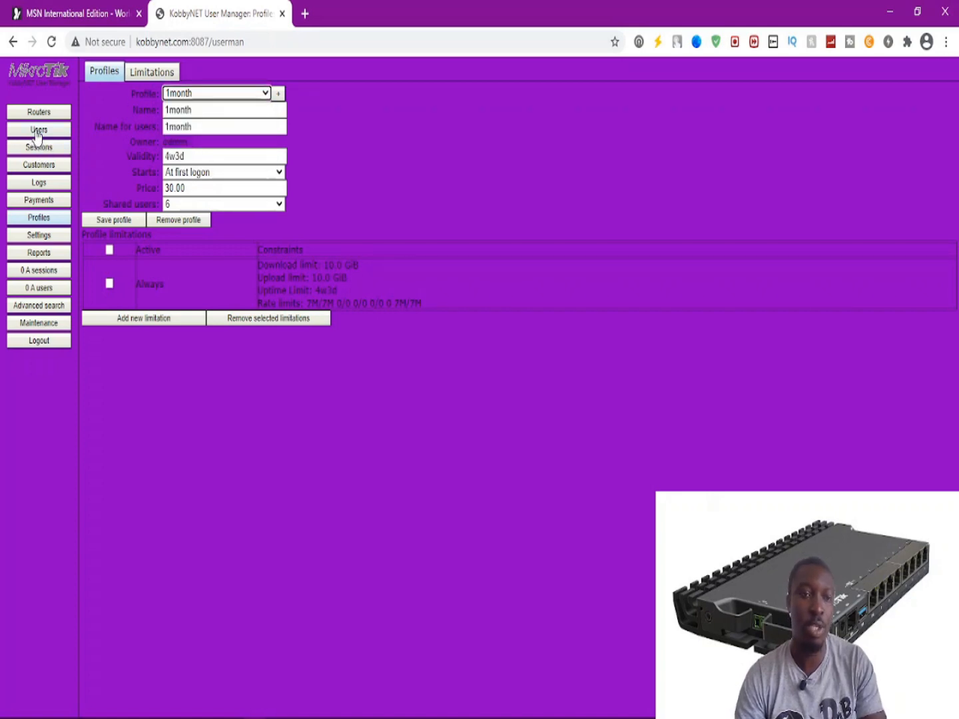
click(34, 129)
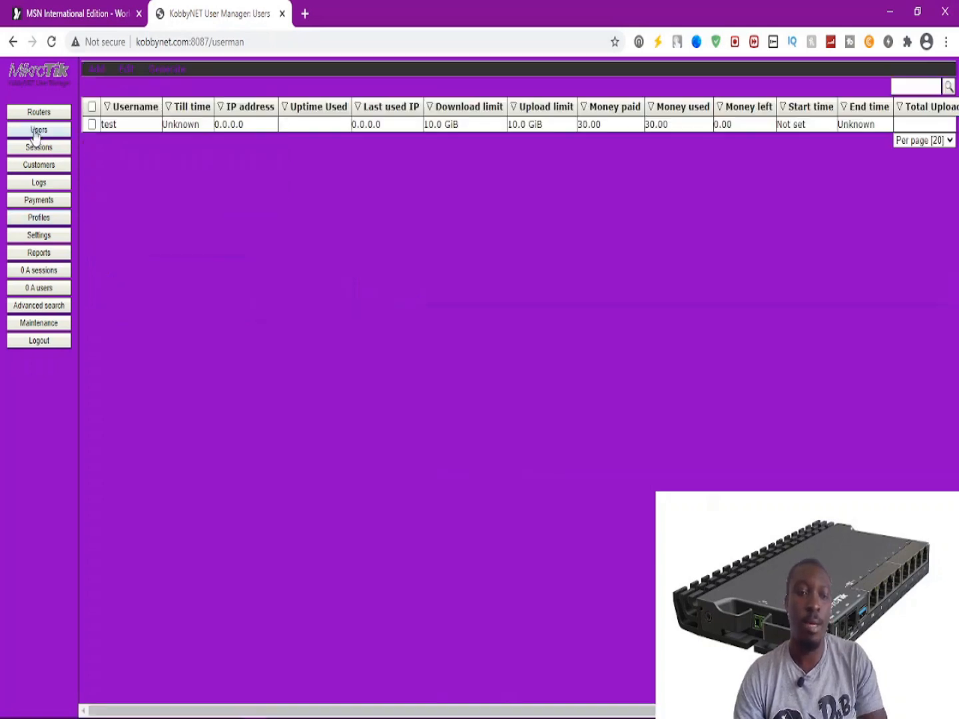
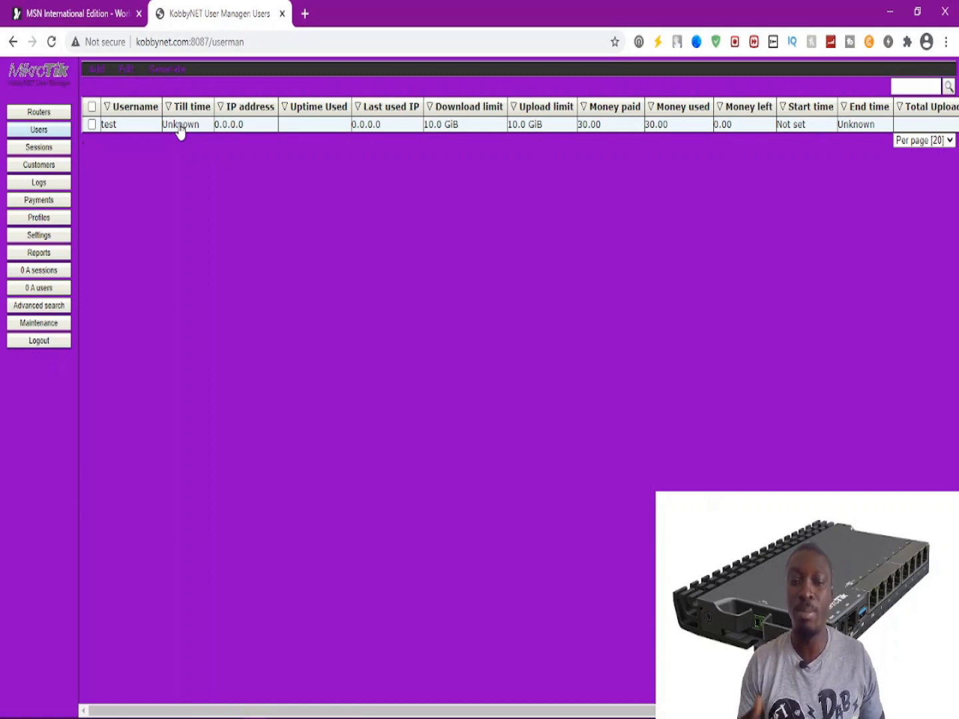
From the Users page's Add menu, choose Batch to open the User details batch form.
click(91, 73)
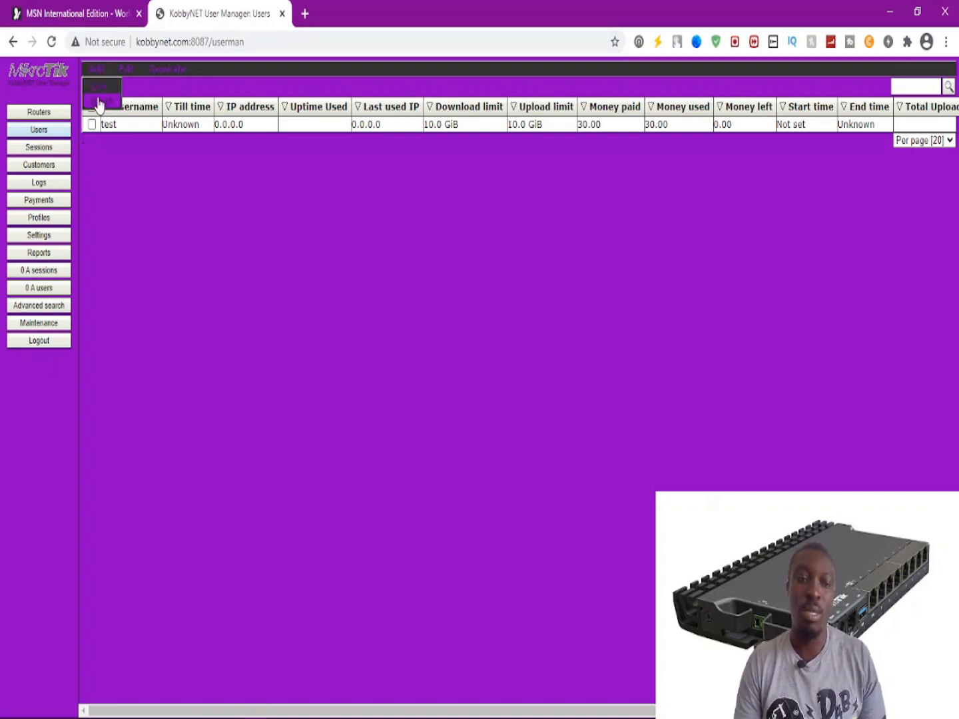
click(100, 101)
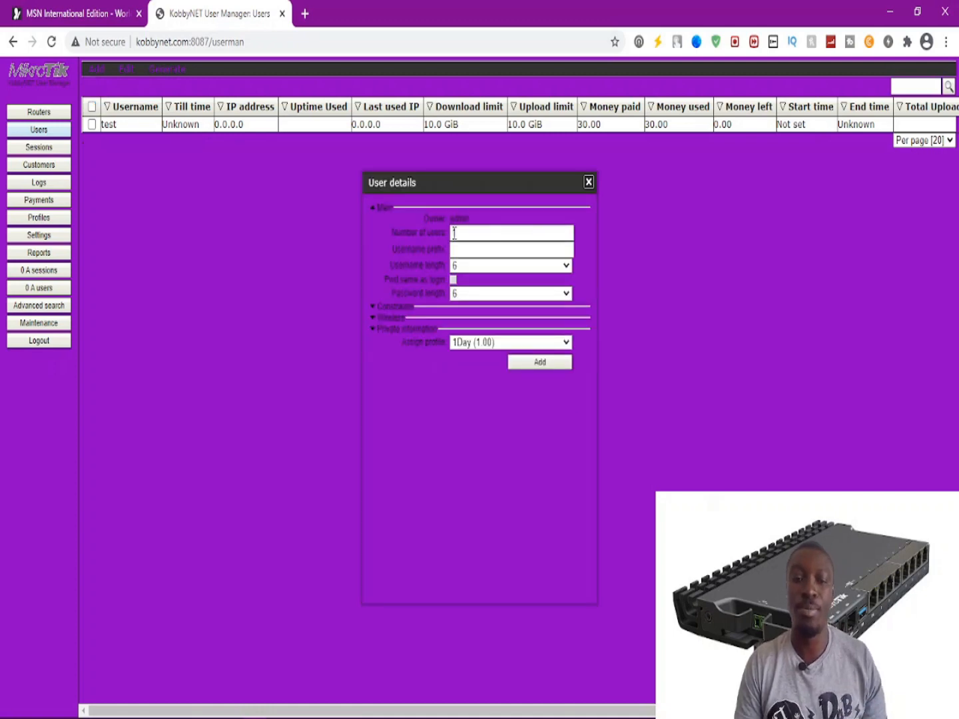
Set the batch to 100 users with the OWU prefix and 4-character usernames.
click(473, 232)
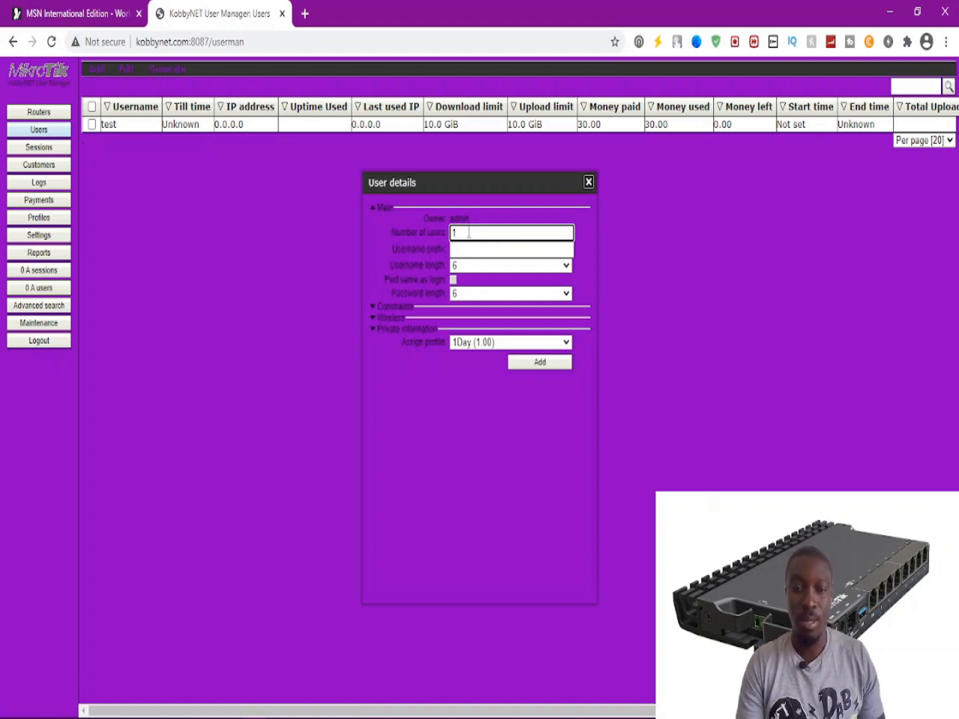
drag(468, 232, 436, 232)
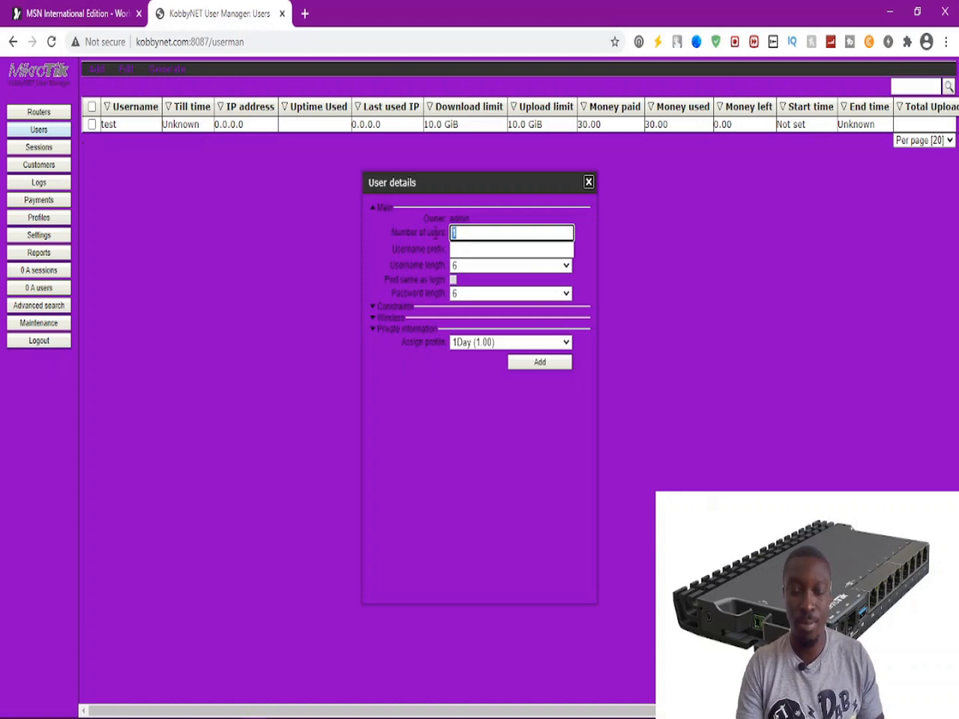
text(100)
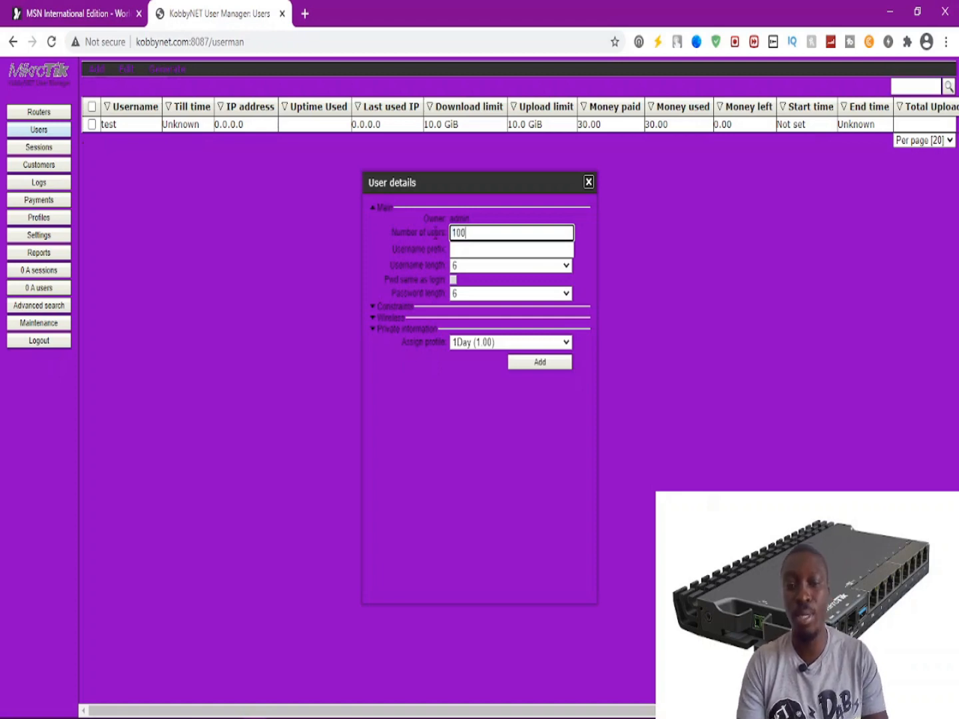
click(454, 249)
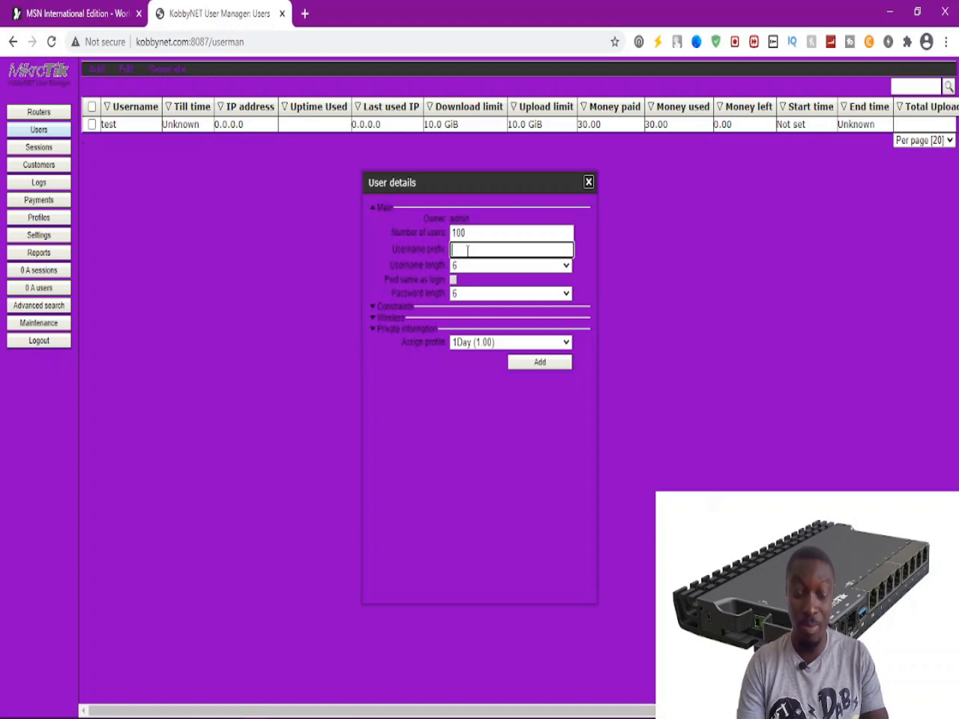
text(OWO)
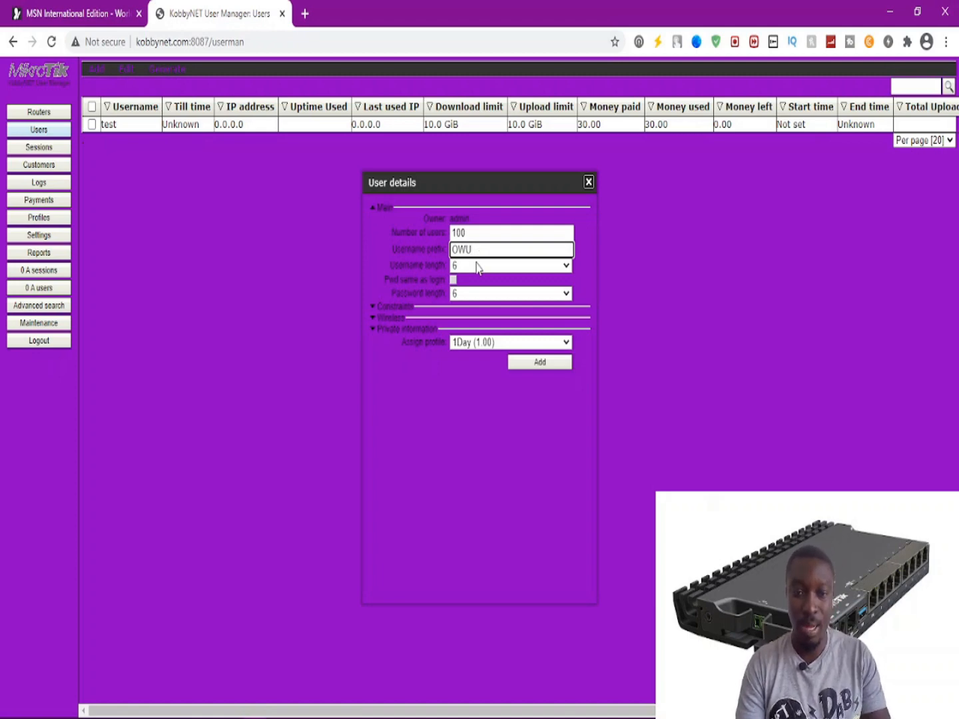
click(476, 266)
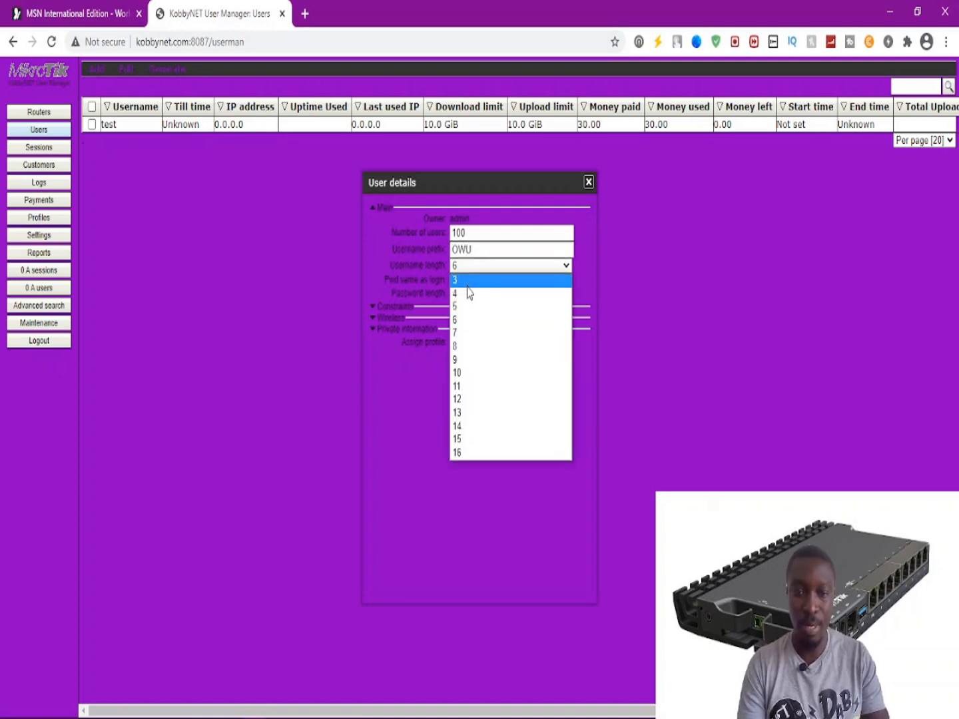
click(467, 291)
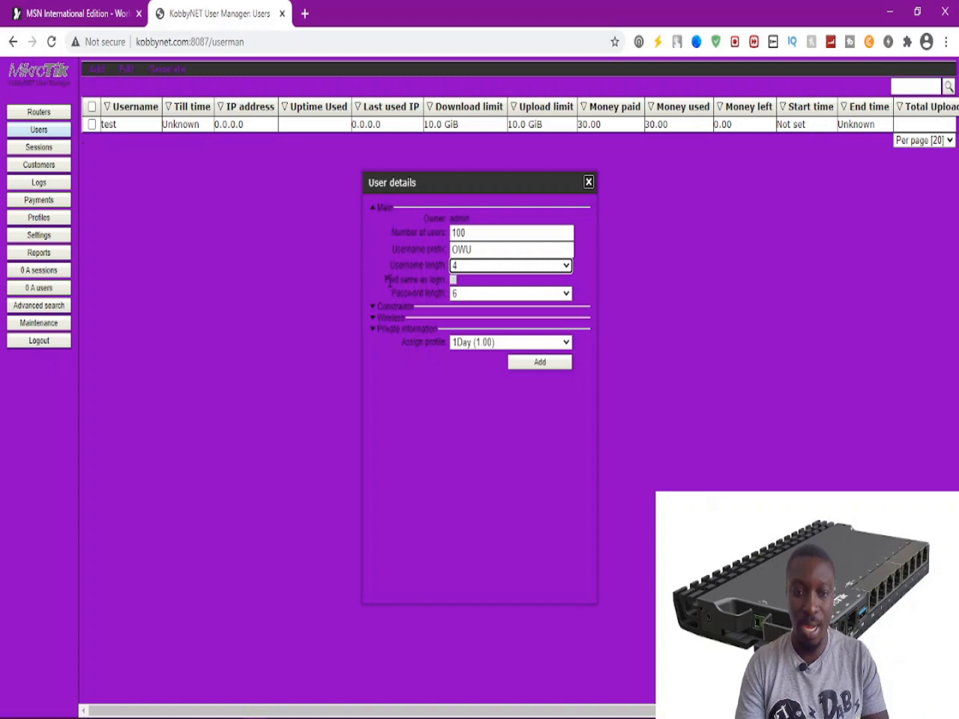
Make passwords match logins, assign the 1Week profile, and generate the batch.
click(453, 280)
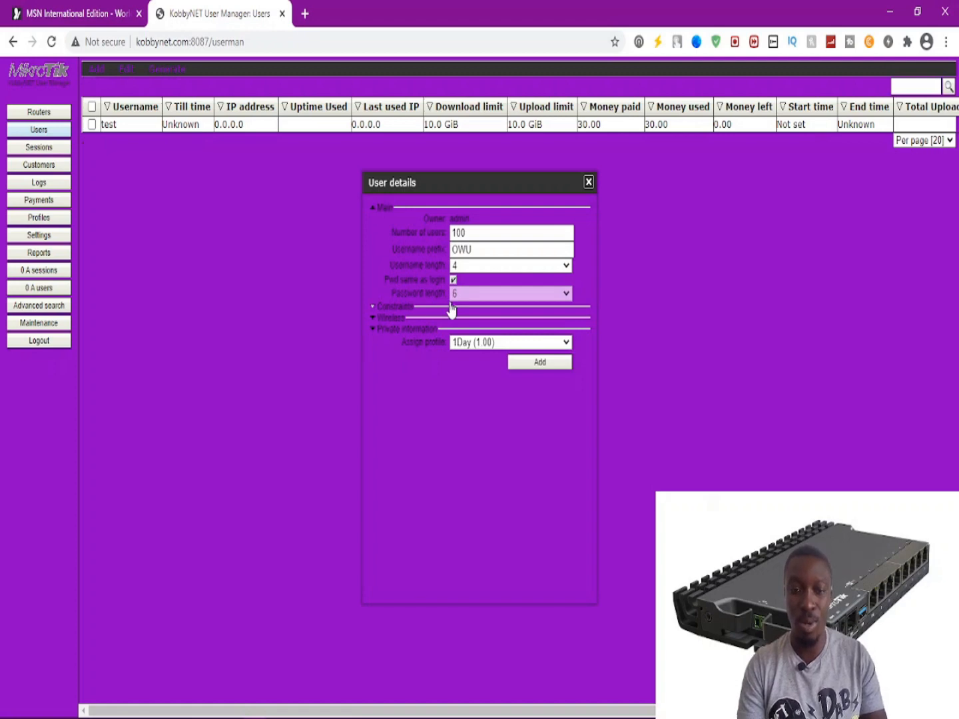
click(469, 348)
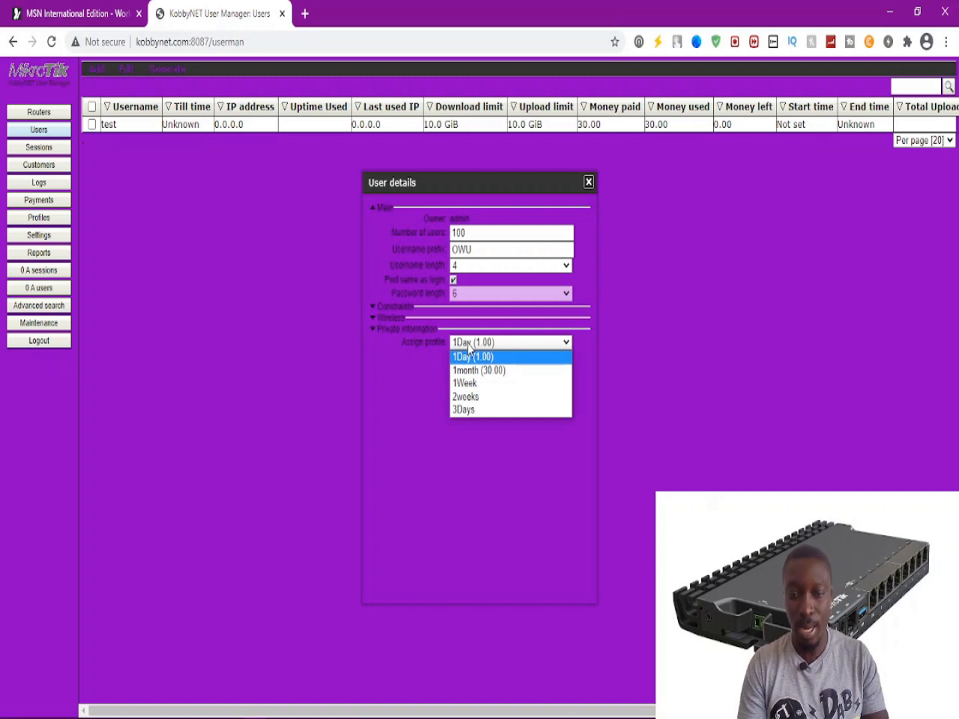
click(480, 384)
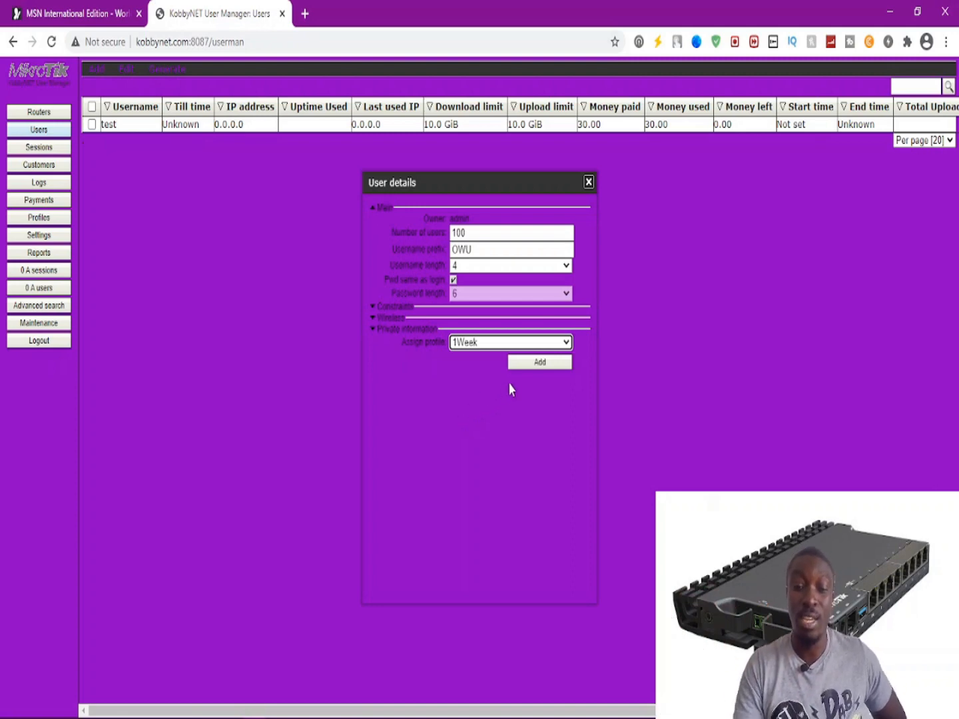
click(541, 363)
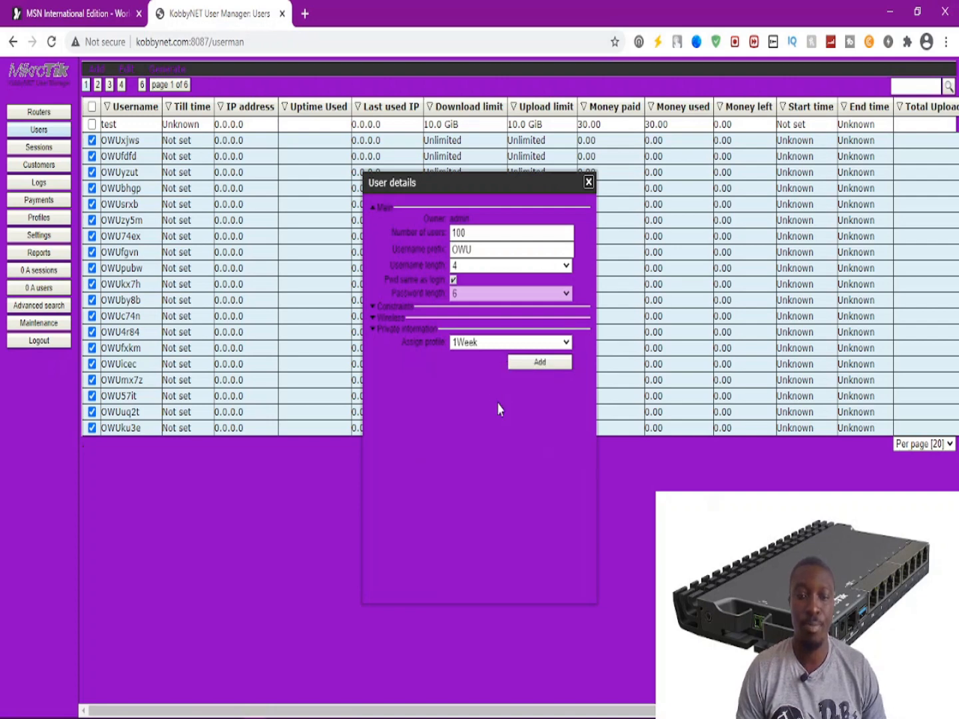
Close the batch form, show 500 users per page, and scroll to the end of the list.
click(588, 182)
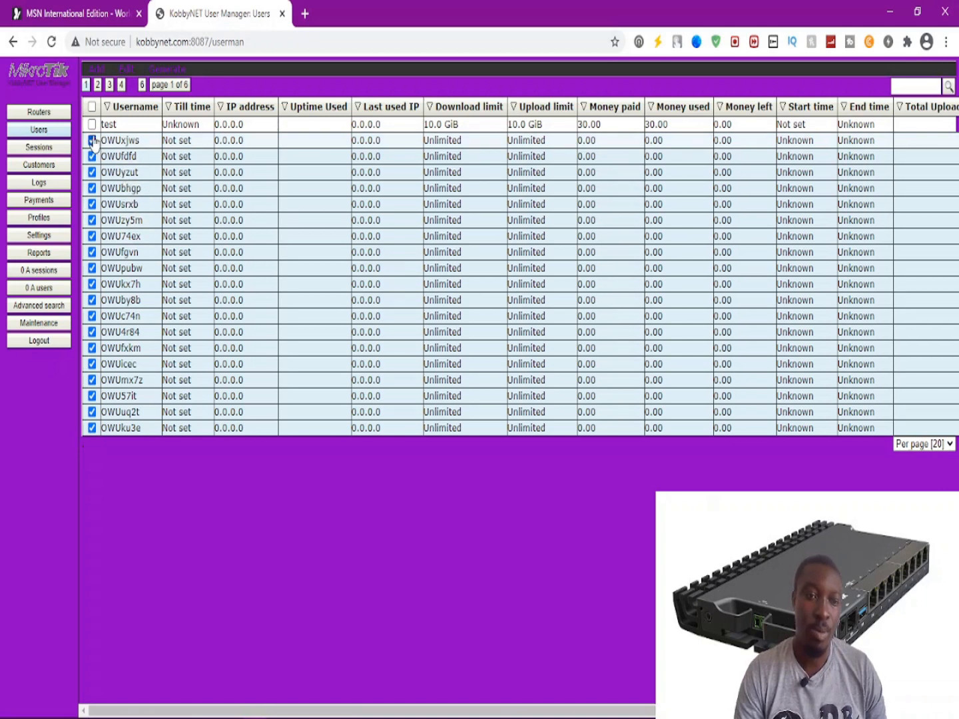
click(923, 444)
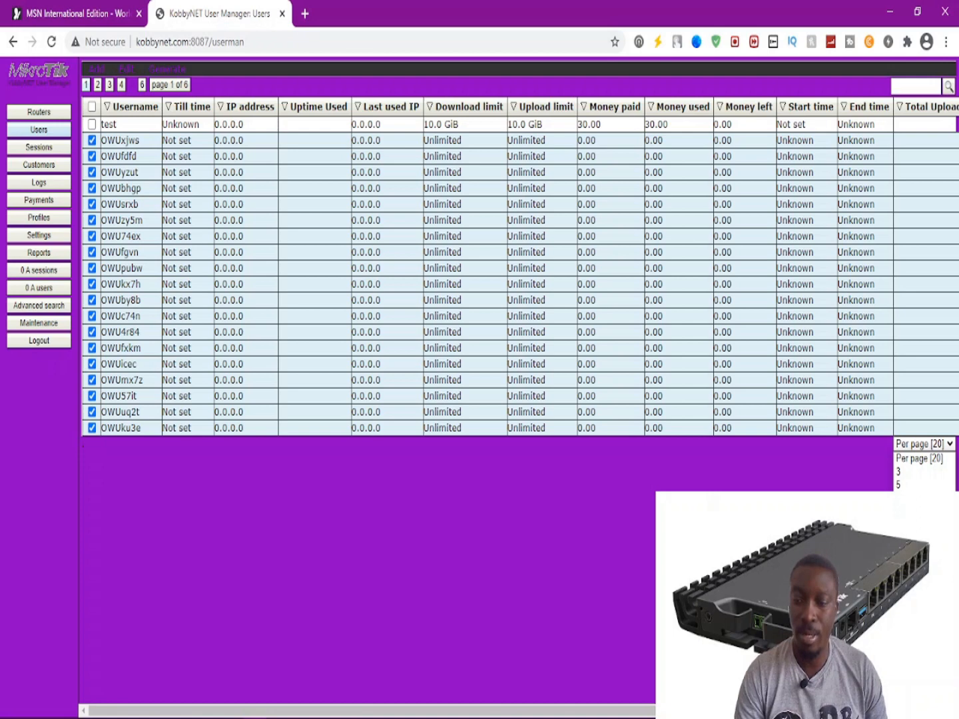
click(919, 578)
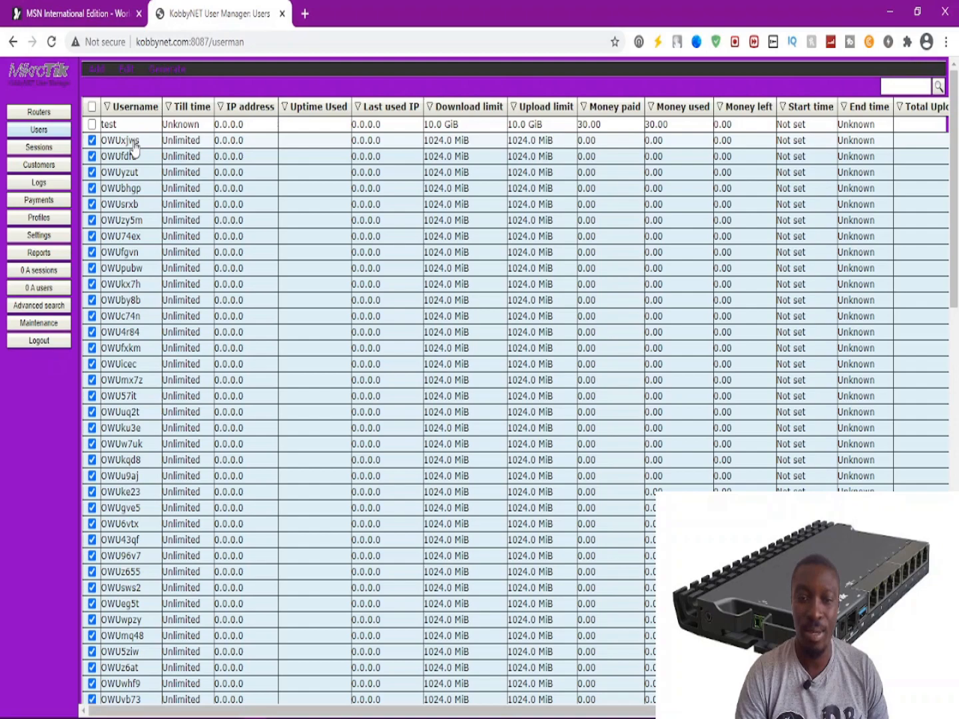
scroll(956, 260, down, 2)
drag(958, 260, 957, 196)
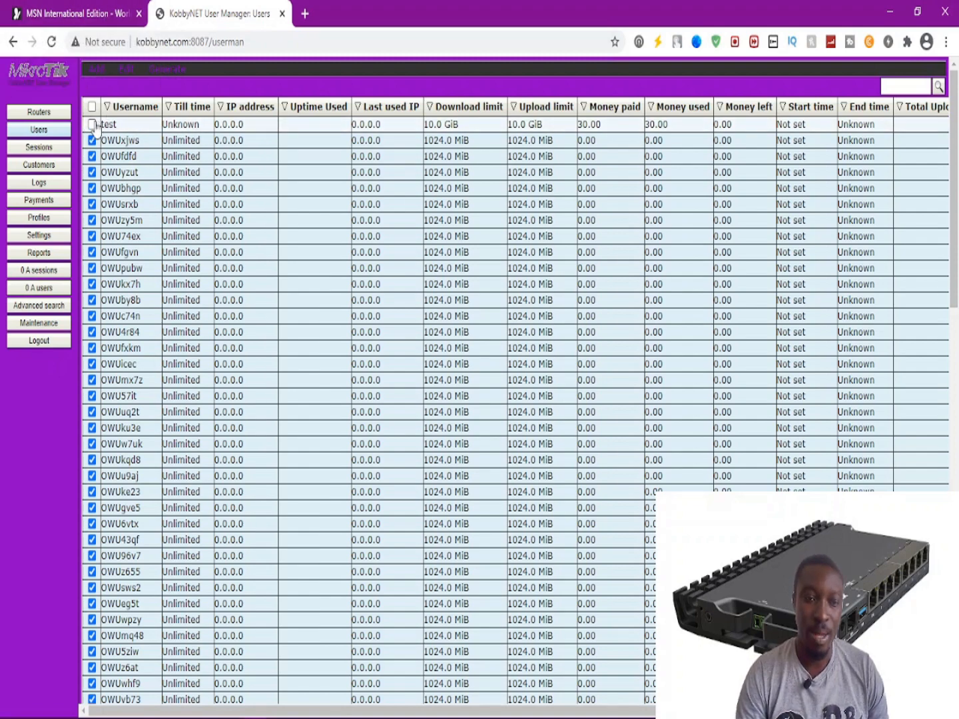
click(90, 14)
Go to kobbynet.com's hotspot status page and log off the admin session.
click(195, 41)
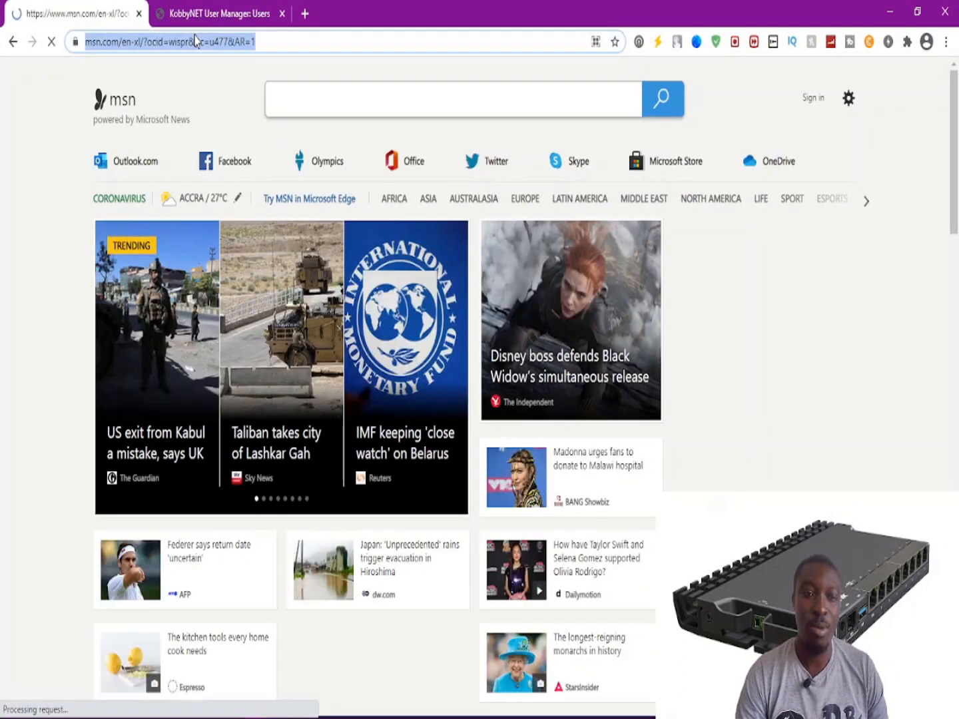
text(owu)
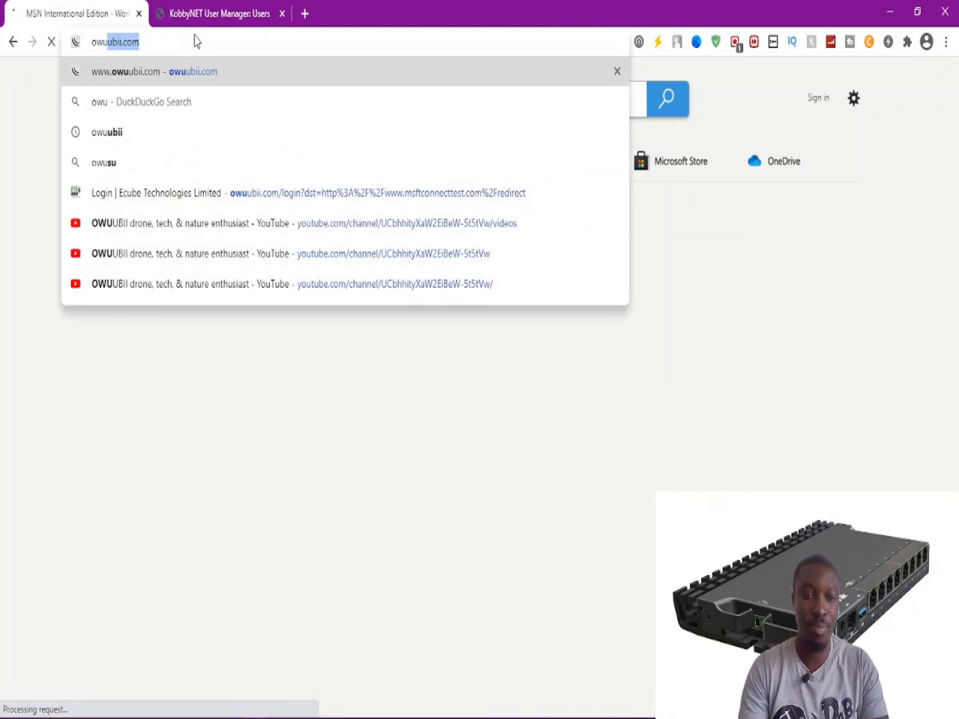
key(BackSpace)
key(BackSpace)
key(BackSpace)
key(BackSpace)
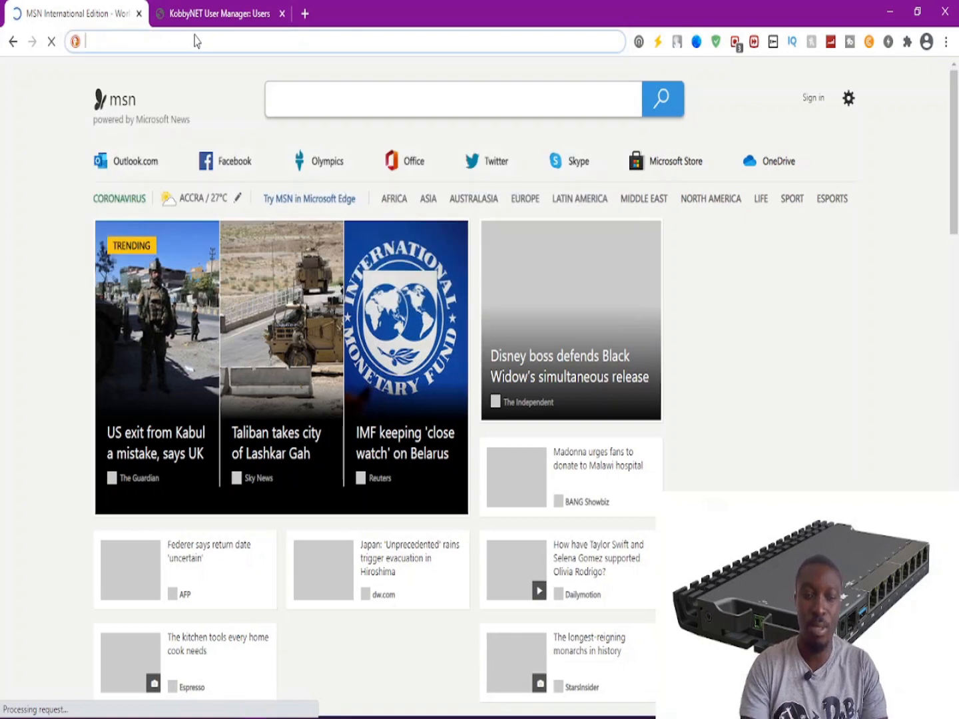
text(ko)
key(Right)
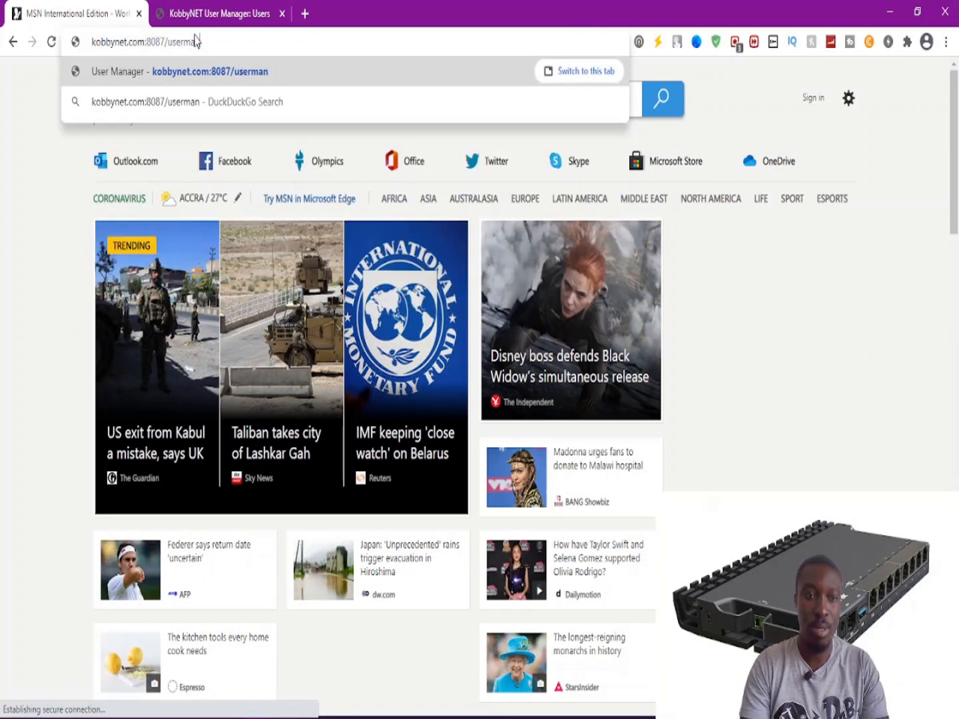
key(BackSpace)
key(BackSpace)
key(BackSpace)
key(BackSpace)
key(BackSpace)
key(BackSpace)
key(BackSpace)
key(BackSpace)
key(BackSpace)
key(BackSpace)
key(BackSpace)
key(BackSpace)
key(BackSpace)
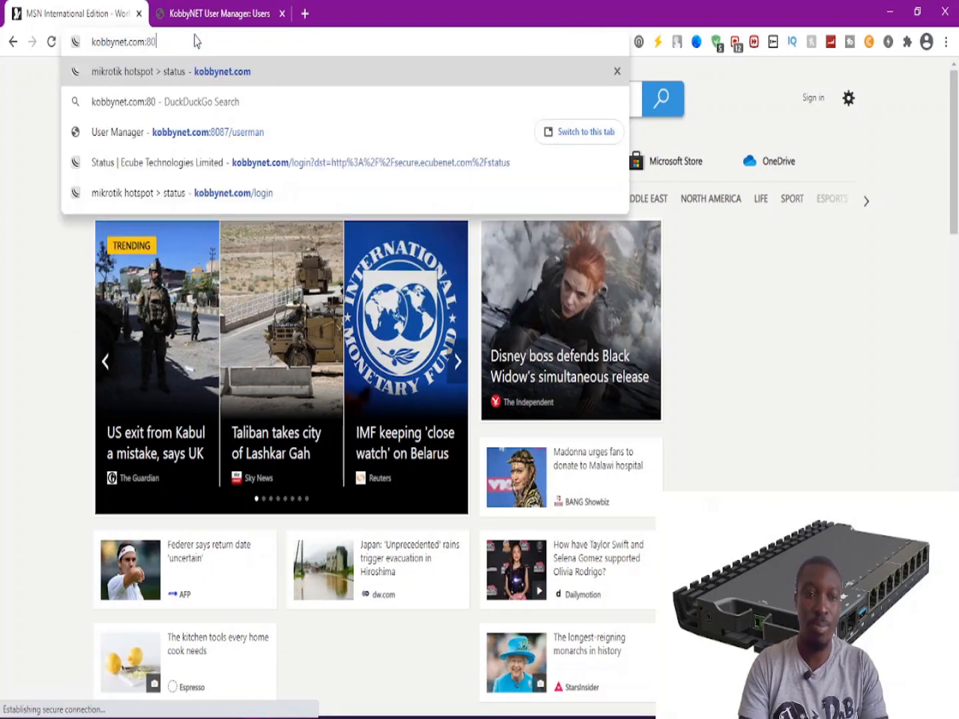
key(Return)
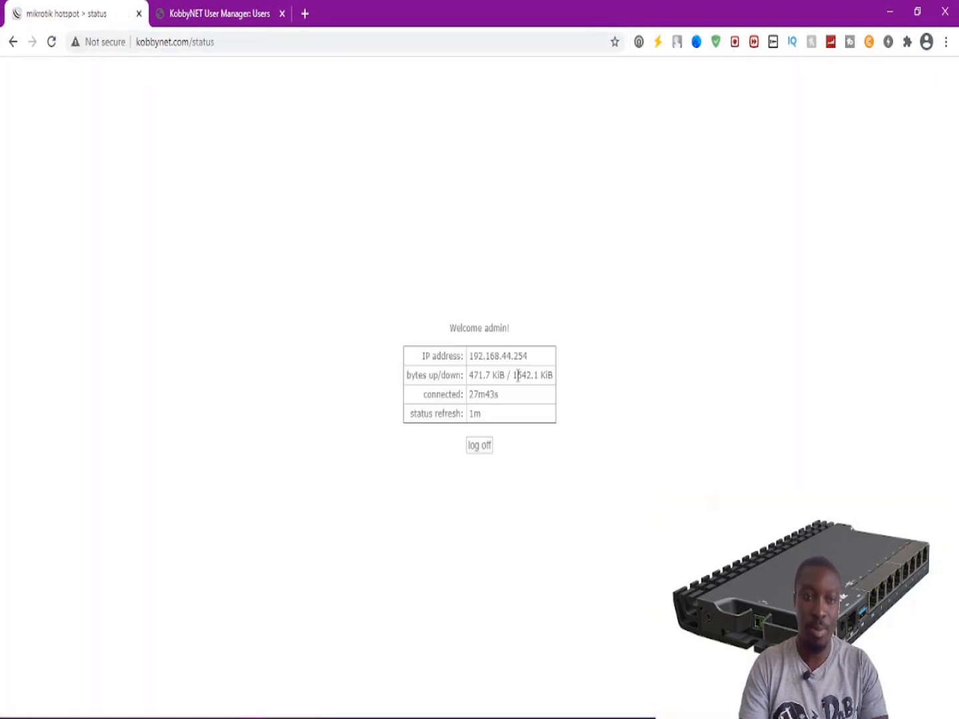
click(478, 446)
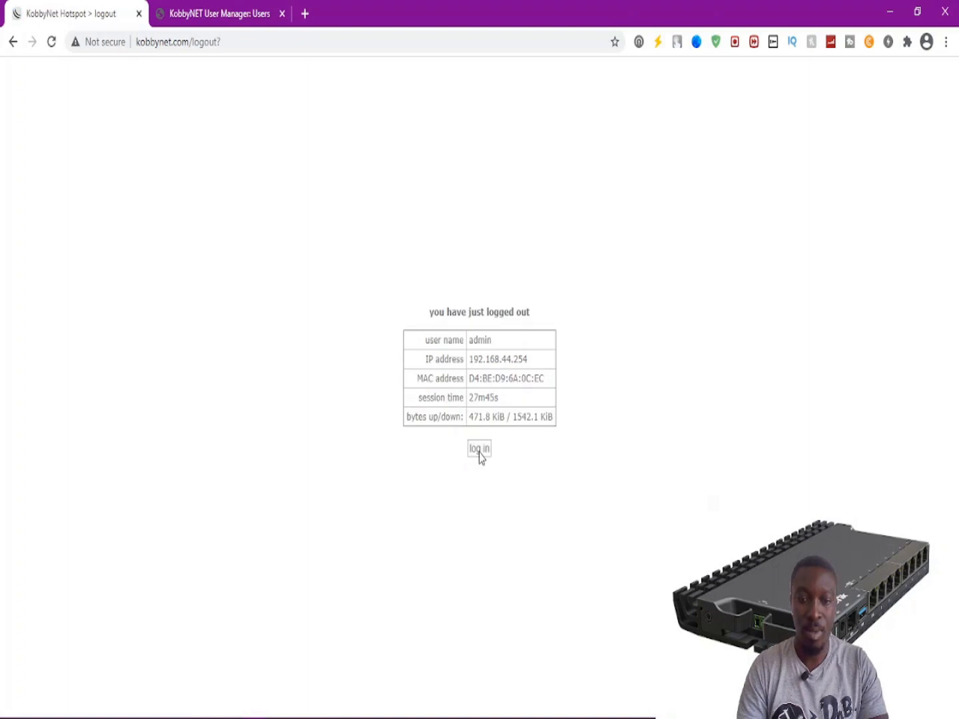
On the hotspot login form, enter 'test' as the login name, then move to the password field.
click(476, 448)
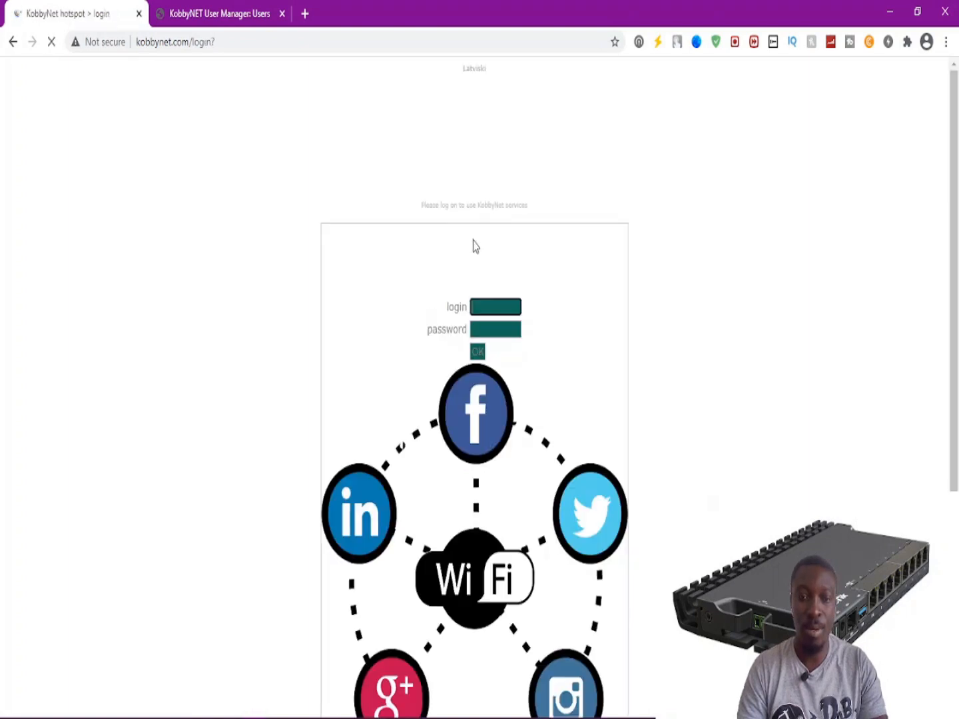
click(496, 308)
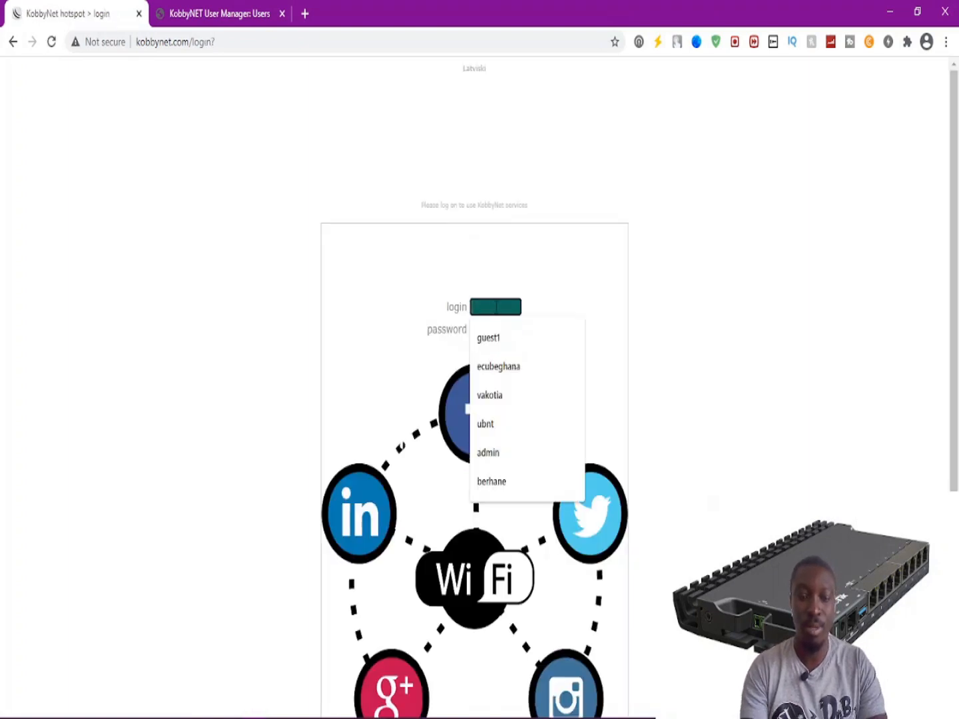
text(test)
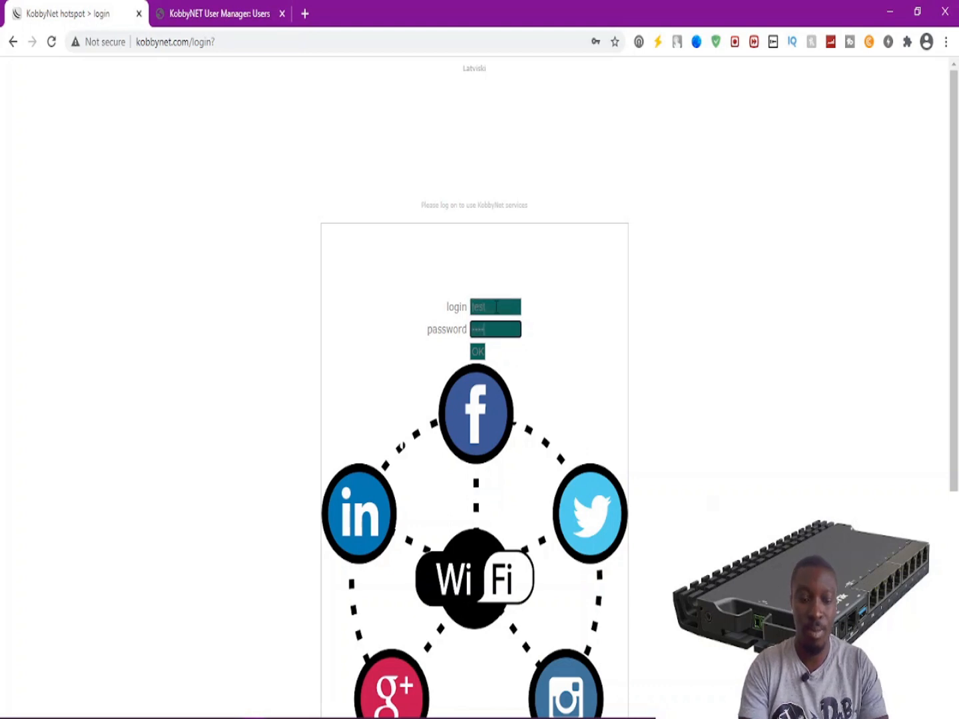
click(488, 329)
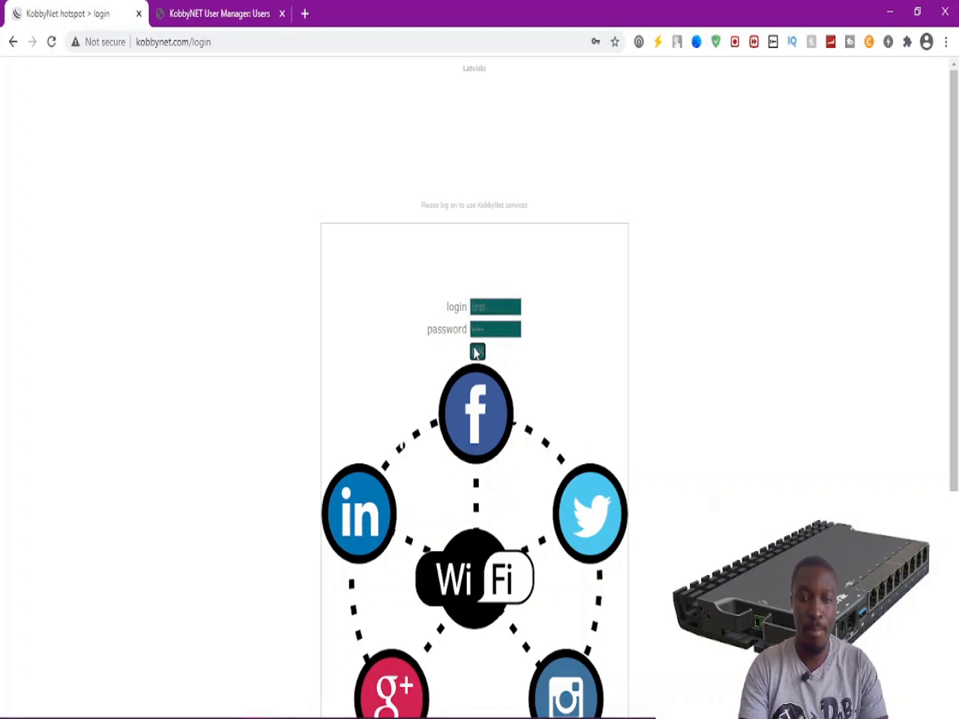
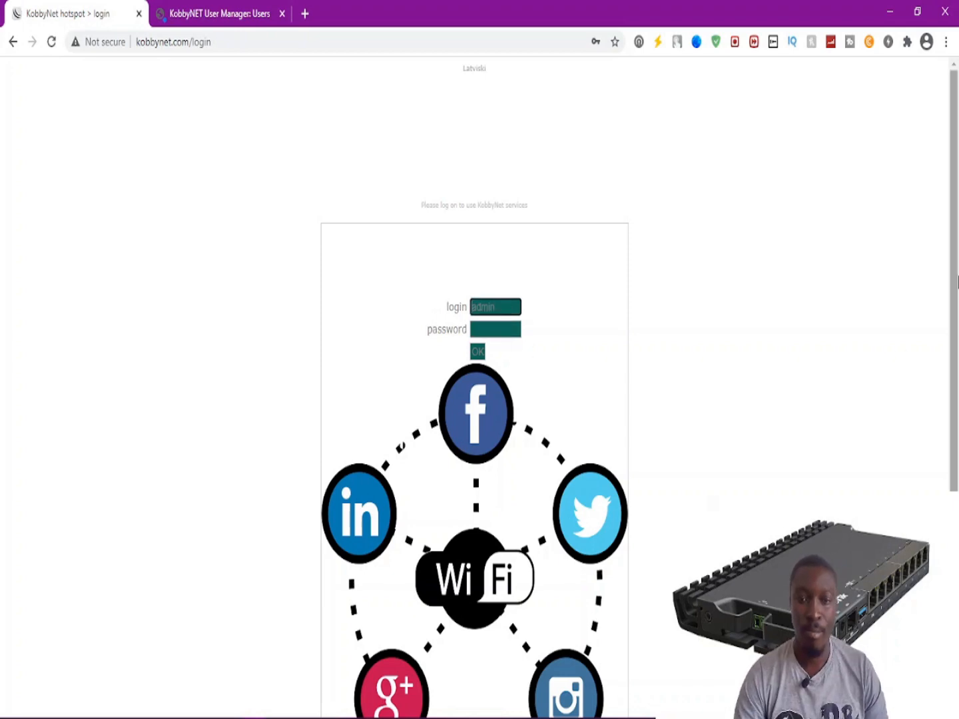
Enter the administrator password on the KobbyNet hotspot login form to sign in.
drag(956, 280, 956, 356)
click(502, 249)
text(••••)
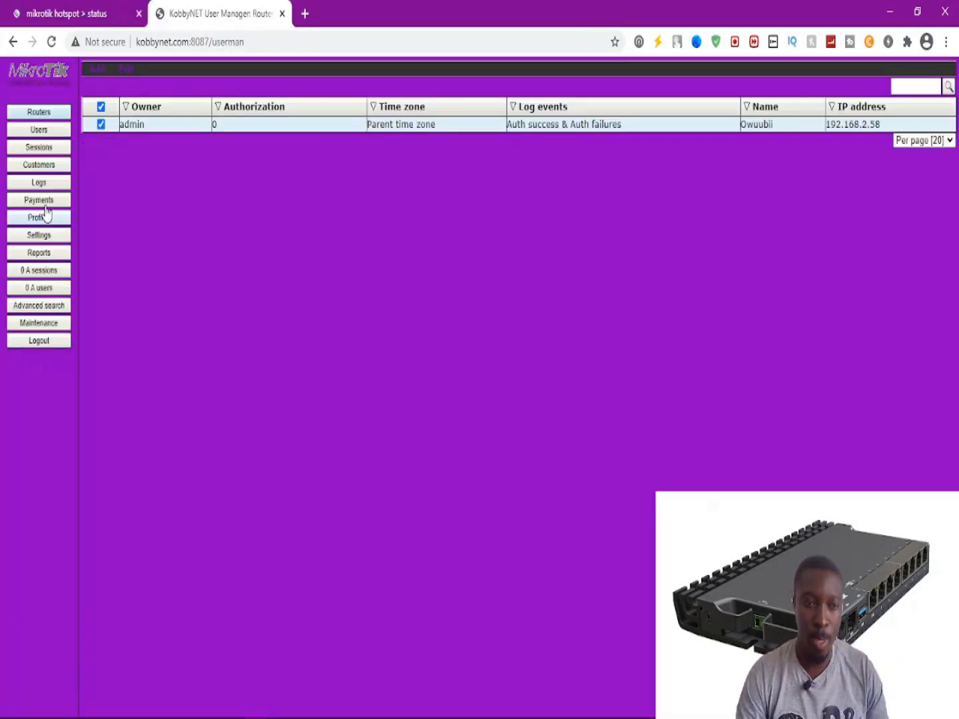
Open the Users list, briefly check the running ping window, and close the user details form.
click(46, 135)
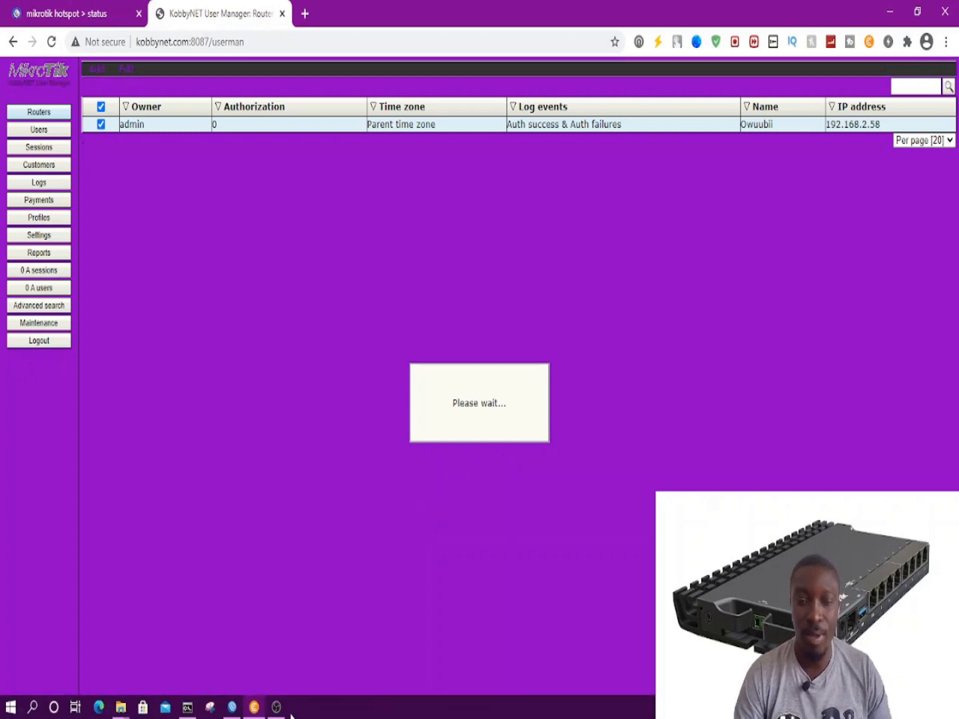
click(187, 710)
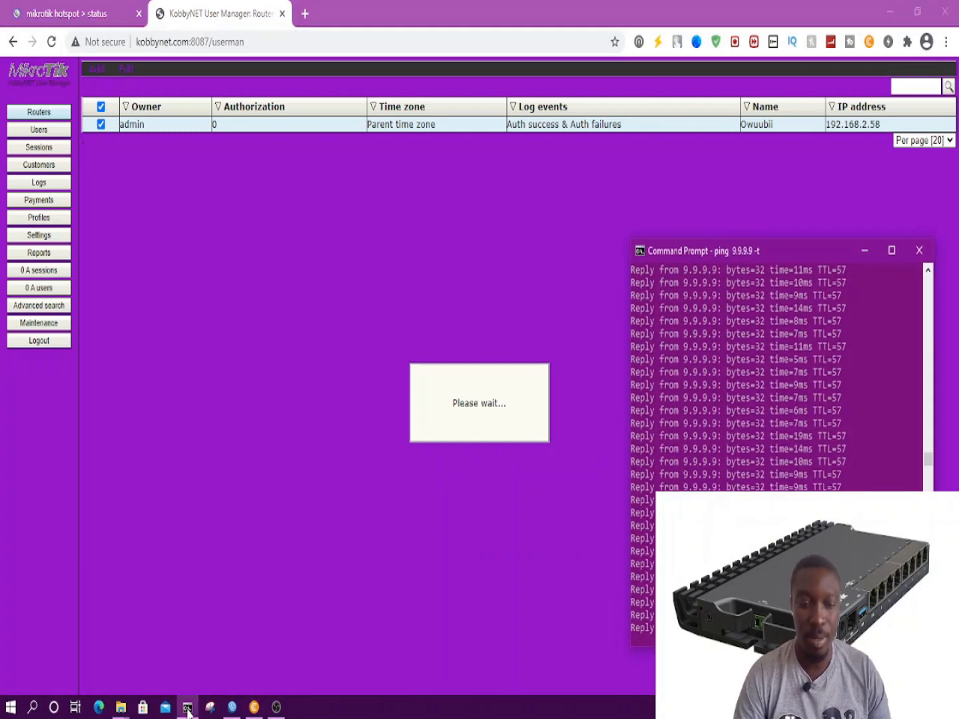
click(188, 709)
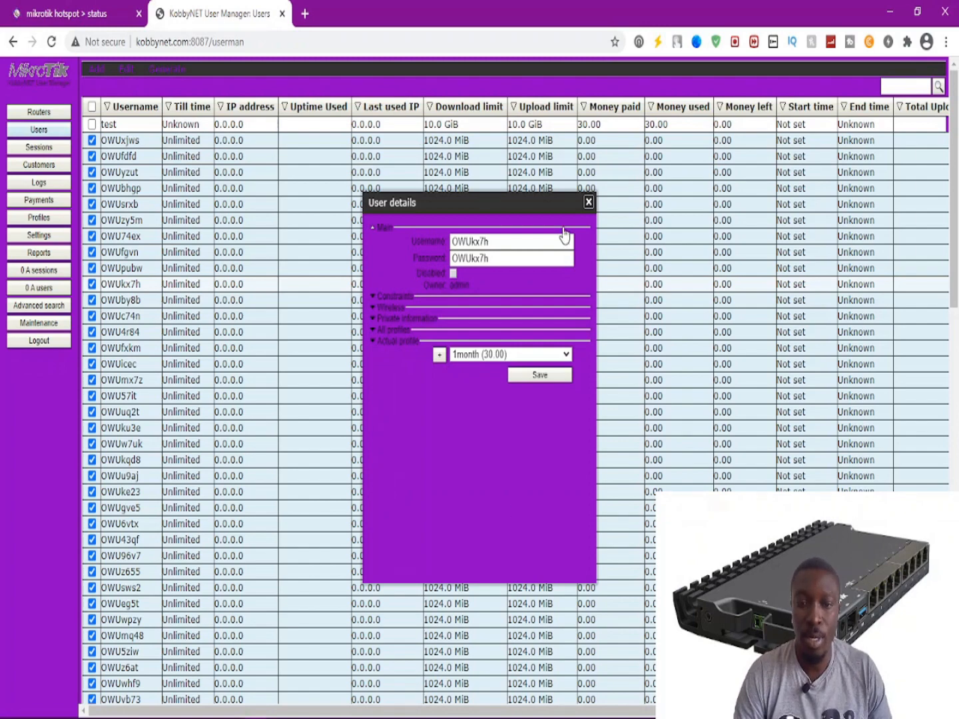
click(587, 203)
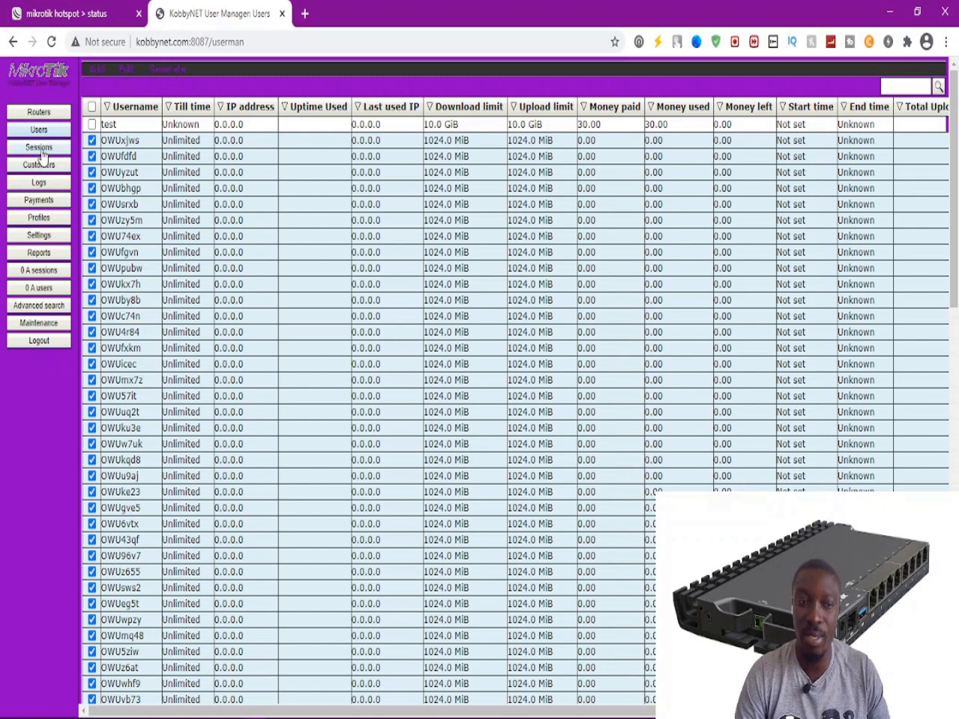
Browse the Payments, Profiles and Sessions pages, returning via Users to the Customers list.
click(34, 217)
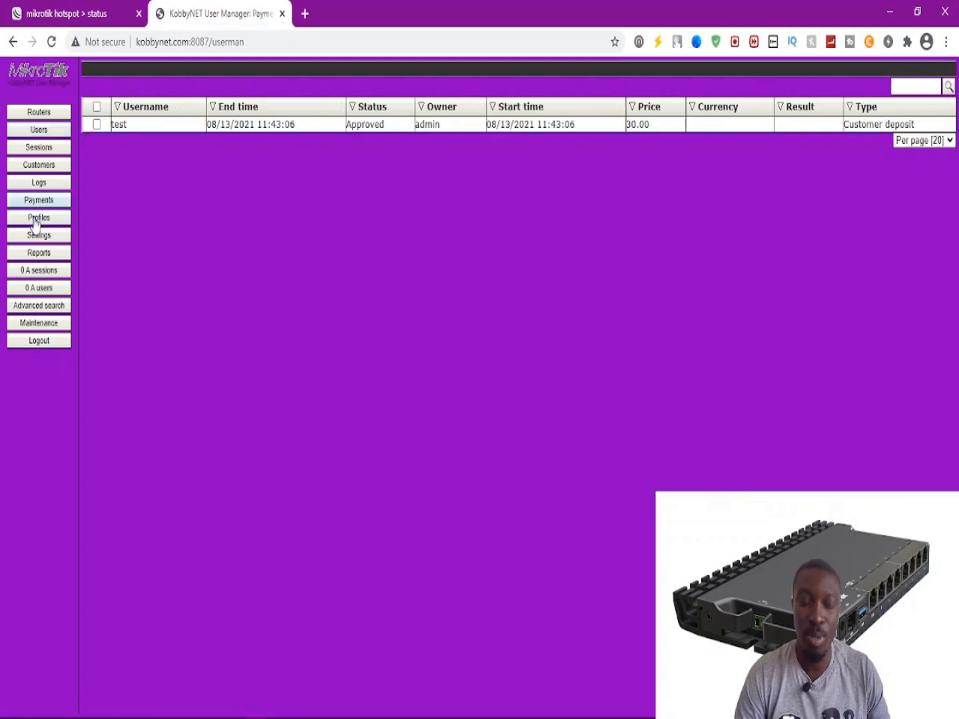
click(33, 218)
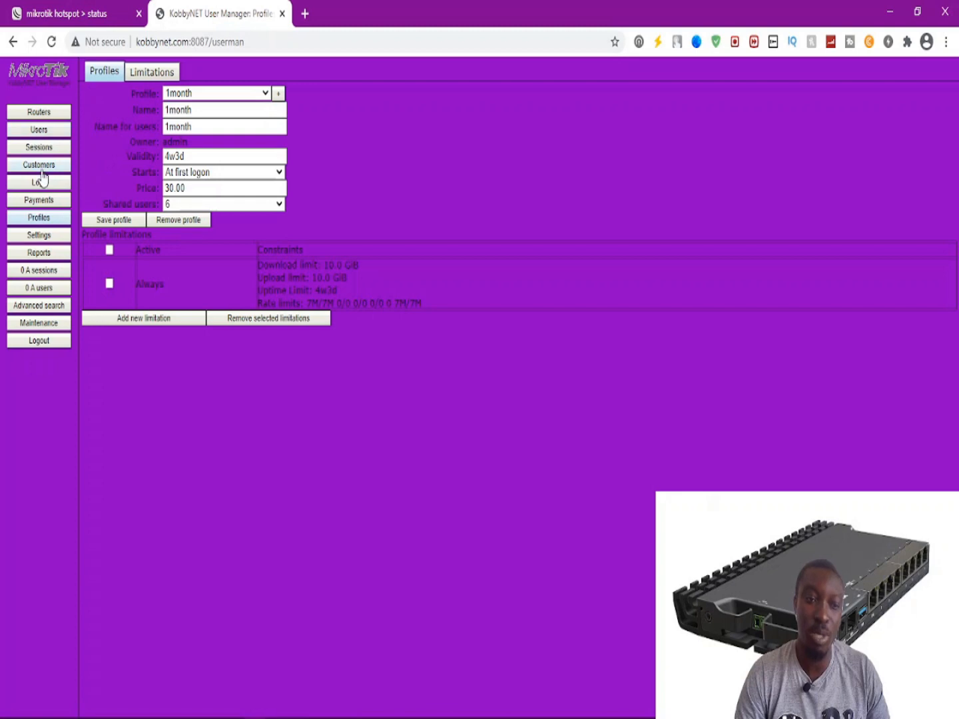
click(35, 151)
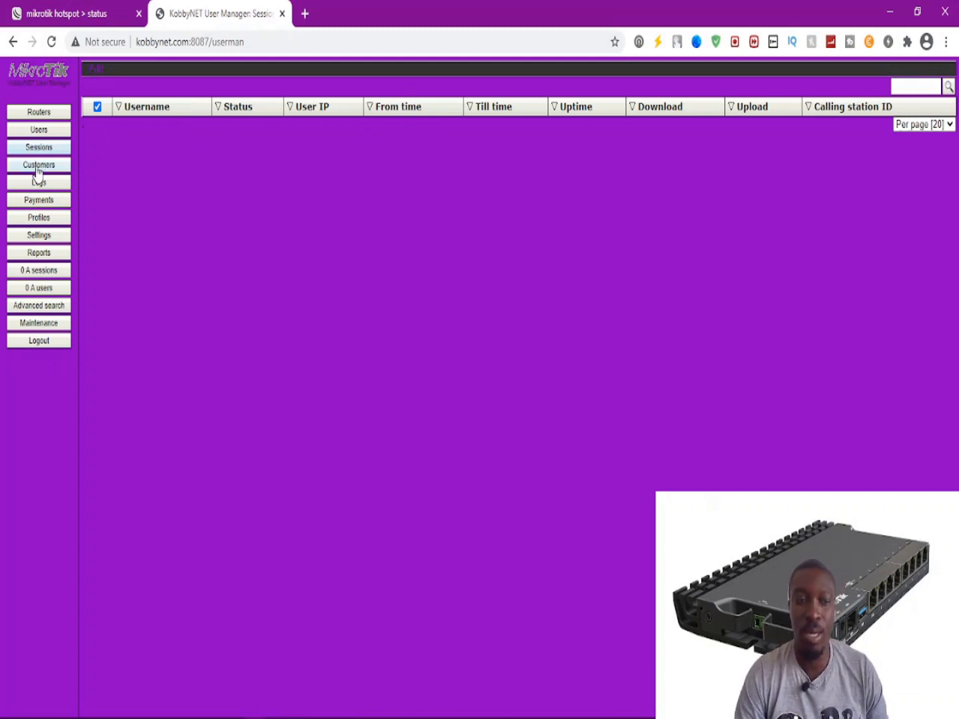
click(39, 132)
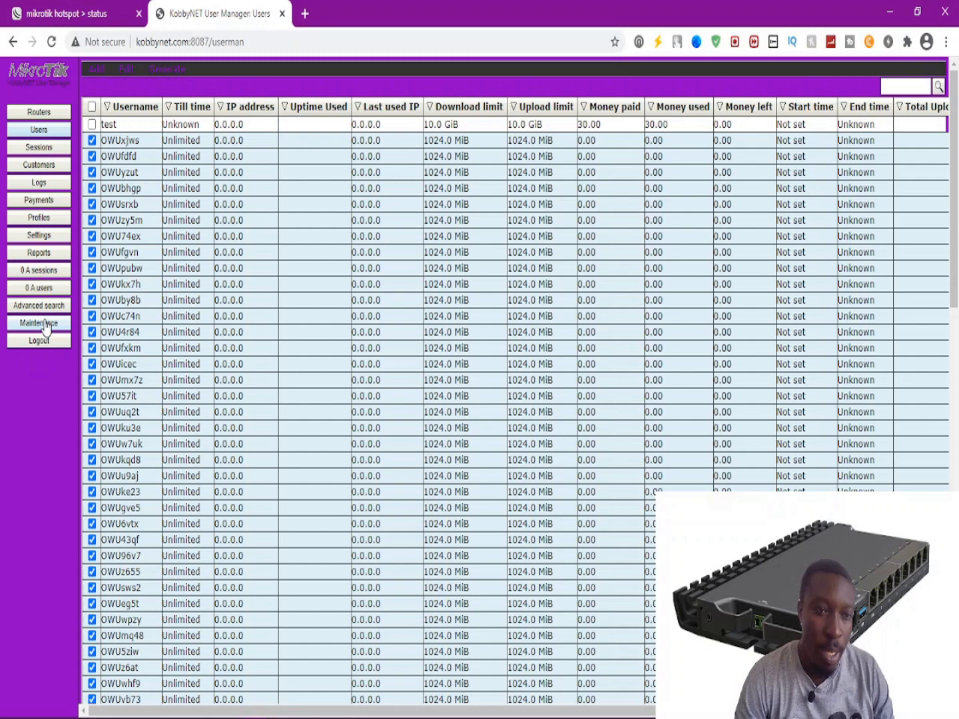
click(42, 165)
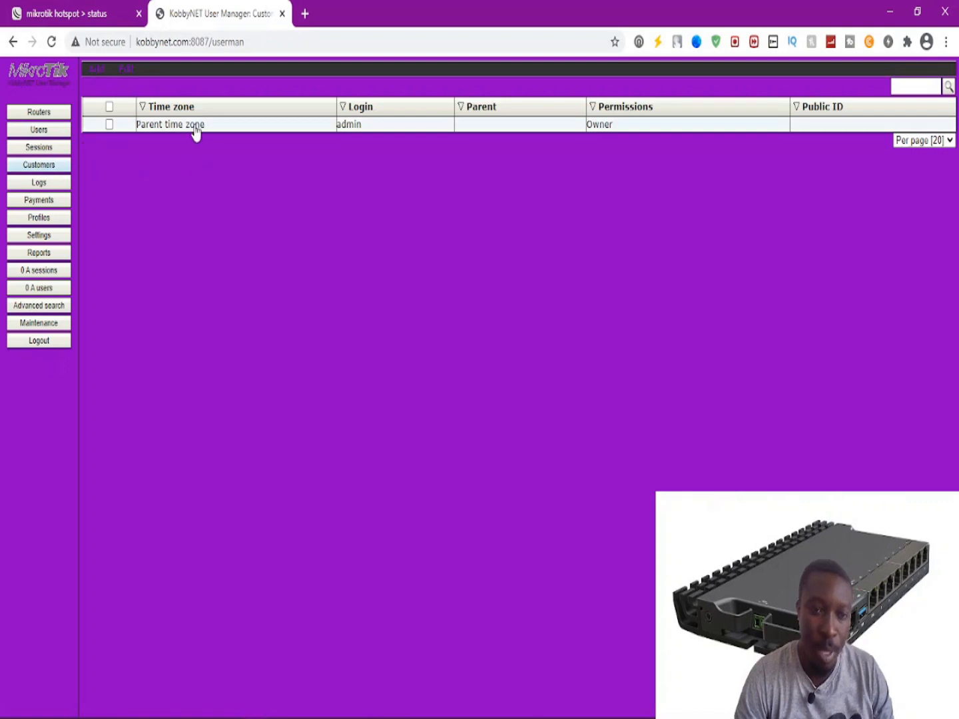
Start a new customer with login 'Sales' and enter its password.
click(96, 71)
click(93, 85)
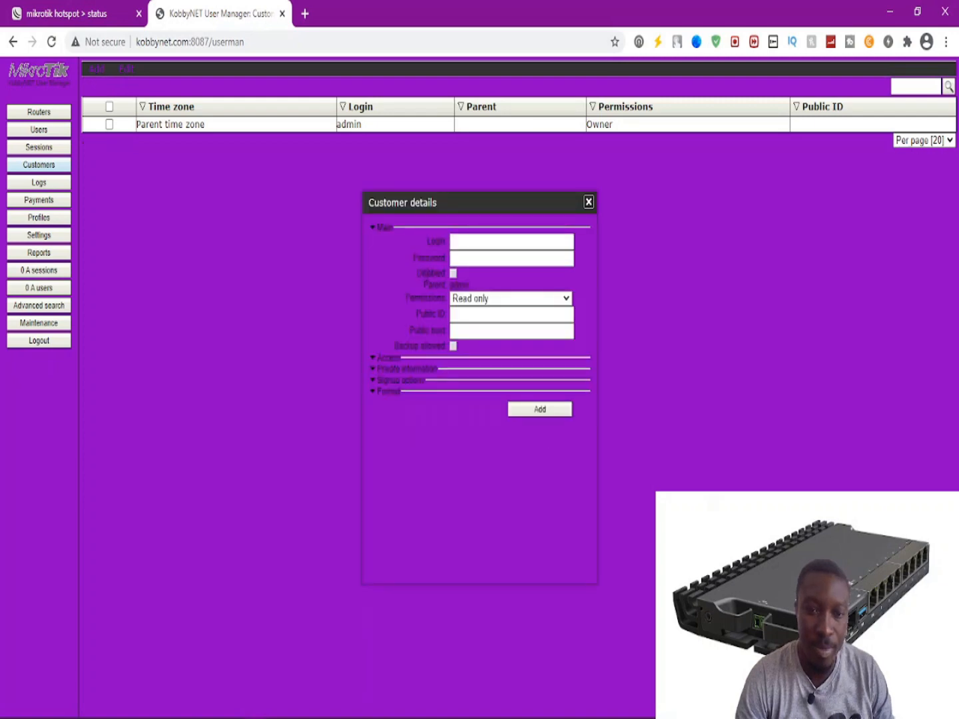
drag(499, 210, 596, 221)
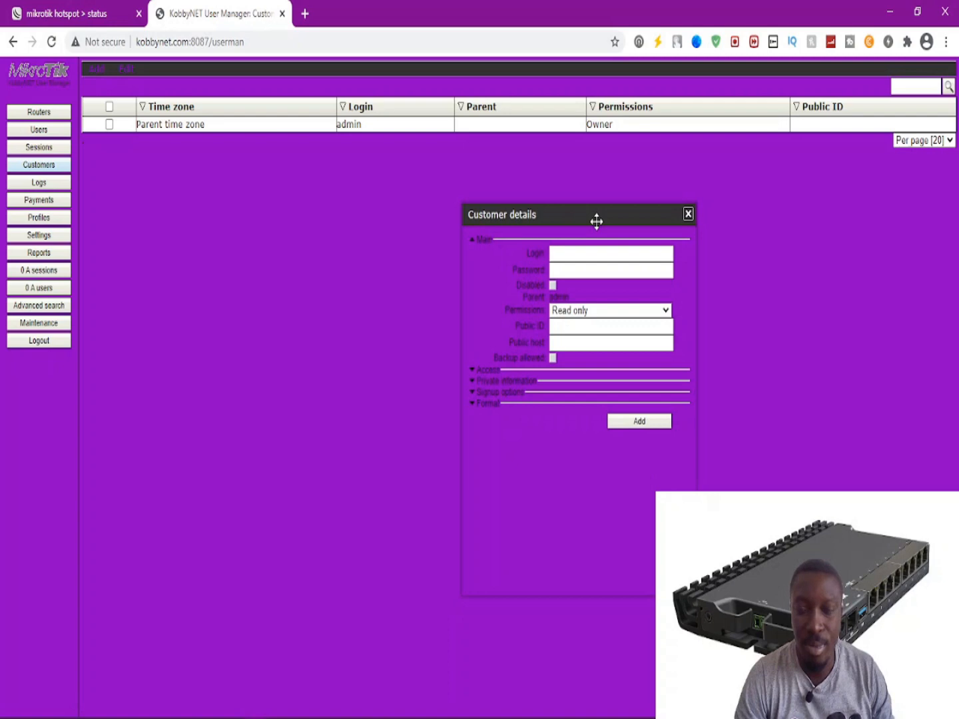
click(590, 251)
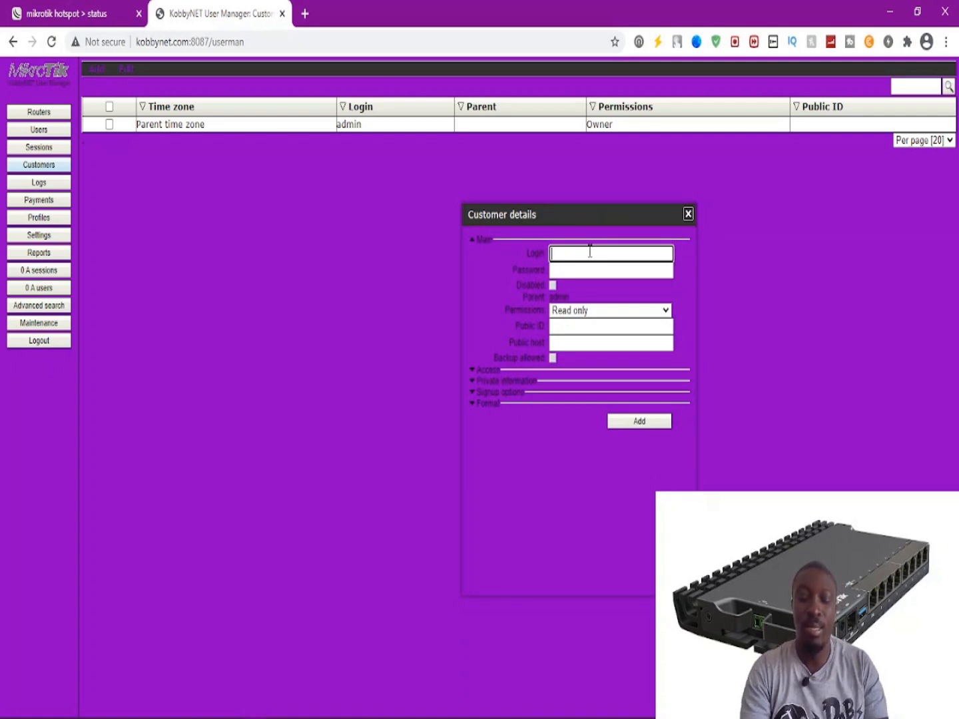
text(Sales)
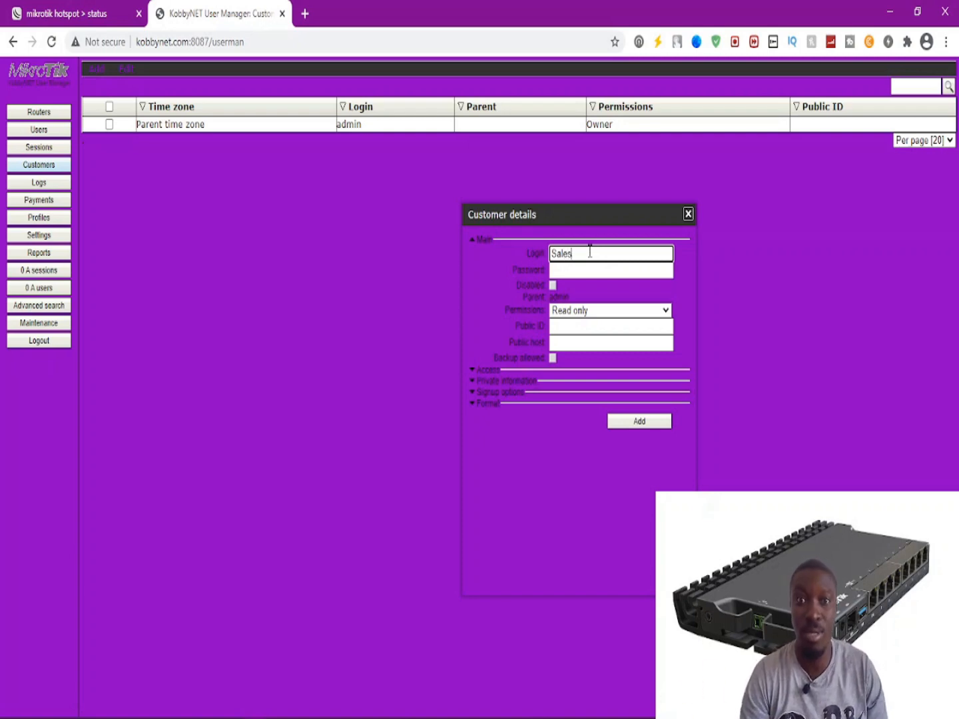
click(566, 271)
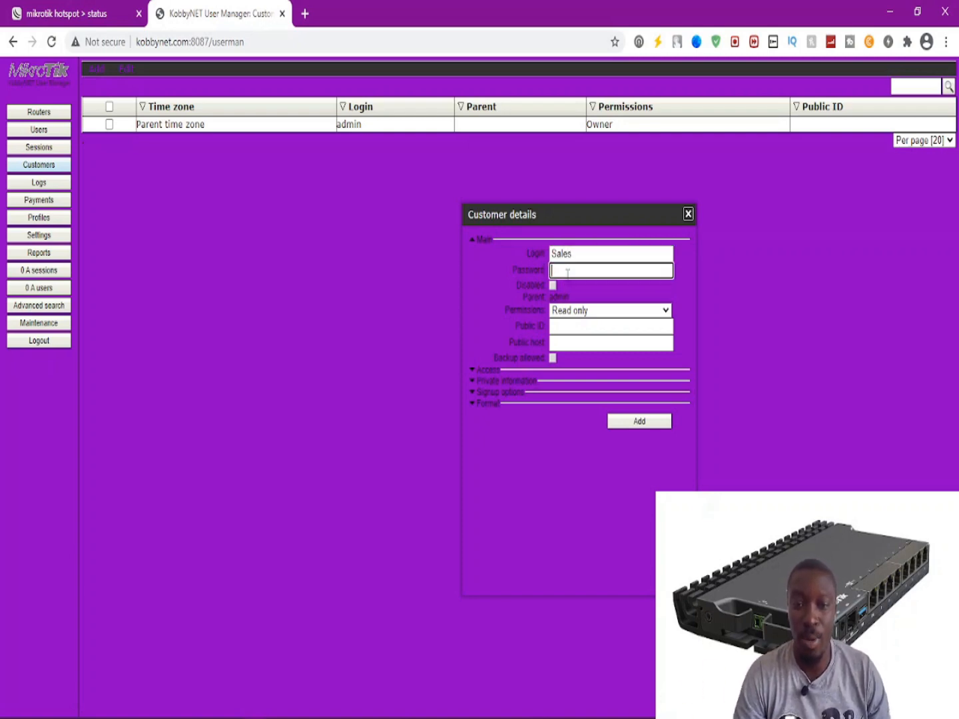
text(12345)
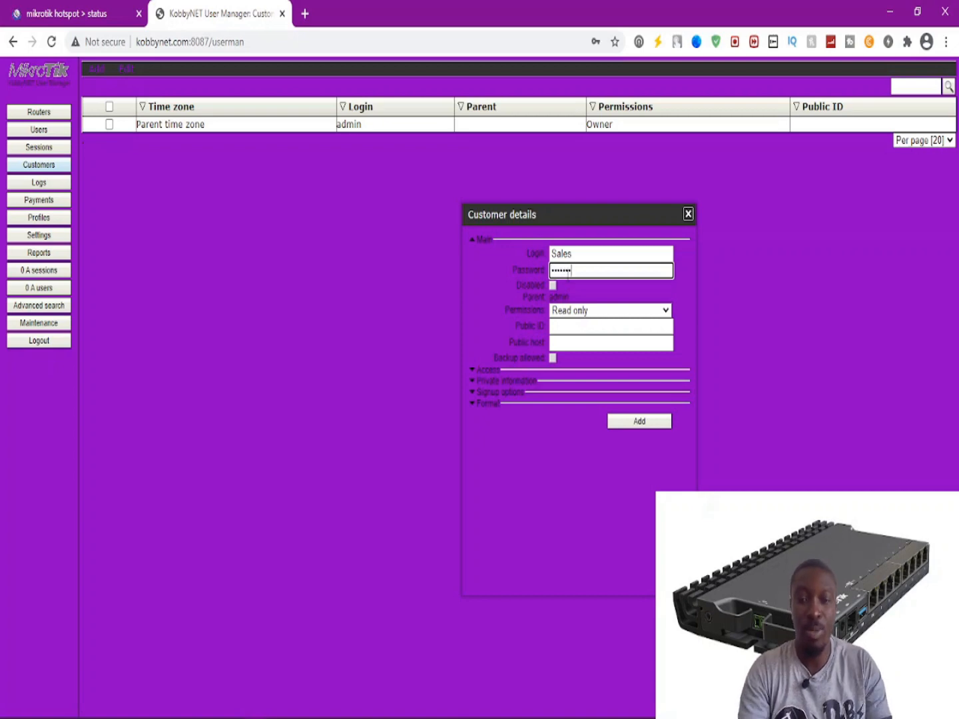
key(BackSpace)
key(BackSpace)
key(BackSpace)
text(1••••••)
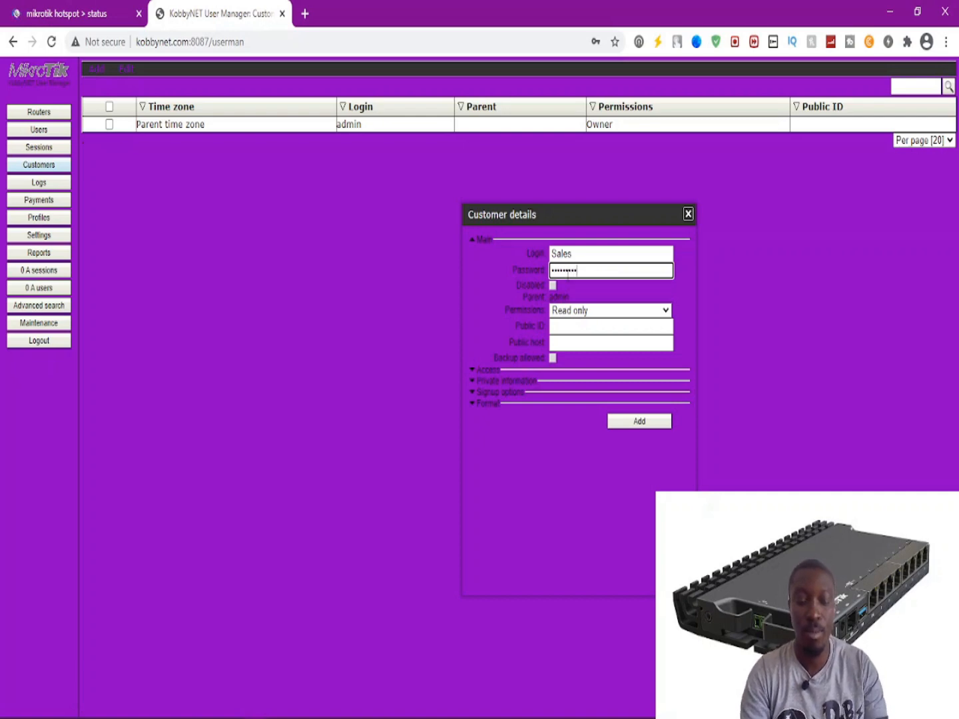
Give the Sales customer Read write permissions and save it.
click(563, 314)
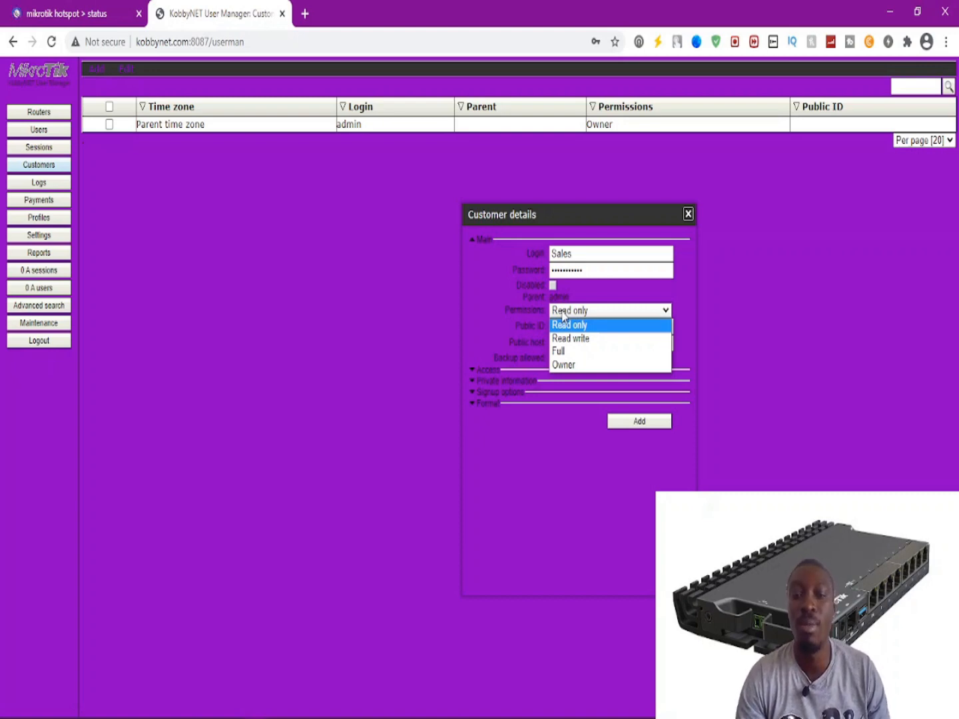
click(595, 341)
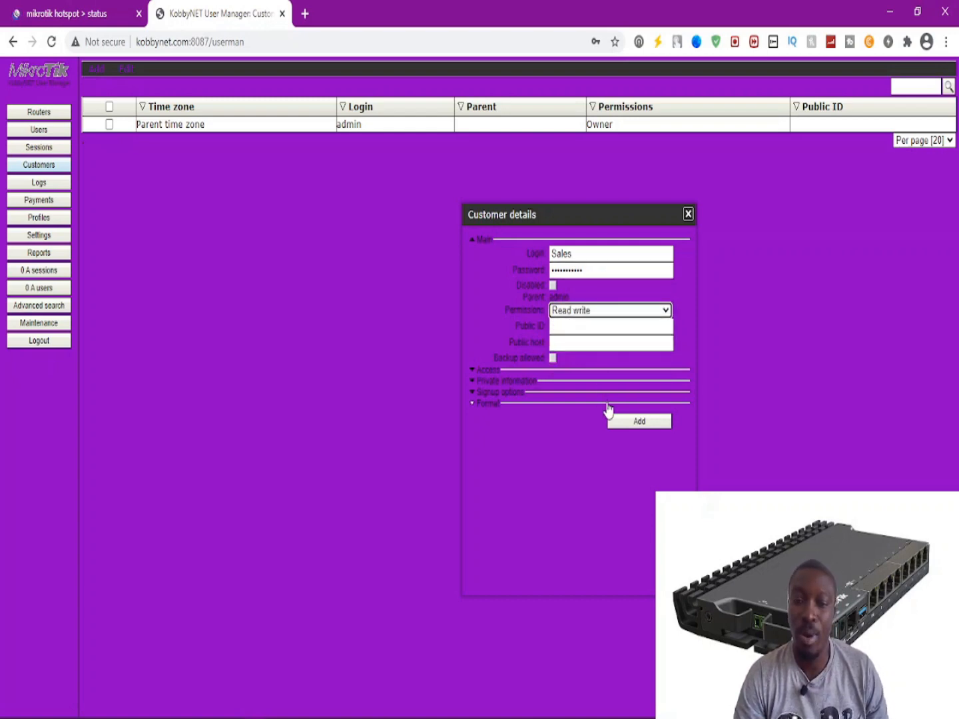
click(632, 424)
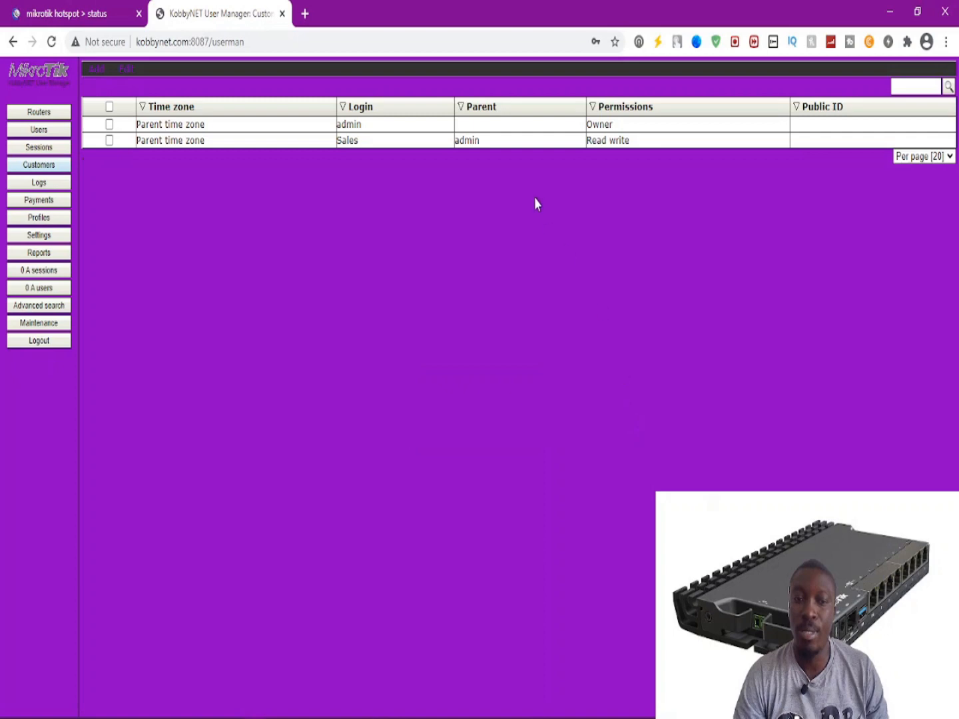
Sign out of admin and log in as the Sales customer, correcting the login to 'Sales'.
click(39, 340)
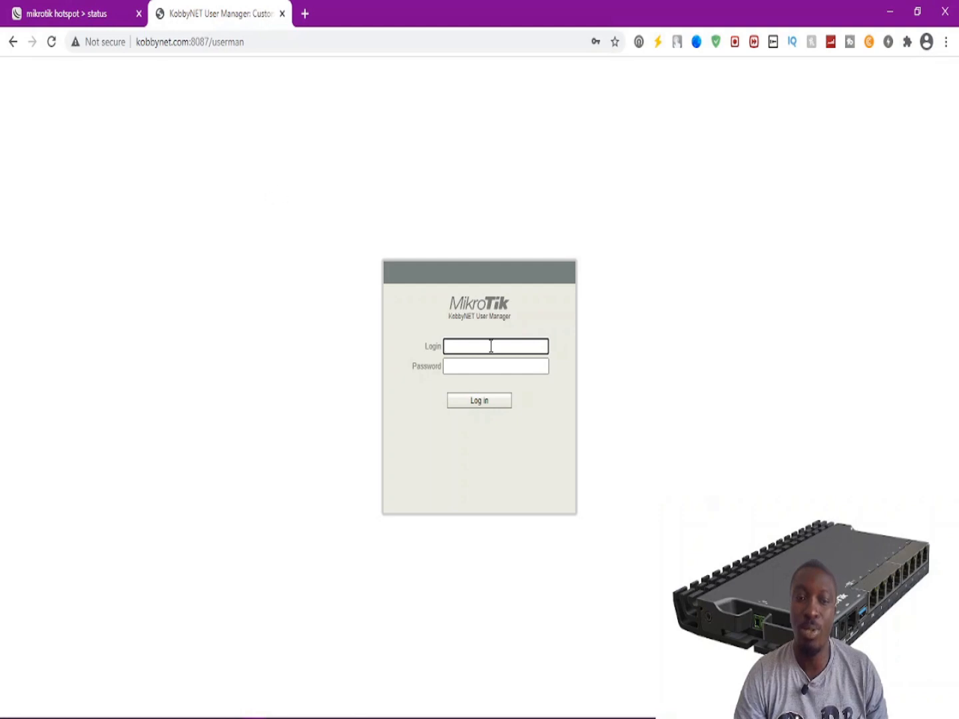
text(sales)
key(Tab)
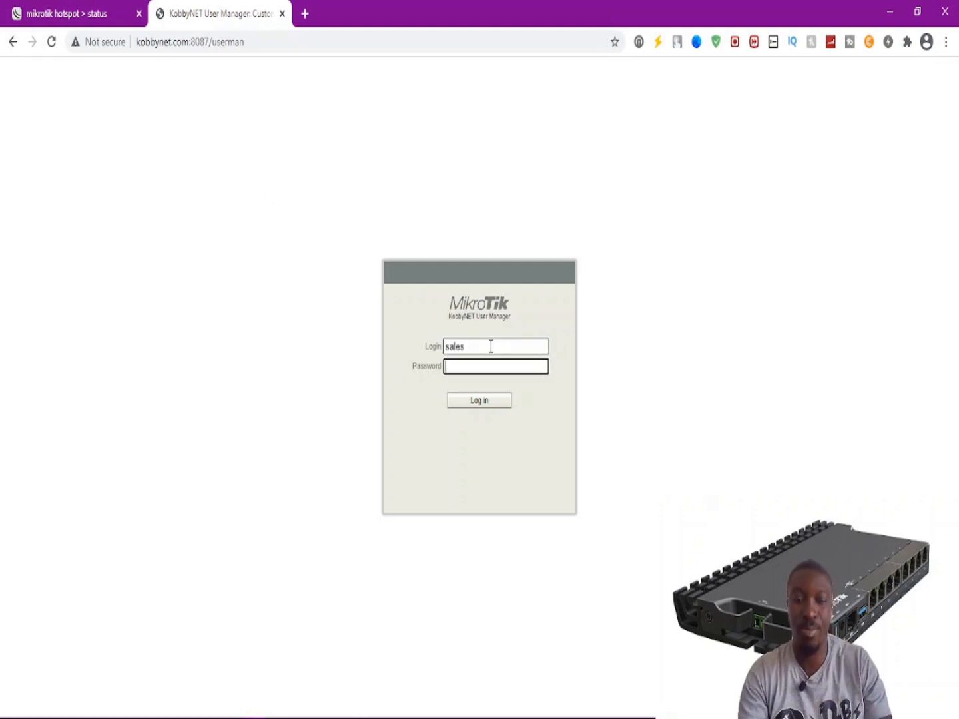
text(123)
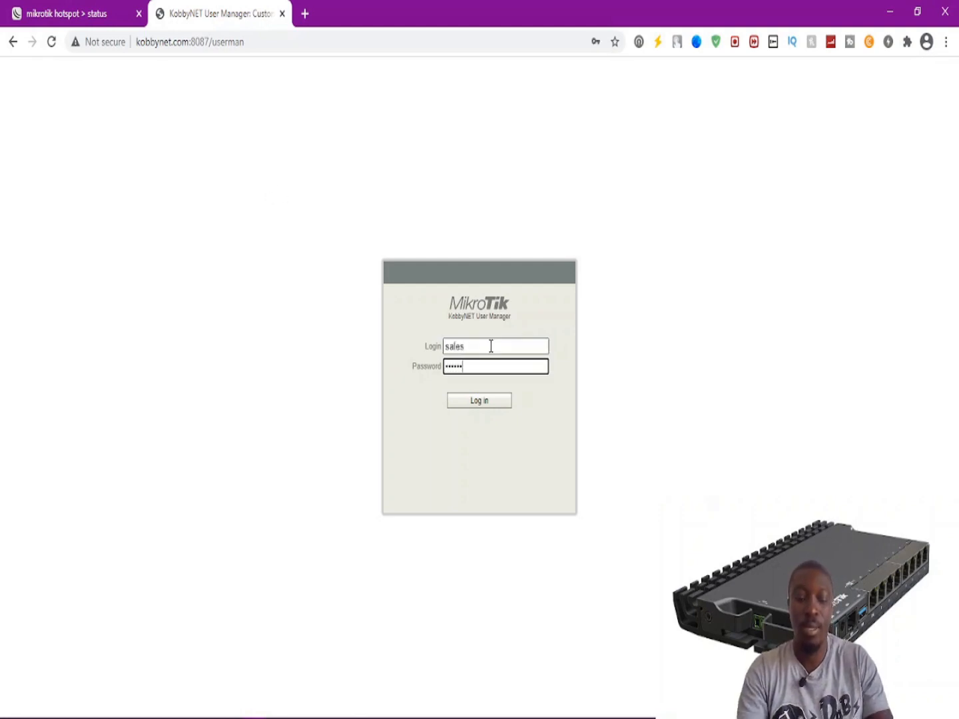
key(Return)
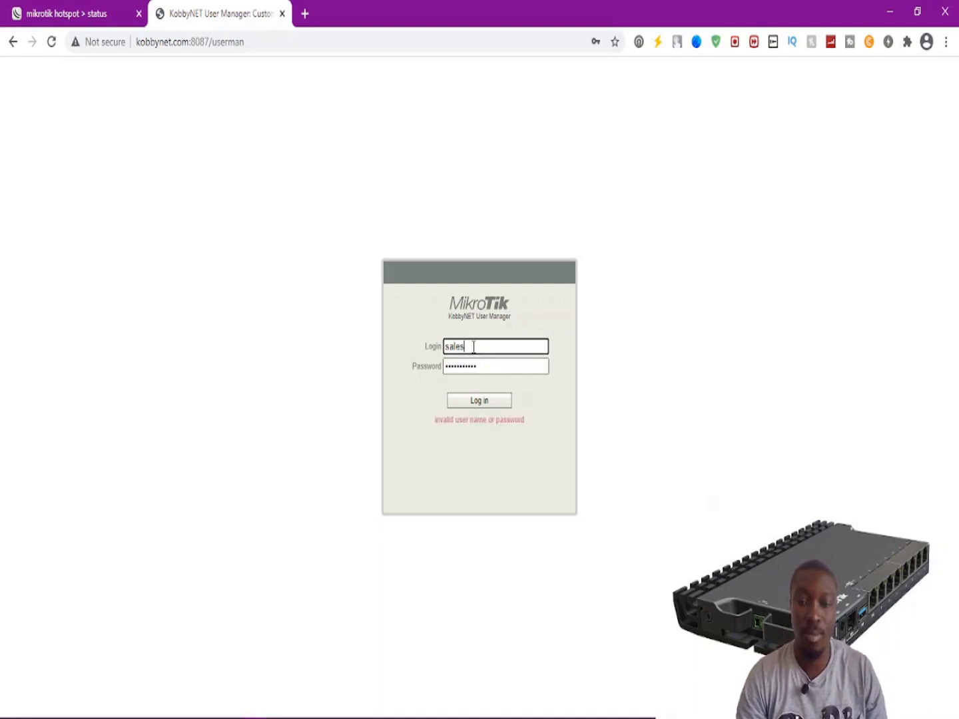
click(451, 346)
key(BackSpace)
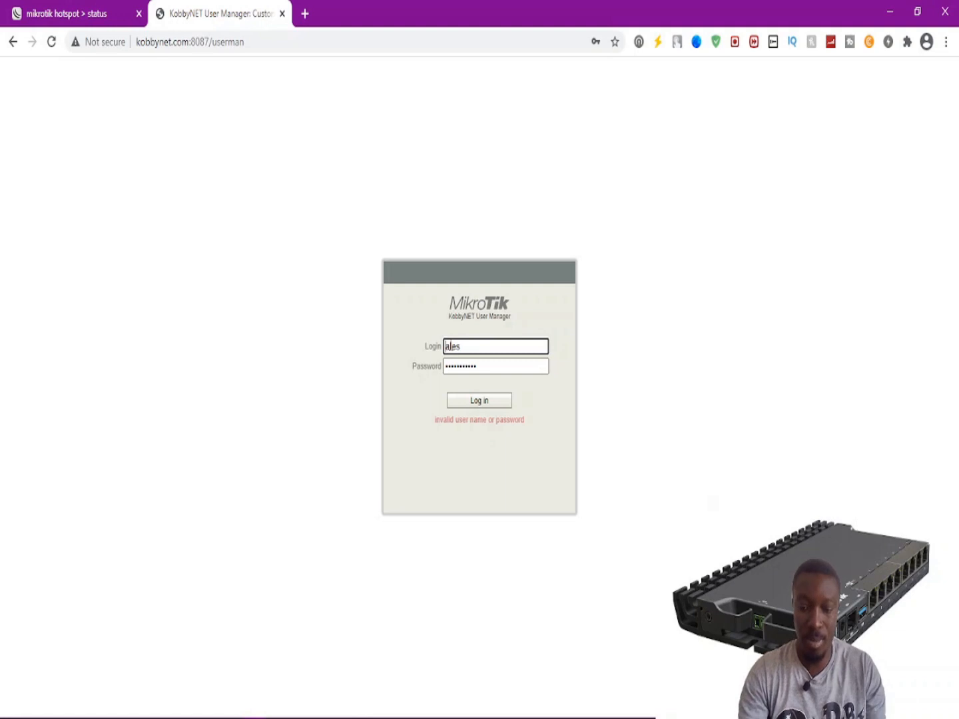
text(S)
key(Tab)
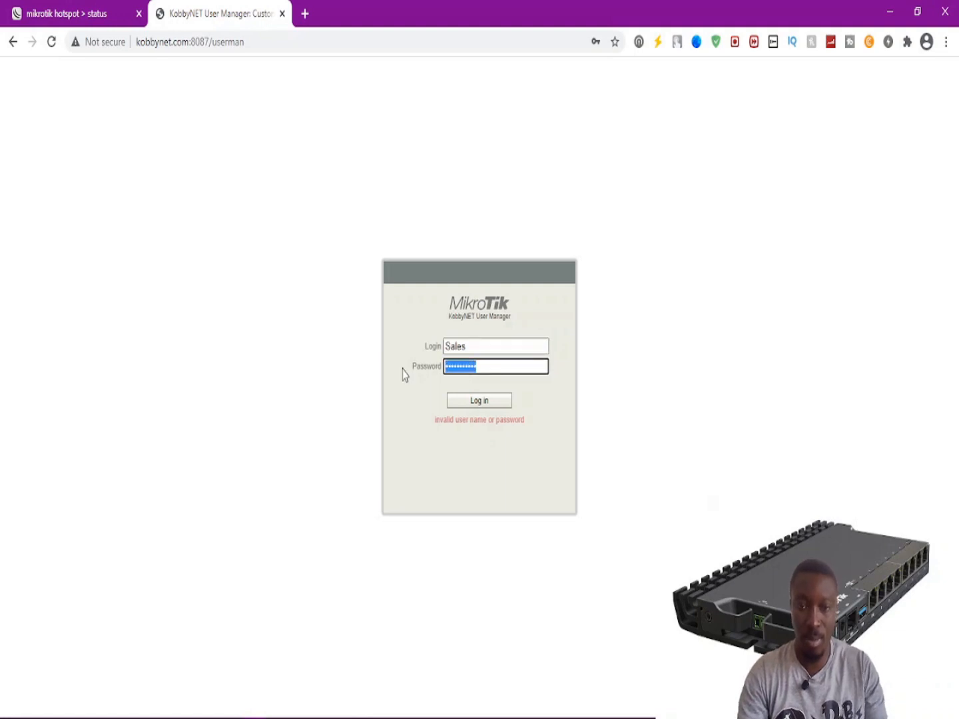
key(Return)
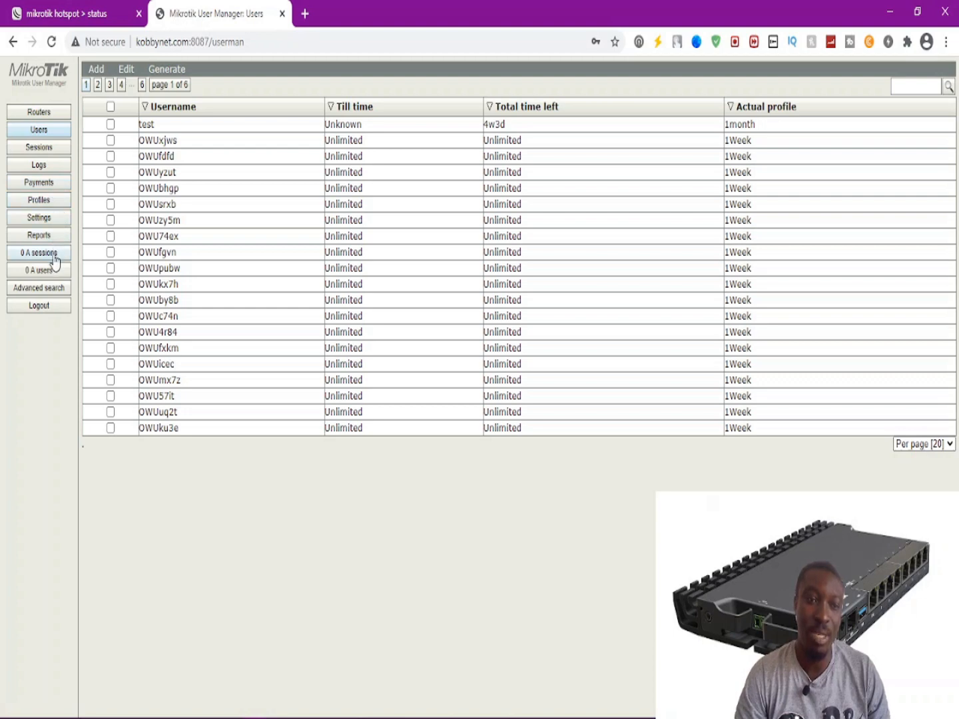
As Sales, review the Settings and Advanced search pages, then sign out.
click(44, 221)
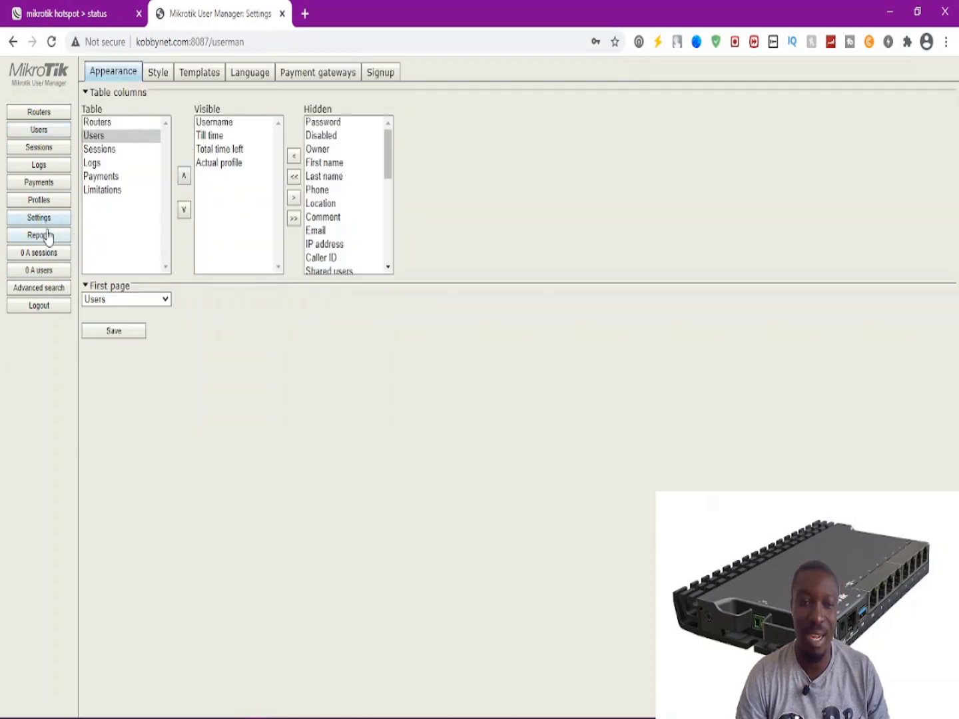
click(30, 291)
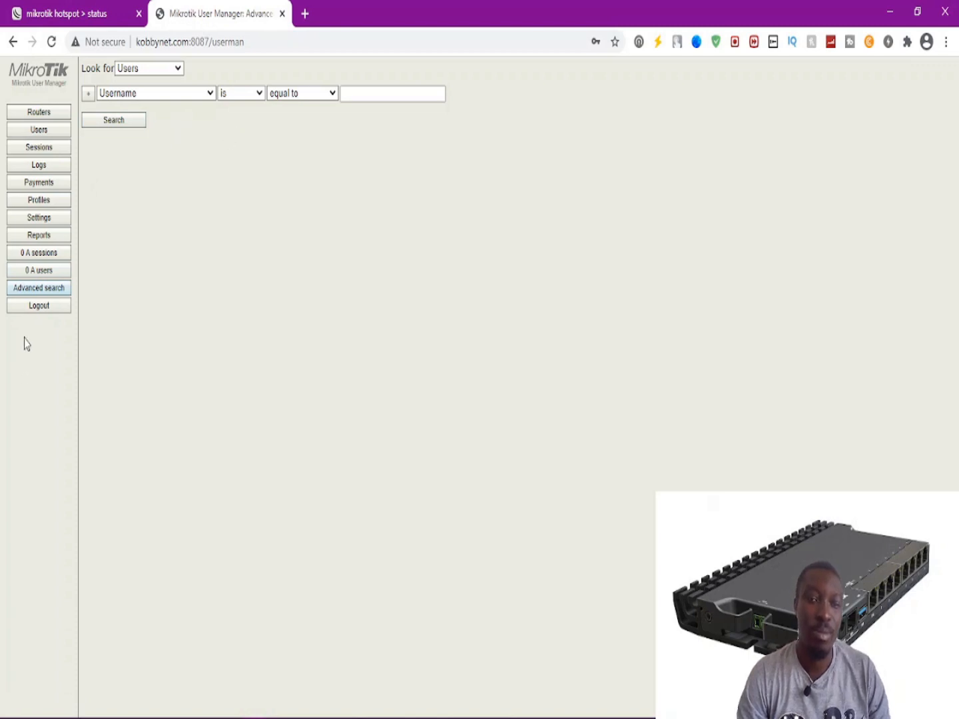
click(38, 306)
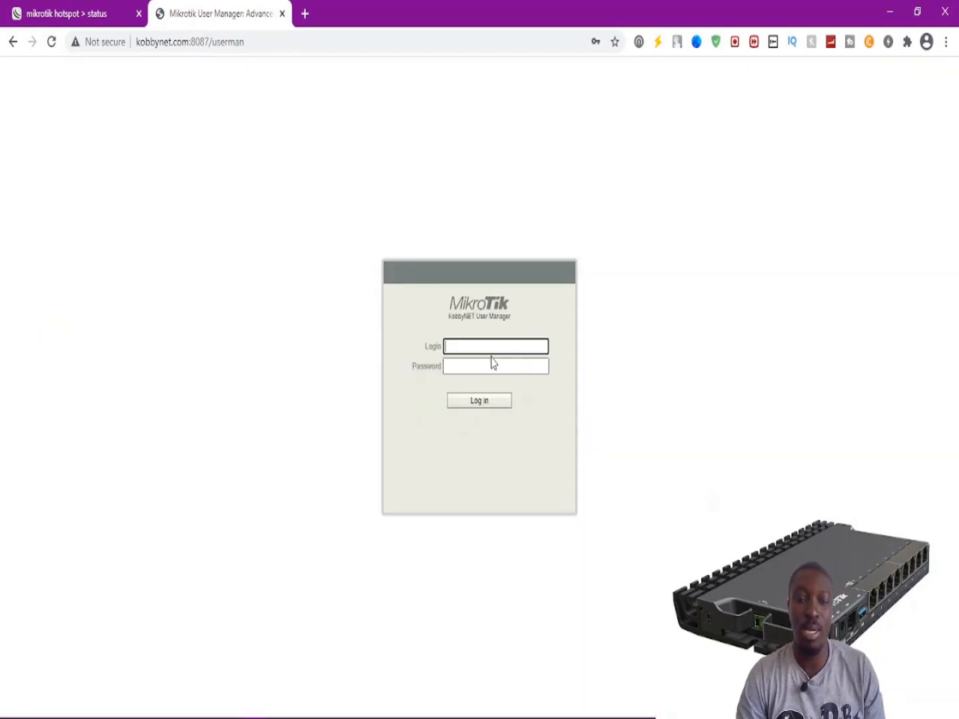
Sign back in with the admin login and its password.
text(admin)
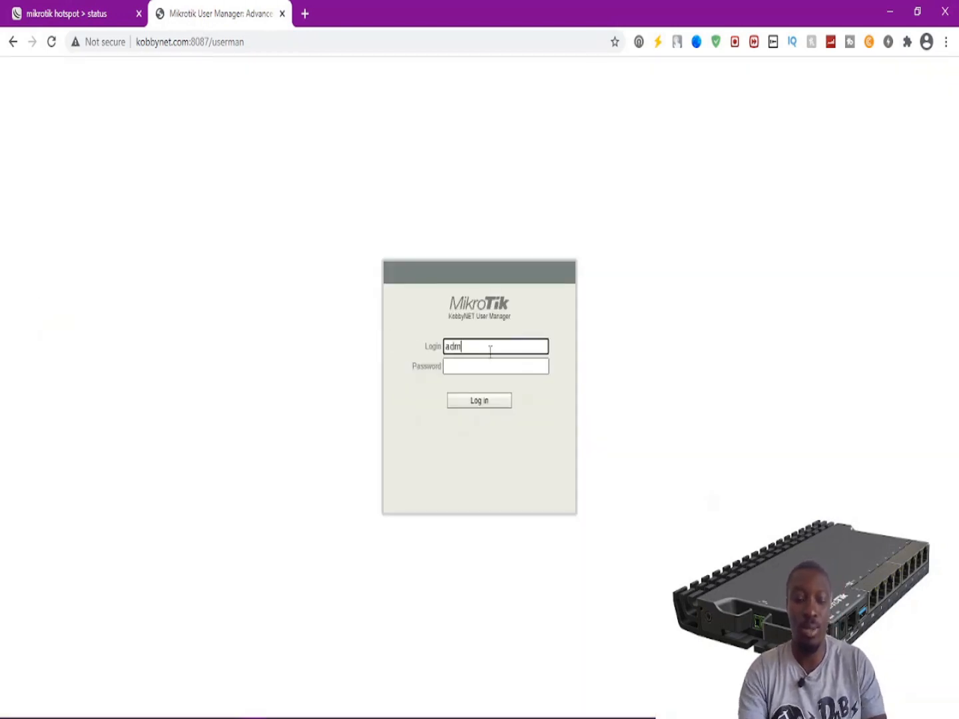
key(Tab)
text(admin)
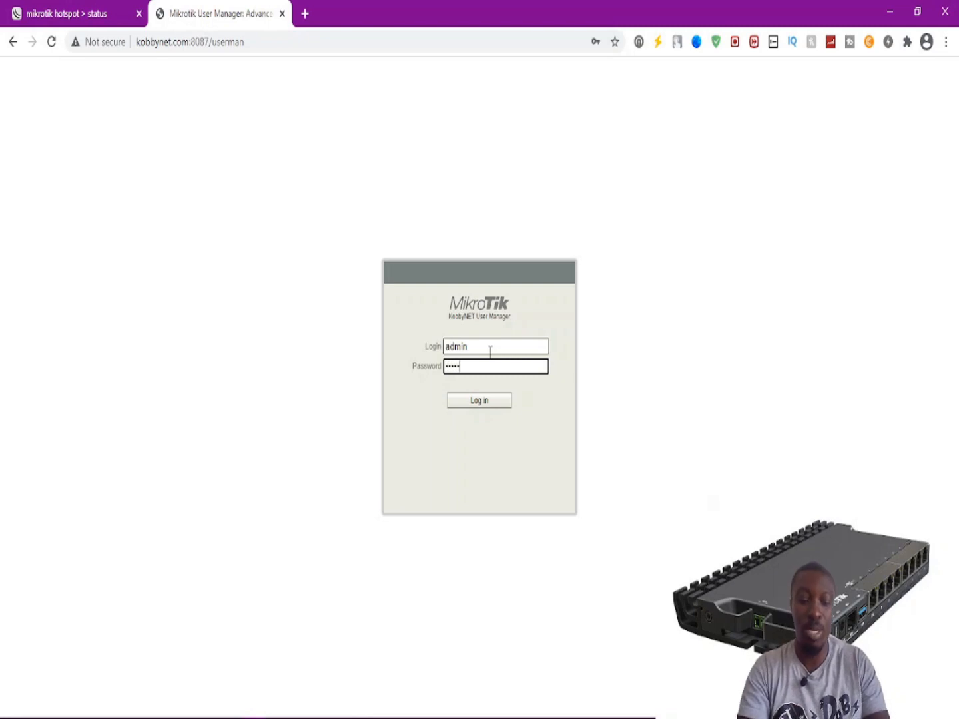
text(••••••)
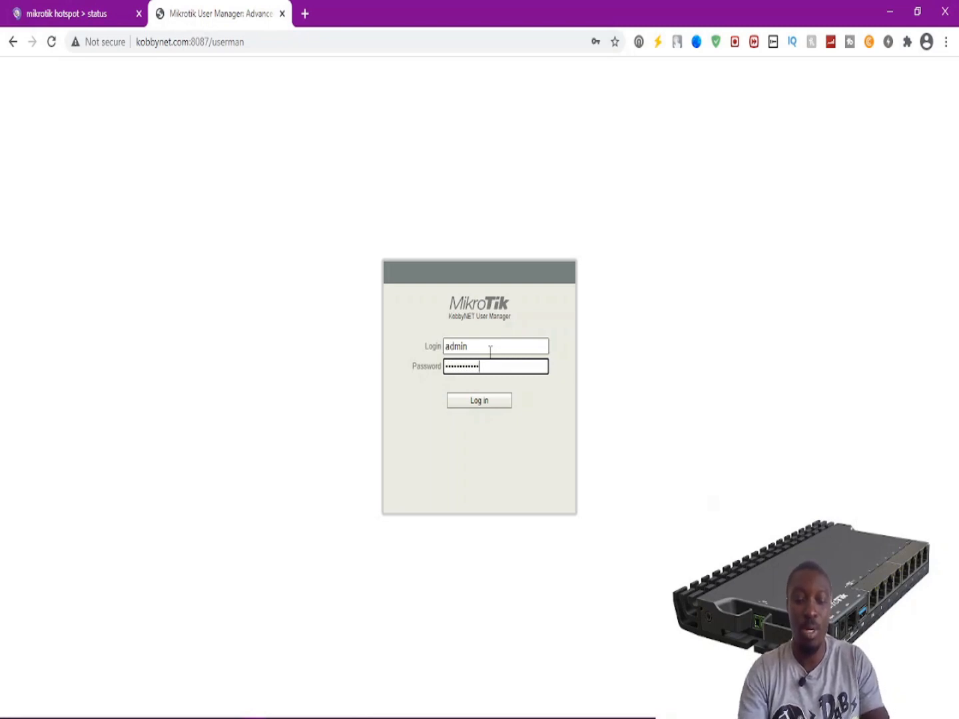
key(Return)
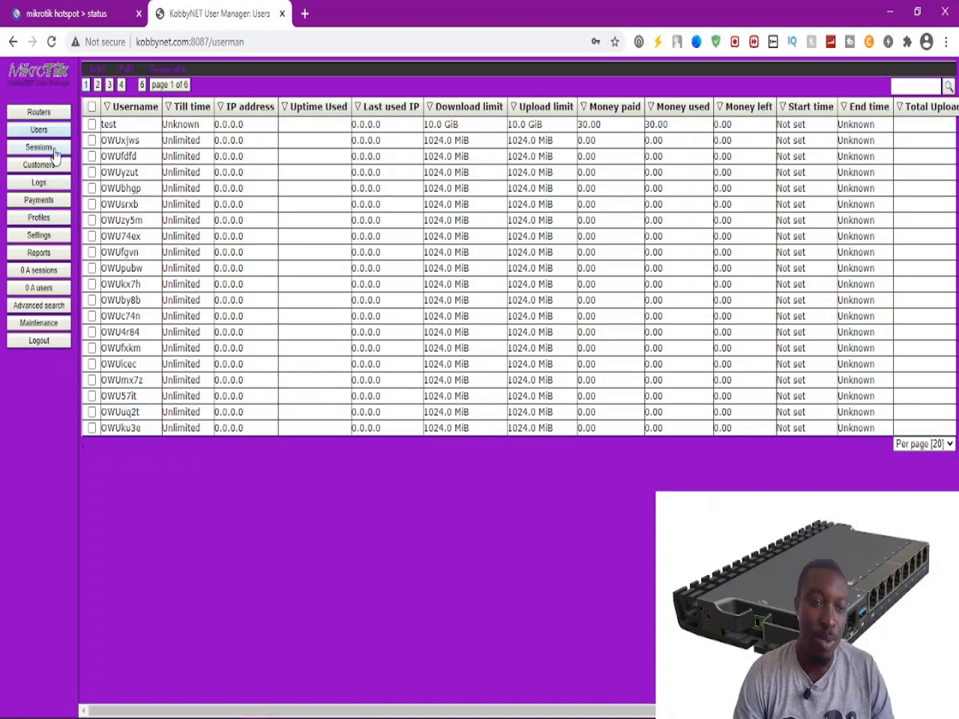
View the Logs at 50, then 100 entries per page, and open Payments.
click(41, 183)
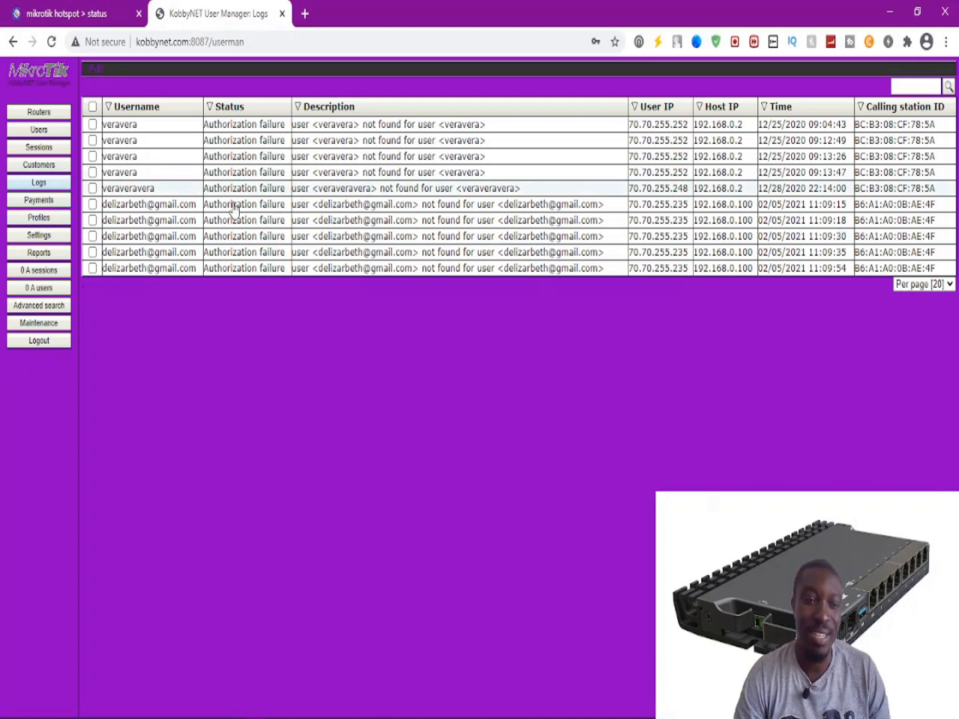
click(932, 284)
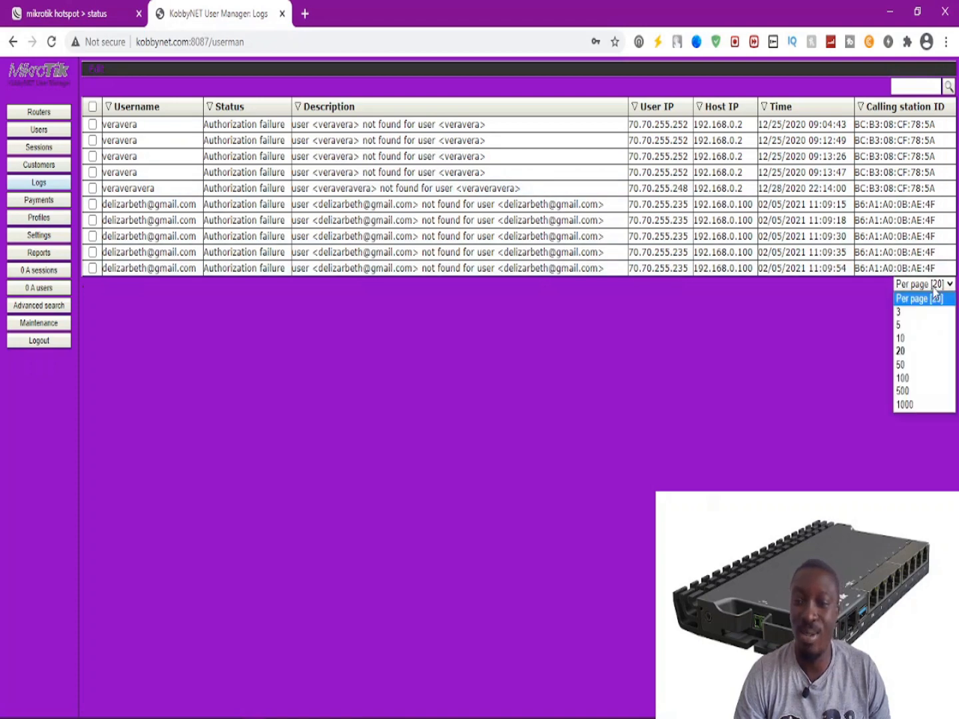
click(913, 364)
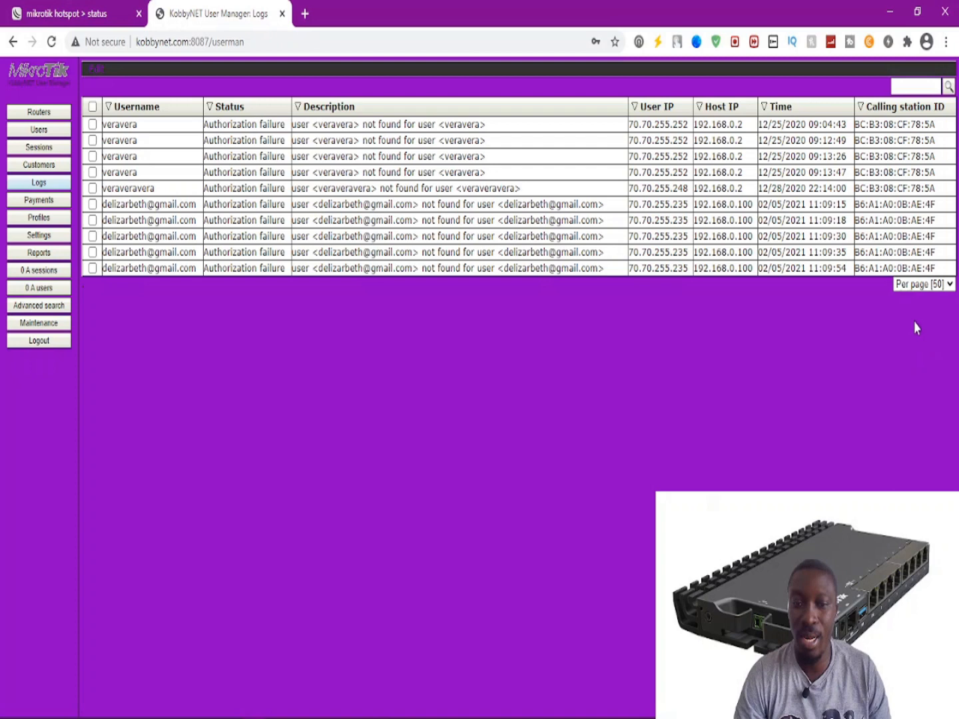
click(918, 286)
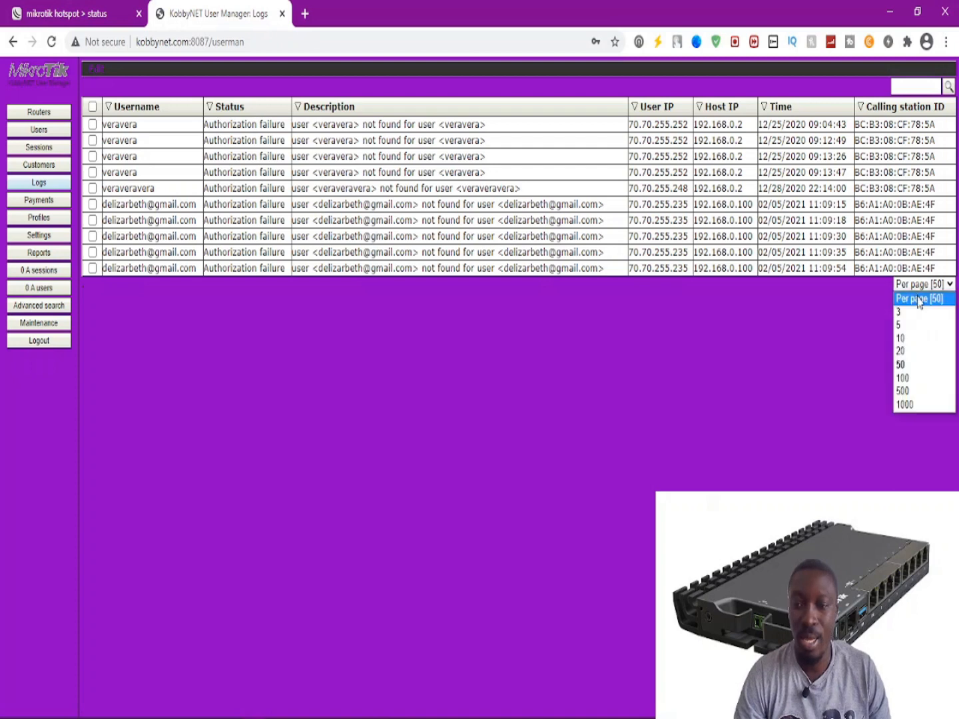
click(906, 375)
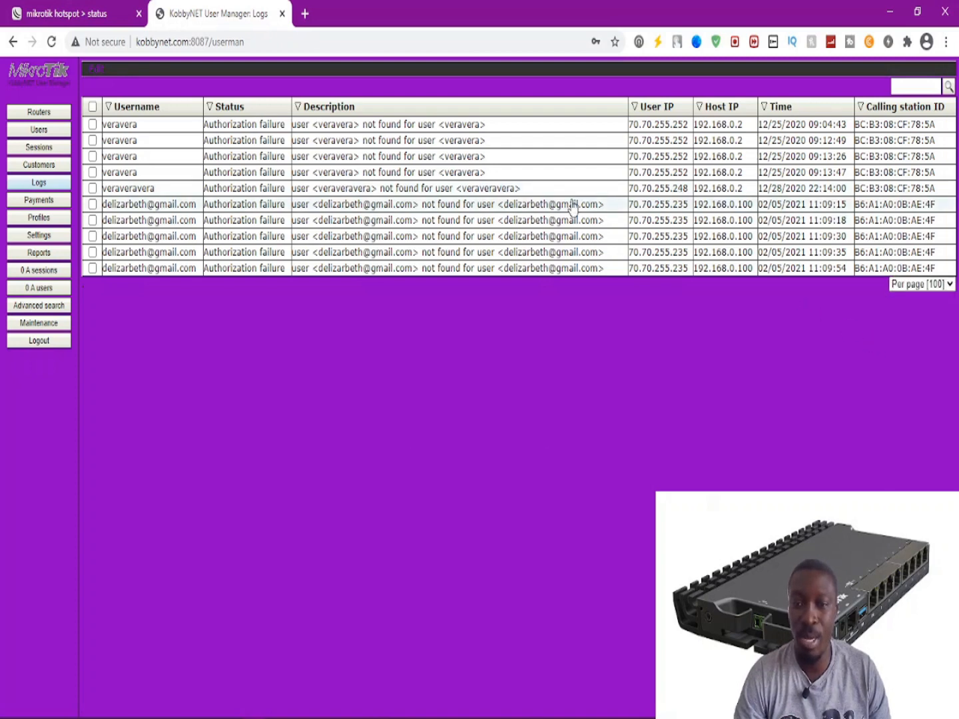
click(40, 201)
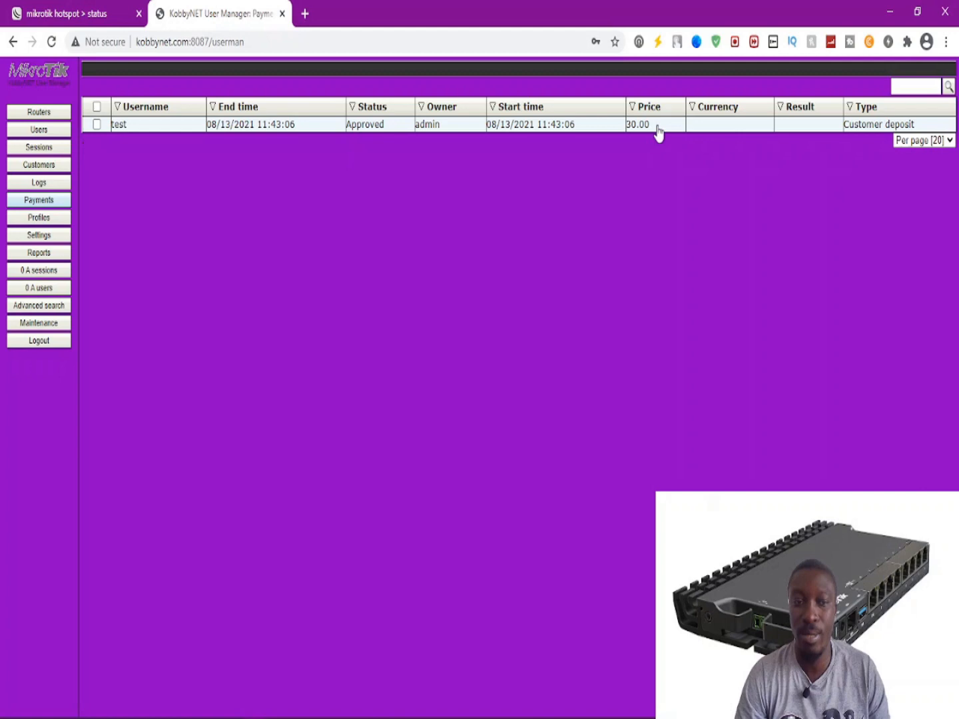
Open Settings from the left sidebar while the Payments list is showing.
click(38, 235)
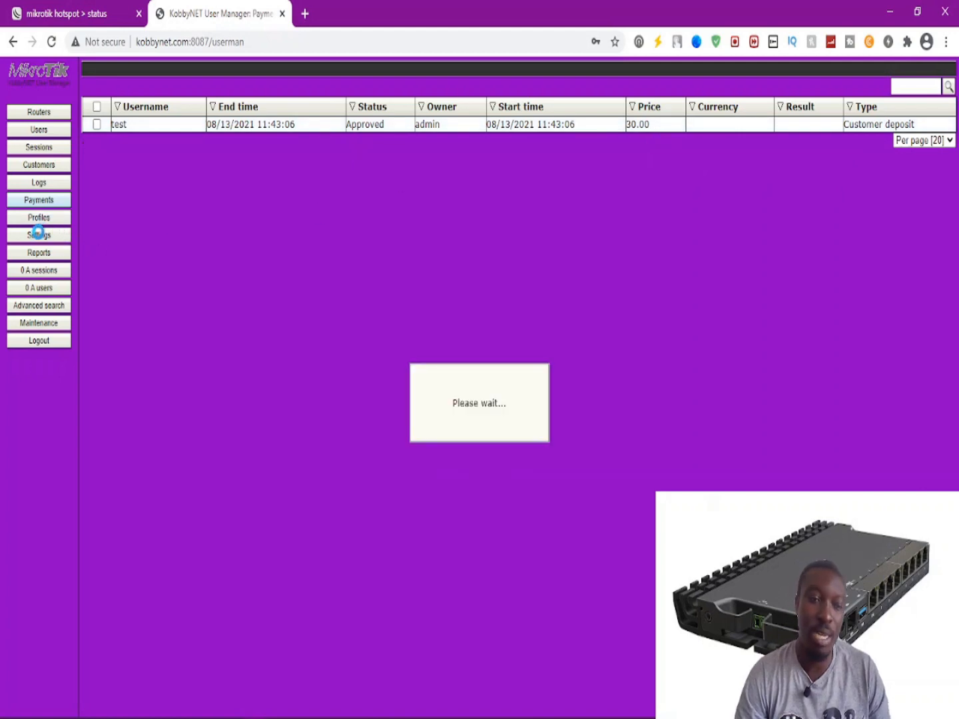
Open Settings for the Routers table columns, trying the Authorization and Time zone columns.
click(34, 234)
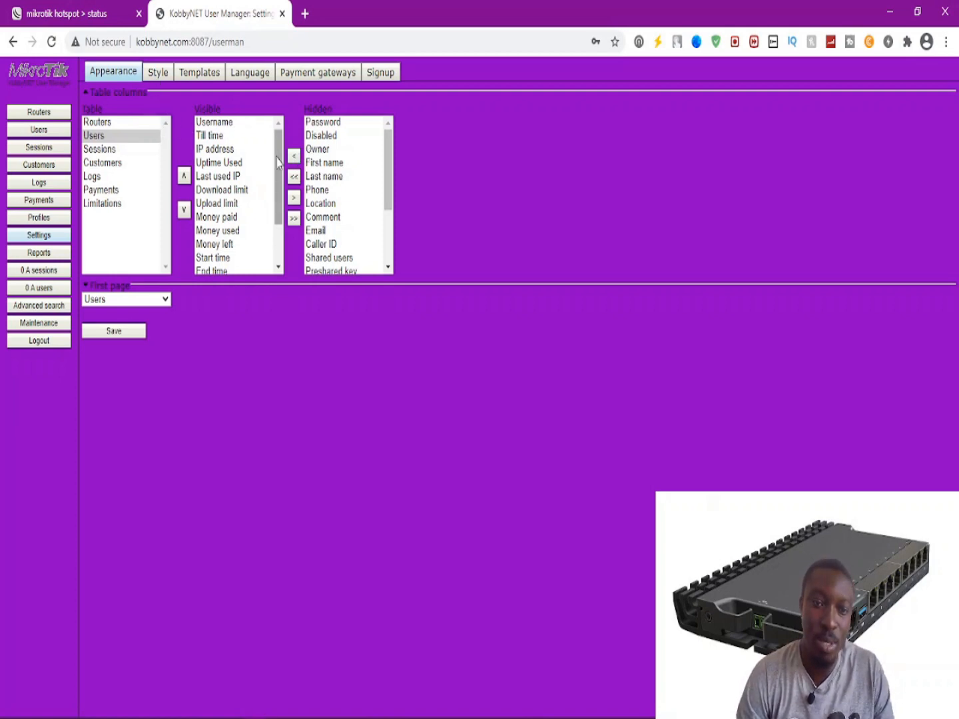
click(97, 122)
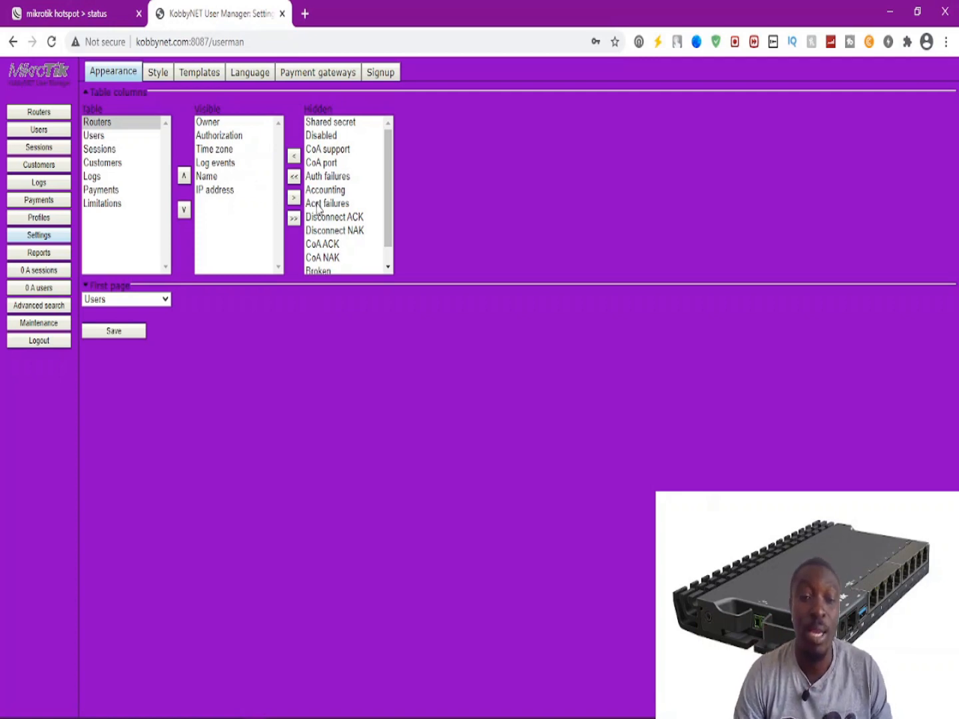
click(210, 136)
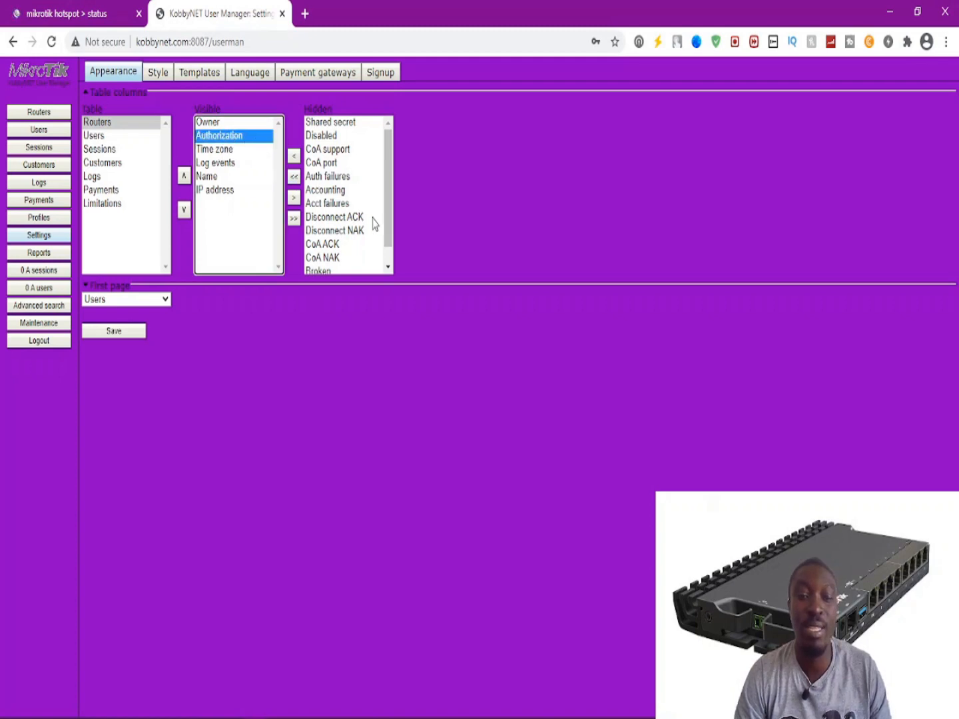
drag(389, 229, 391, 244)
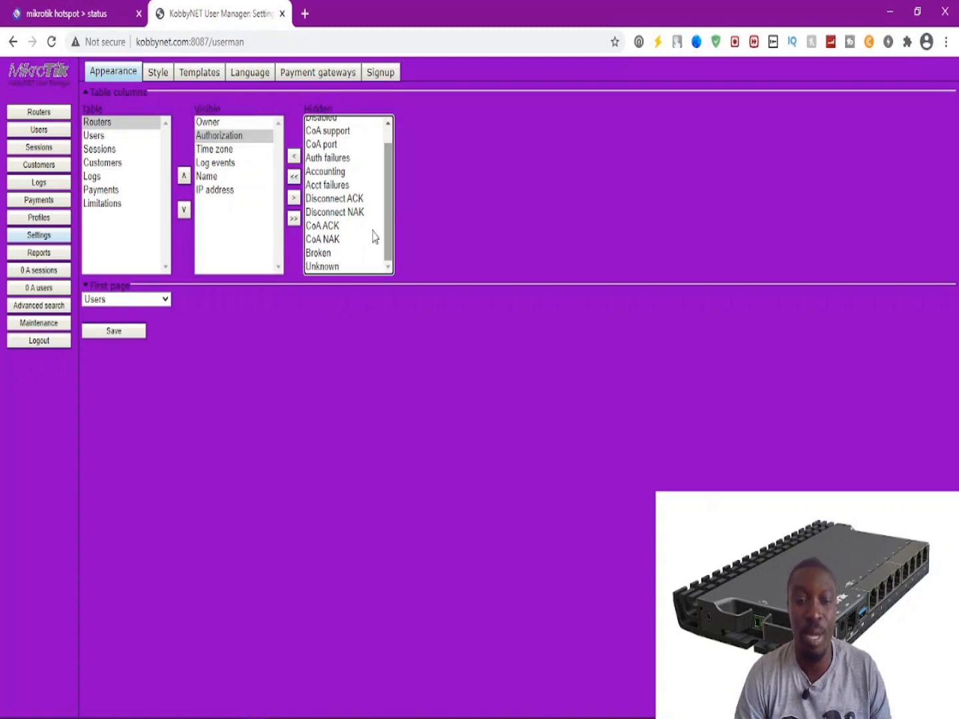
click(209, 150)
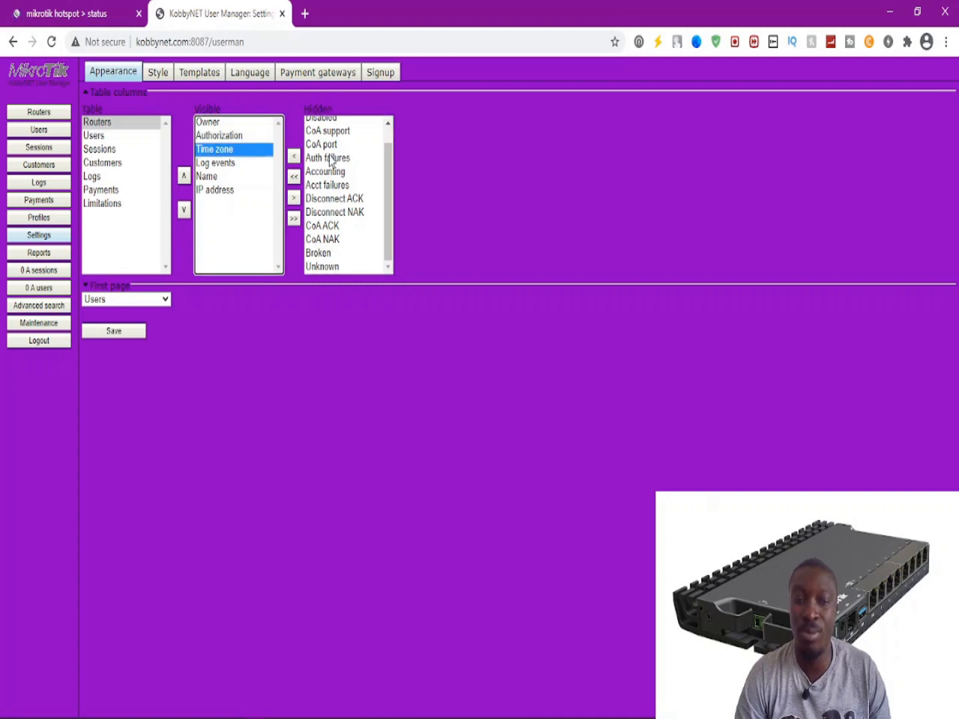
drag(388, 203, 388, 190)
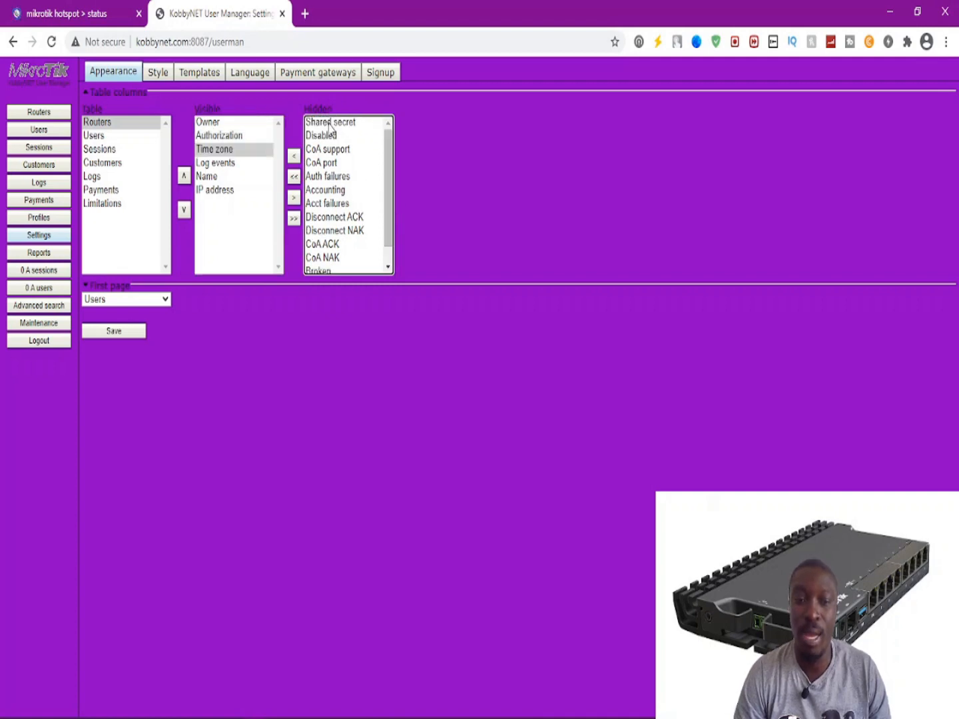
Move the Routers Shared secret column from Hidden to Visible and save.
click(330, 123)
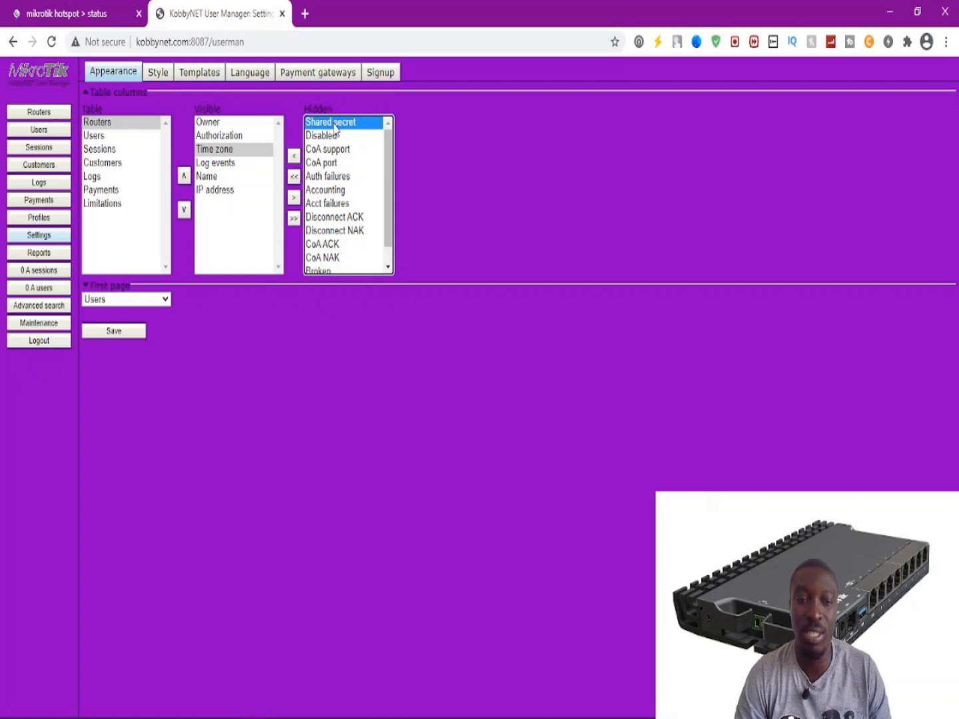
click(338, 137)
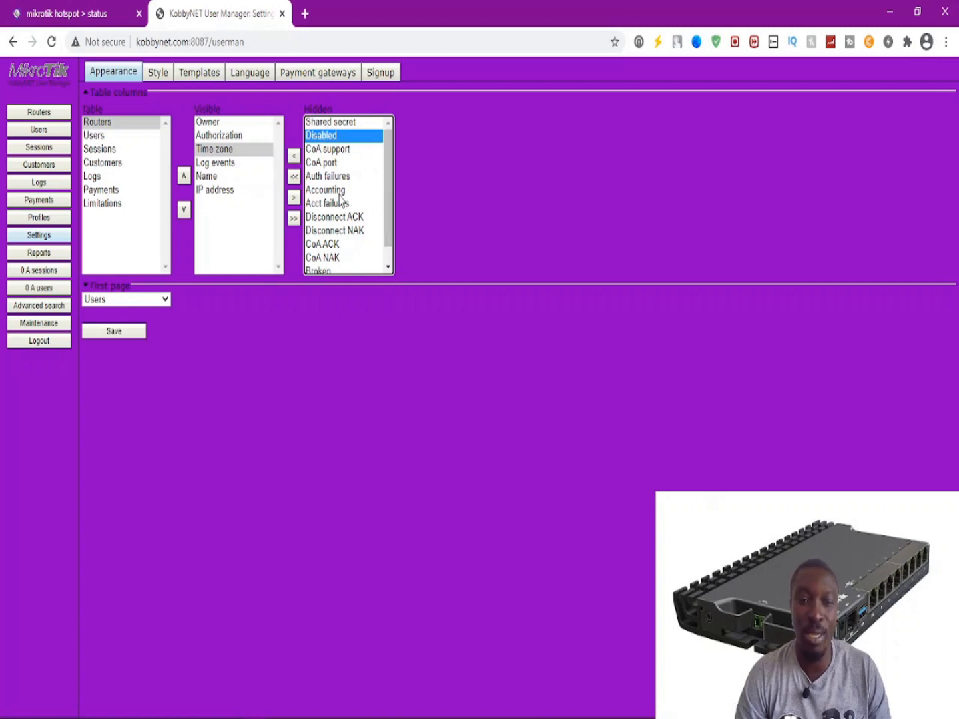
scroll(388, 208, down, 1)
scroll(396, 185, up, 1)
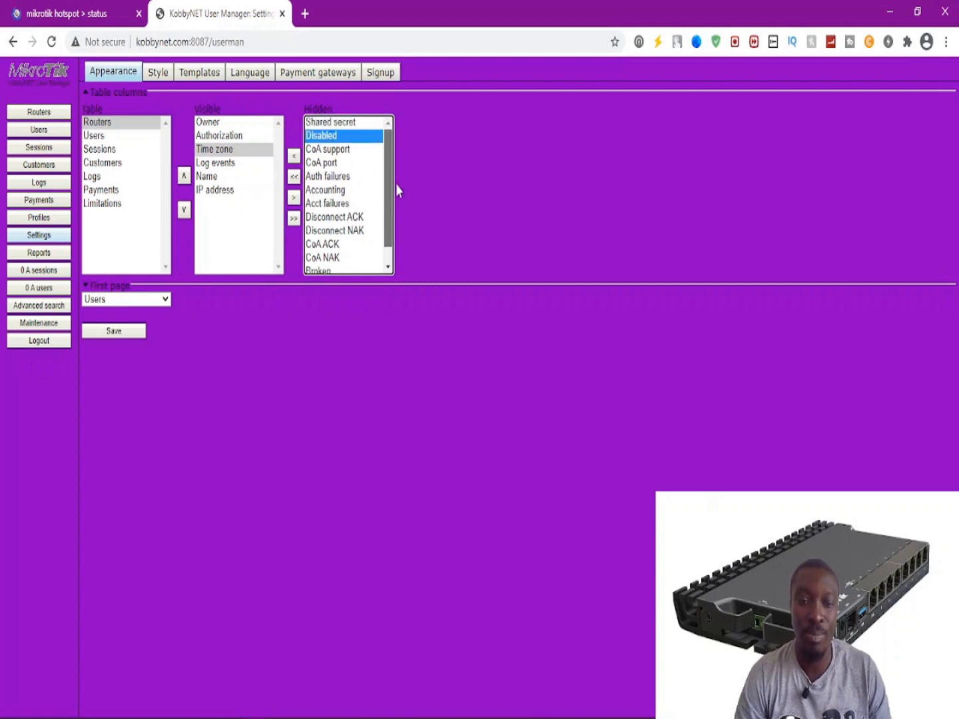
click(343, 124)
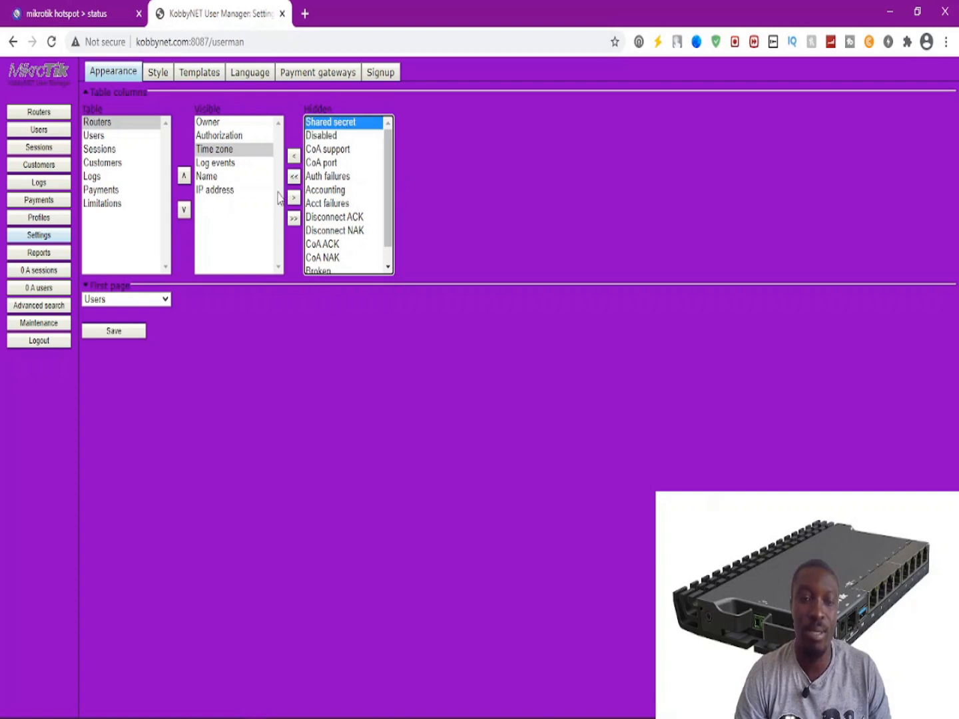
click(293, 156)
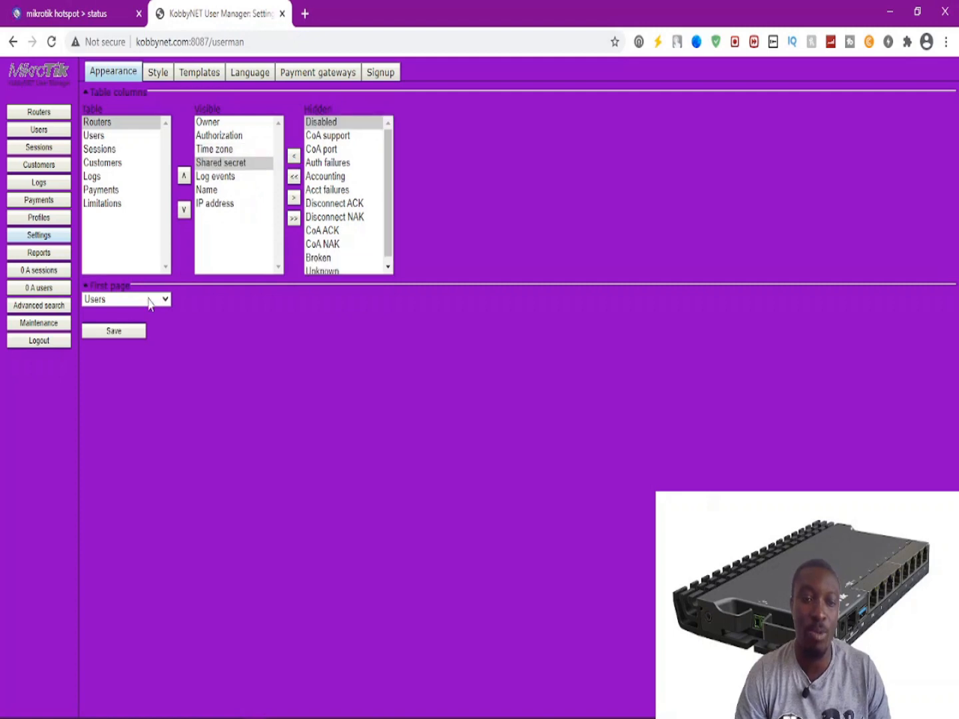
click(112, 331)
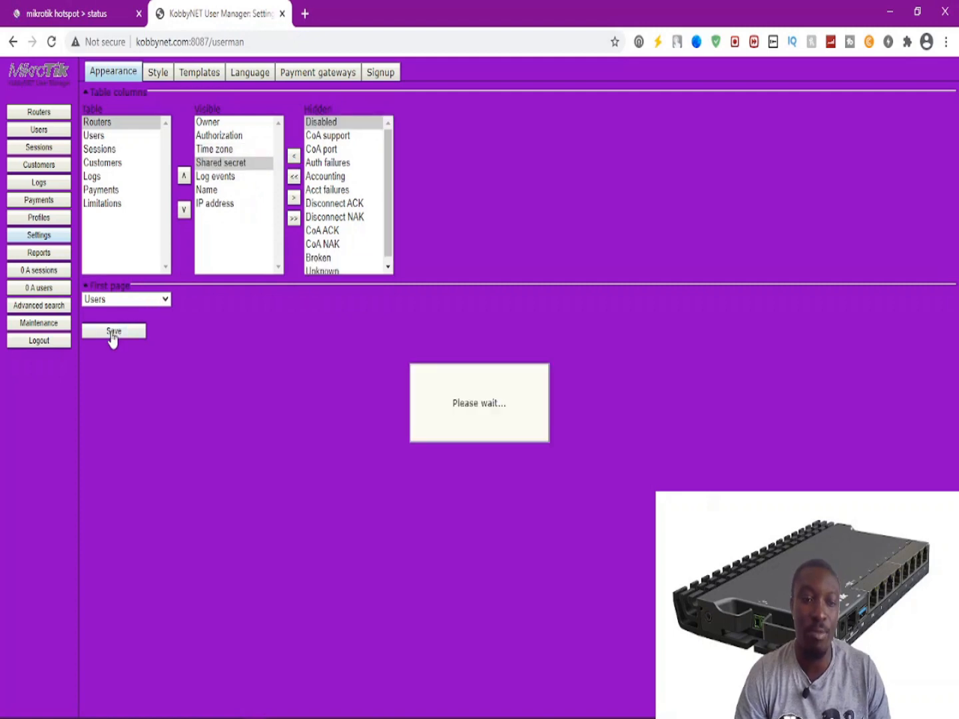
click(51, 115)
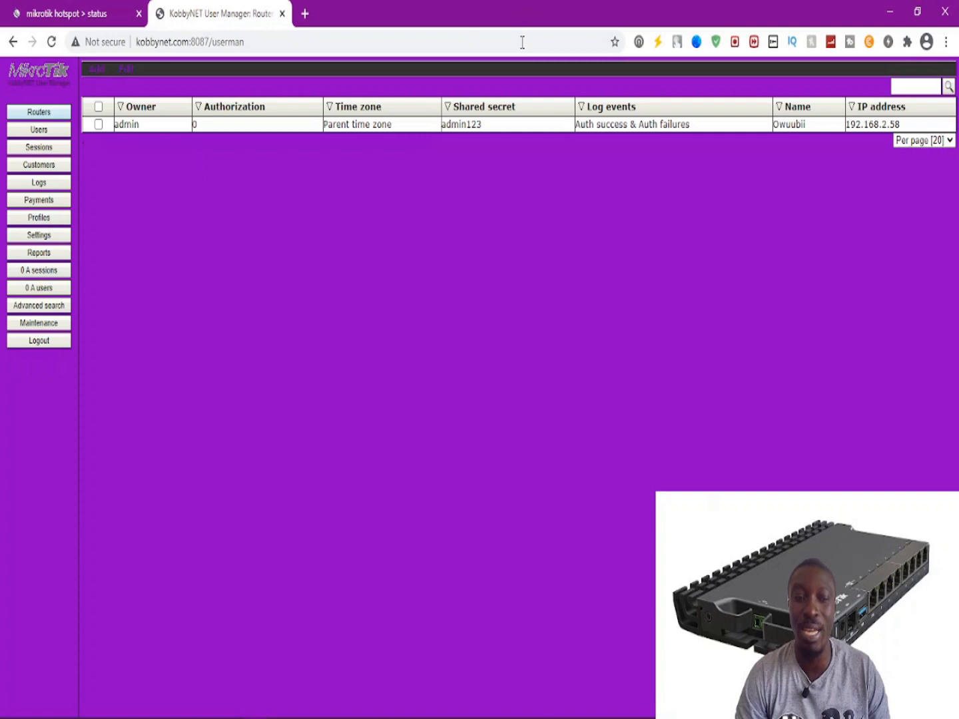
click(27, 234)
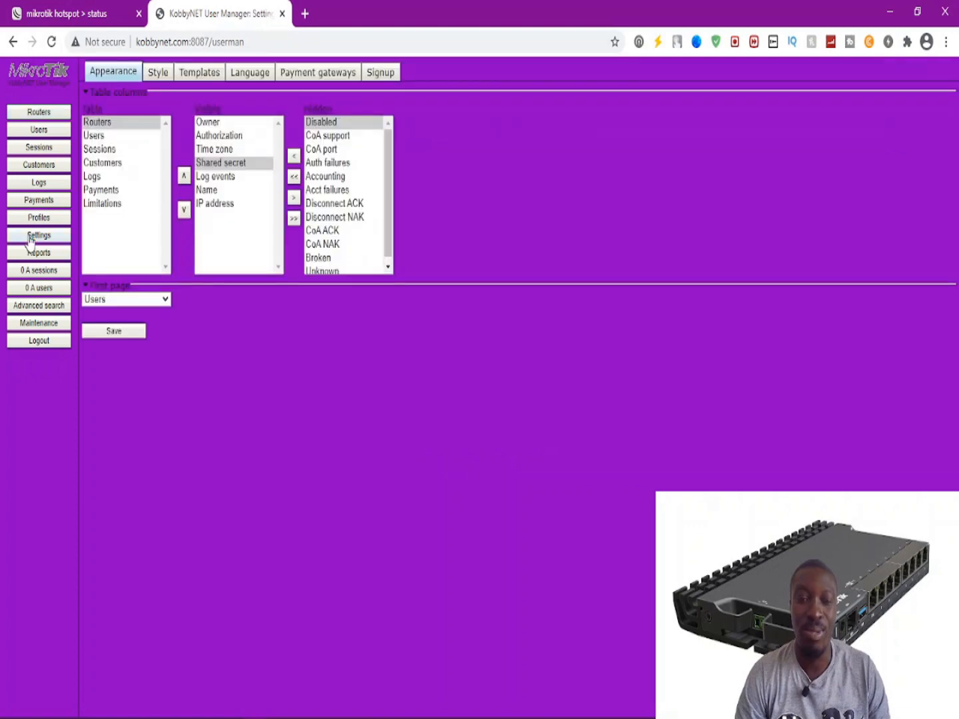
click(295, 200)
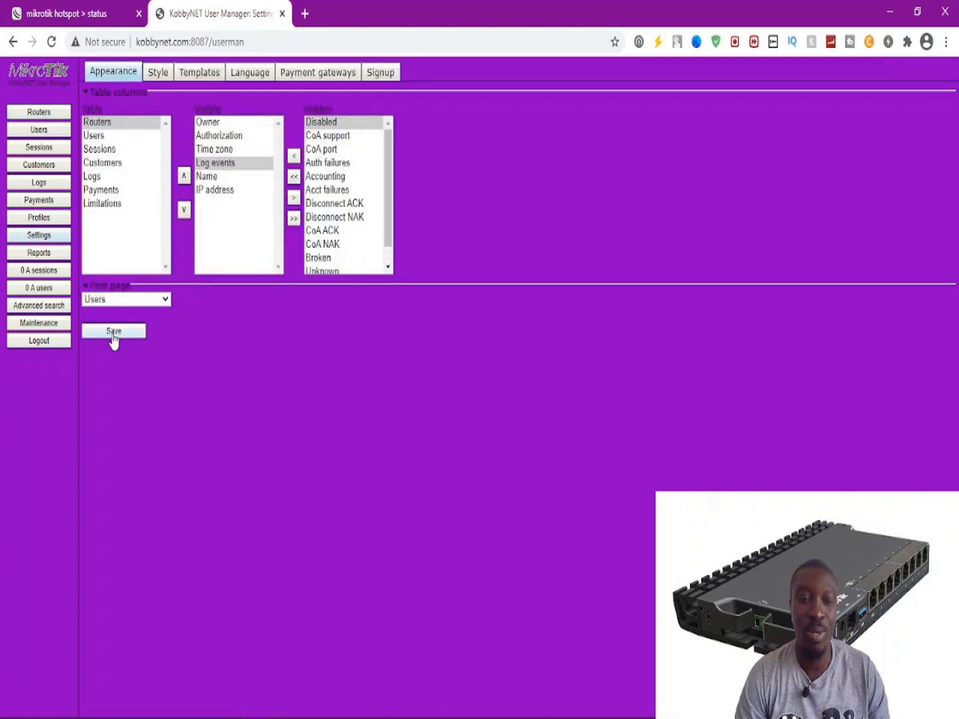
Resave the columns, browse each table's column settings, then open Style showing background 9900CC.
click(113, 332)
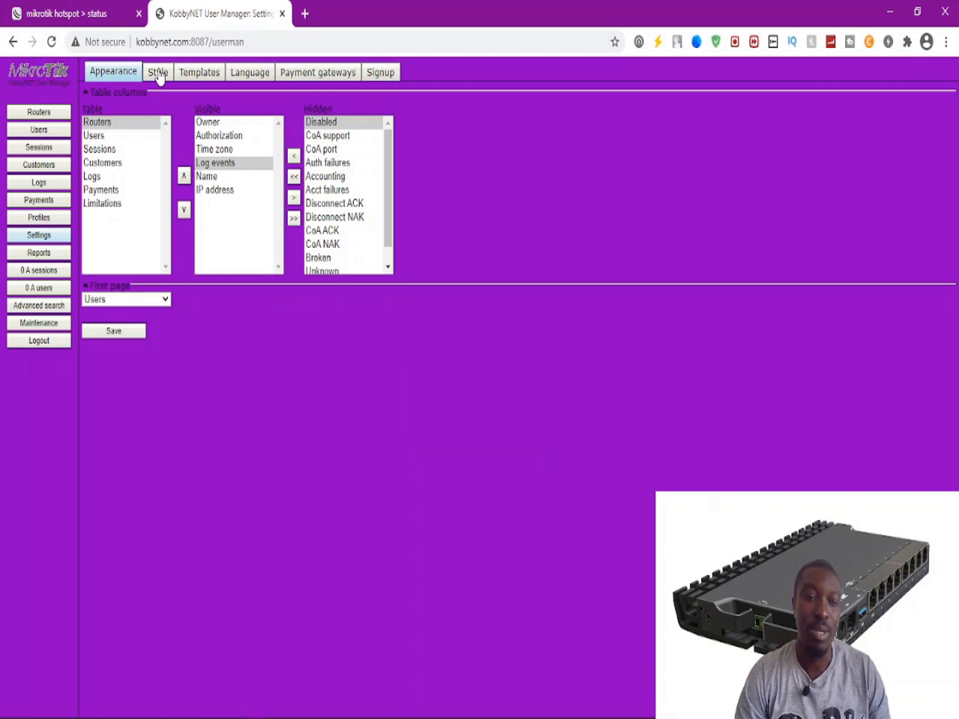
click(100, 136)
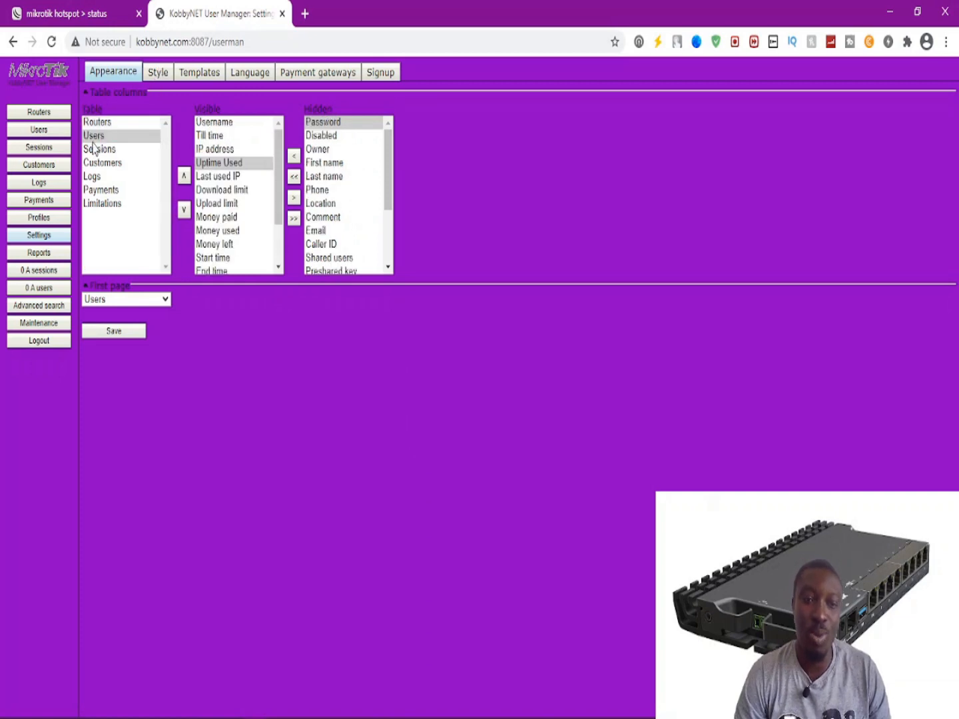
click(97, 148)
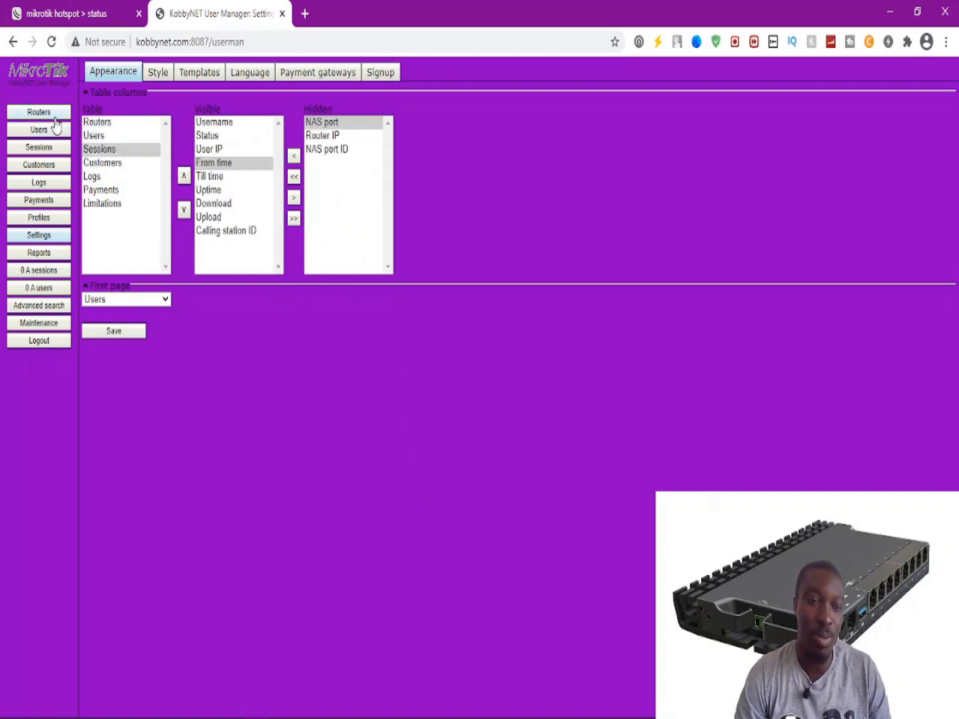
click(107, 162)
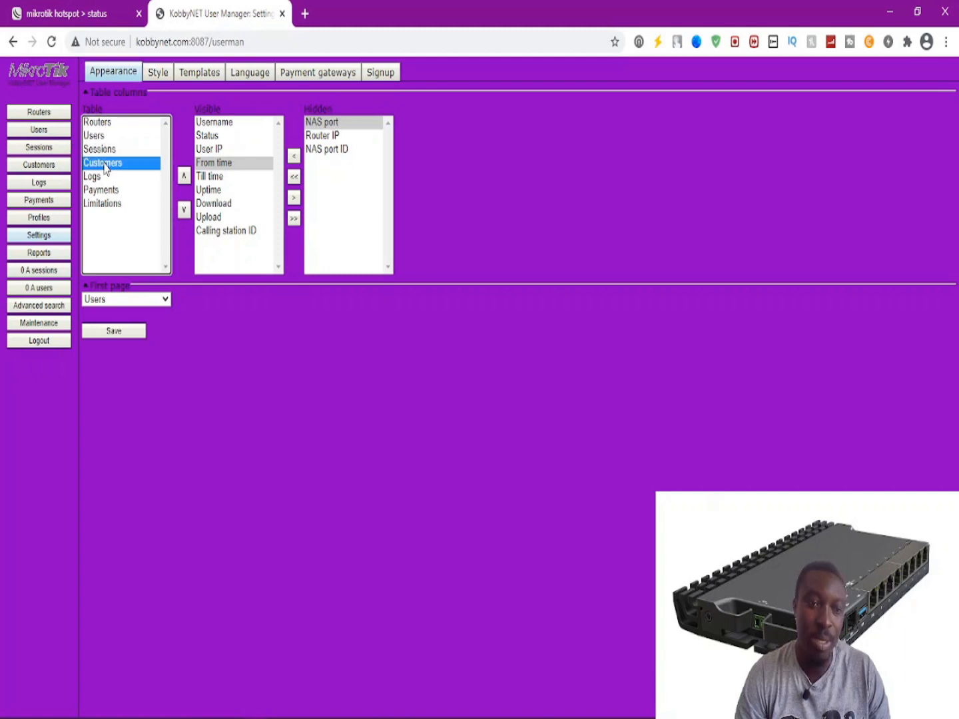
click(98, 178)
click(100, 189)
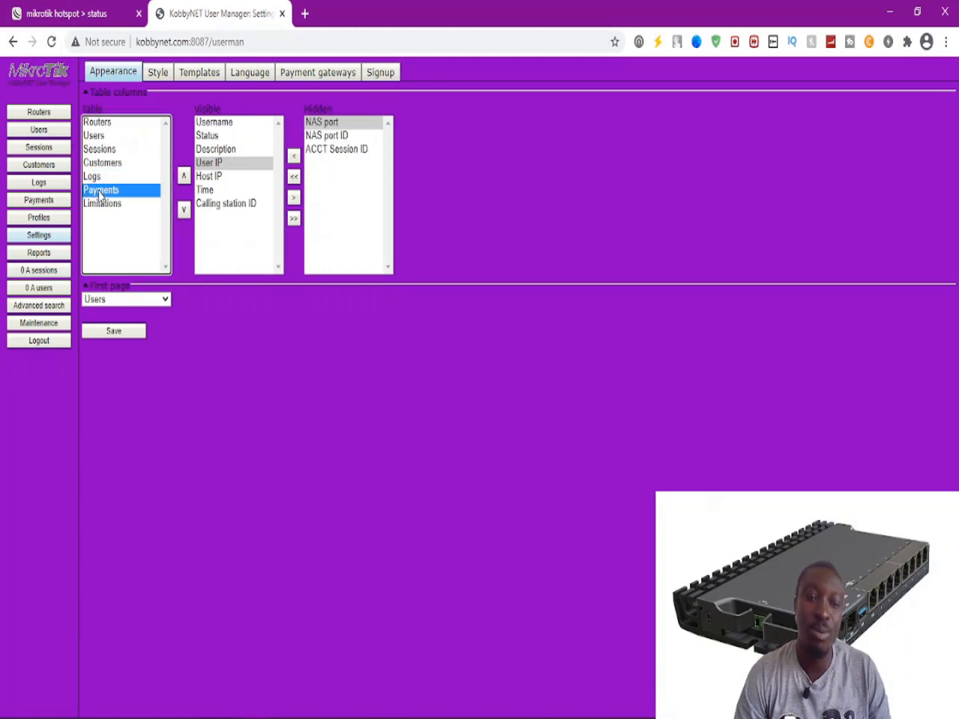
click(99, 203)
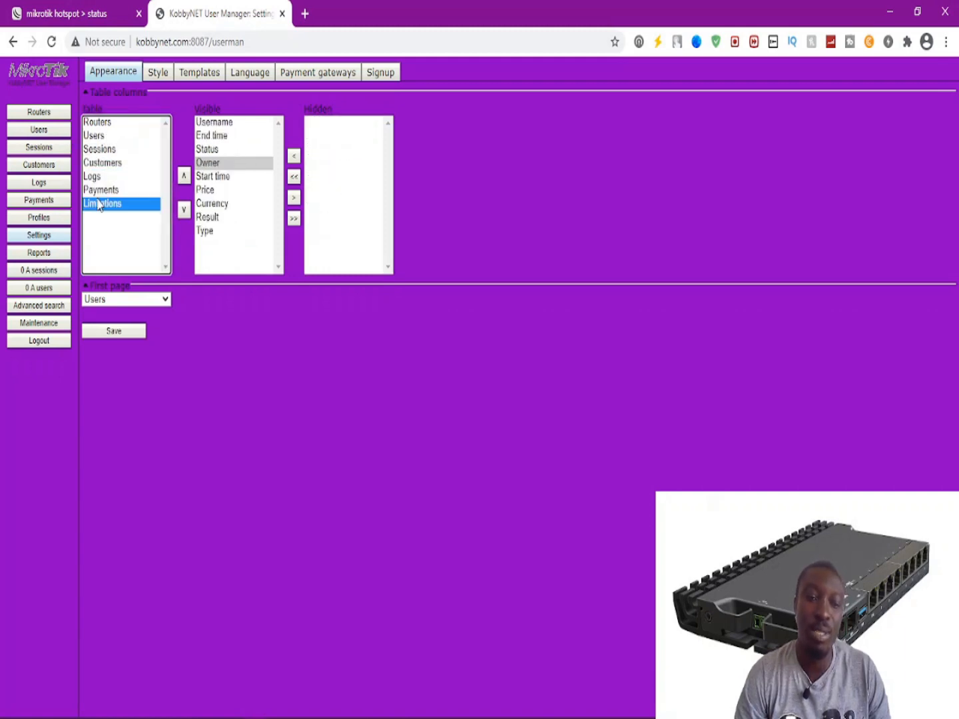
click(108, 122)
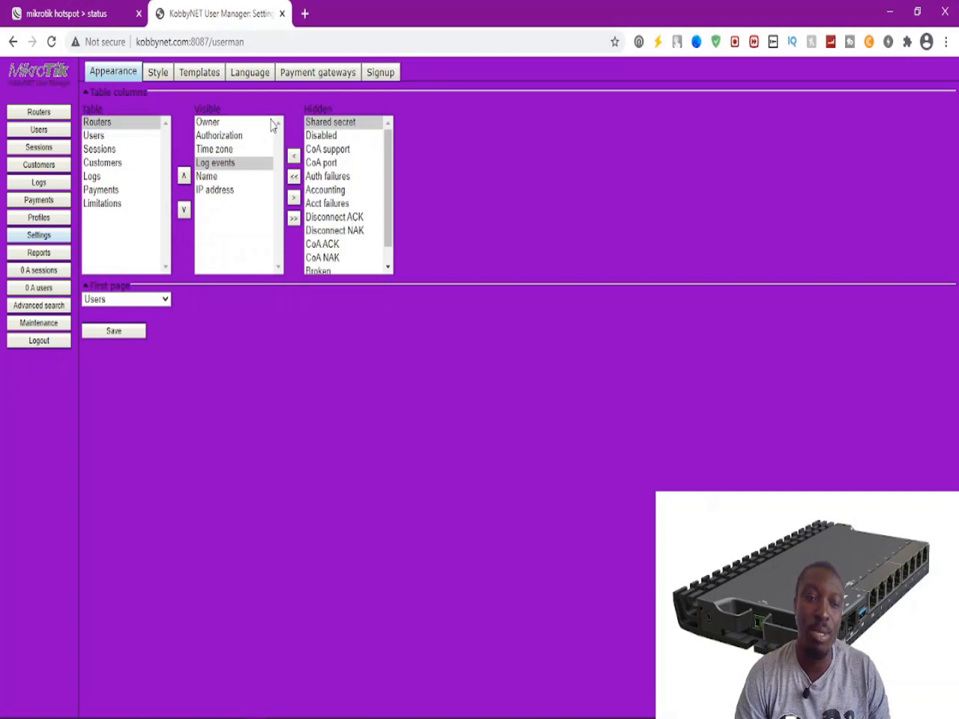
click(97, 136)
click(101, 152)
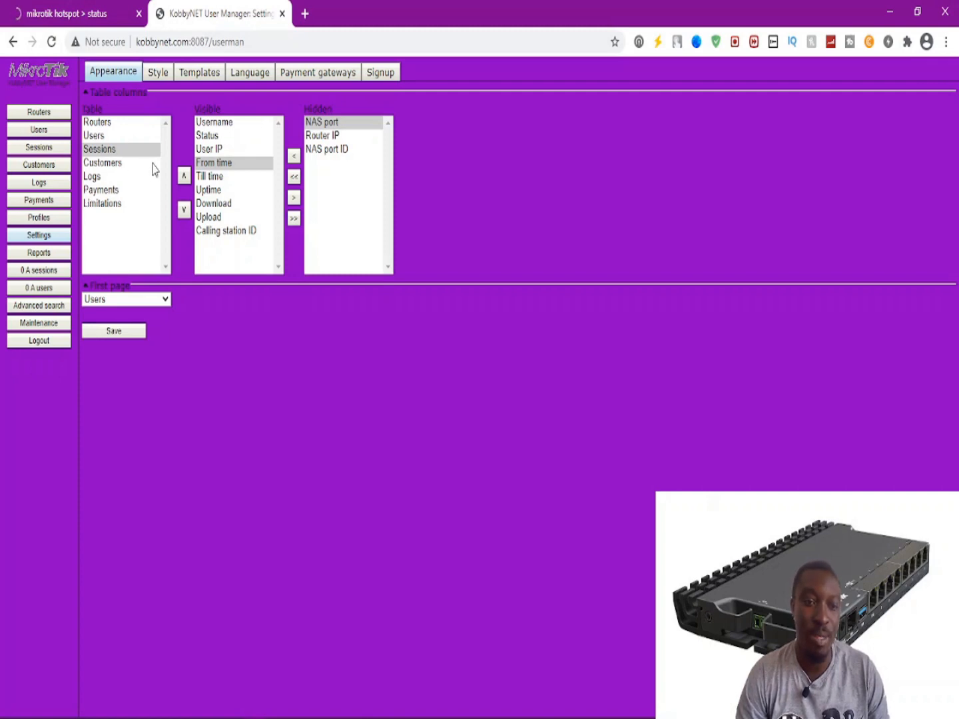
click(161, 72)
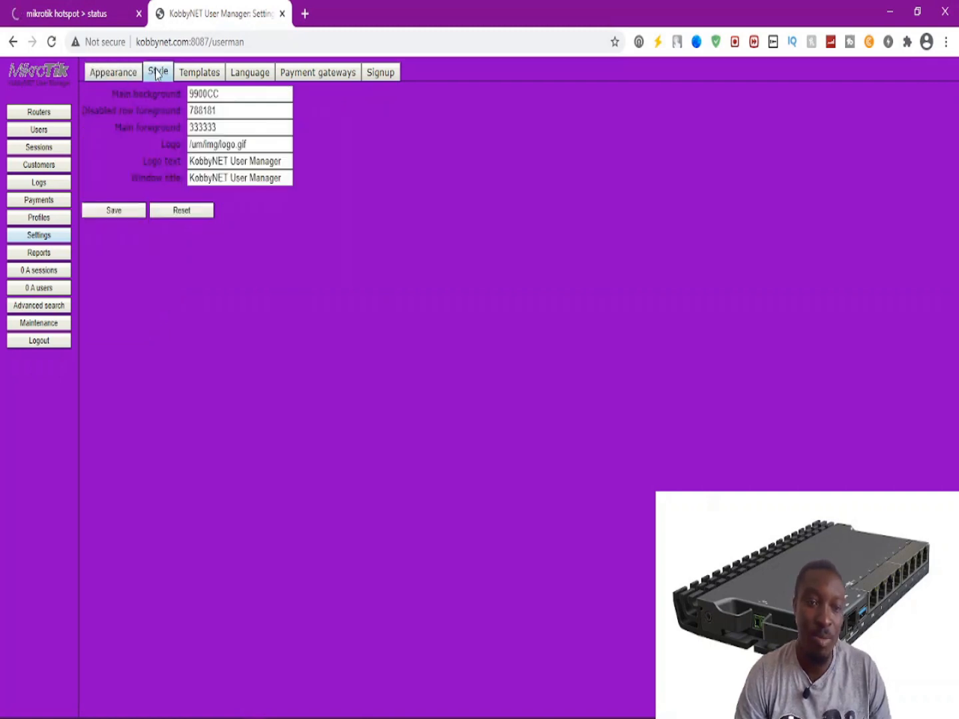
Select the Main background value, briefly show the ping window, and open a new browser tab.
click(227, 95)
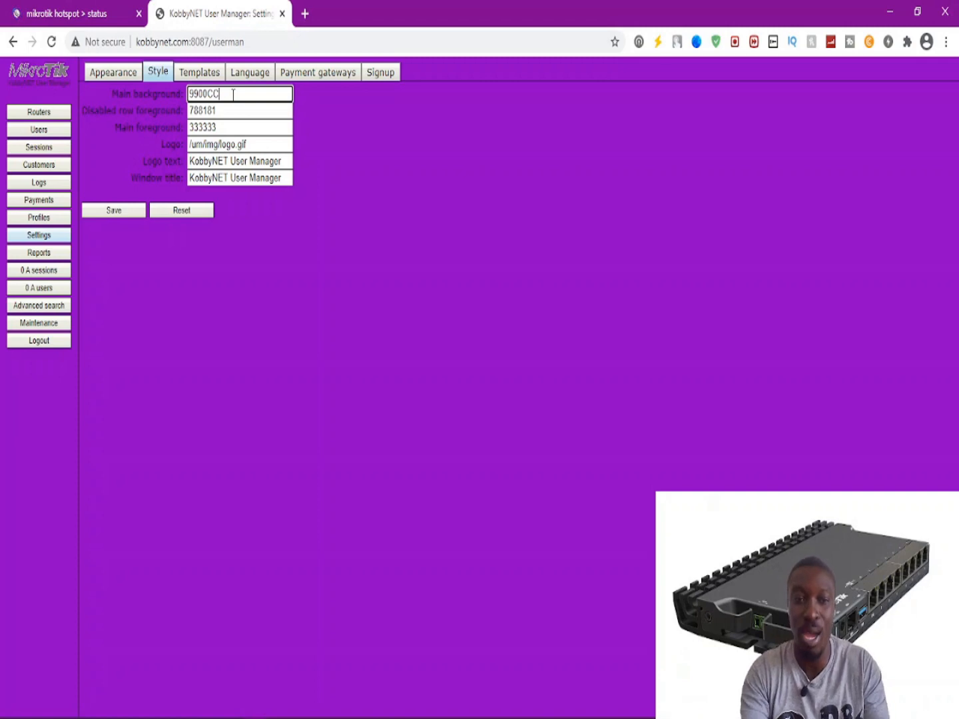
mouse_move(228, 716)
click(190, 710)
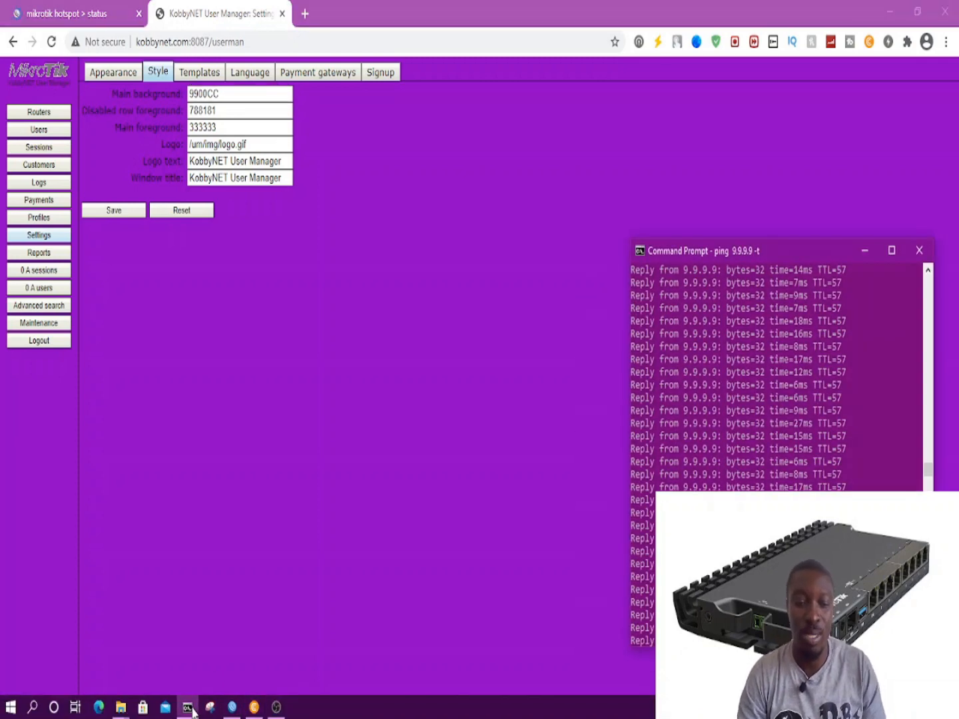
click(190, 710)
click(305, 13)
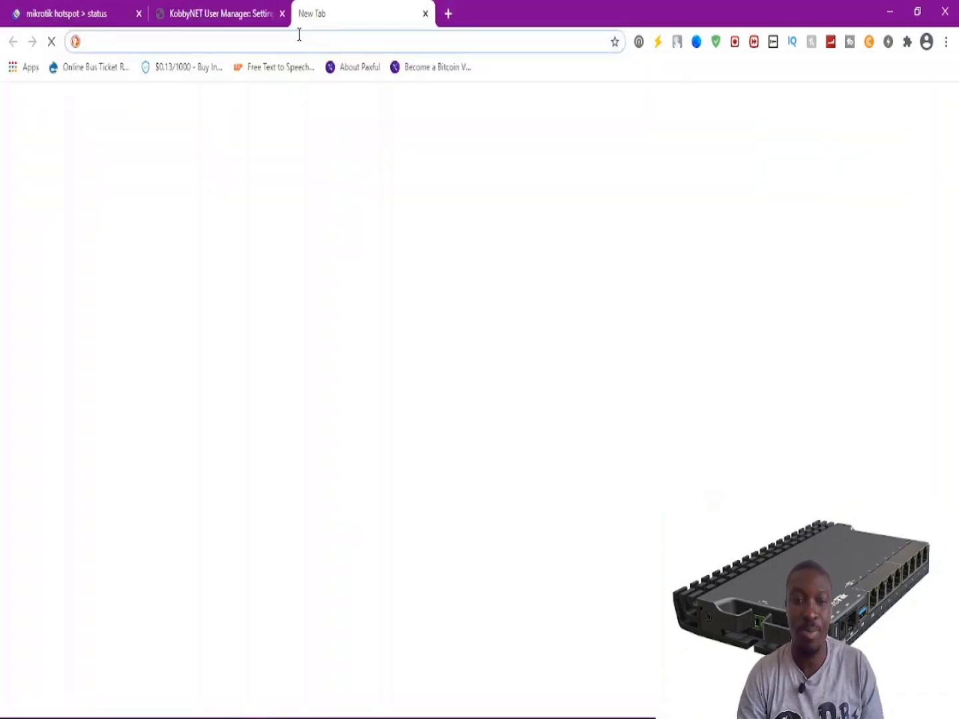
In the new tab, type 'html colou' and pick the 'html color codes' search suggestion.
click(239, 13)
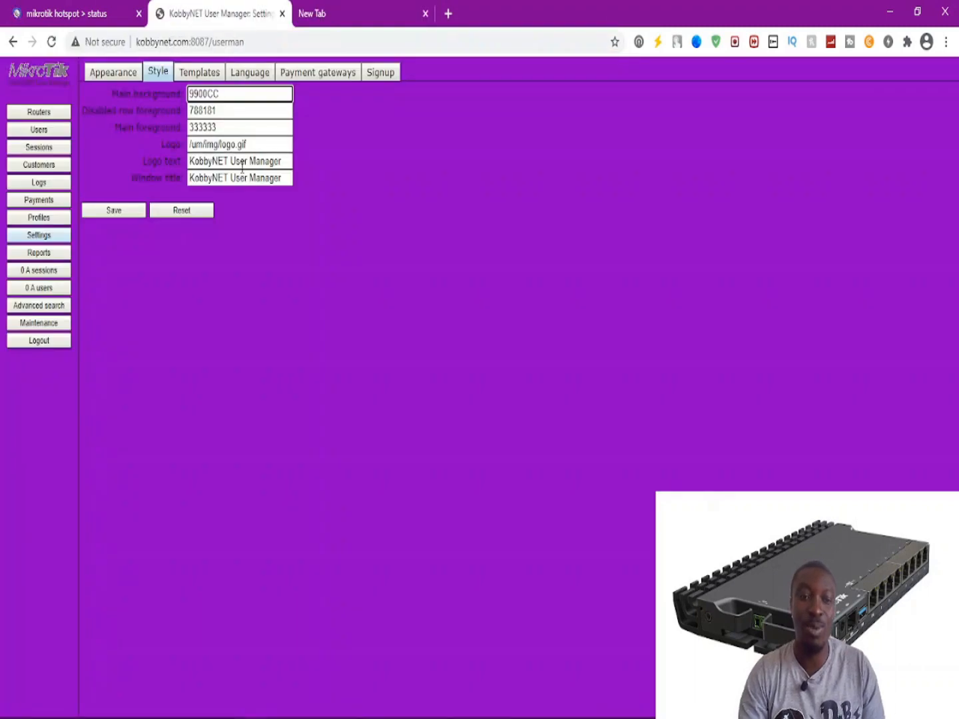
click(332, 12)
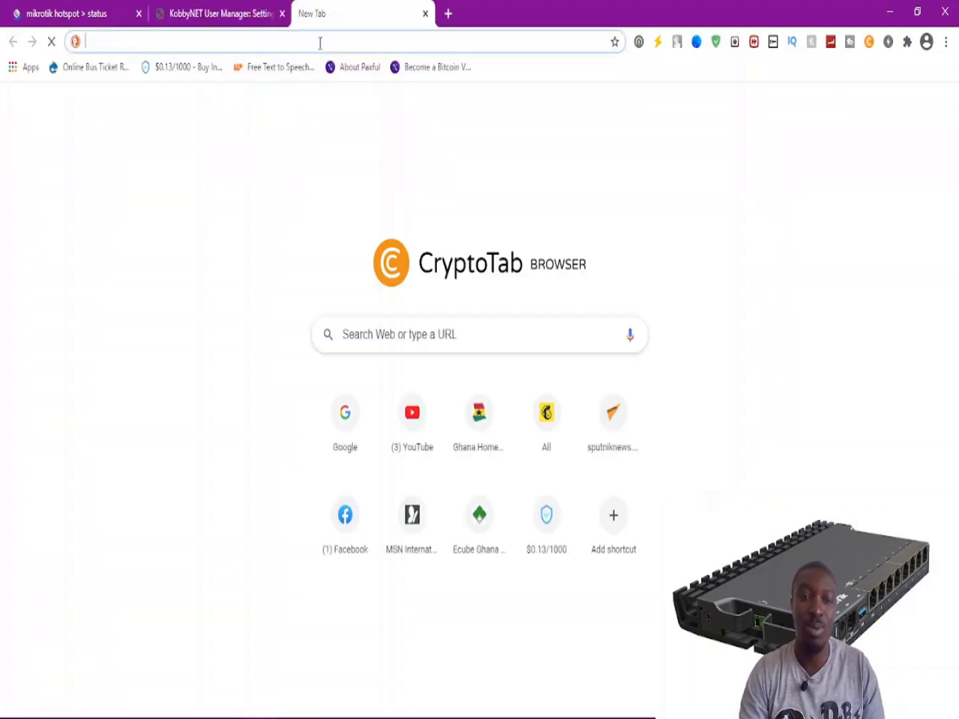
text(co)
key(BackSpace)
key(BackSpace)
key(BackSpace)
text(h)
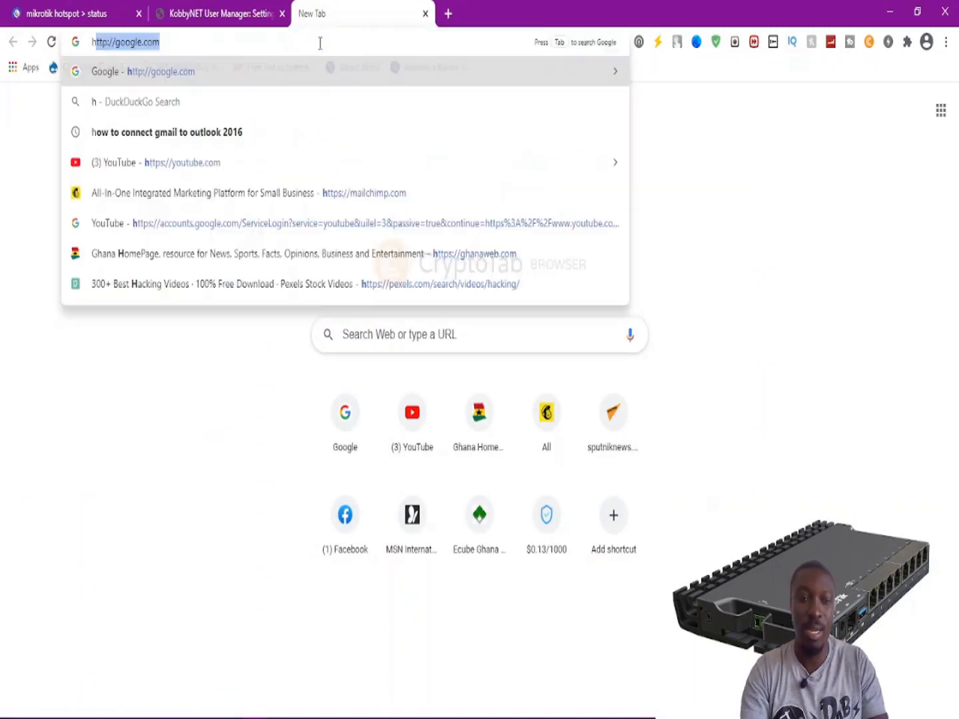
text(tmlm)
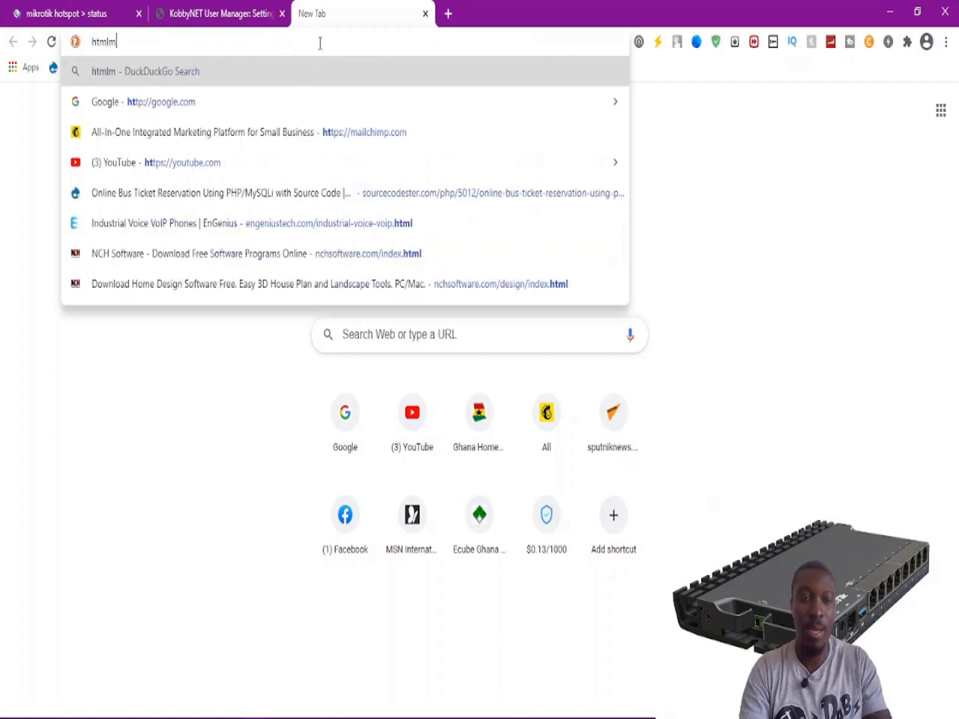
key(BackSpace)
text( colou)
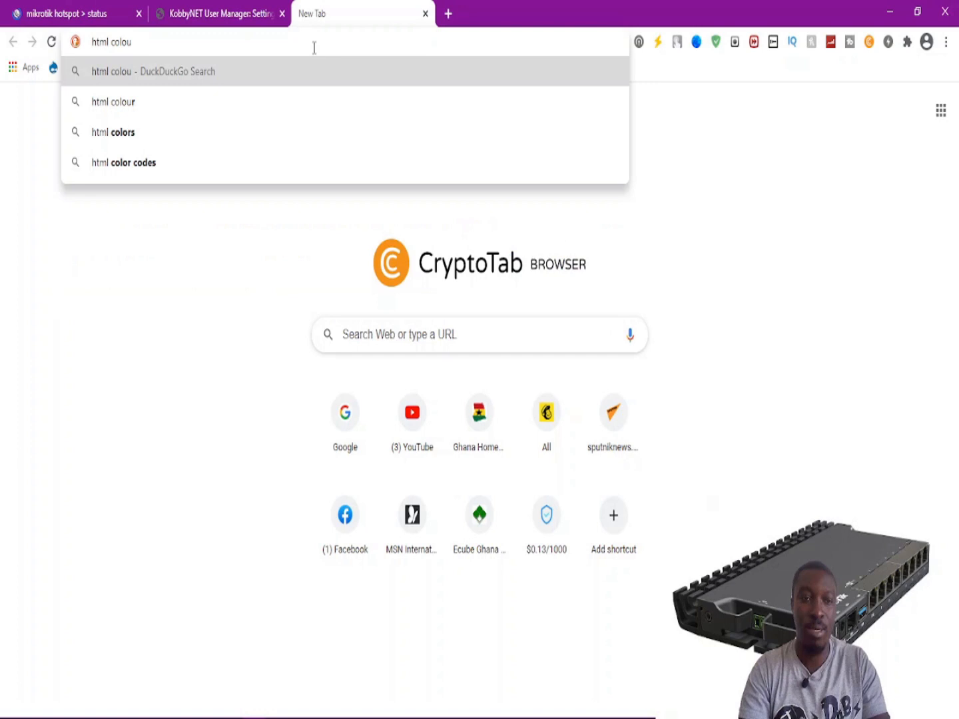
click(136, 163)
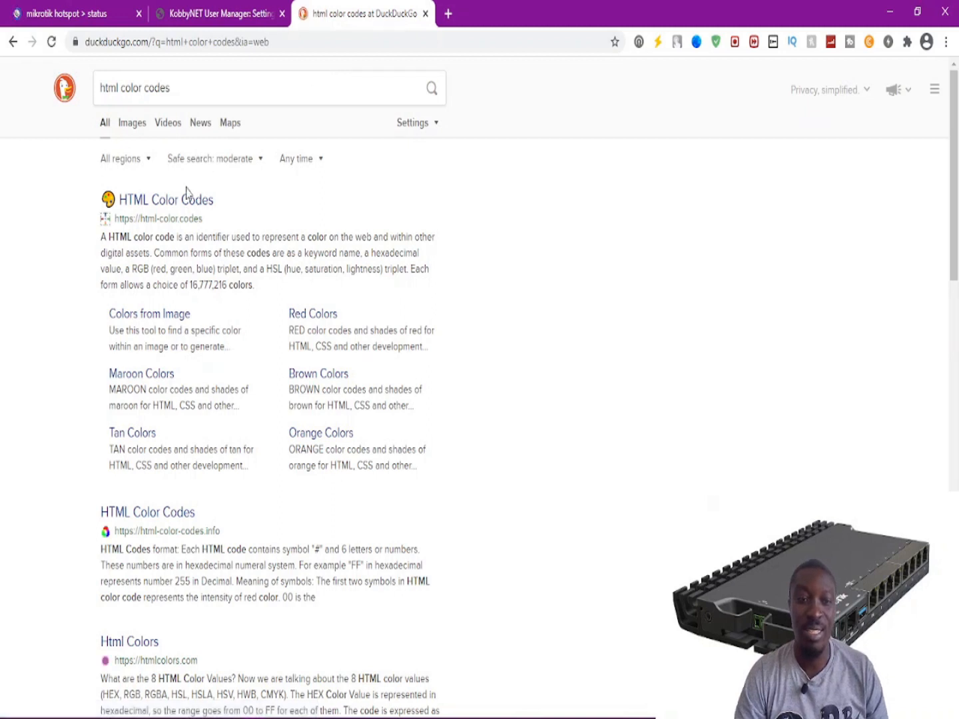
Pick the dark green #058020 in HTML Color Codes and select its hex code.
click(159, 208)
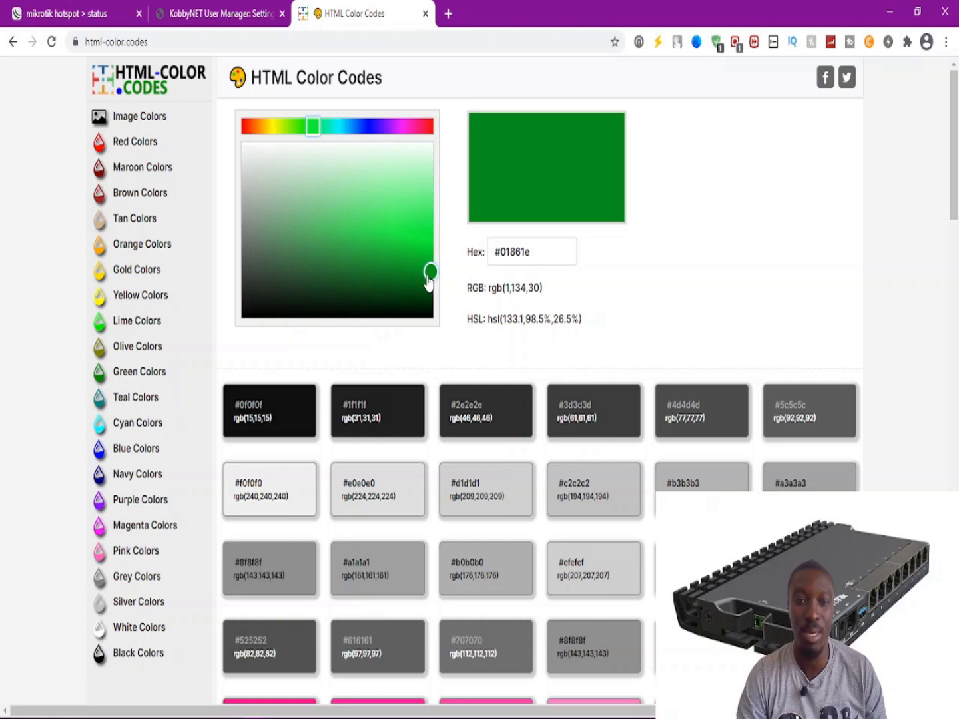
drag(428, 278, 416, 279)
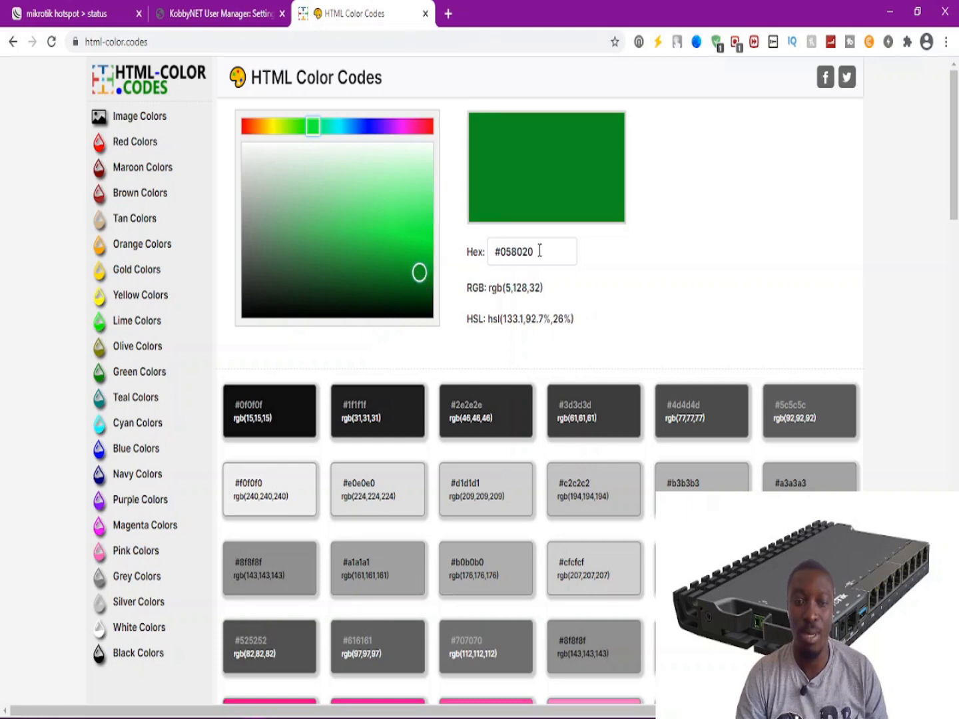
drag(541, 251, 469, 255)
key(ctrl+c)
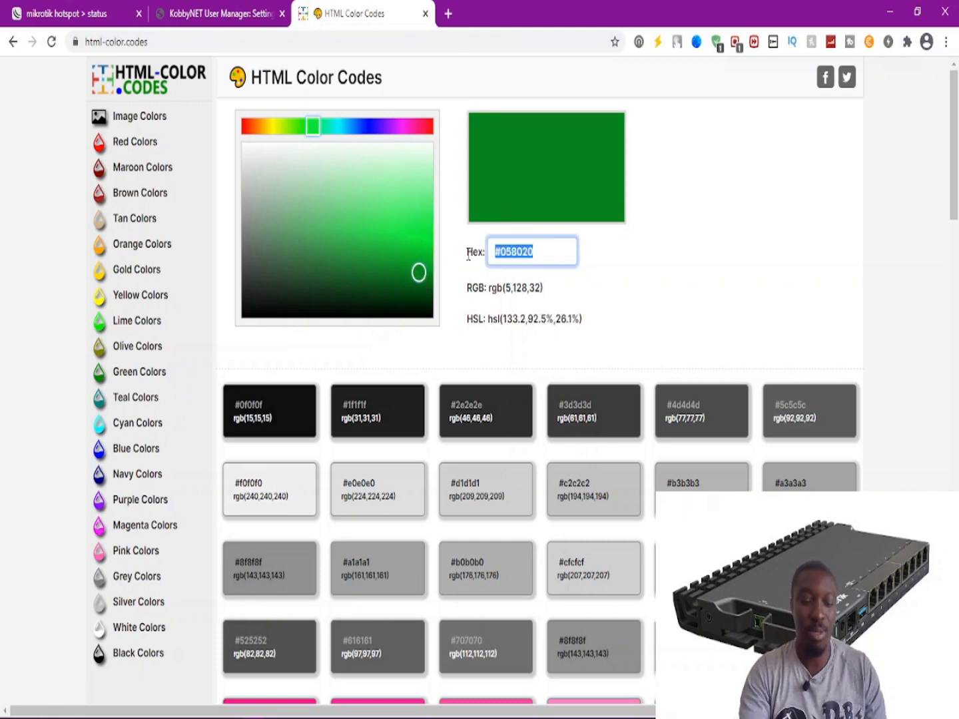
click(220, 13)
click(220, 94)
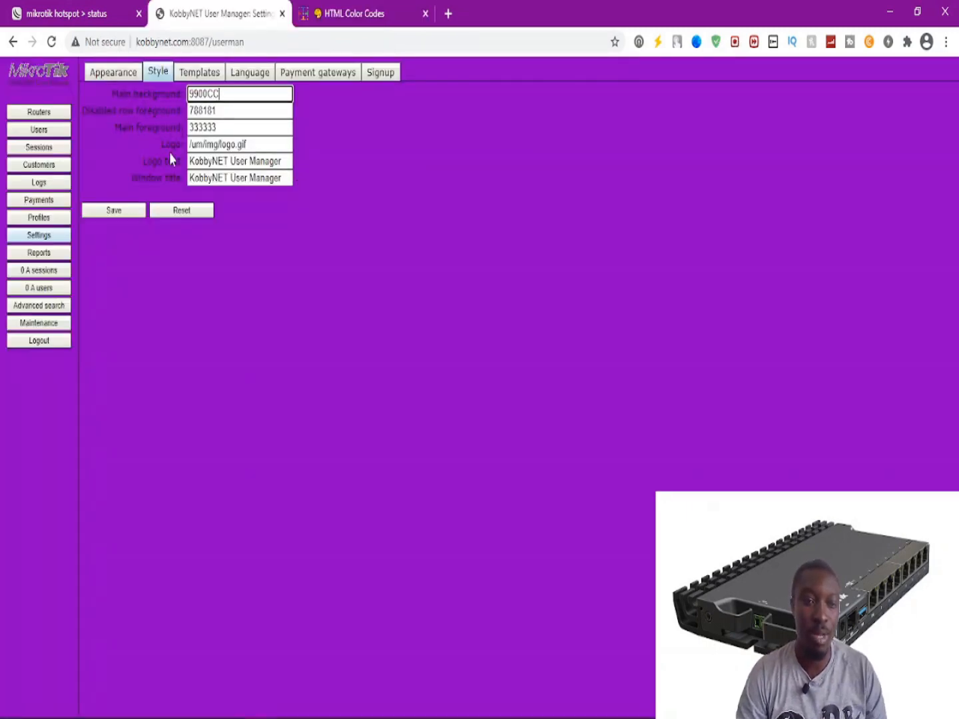
Replace the 9900CC main background value with #058020 and save the style.
drag(228, 93, 184, 94)
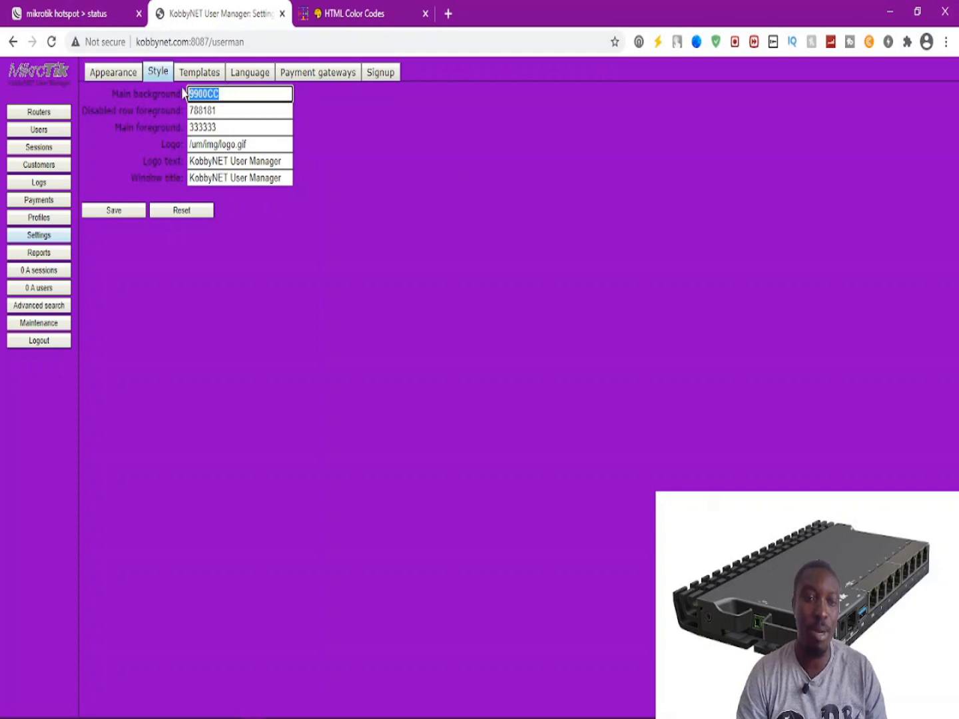
key(ctrl+v)
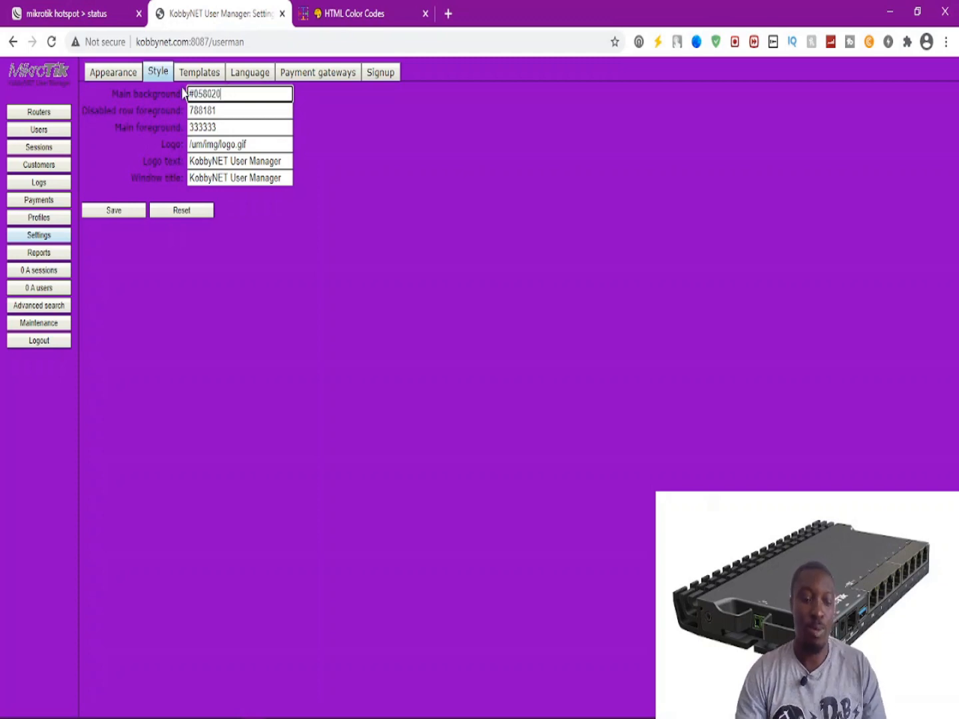
click(120, 212)
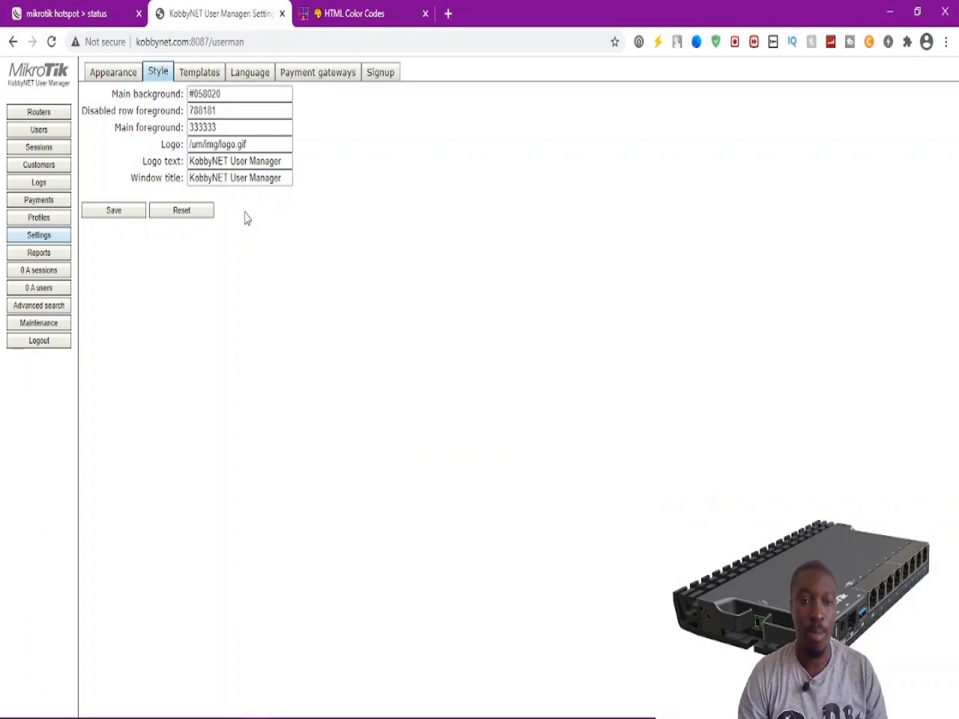
click(320, 15)
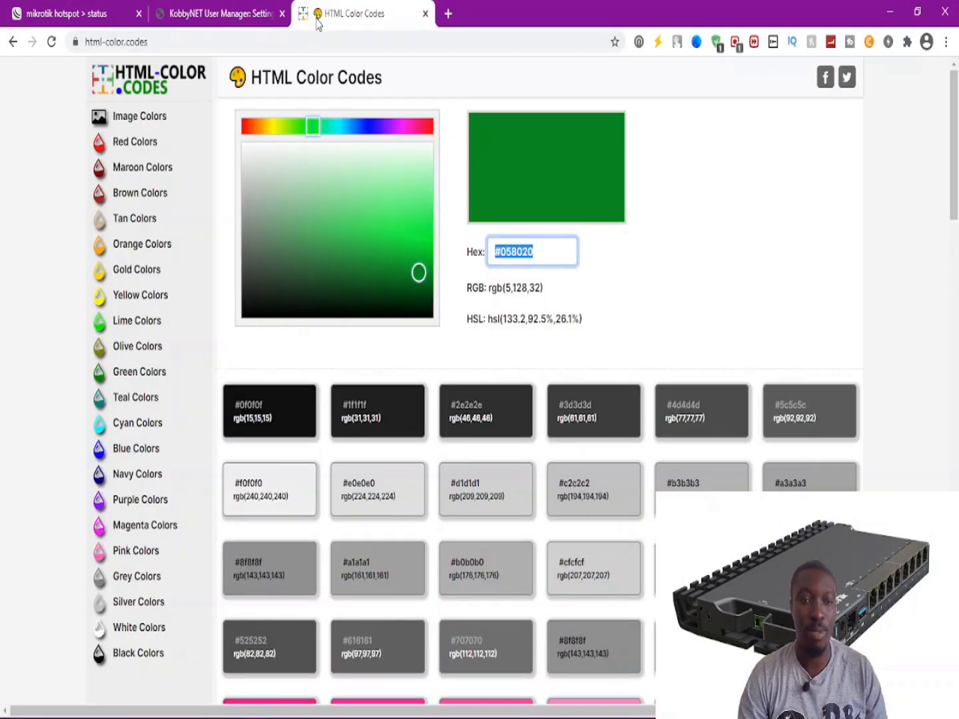
Move the colour picker to the lighter green #51ed73 and select its hex digits.
click(543, 258)
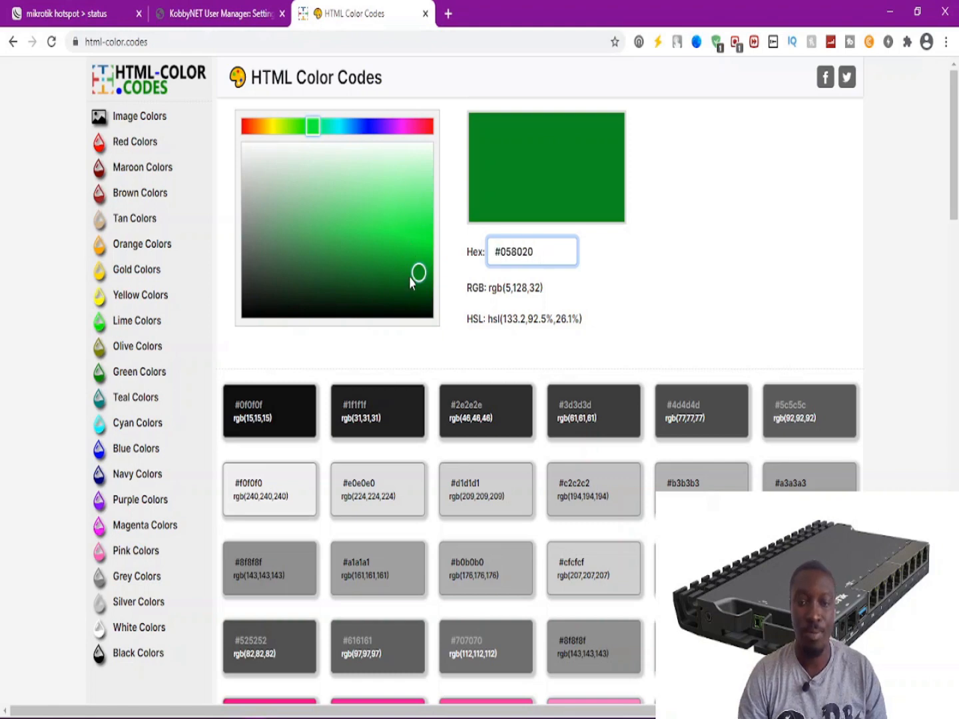
drag(409, 279, 398, 209)
click(545, 250)
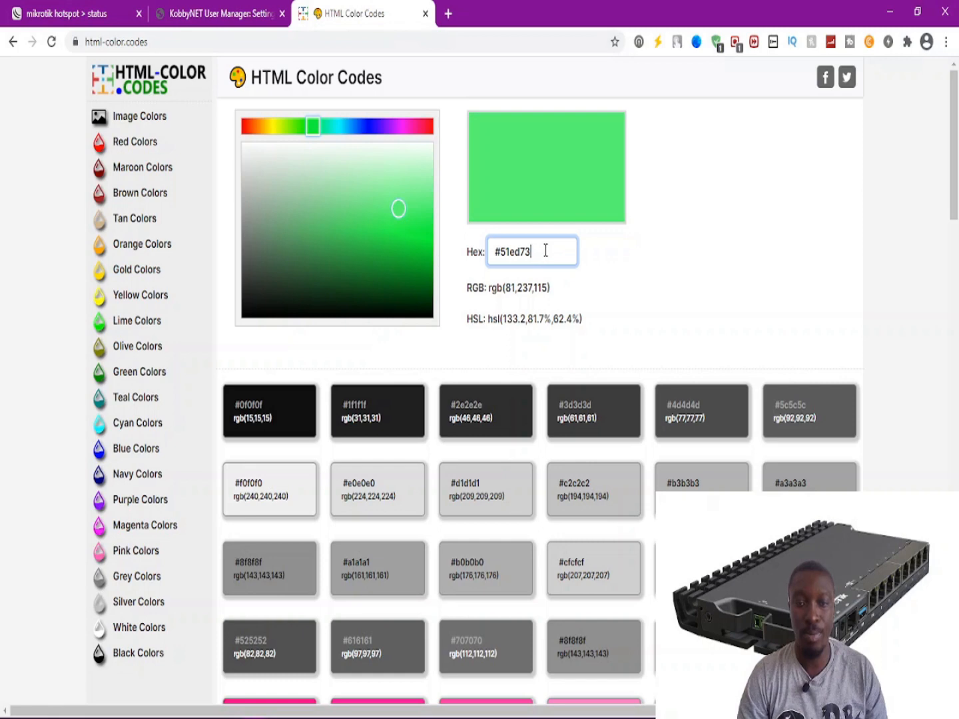
drag(537, 249, 501, 255)
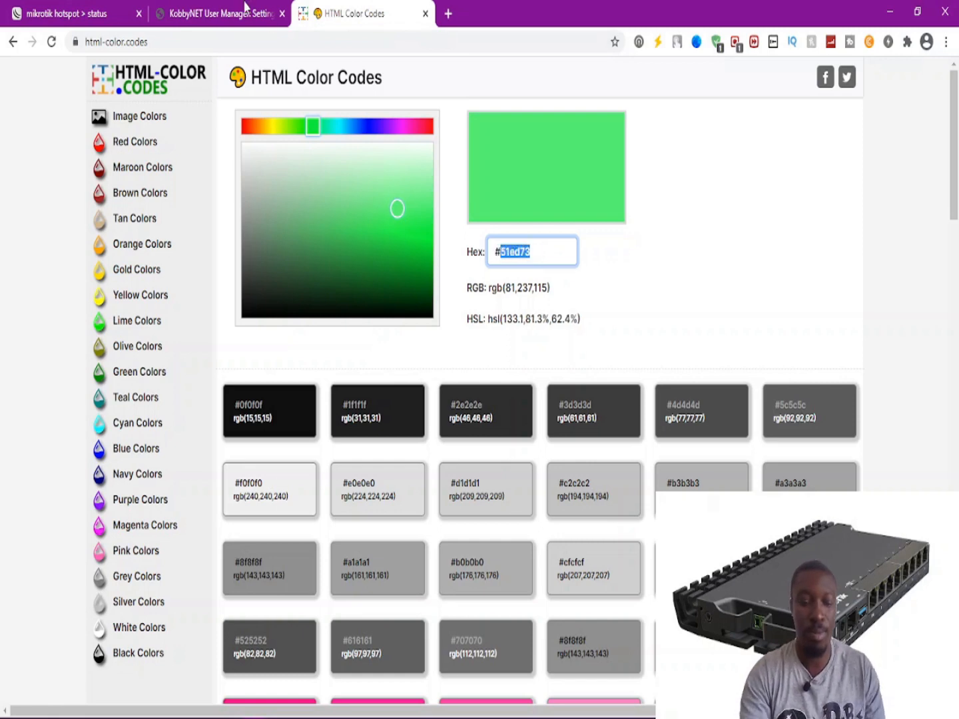
Delete the leading # so the main background value reads 058020.
click(213, 14)
drag(194, 93, 177, 94)
key(BackSpace)
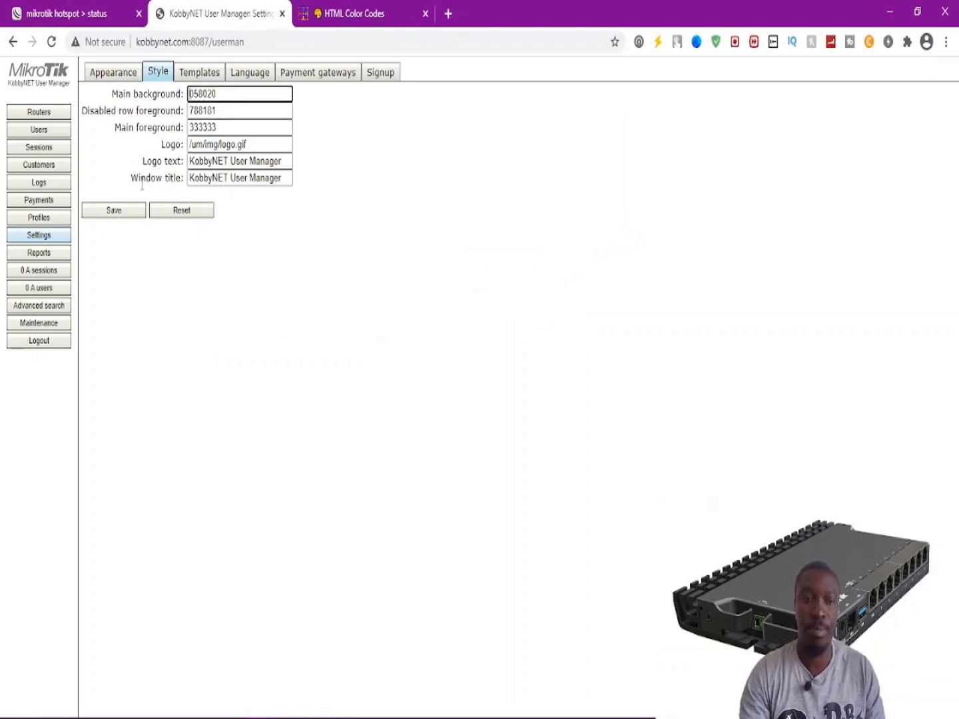
Save the Style with main background 058020, turning the interface dark green.
click(114, 213)
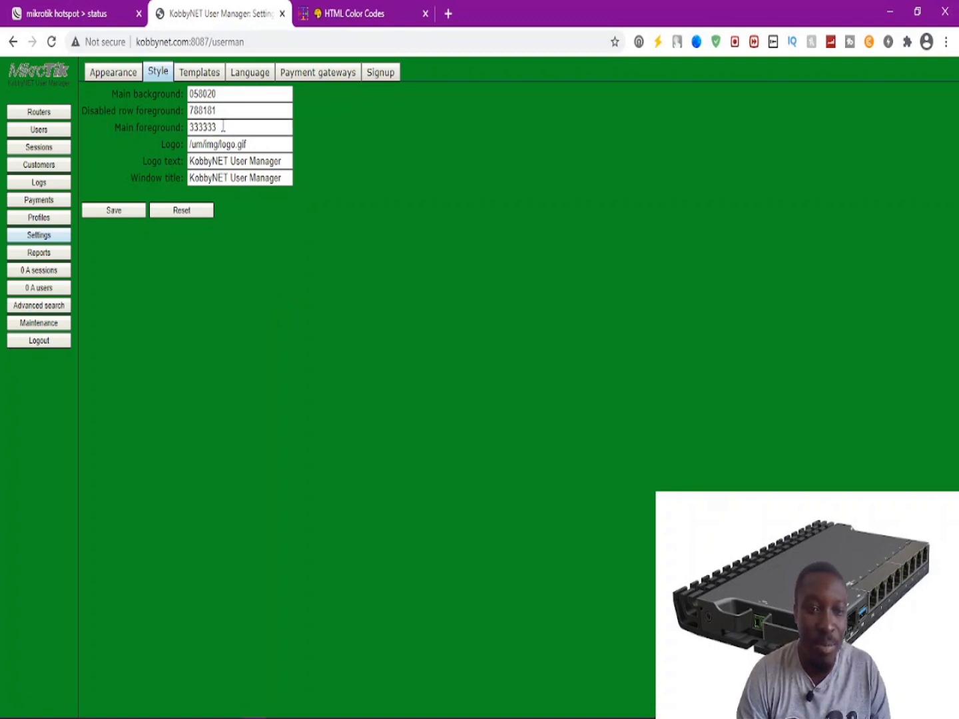
Shift the colour picker's hue to blue #339bce and select its hex digits.
click(330, 15)
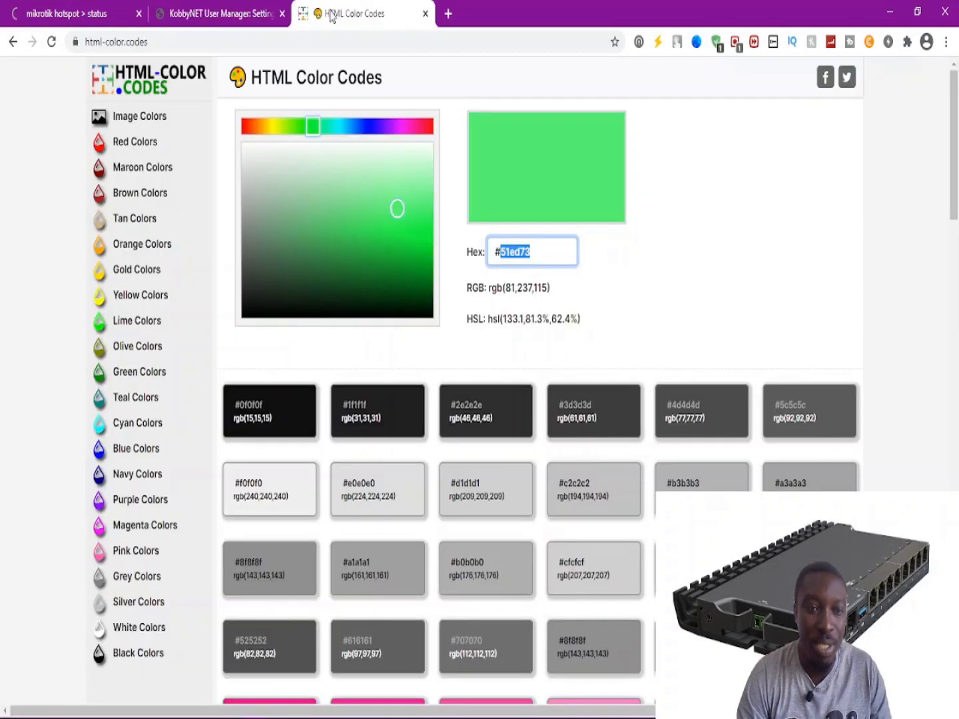
drag(396, 210, 359, 232)
click(348, 126)
drag(533, 251, 502, 255)
key(ctrl+c)
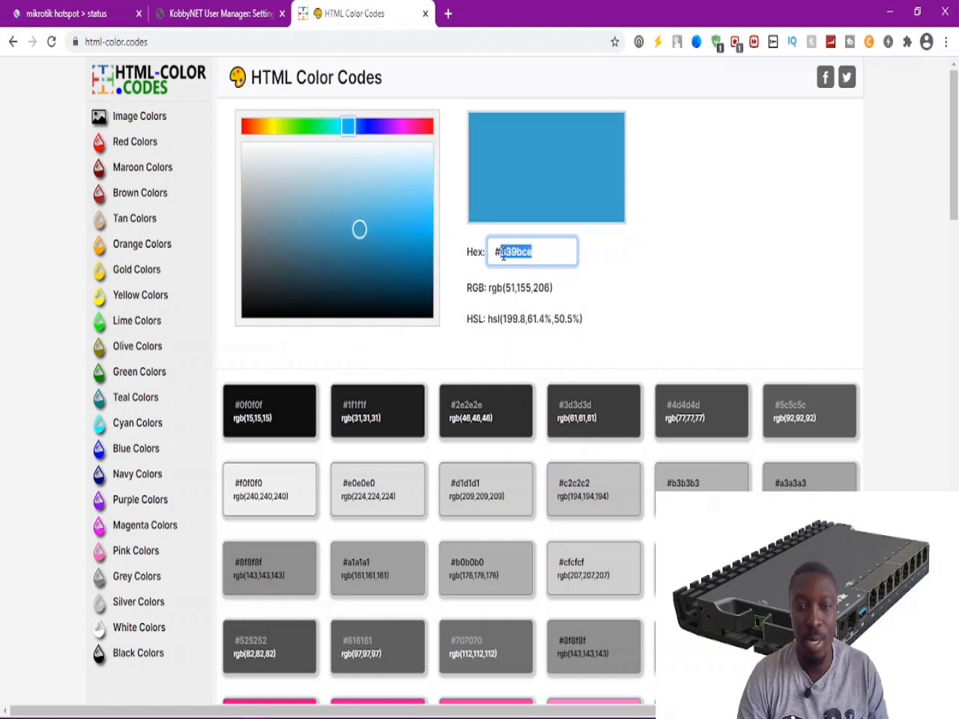
click(211, 7)
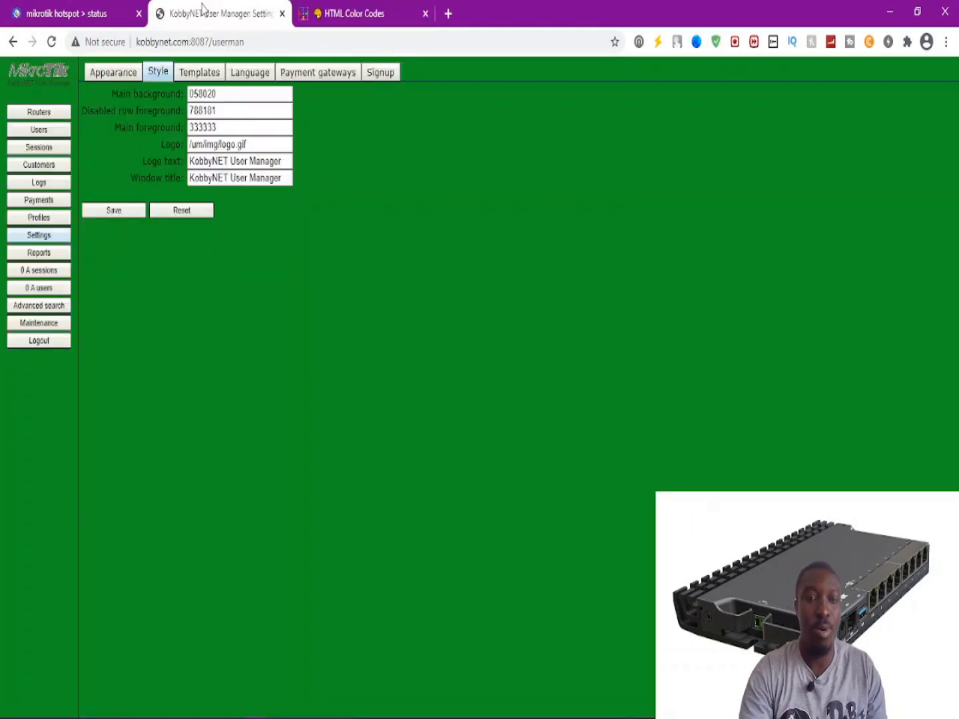
Replace the 333333 main foreground with 339bce and save the style.
drag(225, 127, 176, 130)
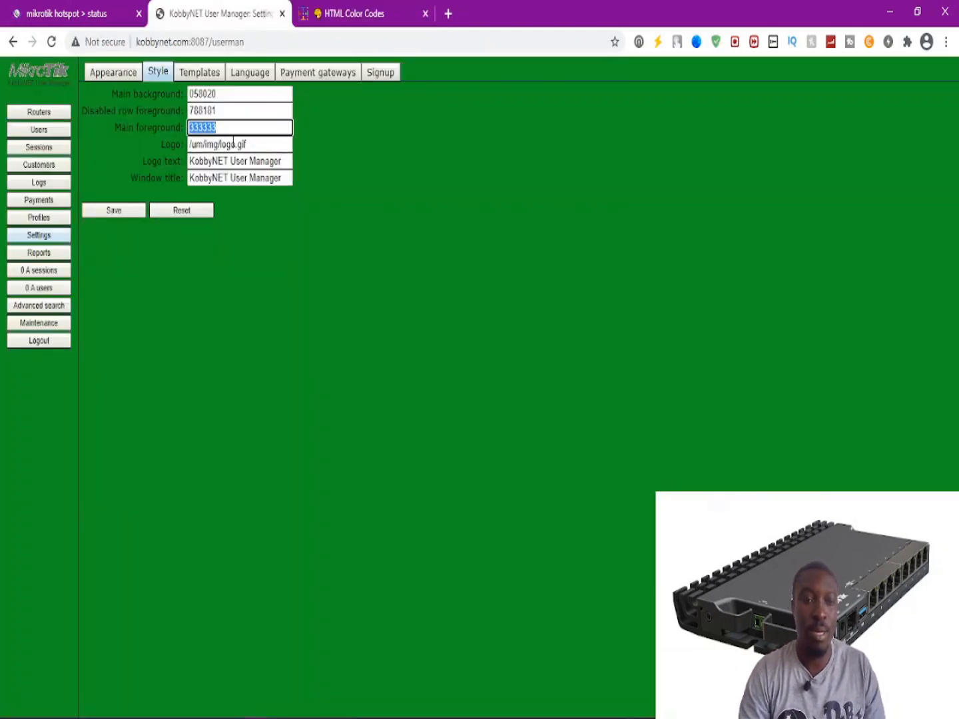
key(ctrl+v)
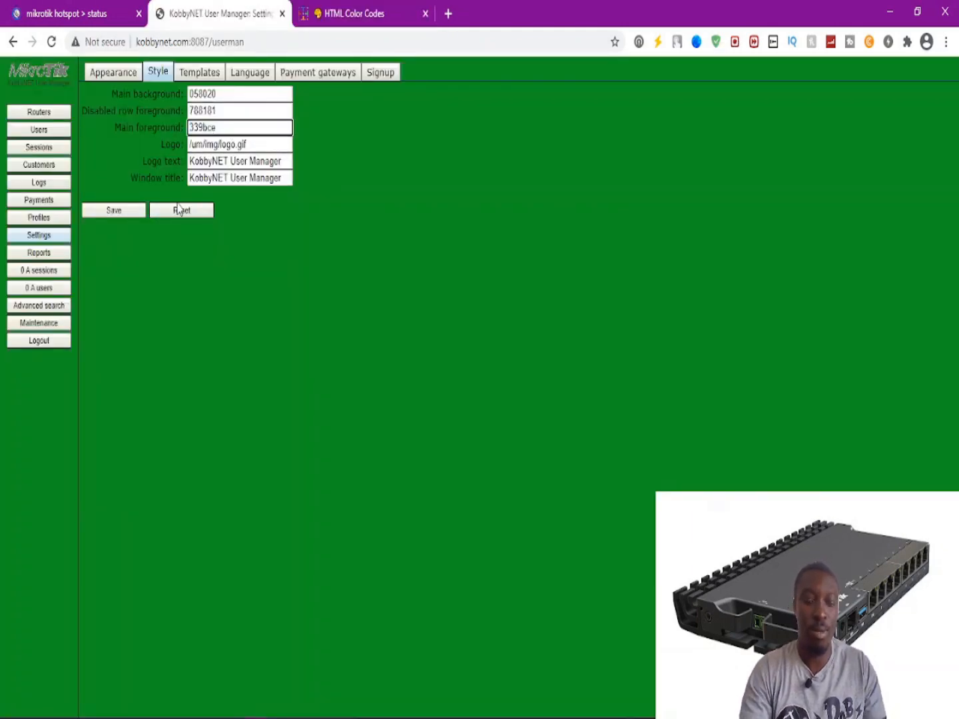
click(115, 209)
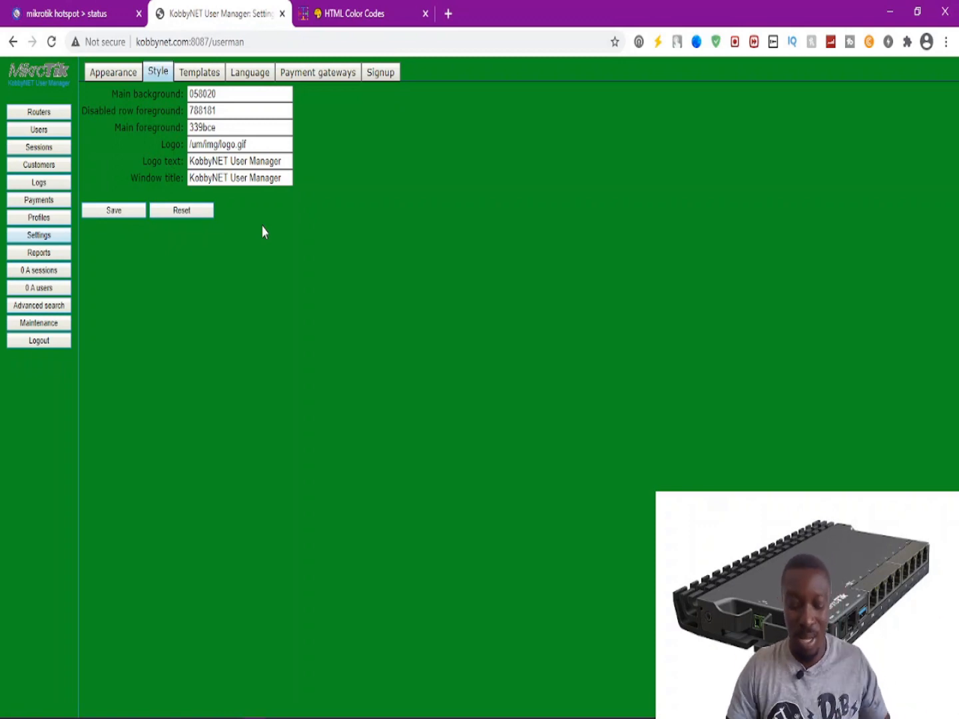
click(413, 9)
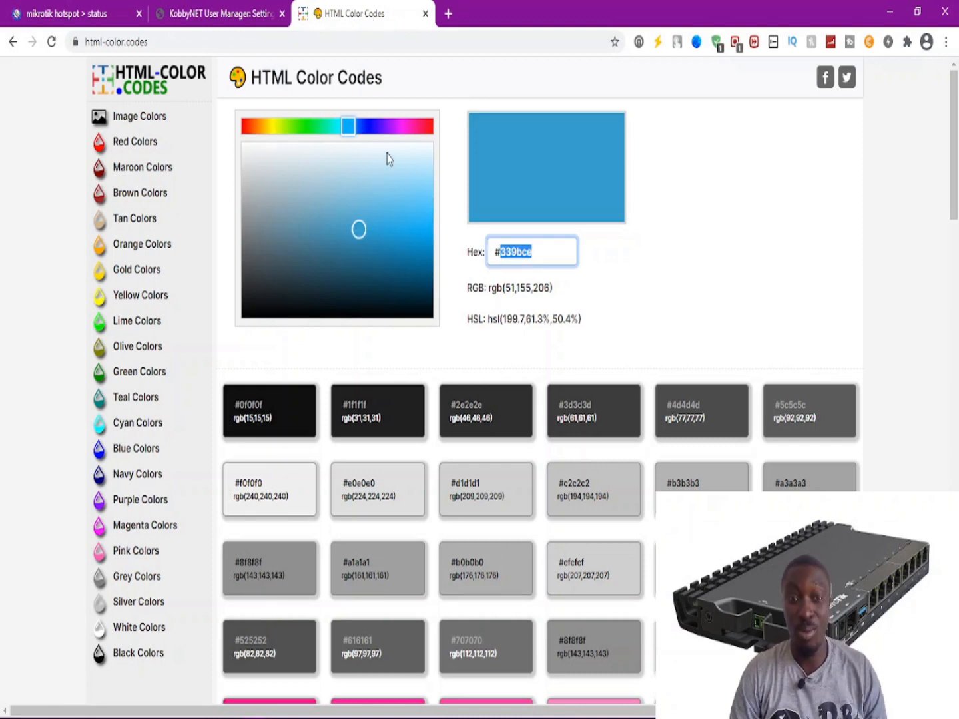
Adjust the colour picker to purple #b72ebd and select its hex digits.
click(398, 126)
mouse_move(357, 237)
mouse_down()
mouse_move(351, 213)
mouse_move(359, 252)
mouse_move(359, 243)
mouse_up()
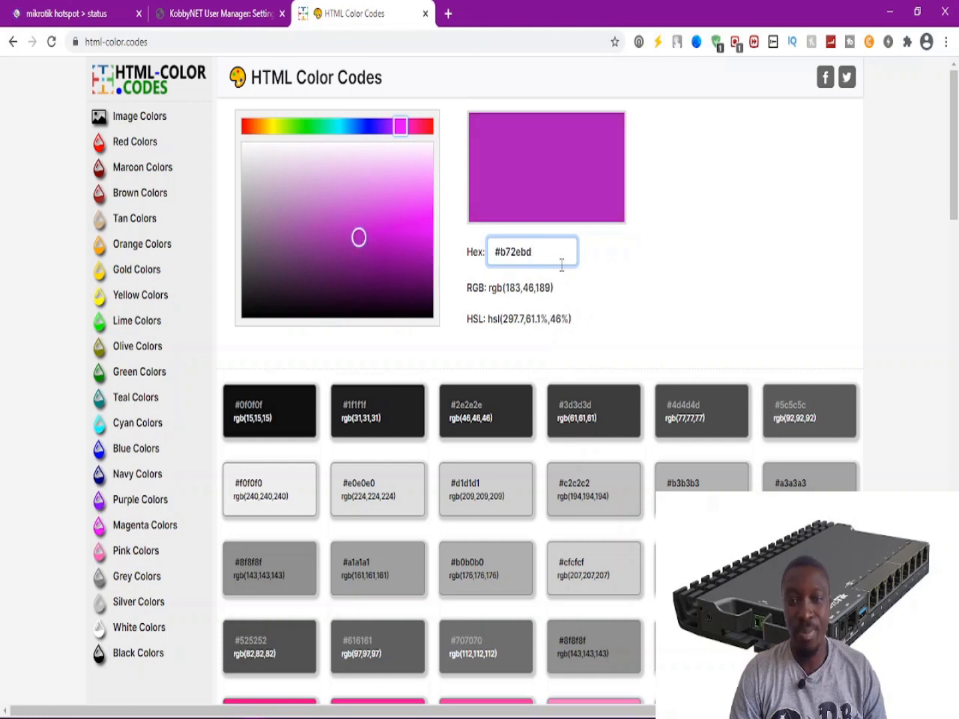
drag(535, 254, 502, 257)
key(ctrl+c)
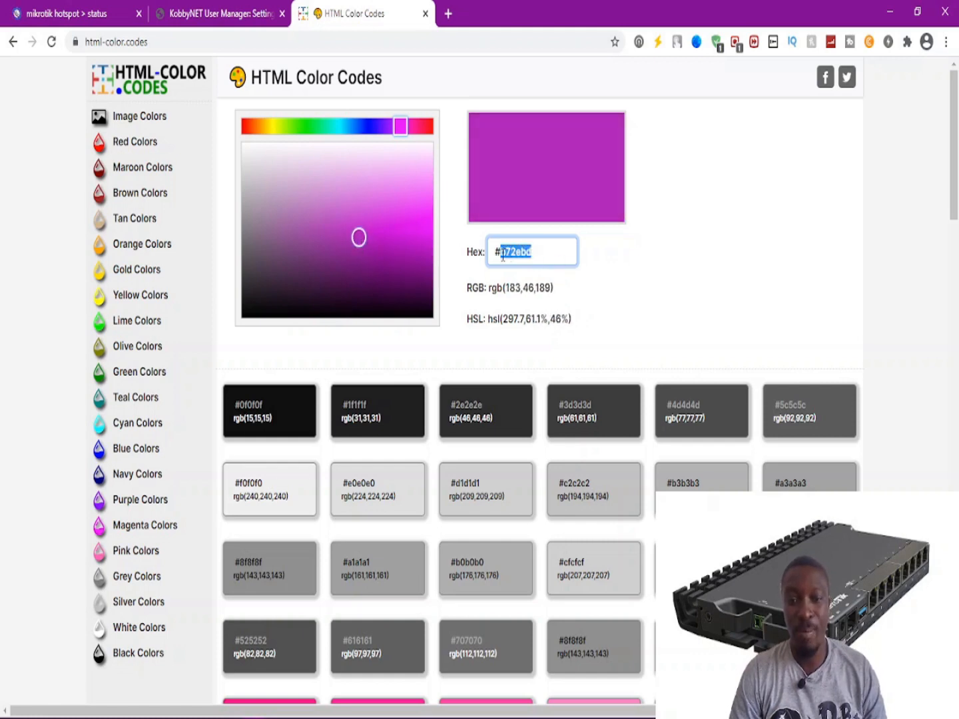
click(213, 13)
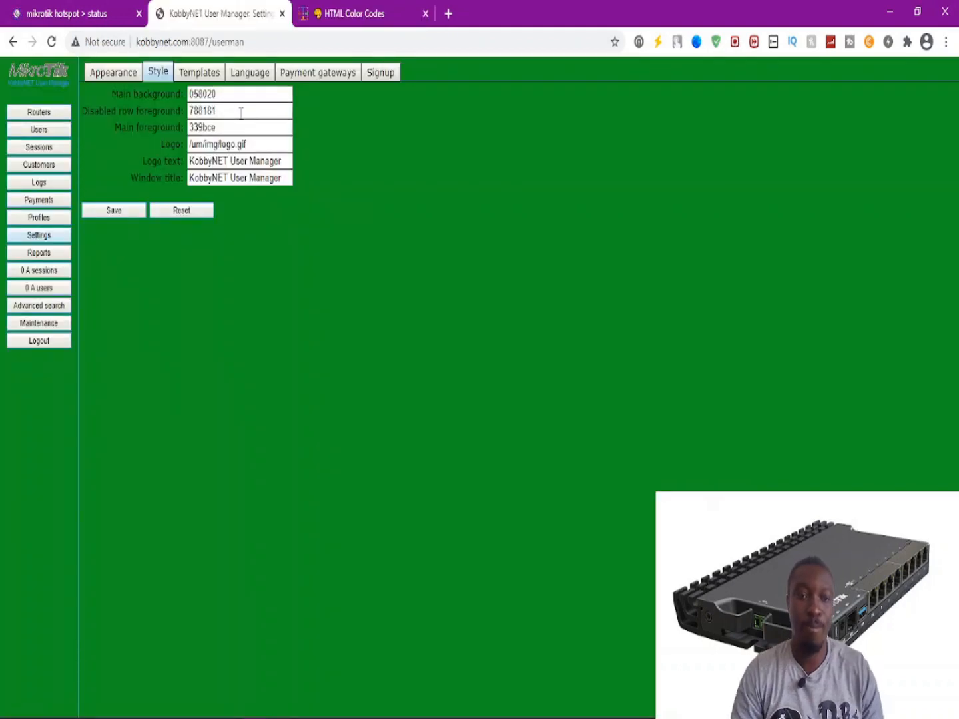
Replace the 058020 main background with b72ebd and save, turning the interface purple.
drag(221, 93, 180, 86)
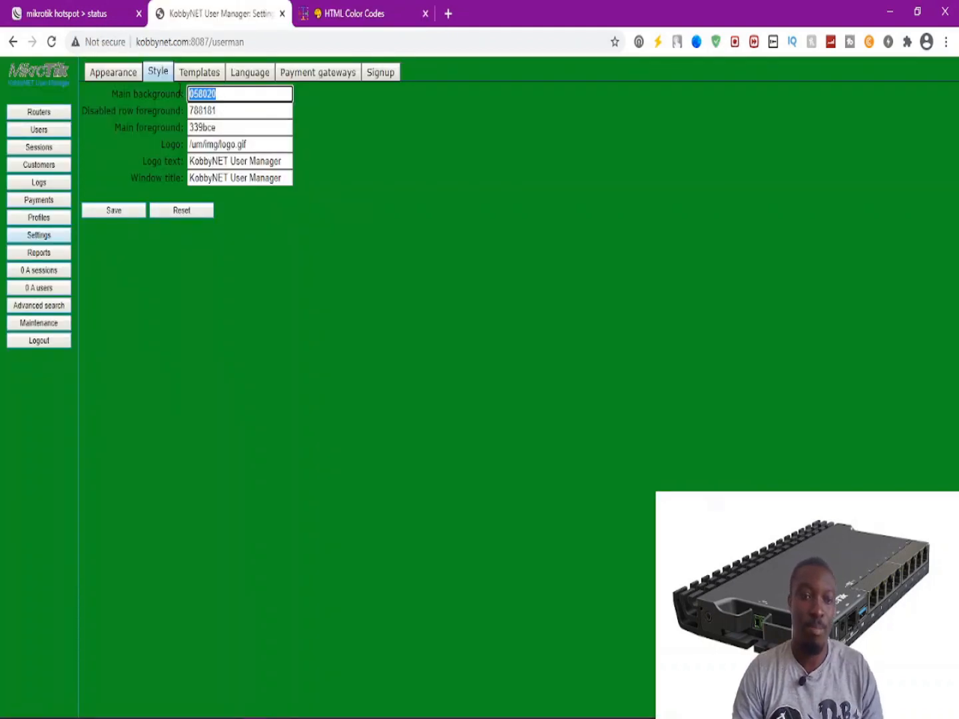
key(ctrl+v)
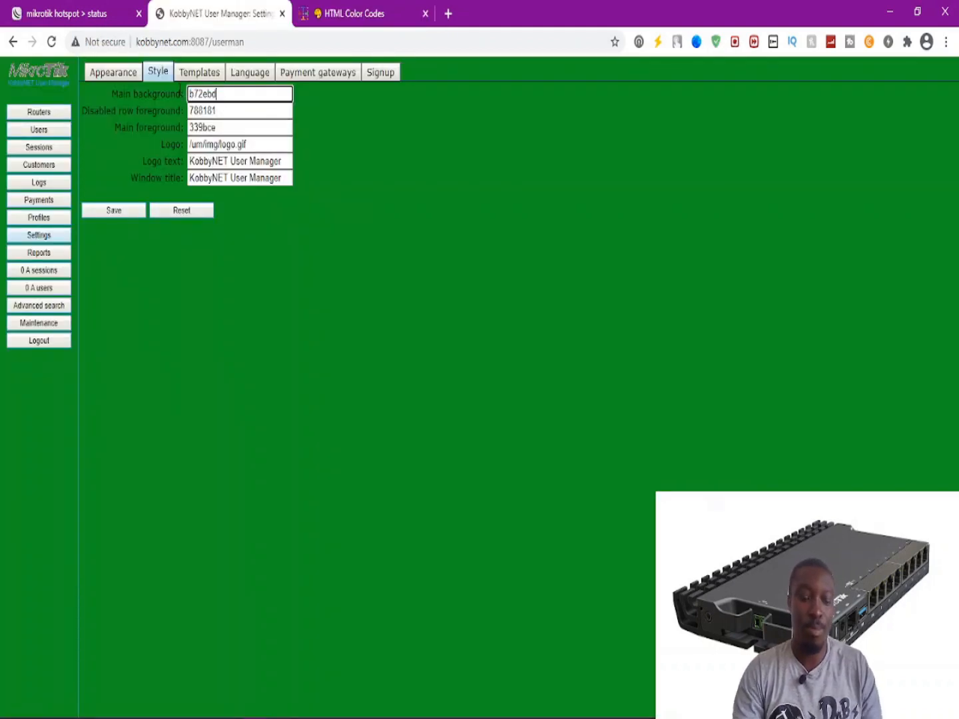
click(103, 210)
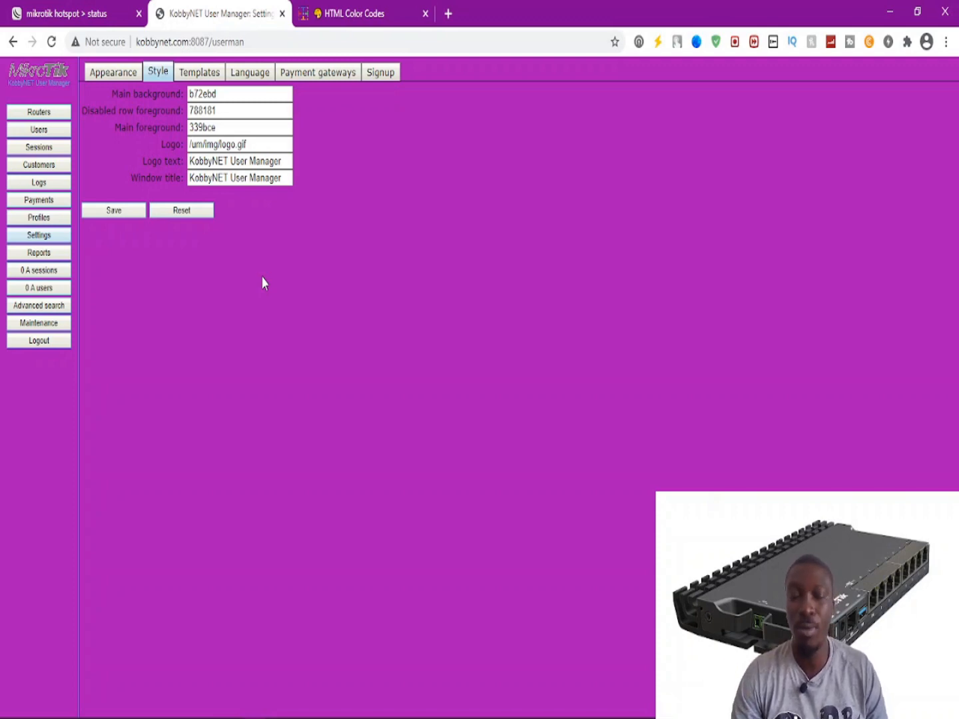
Bring up the Templates settings and list the available template names.
click(201, 75)
click(188, 127)
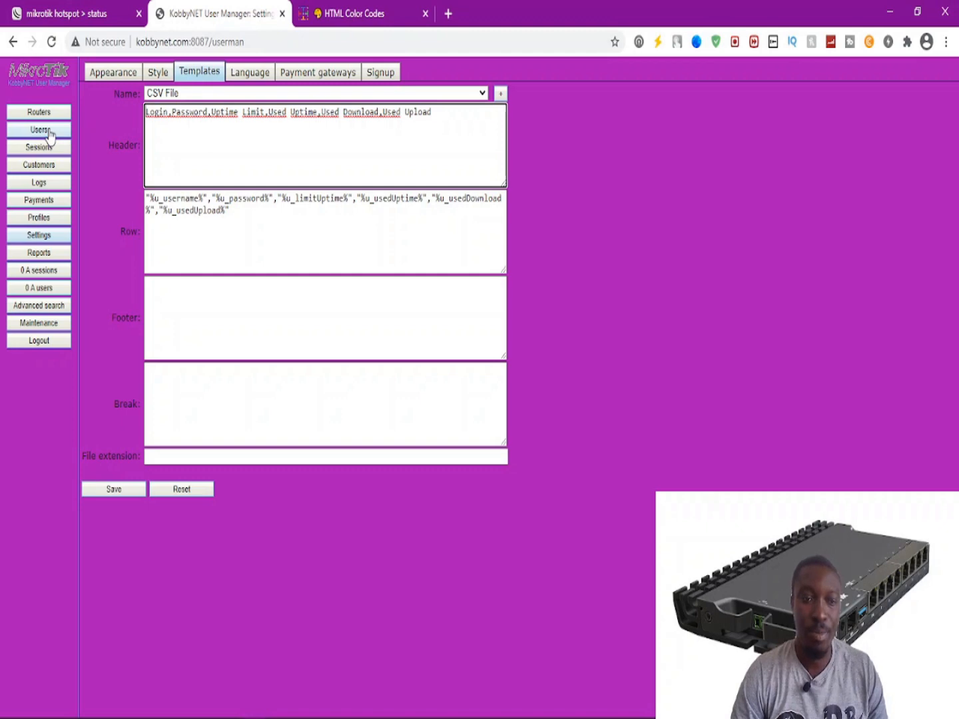
click(173, 94)
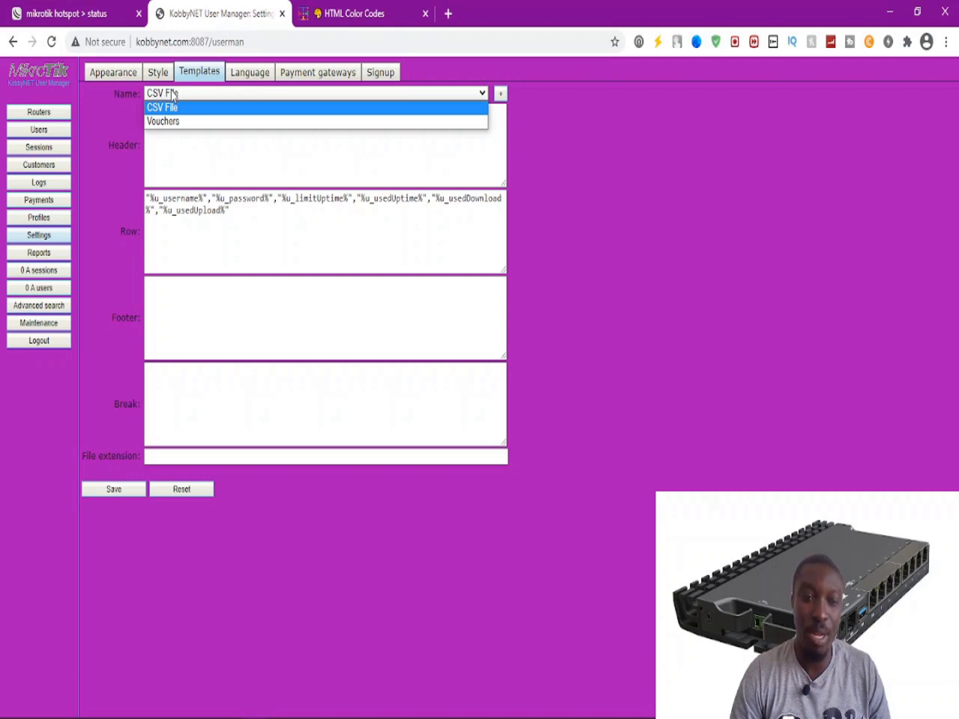
Keep the CSV File template and inspect its Login,Password,Uptime Limit… header and row variables.
click(173, 93)
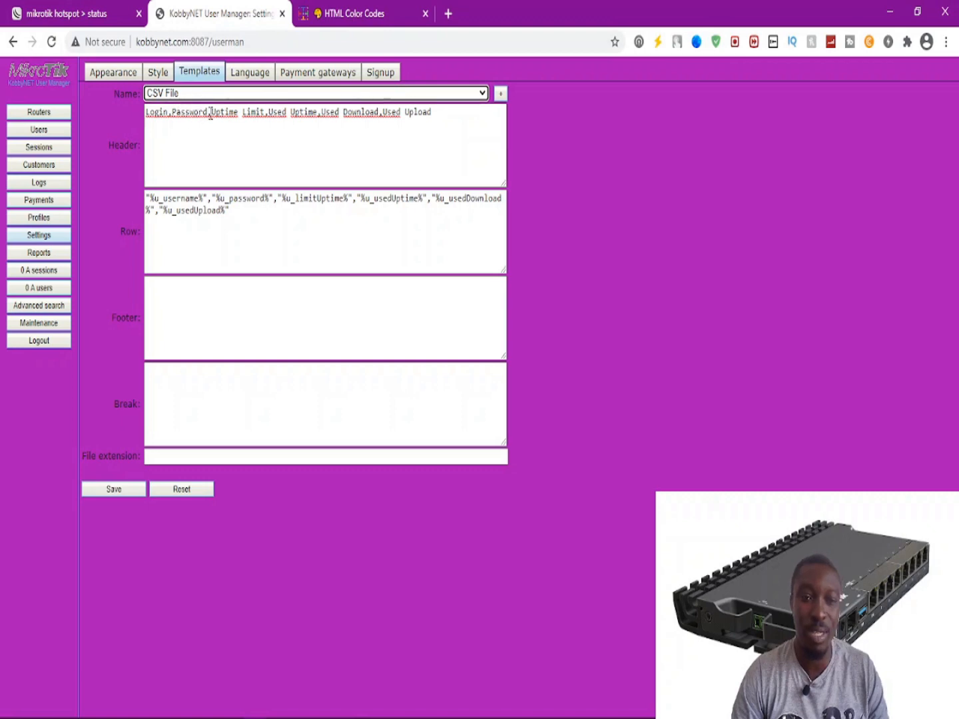
click(404, 117)
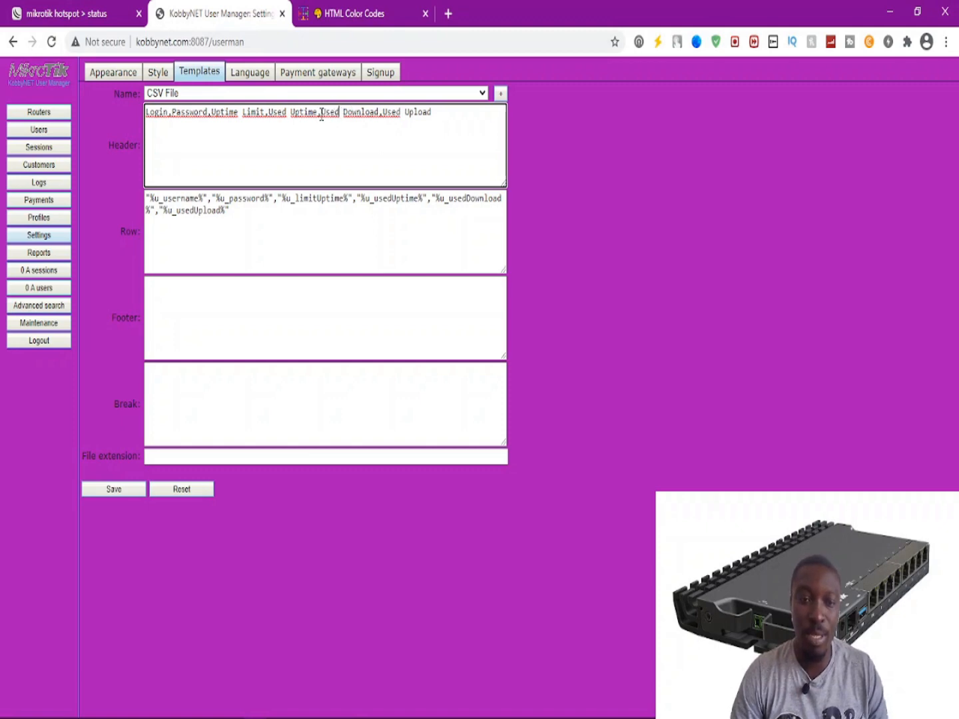
drag(433, 112, 146, 120)
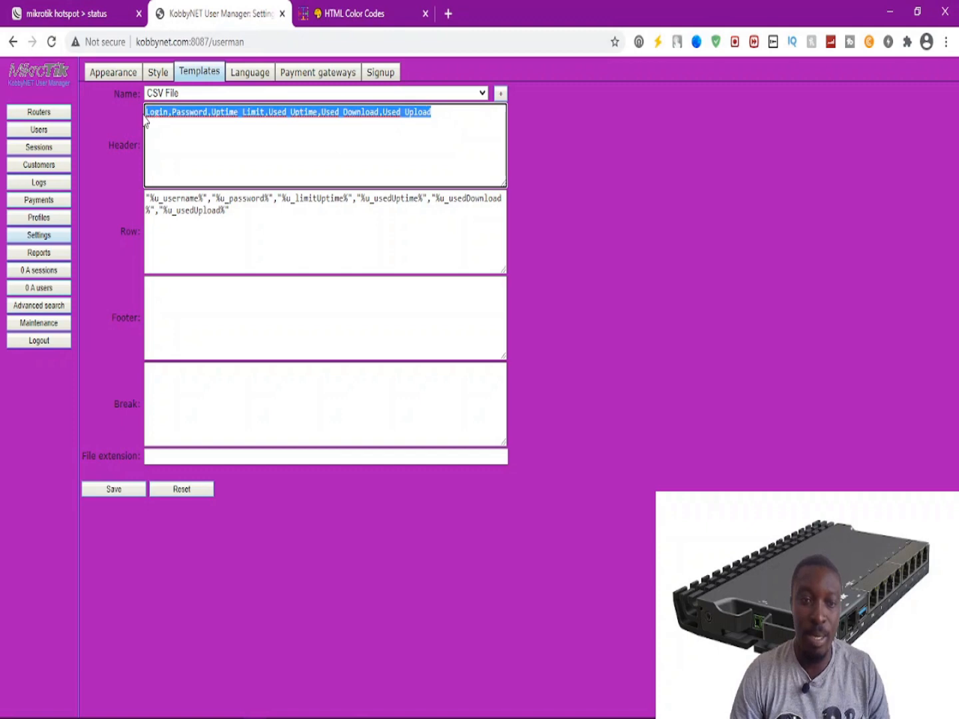
click(188, 98)
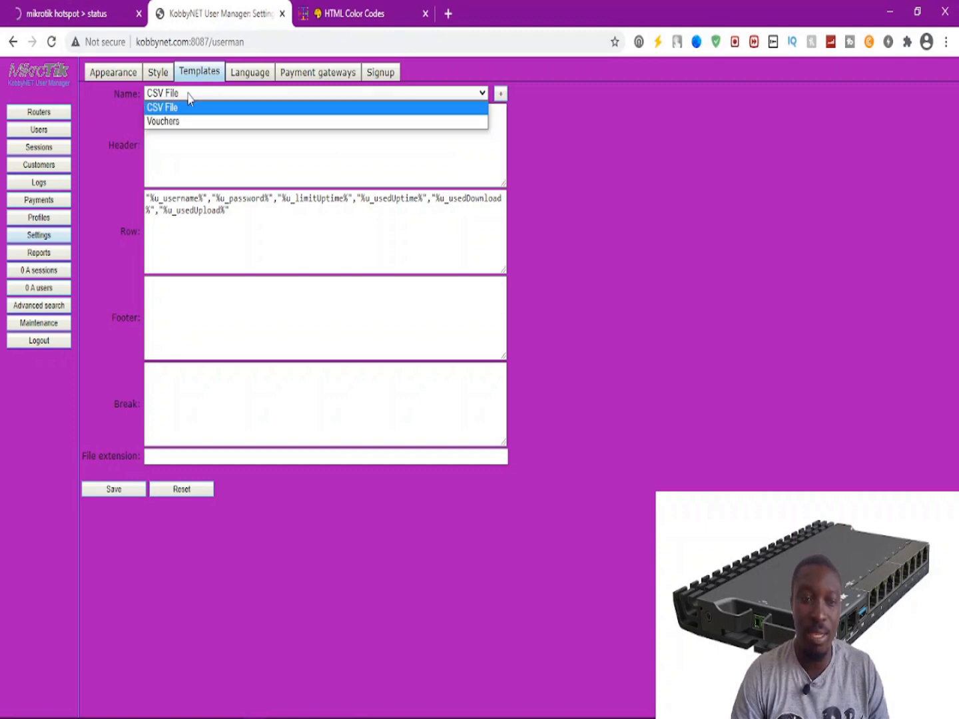
click(176, 107)
click(184, 133)
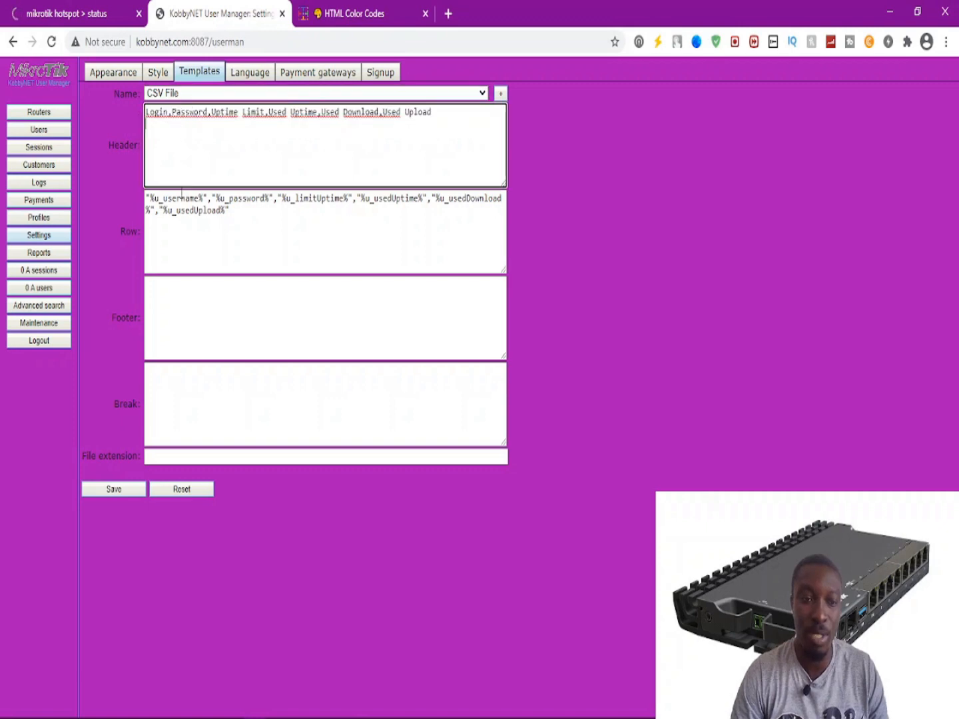
click(243, 217)
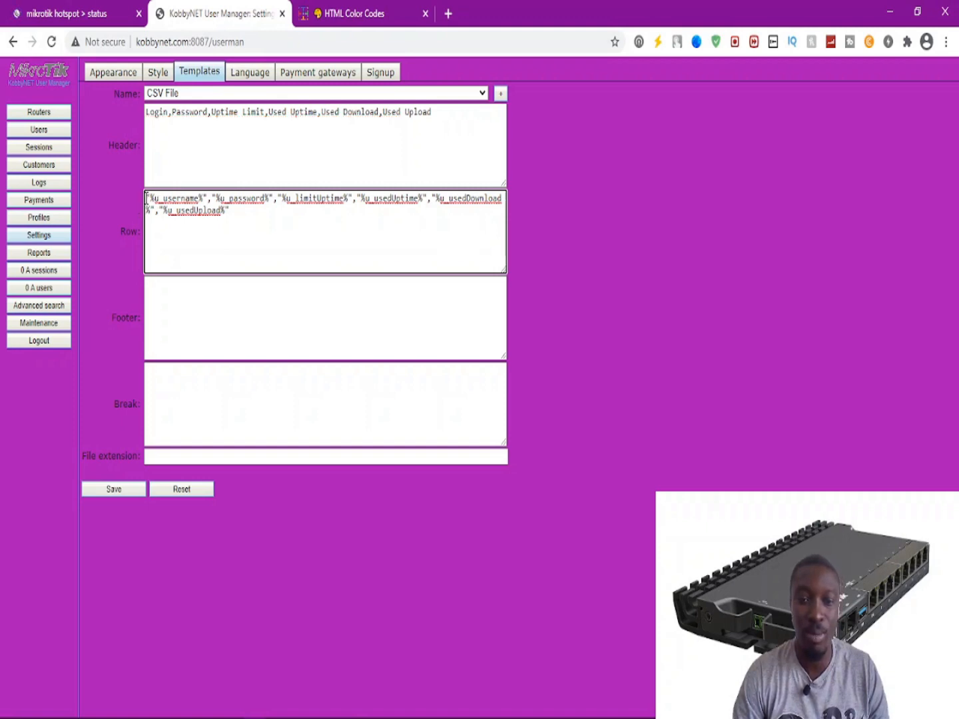
click(241, 72)
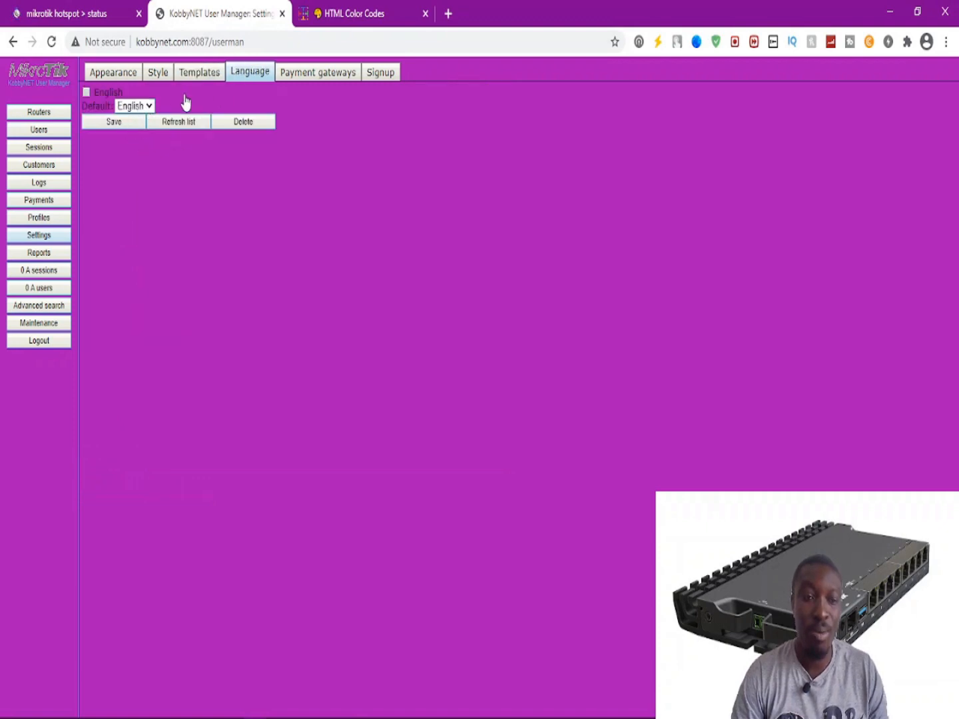
Leave English as the default language in the Language settings.
click(149, 106)
click(149, 107)
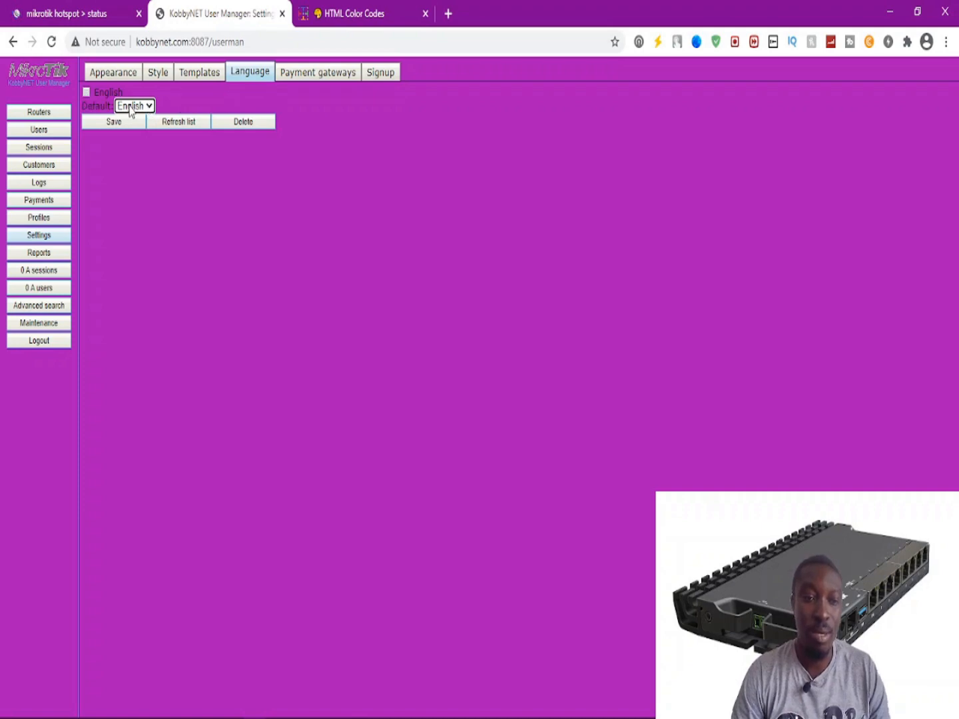
click(138, 106)
click(137, 106)
click(142, 104)
click(142, 104)
click(142, 104)
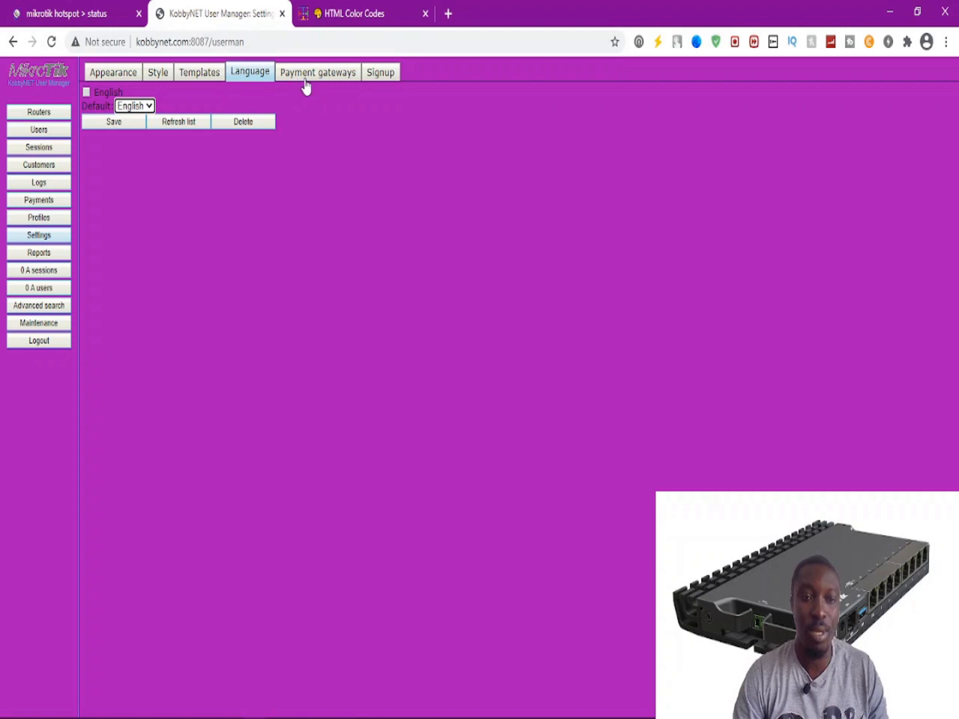
click(306, 81)
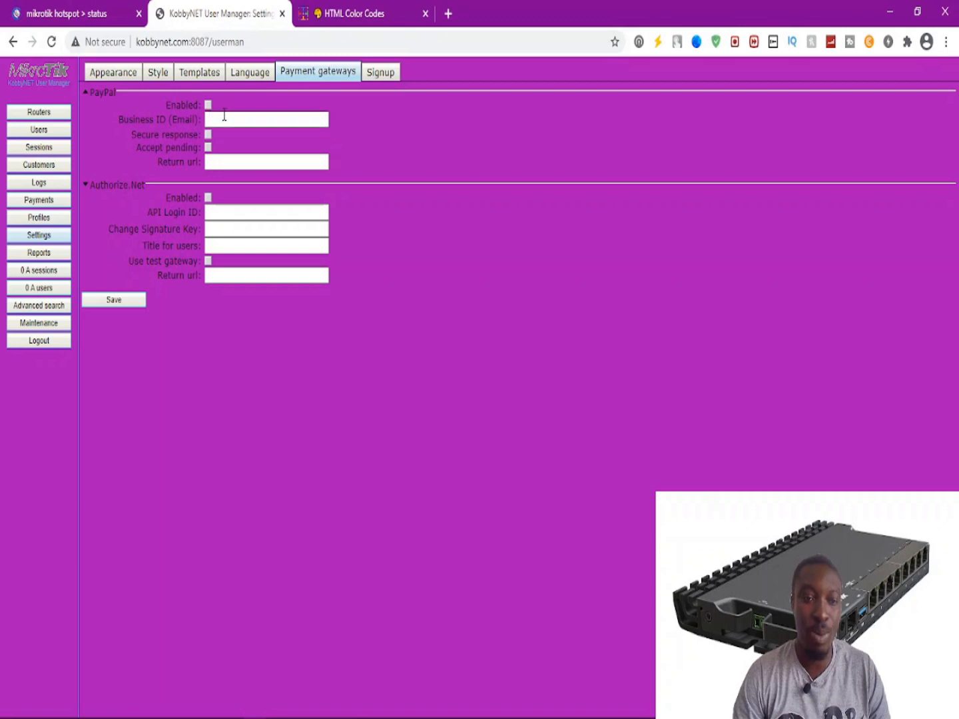
Inspect the PayPal business email and the Authorize.Net login, signature key, title and return URL fields, then show Signup settings.
click(232, 117)
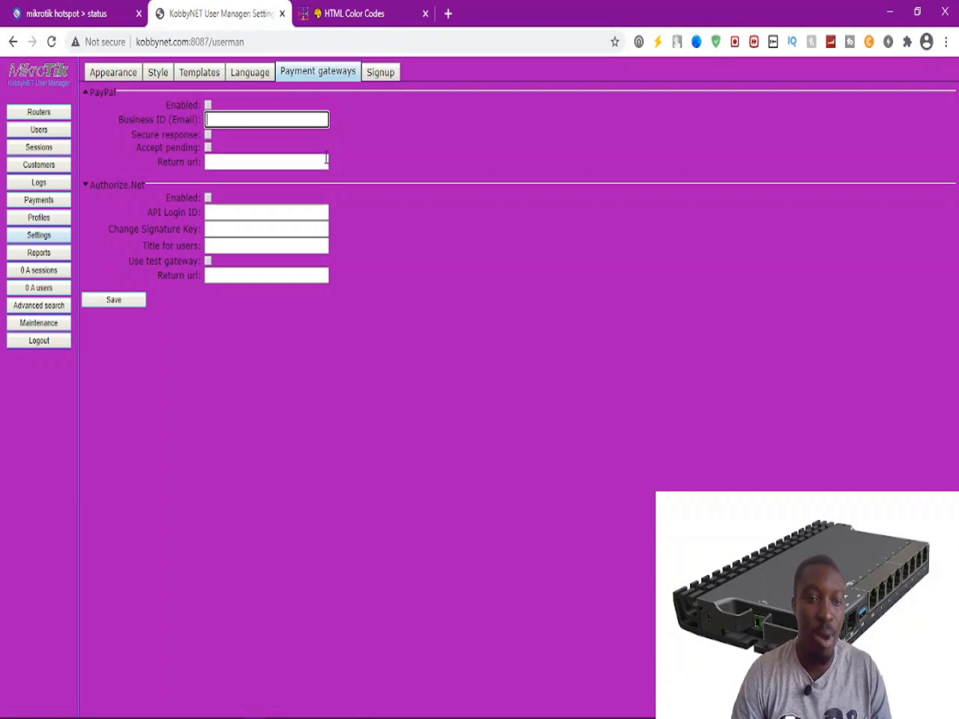
click(212, 211)
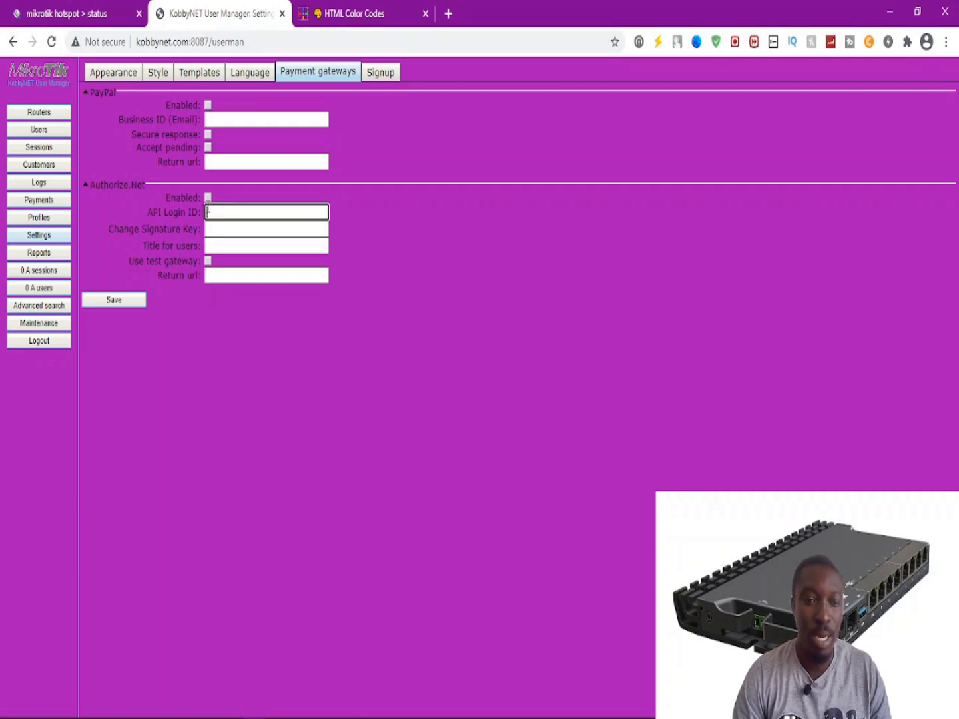
click(207, 229)
click(210, 245)
click(219, 273)
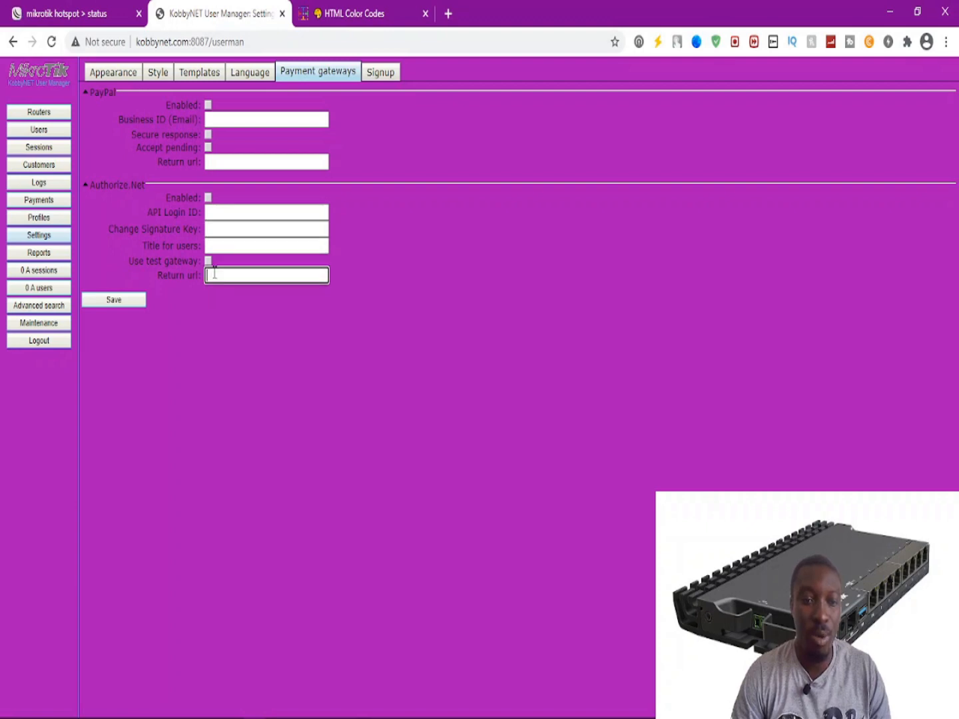
click(223, 120)
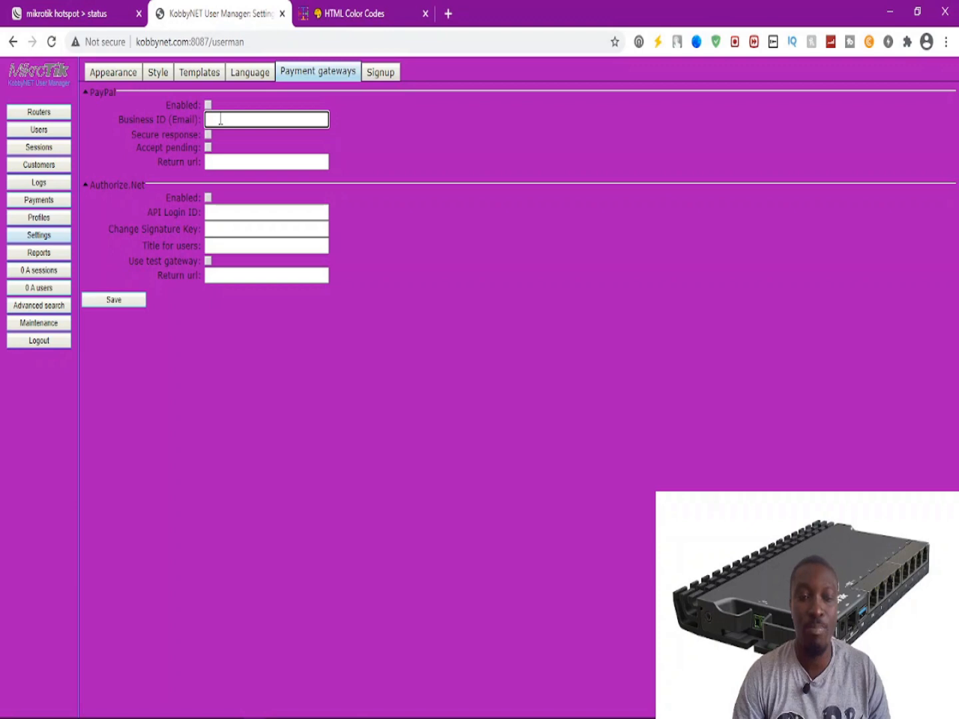
click(372, 81)
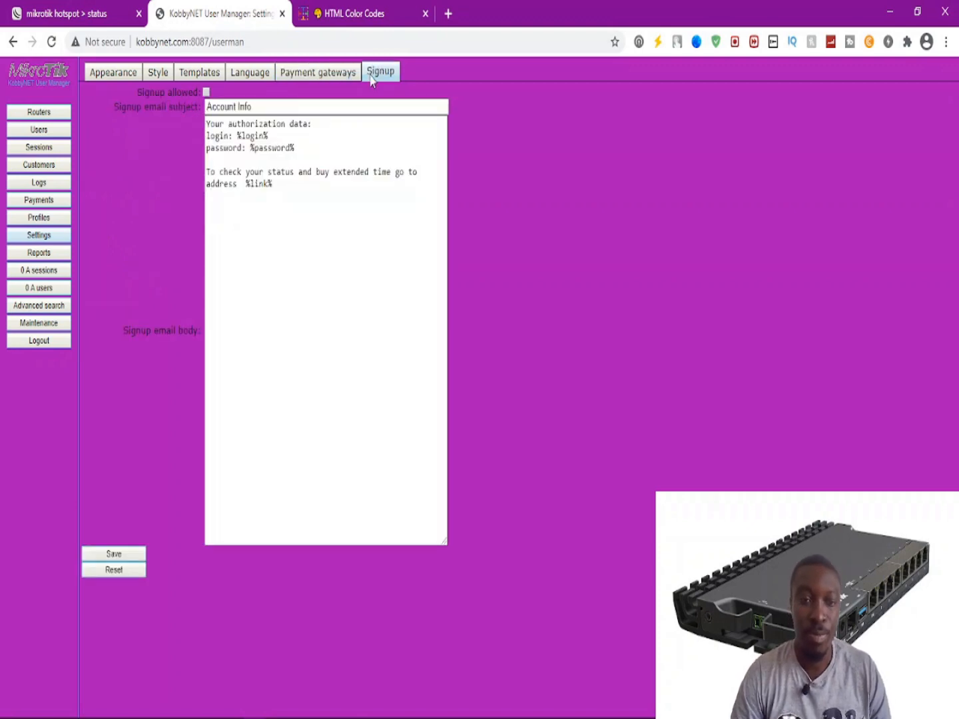
Move from the Signup email body through Appearance settings to the Reports page.
click(279, 134)
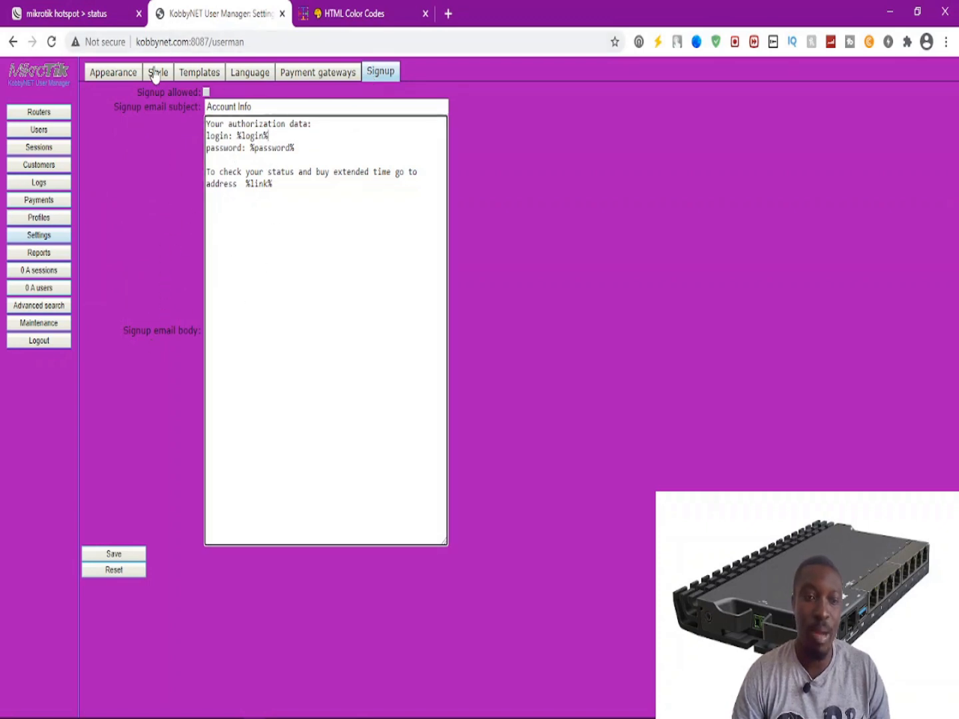
click(96, 74)
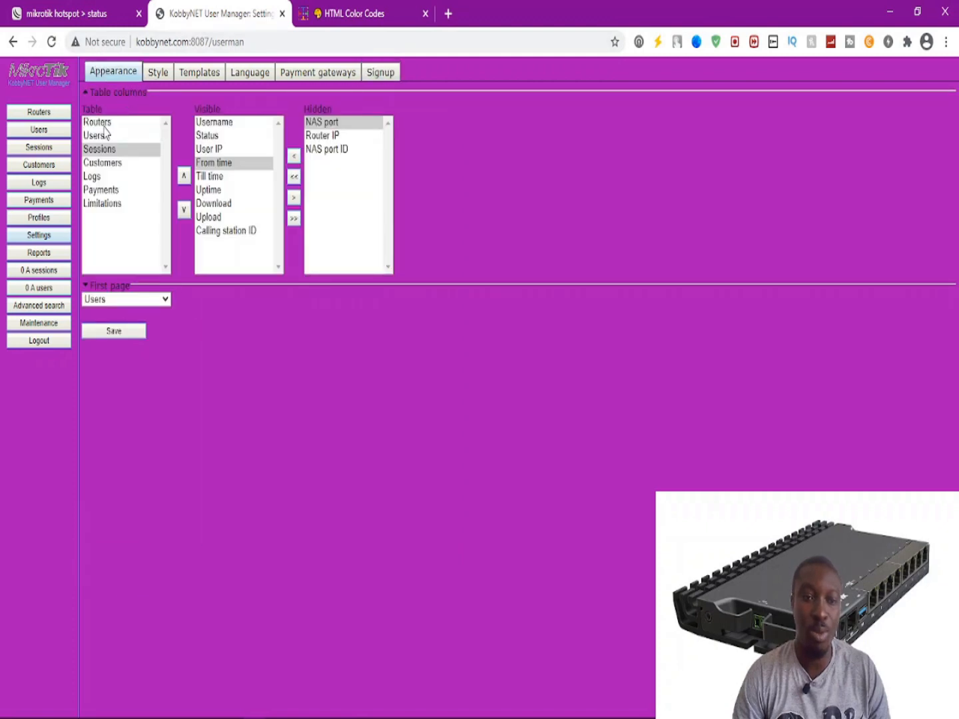
click(40, 253)
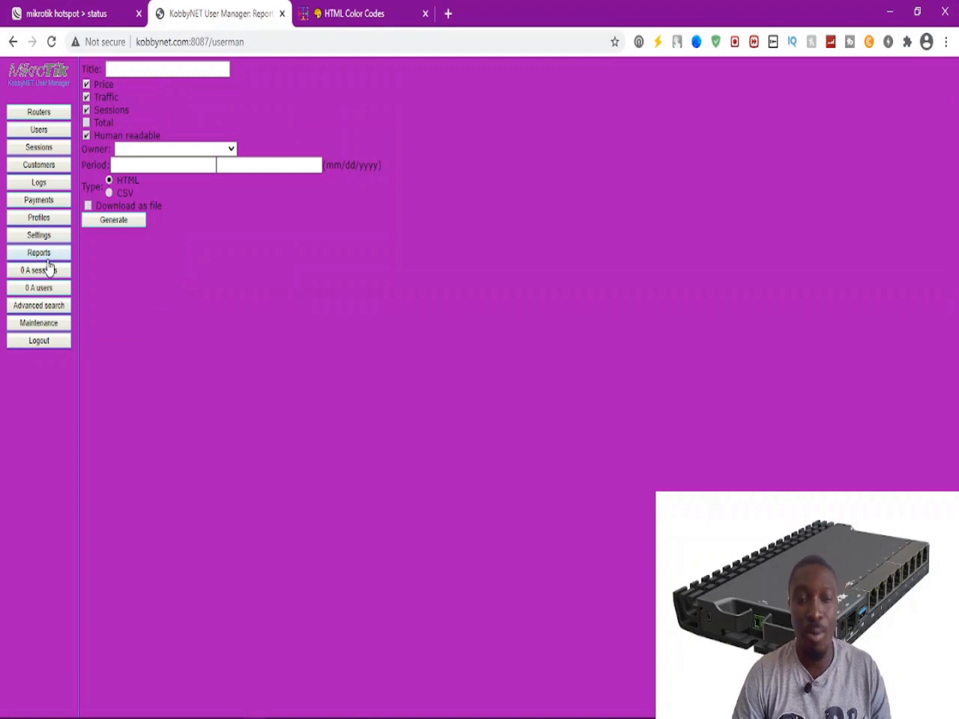
Choose admin as the report owner and include the Total in the report.
click(140, 148)
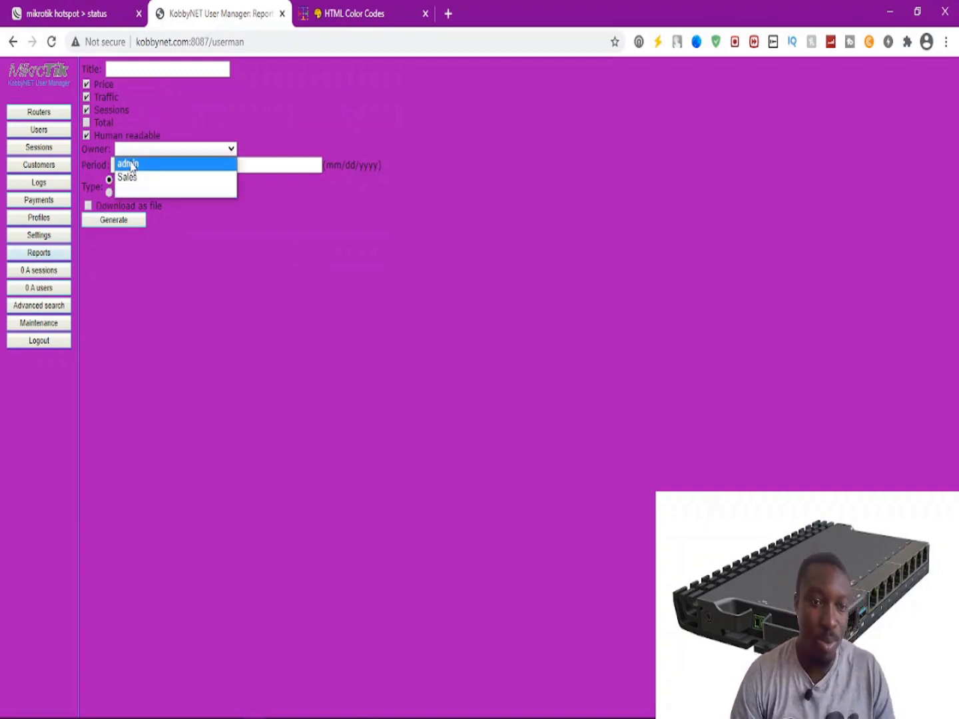
click(130, 164)
click(135, 164)
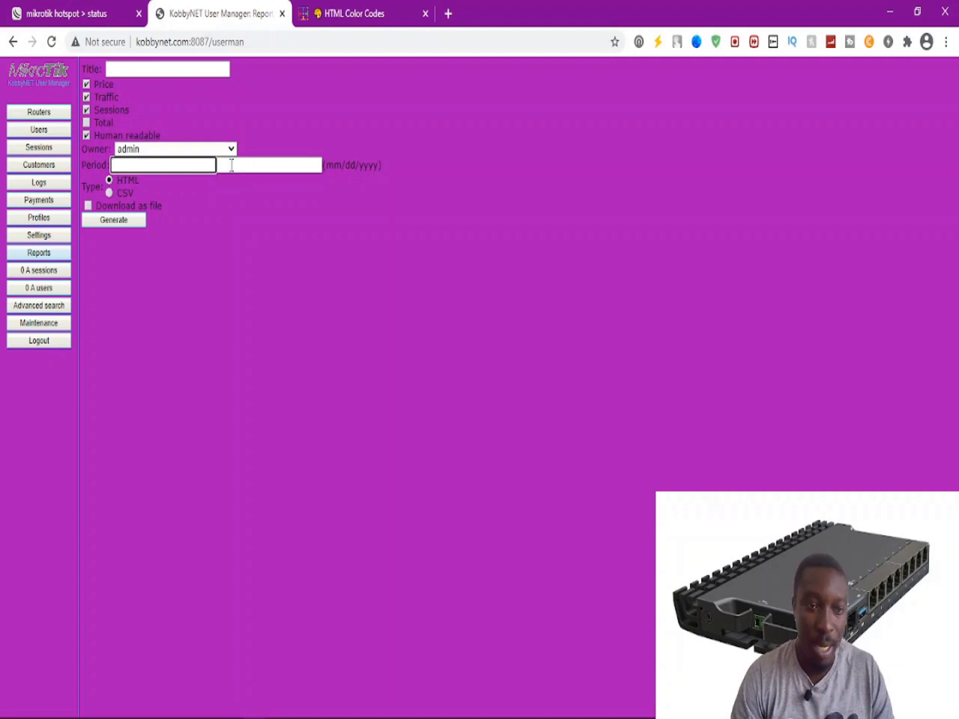
click(241, 165)
click(159, 165)
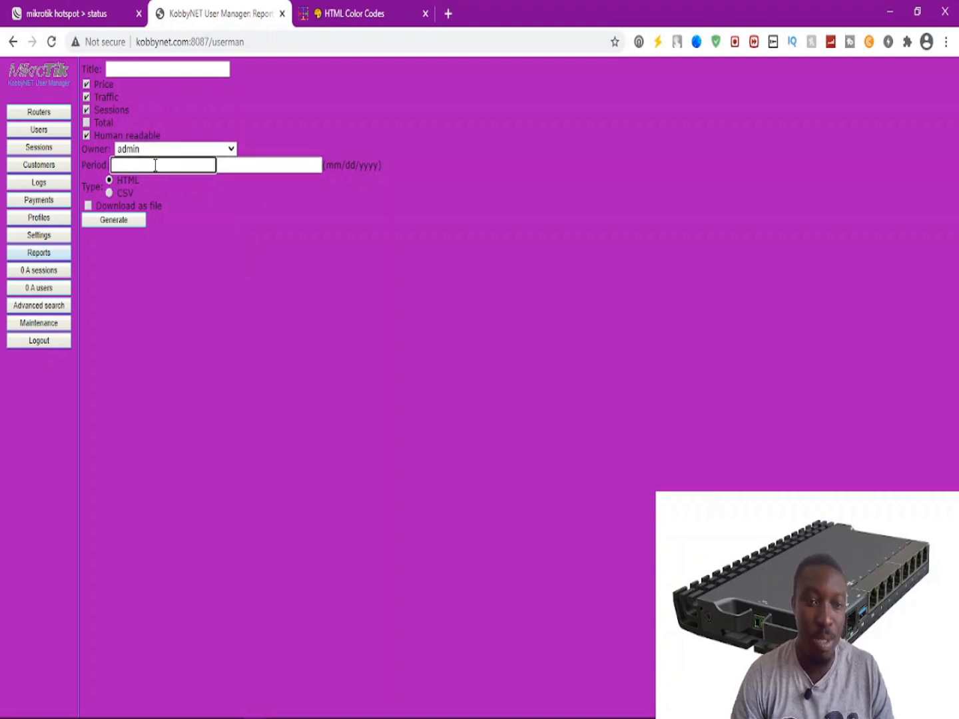
click(88, 124)
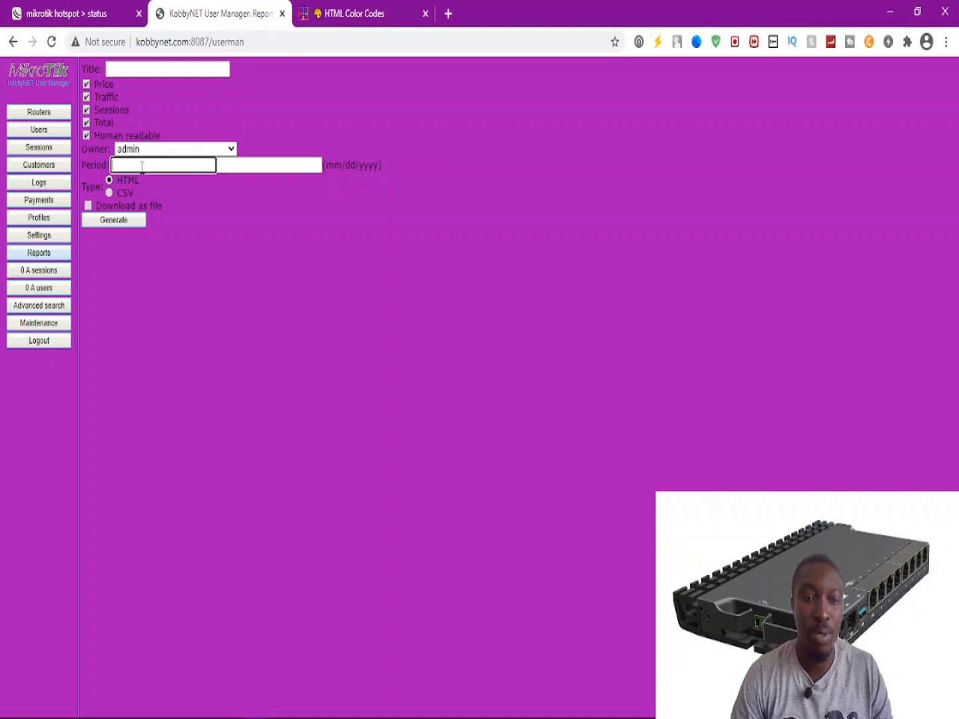
click(242, 167)
click(157, 164)
click(226, 165)
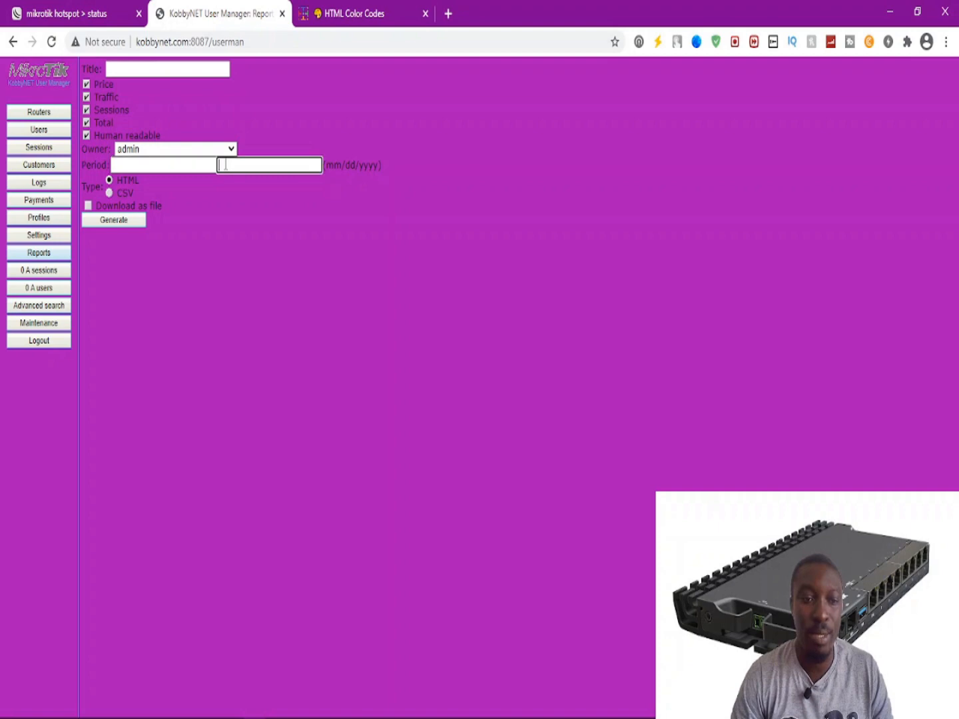
click(178, 163)
click(226, 163)
click(202, 162)
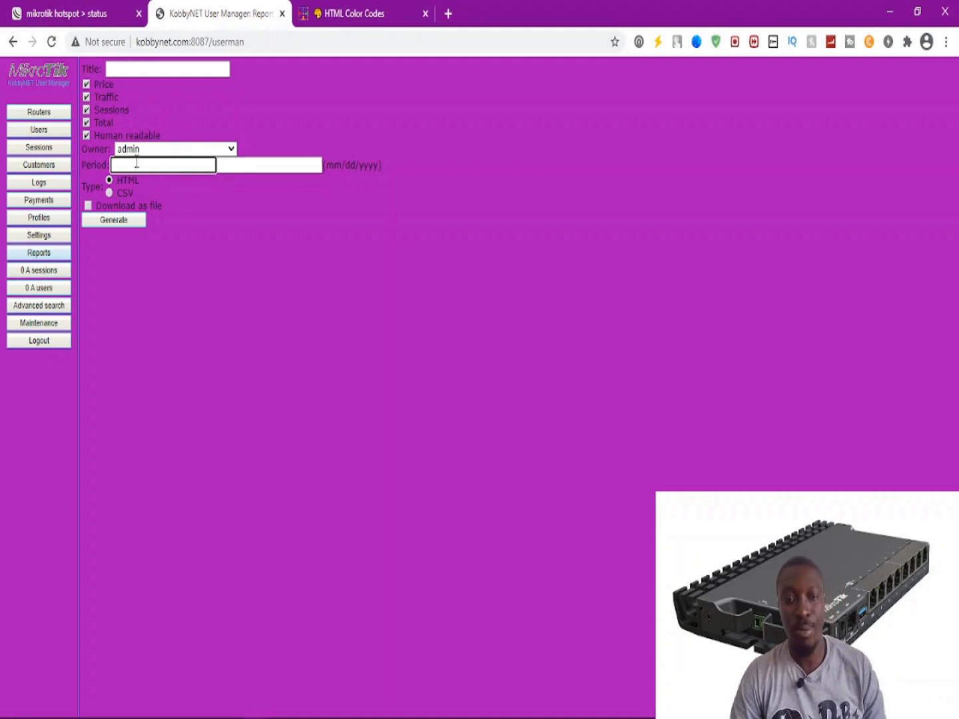
Enter the period 02/08/2021 to 12/08/2021 and tick Download as file.
text(02)
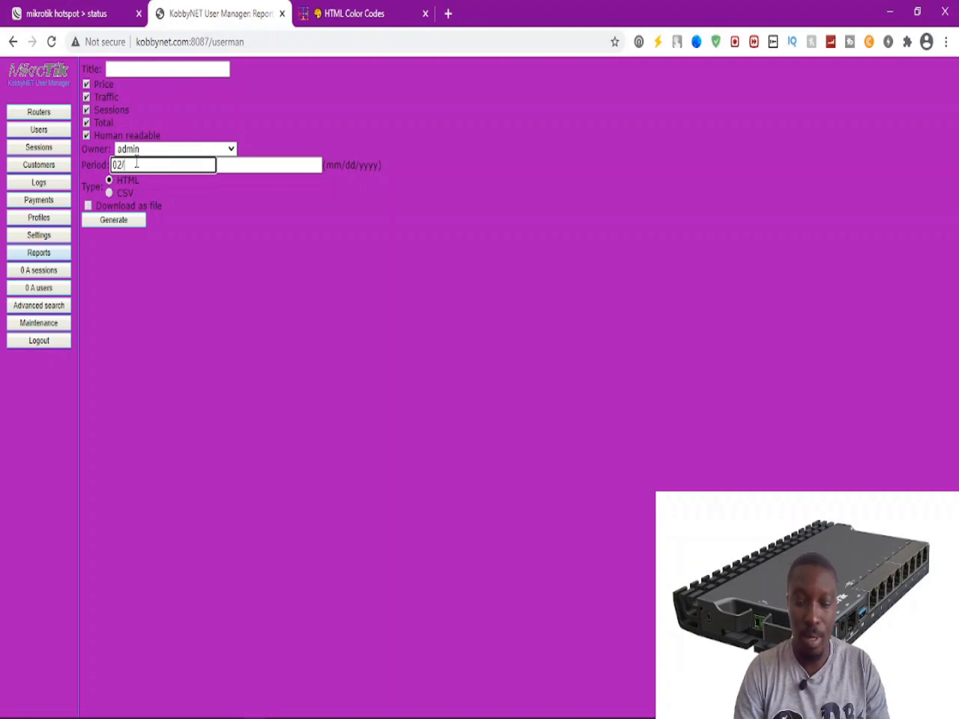
text(/08/202)
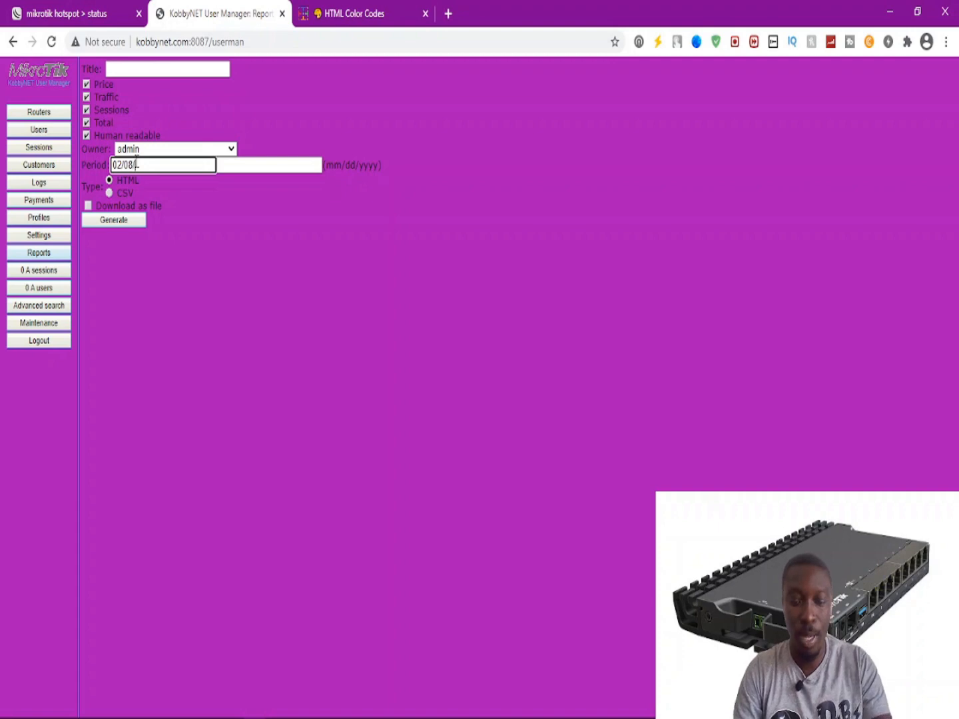
text(1)
click(235, 165)
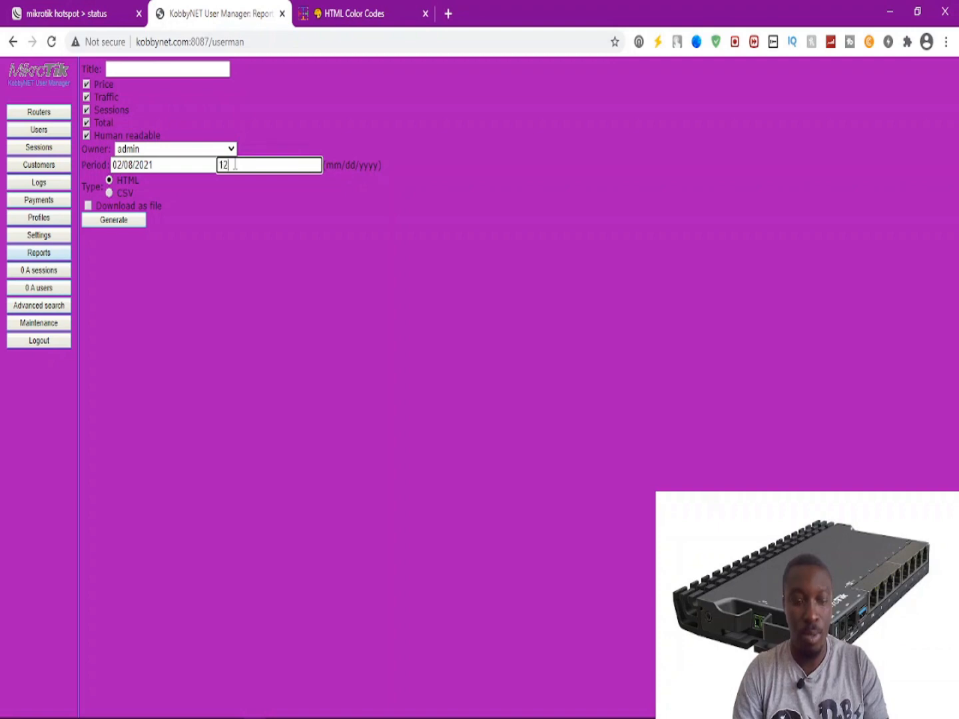
text(8/2021)
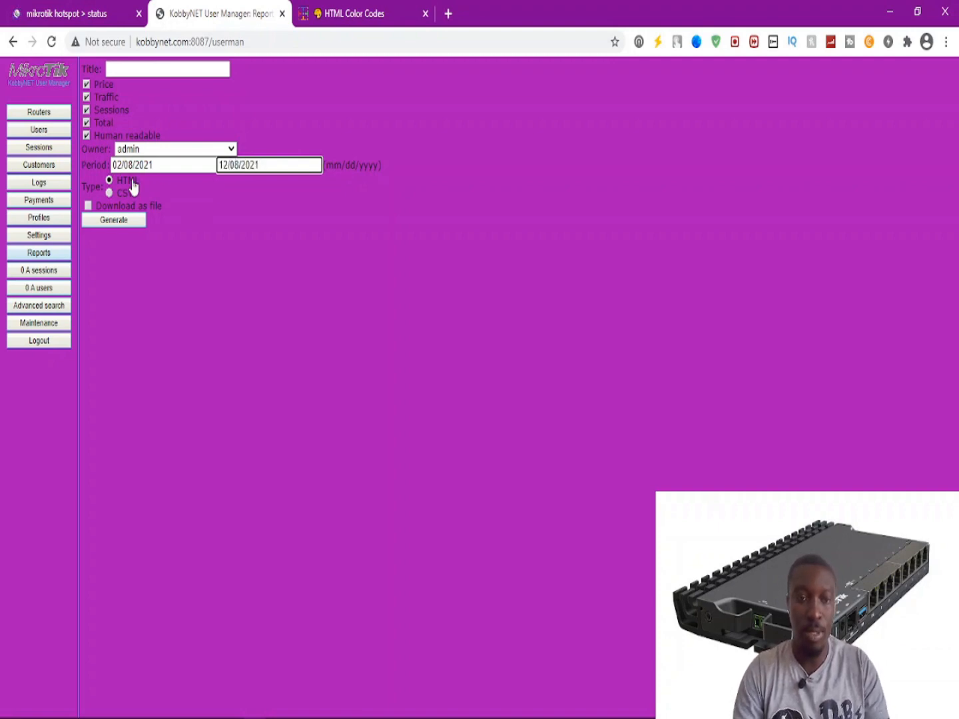
click(88, 207)
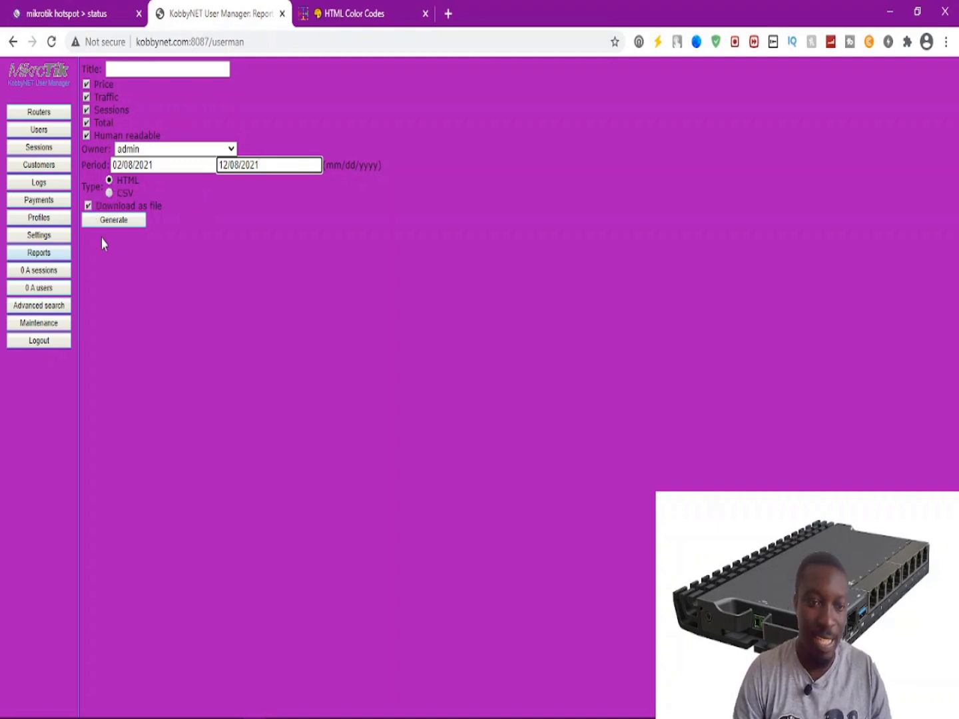
Generate the HTML report, save it as report.html, and show it in its download folder.
click(104, 222)
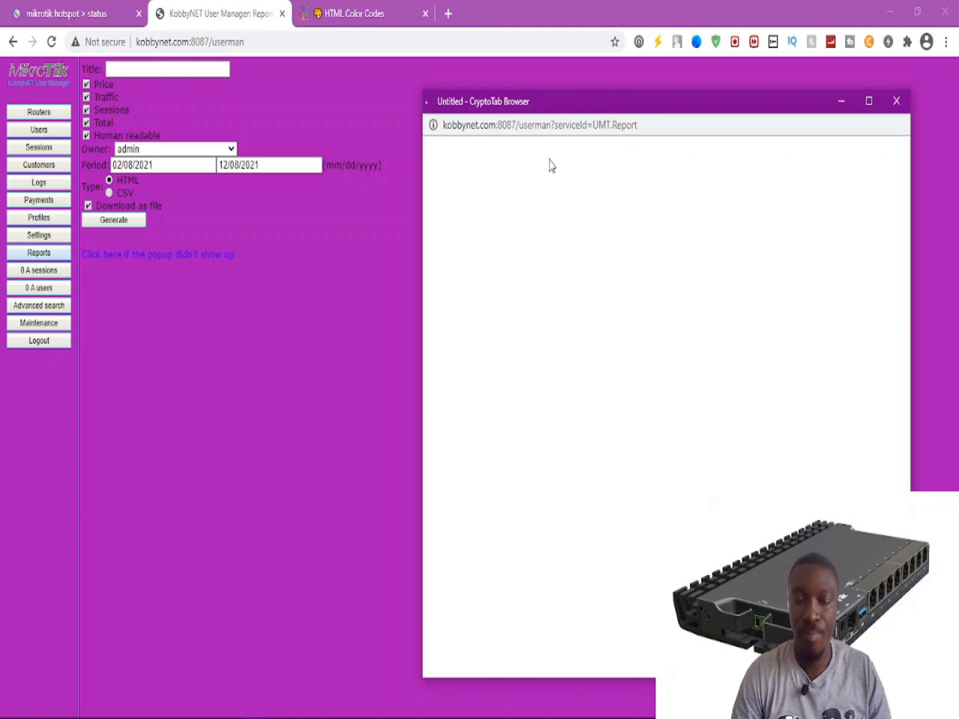
drag(589, 92, 585, 46)
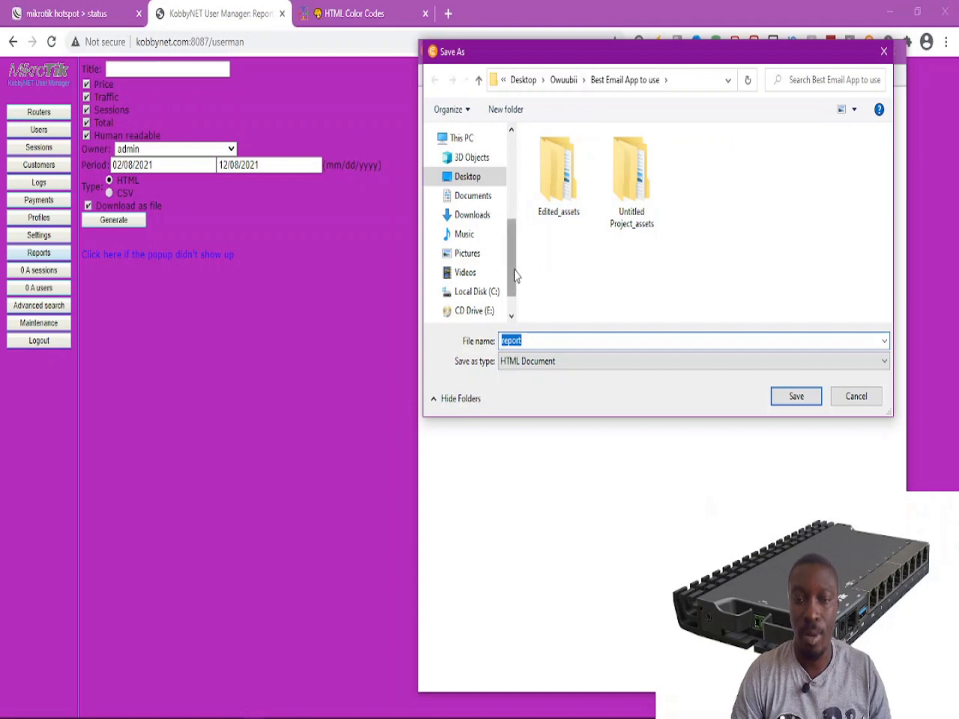
click(775, 399)
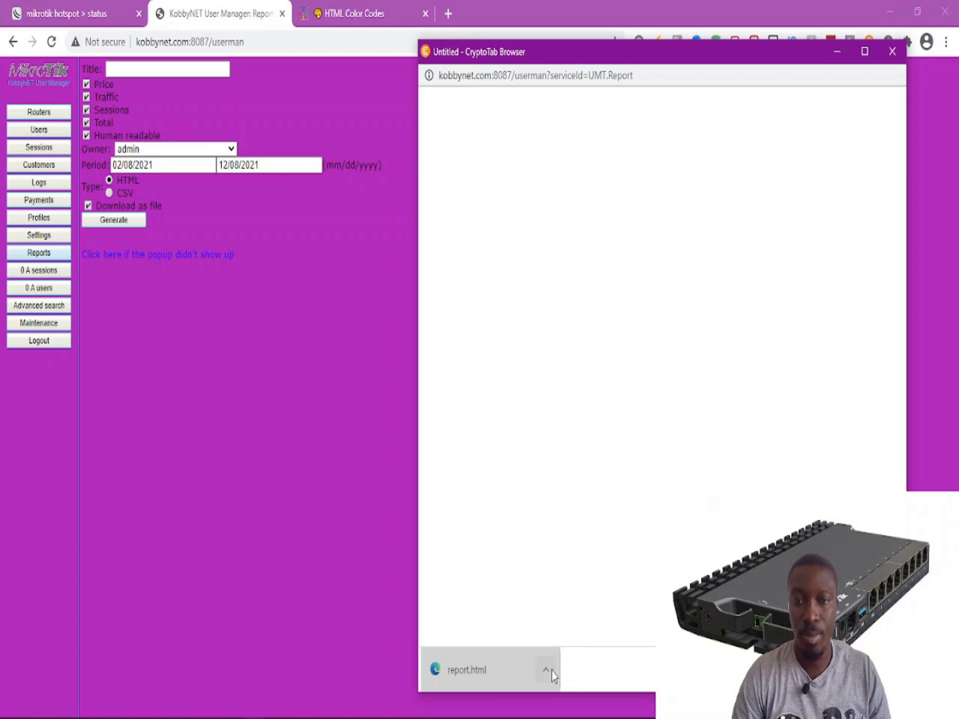
click(590, 73)
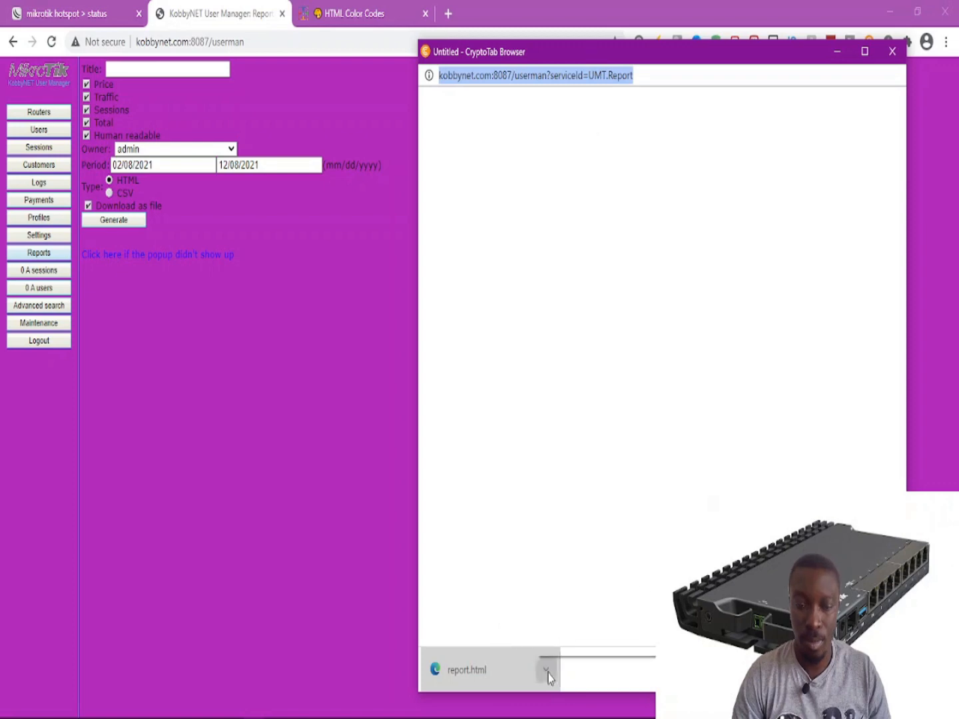
click(546, 671)
click(573, 617)
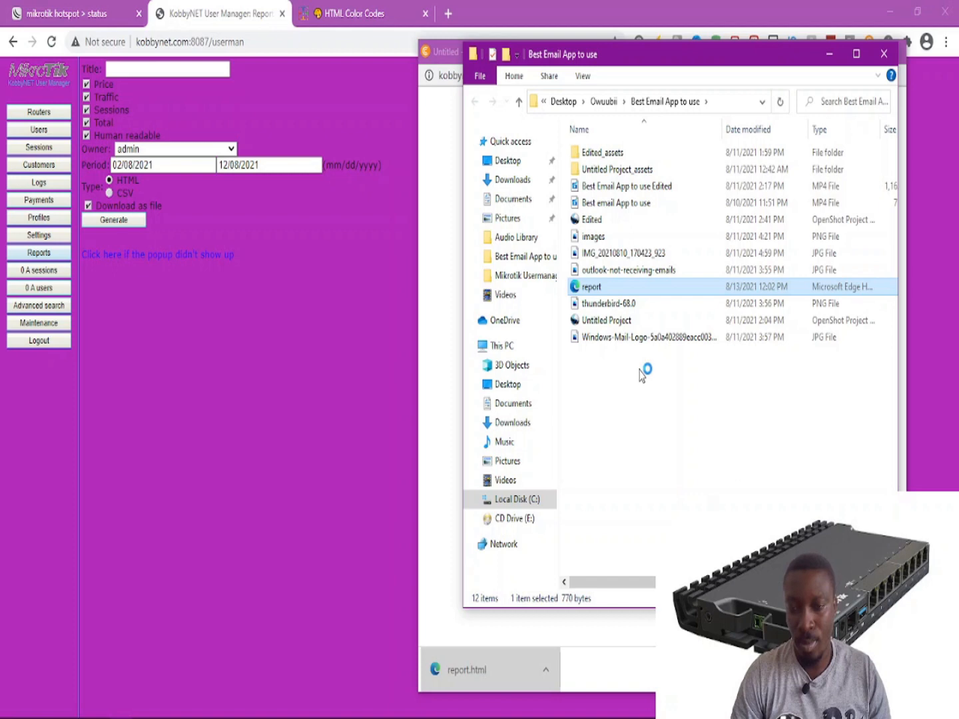
Close File Explorer, the report popup and the blank Edge window to get back to the Reports form.
click(882, 54)
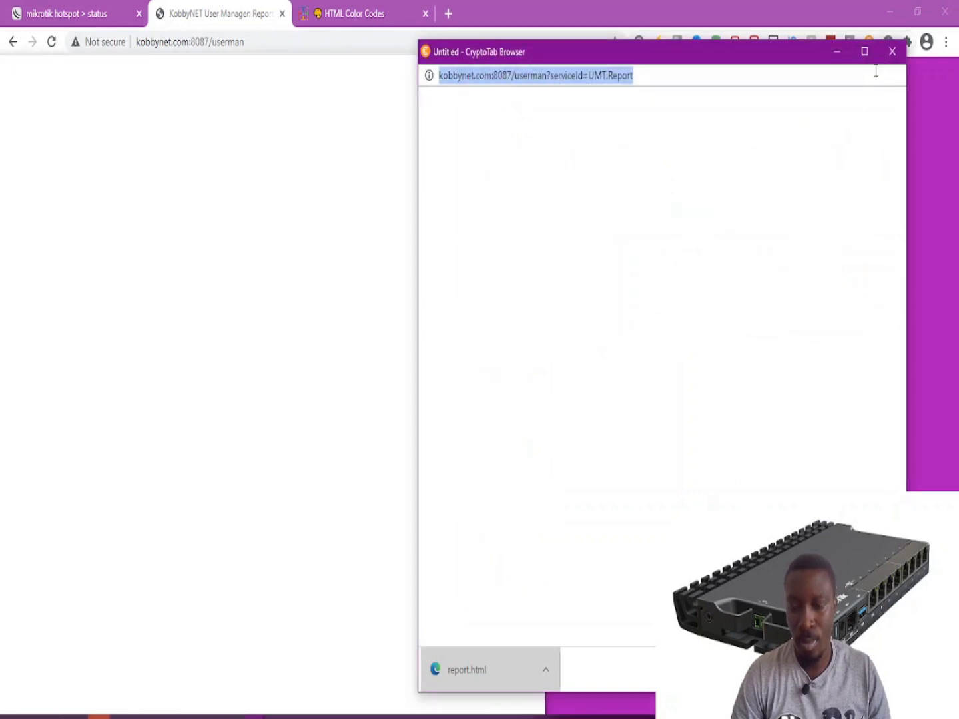
click(892, 52)
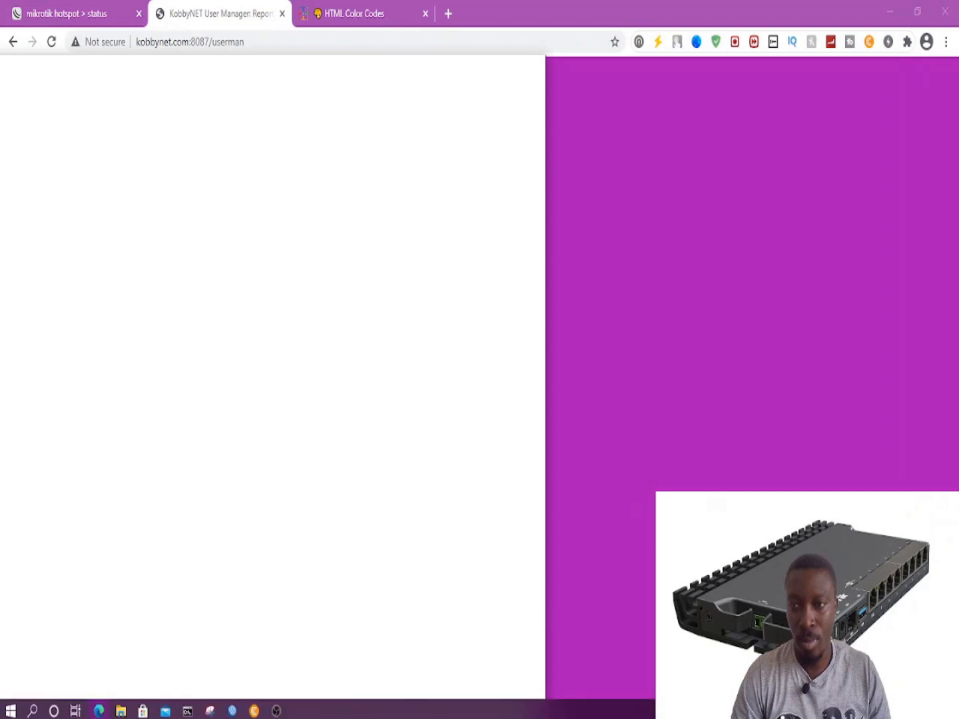
click(97, 713)
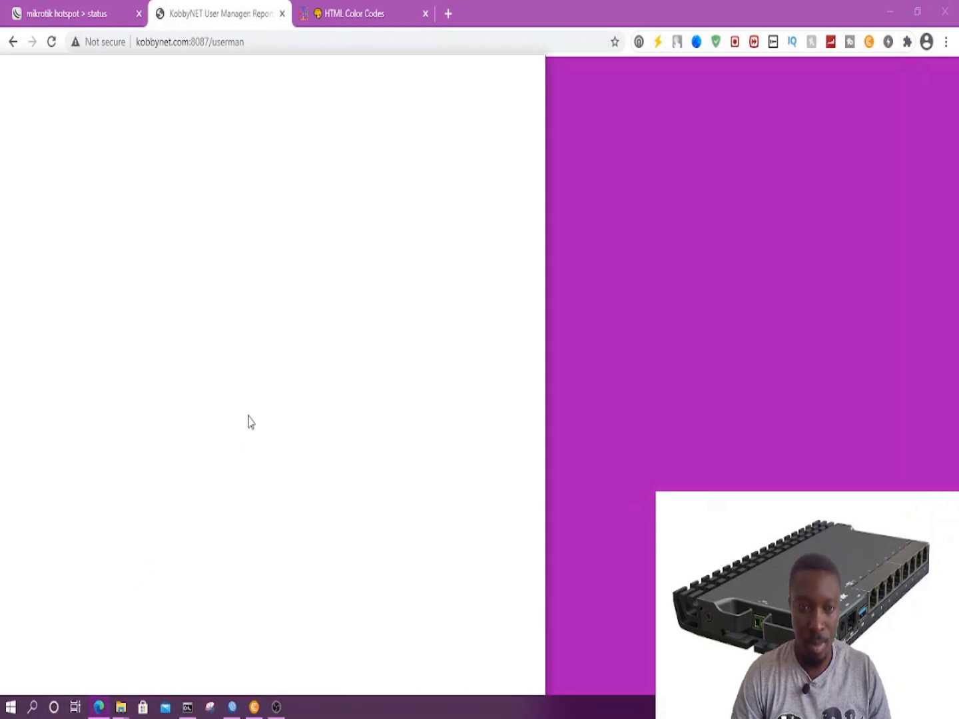
click(98, 714)
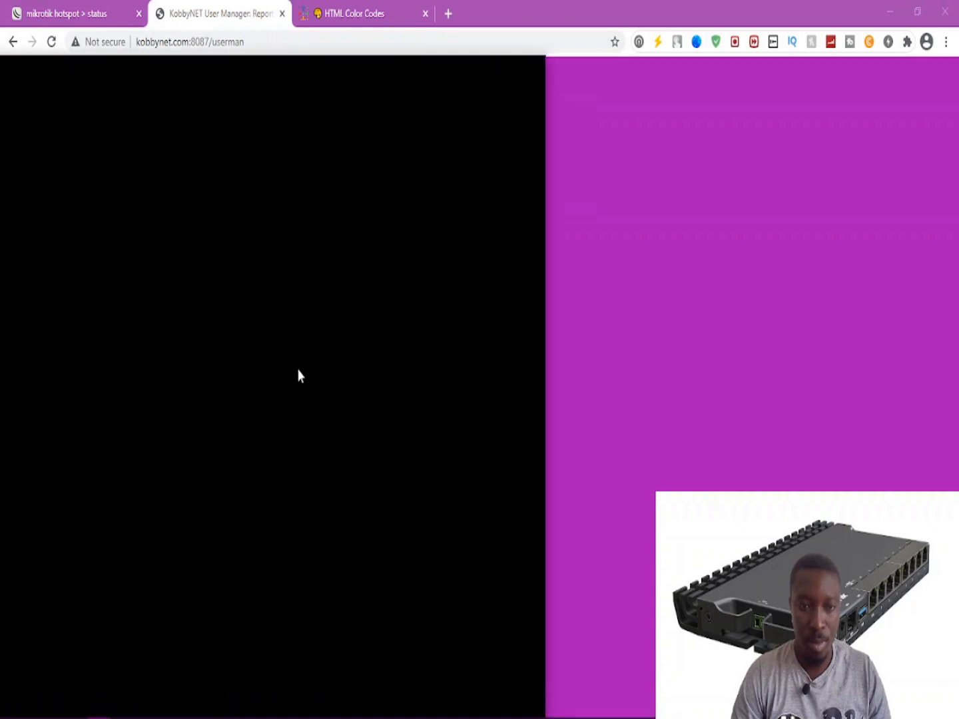
click(617, 417)
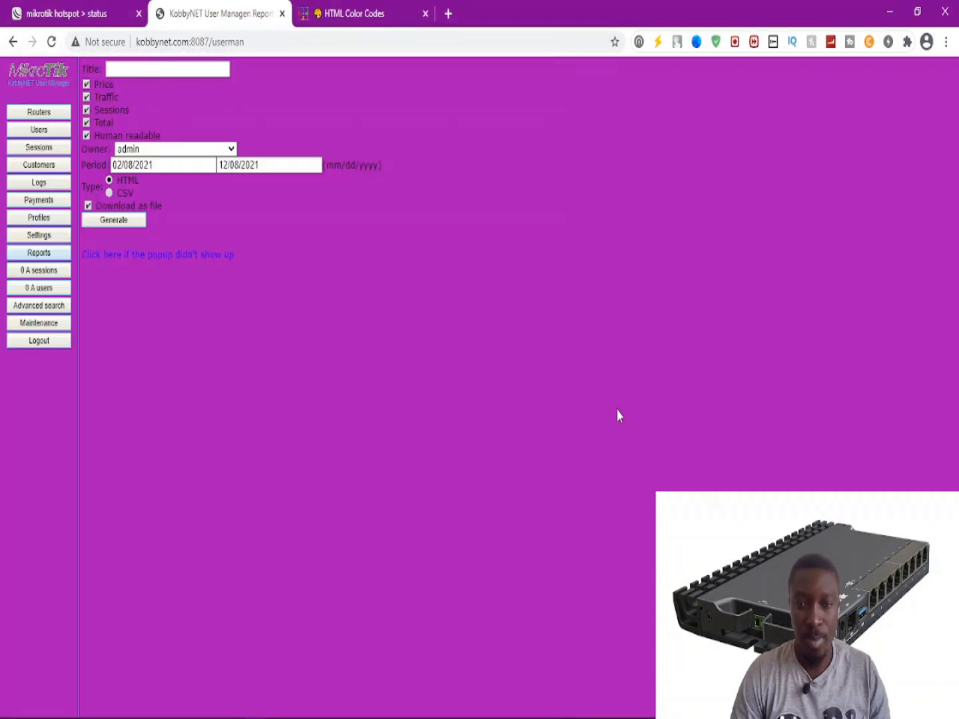
Untick Download as file on the report form.
click(92, 206)
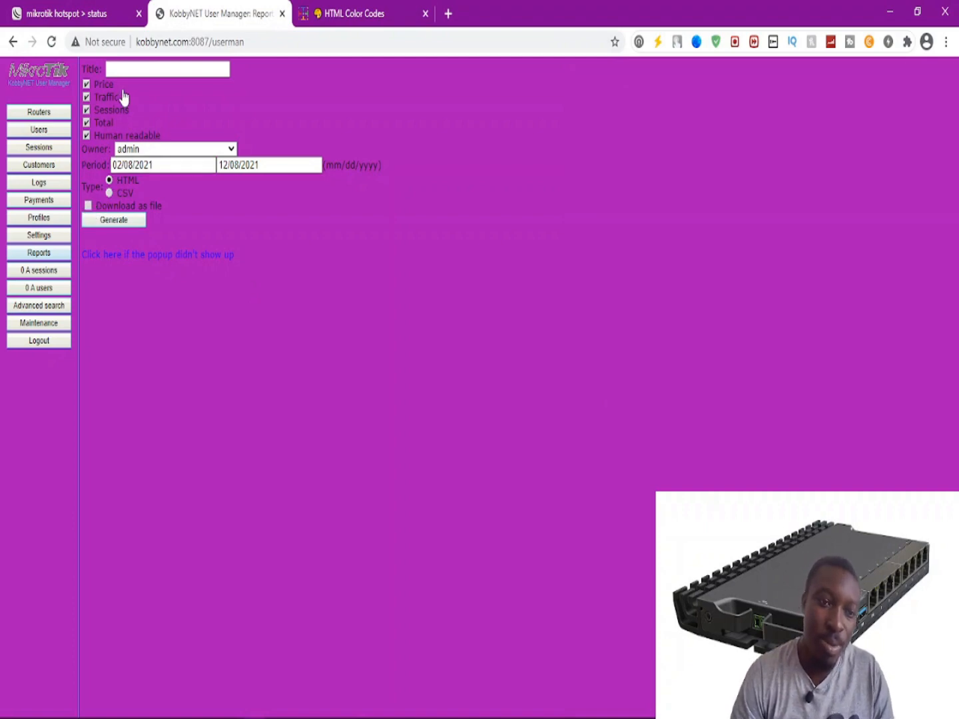
click(123, 68)
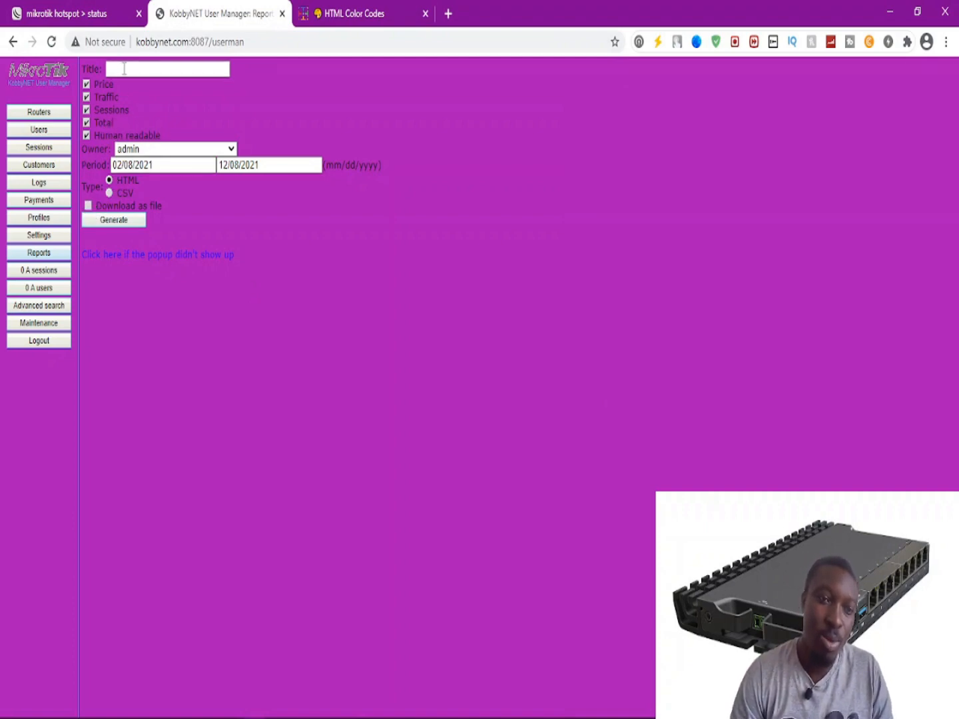
click(138, 165)
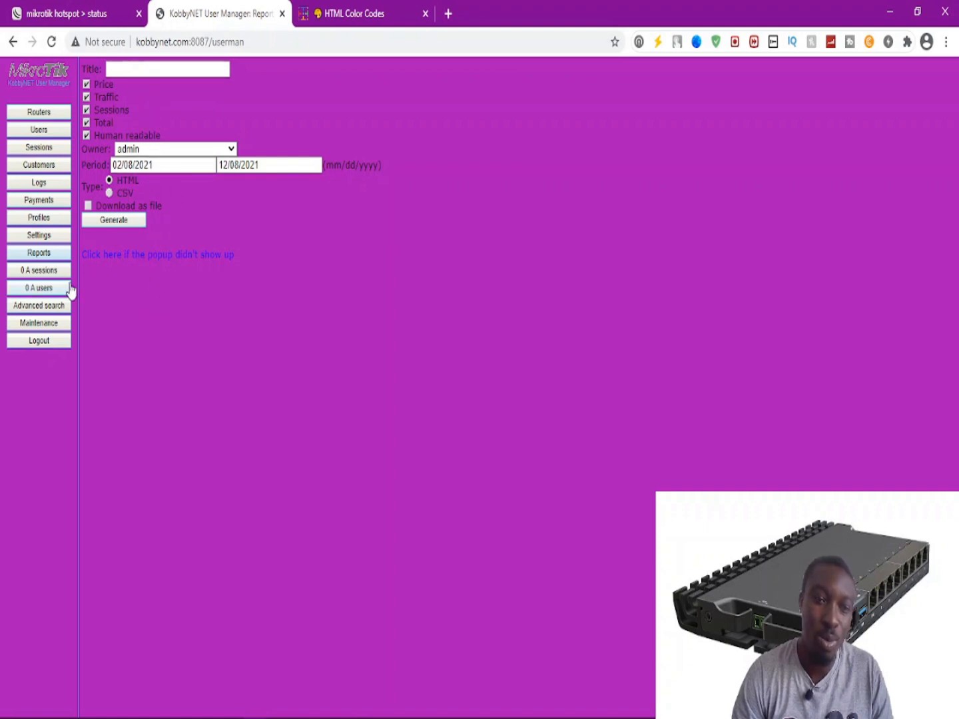
View the active sessions page, then check Advanced search's field and record-type lists, keeping Users.
click(36, 272)
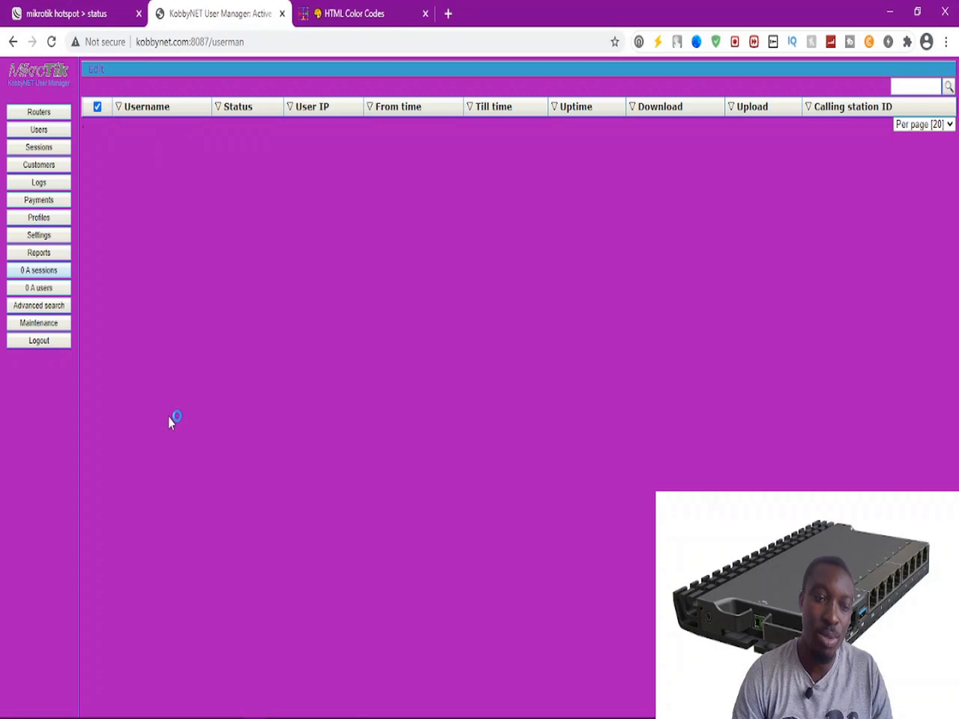
click(34, 306)
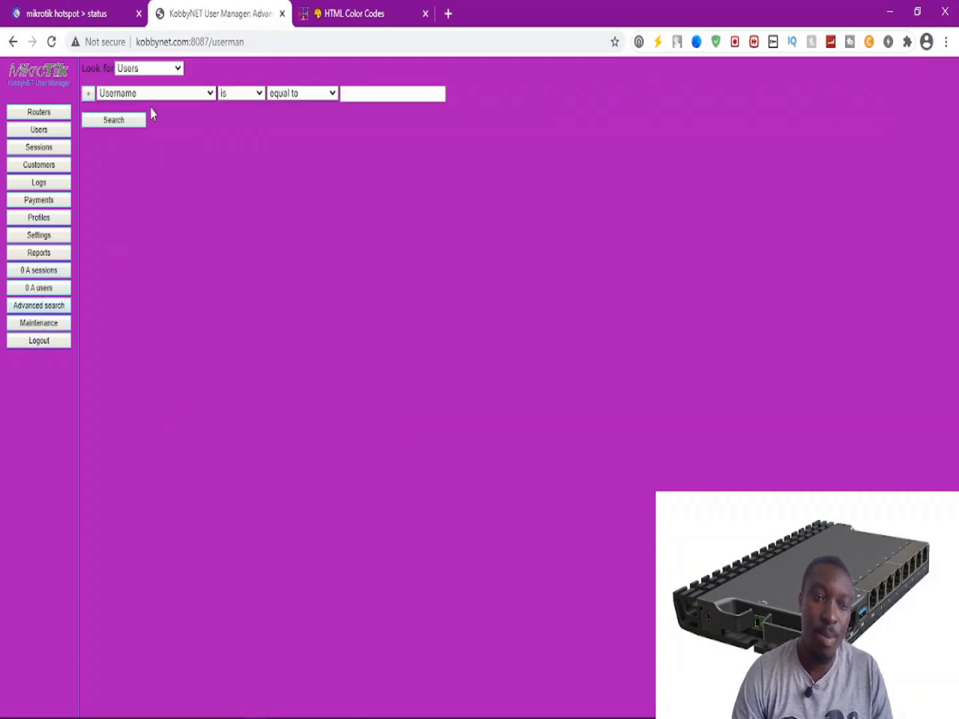
click(159, 96)
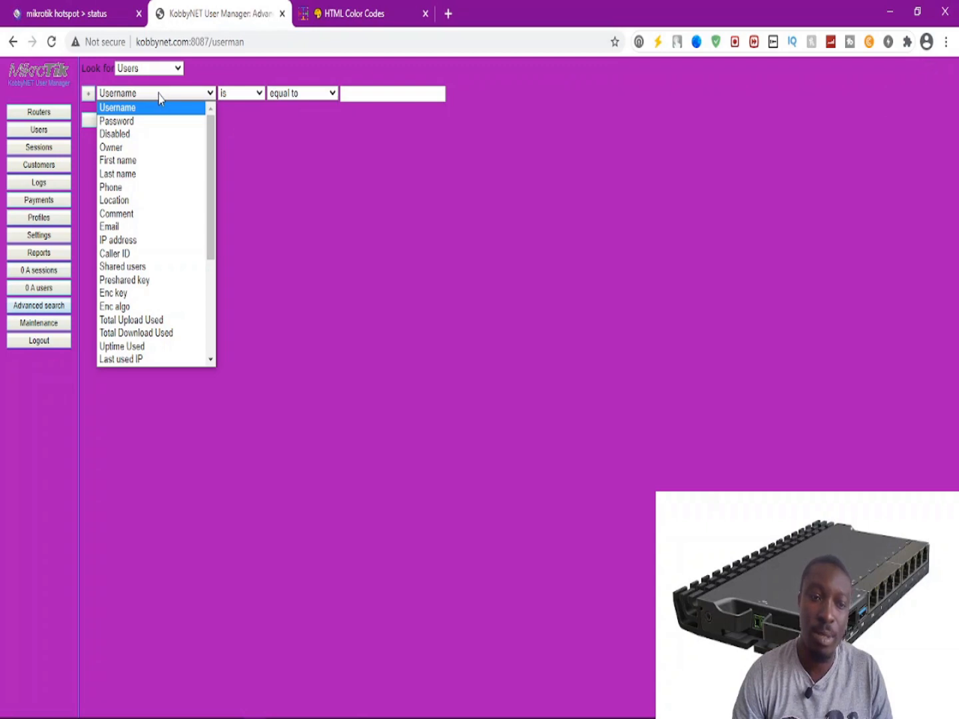
click(303, 188)
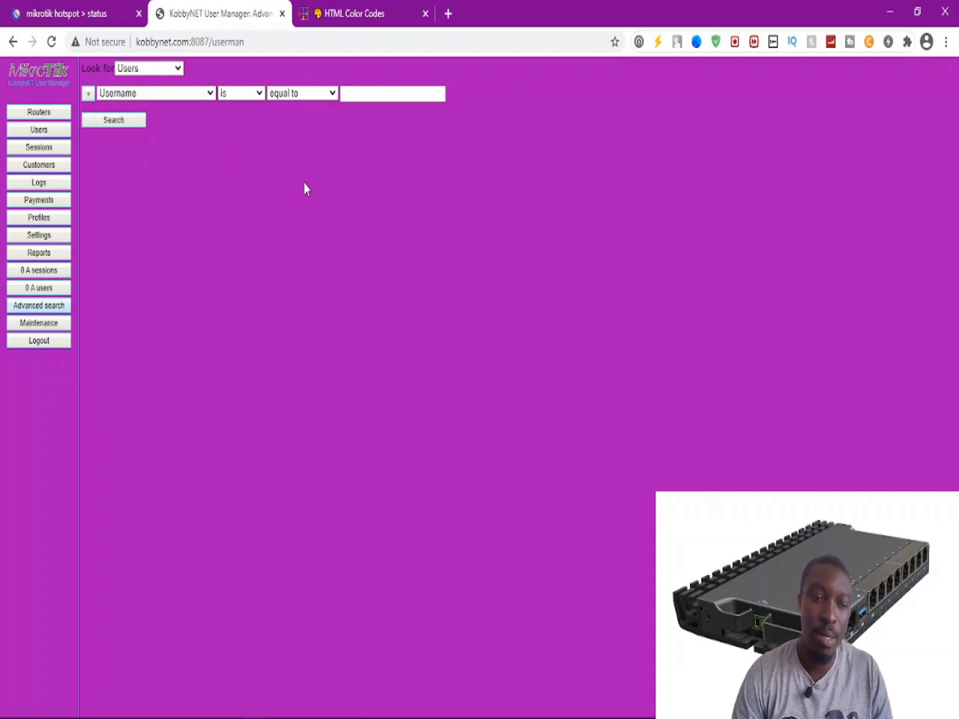
click(178, 69)
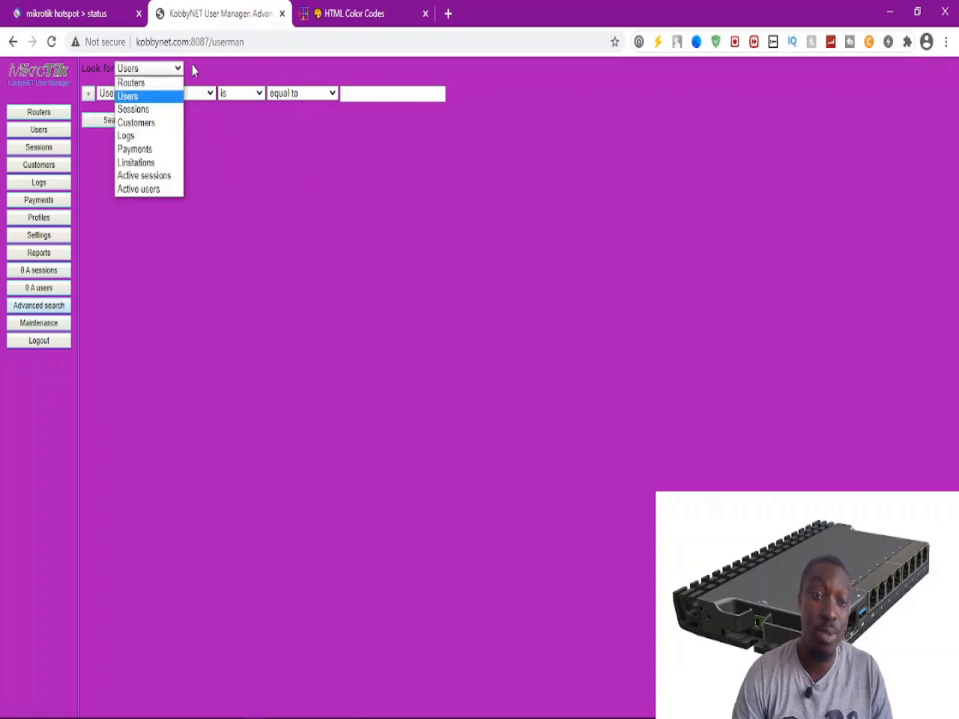
click(223, 64)
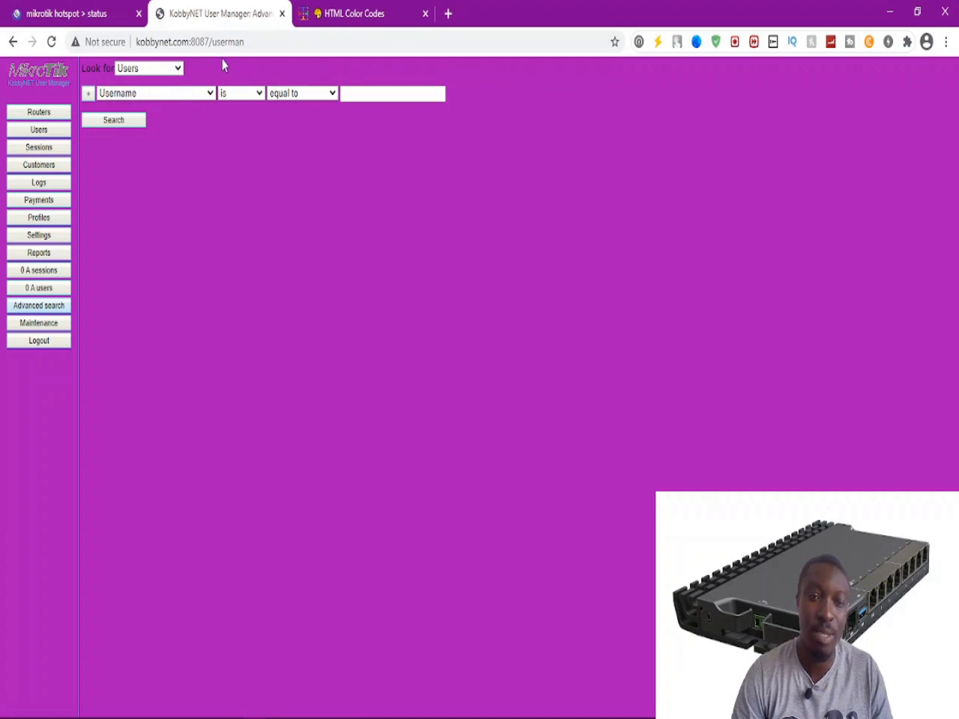
click(44, 323)
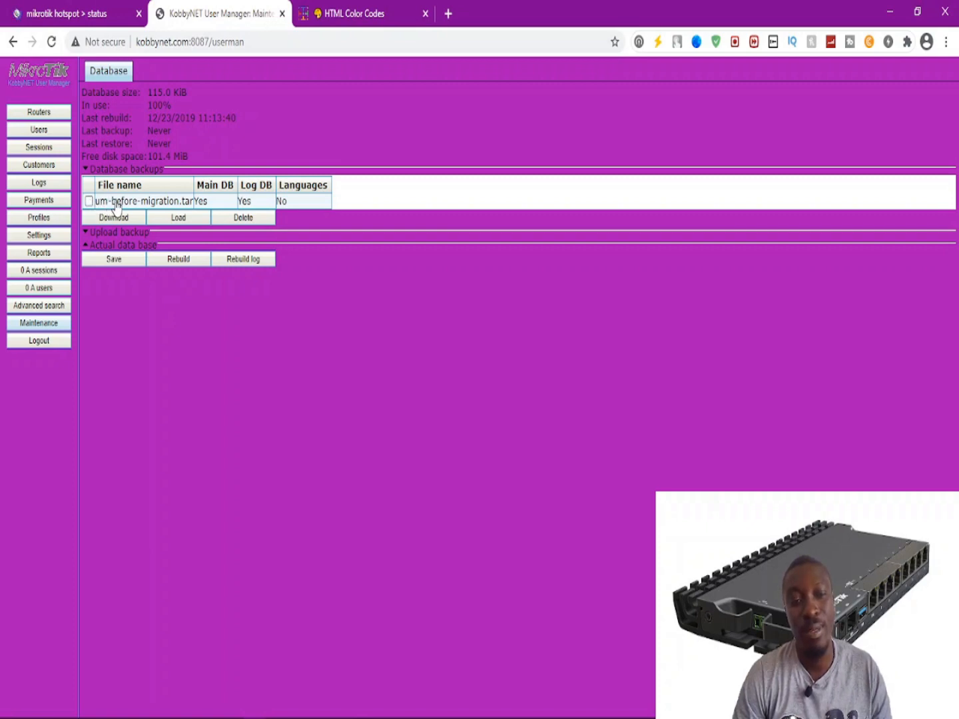
Expand and collapse the Upload backup section, then bring the saved report window forward in Edge.
click(112, 233)
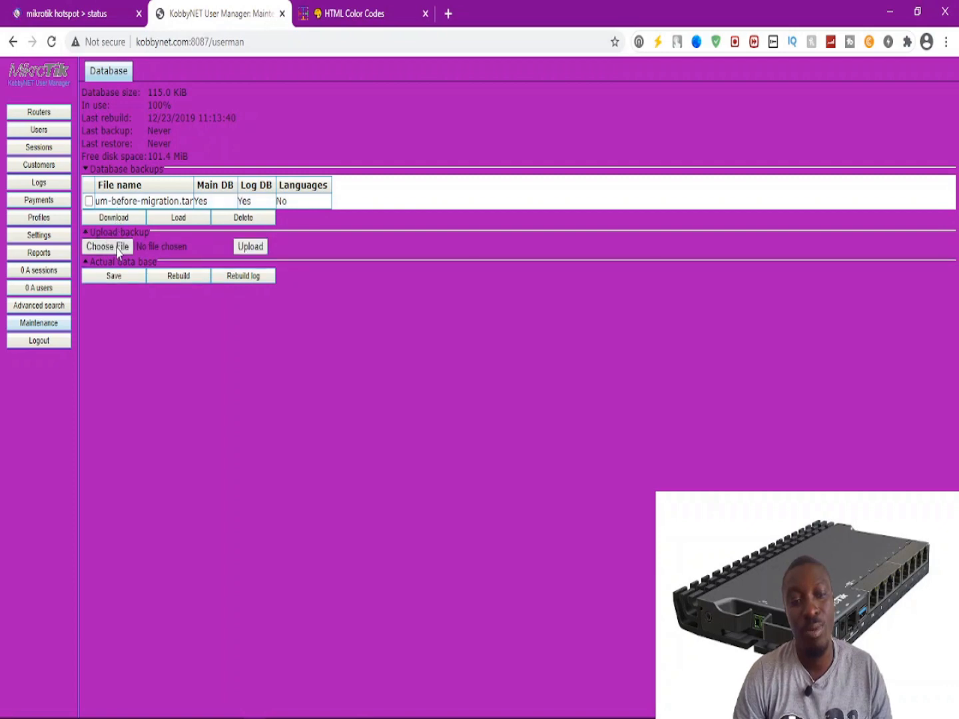
click(117, 232)
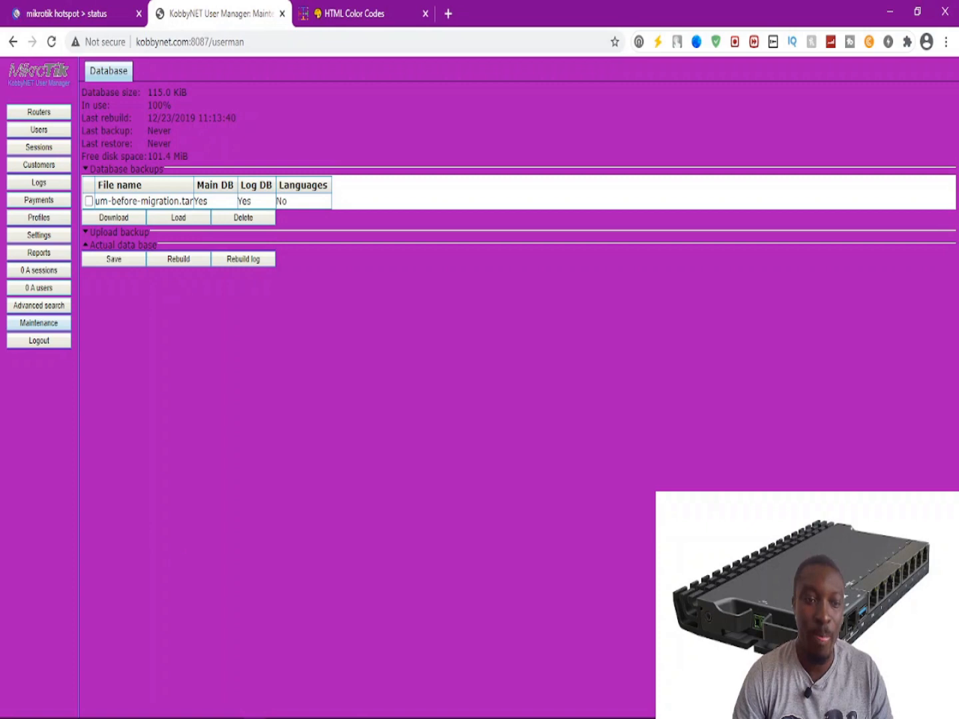
mouse_move(153, 716)
click(119, 707)
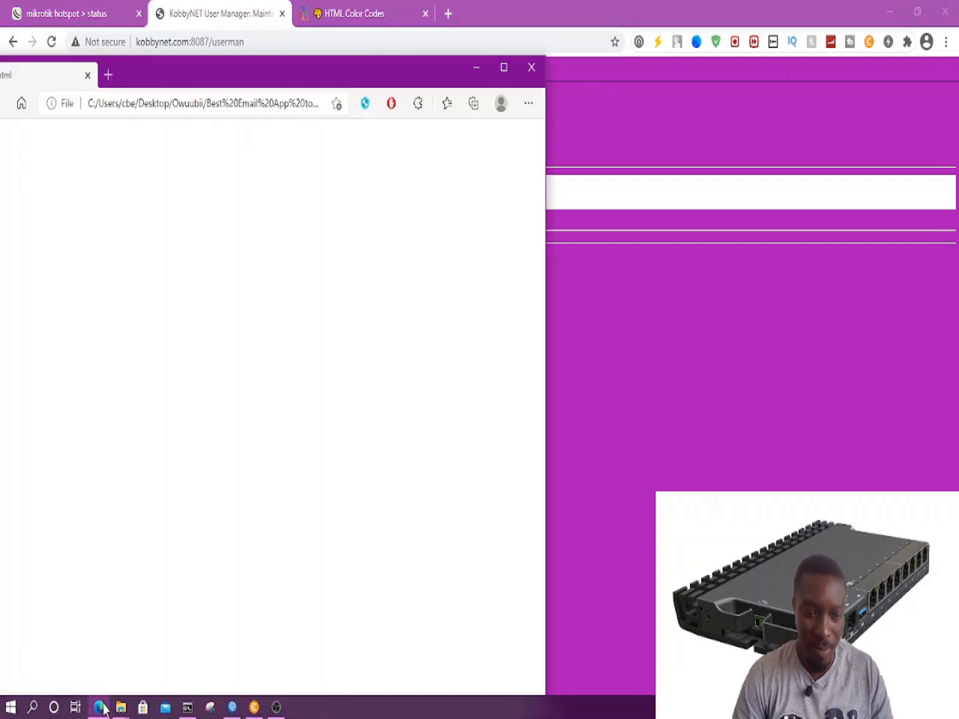
Center the report.html window, review the empty 02/08/2021–12/08/2021 report, then close it.
drag(328, 77, 552, 48)
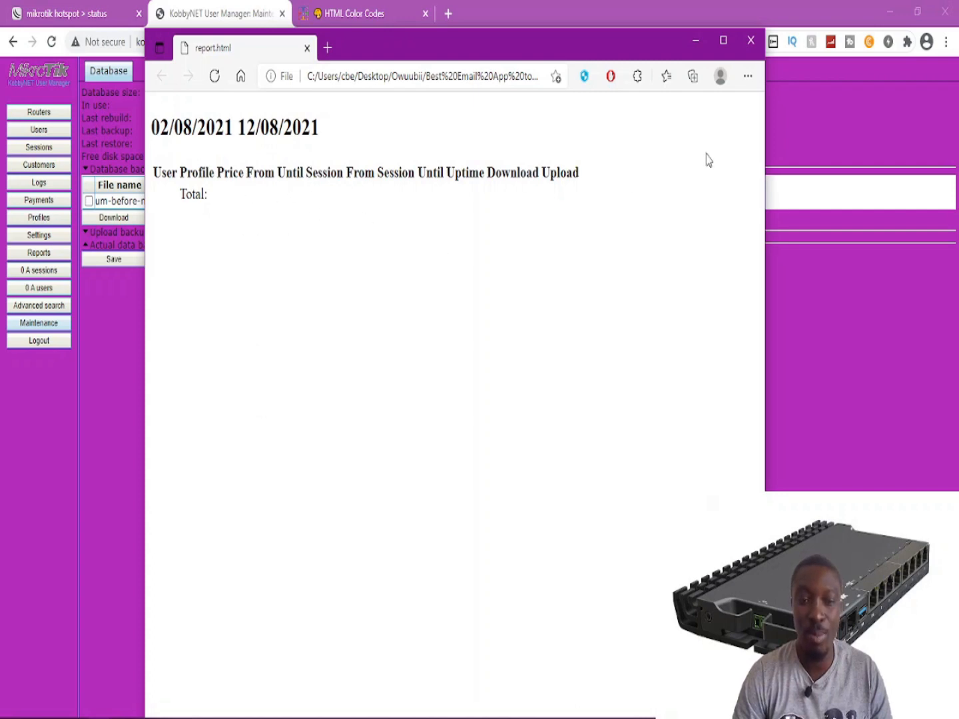
click(751, 42)
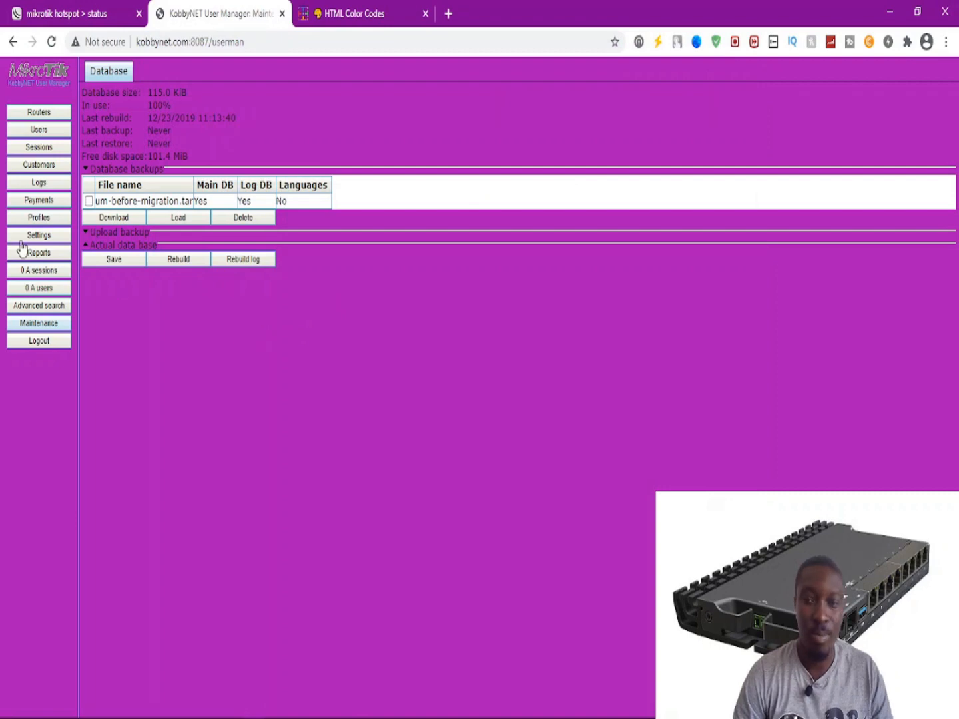
Show the Routers list with the admin-owned router at 192.168.2.58.
click(50, 115)
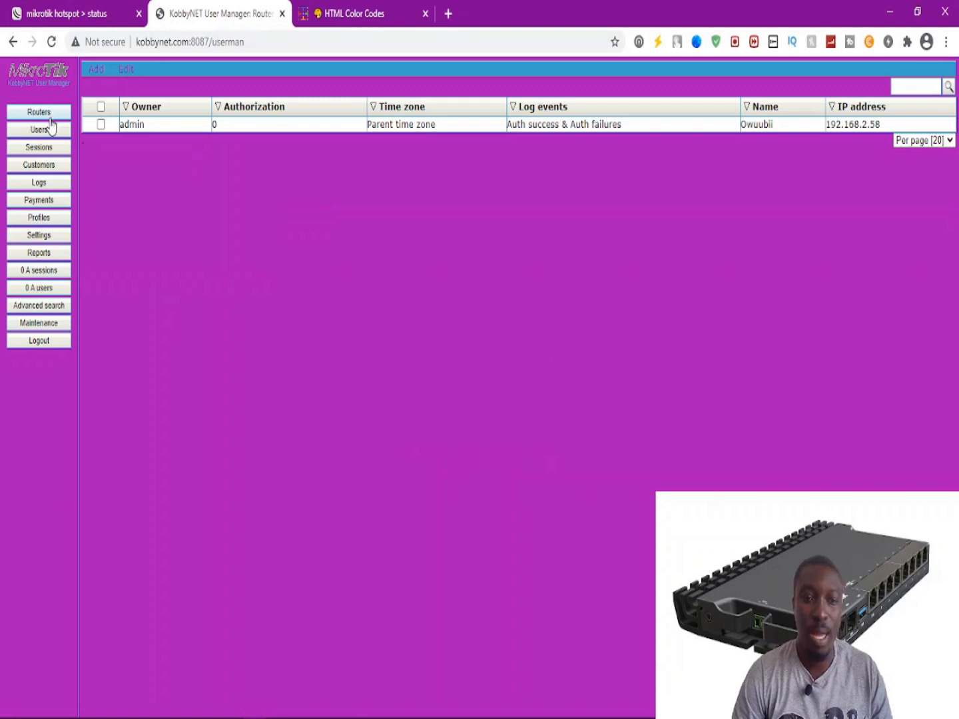